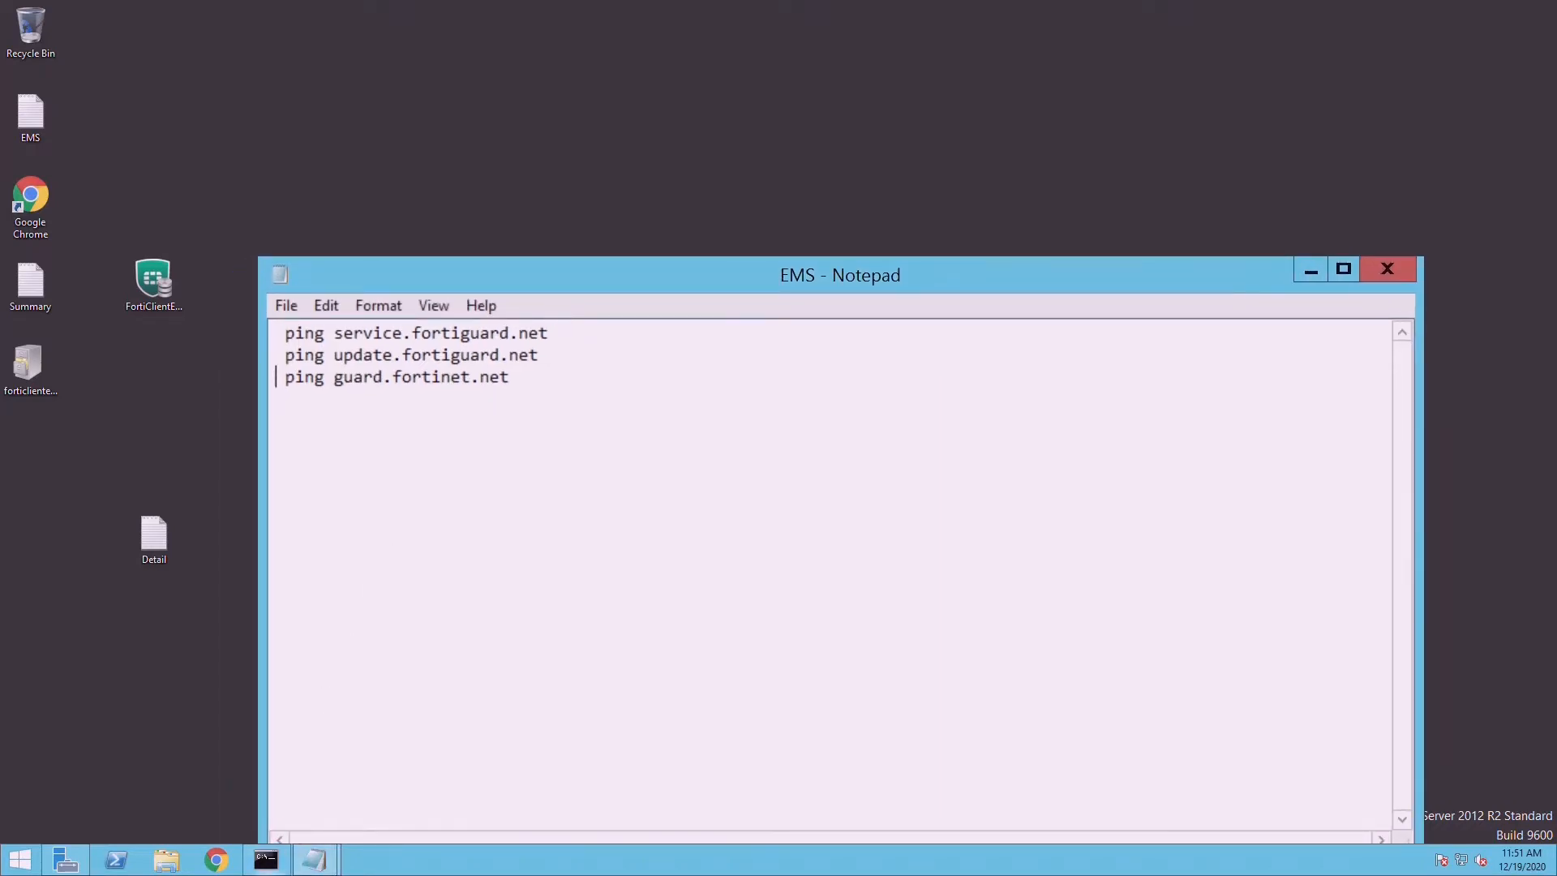
# - Paste the ping service.fortiguard.net command from the notes into Command Prompt and run it
pyautogui.click(266, 860)
pyautogui.moveTo(696, 37); pyautogui.dragTo(1002, 399)
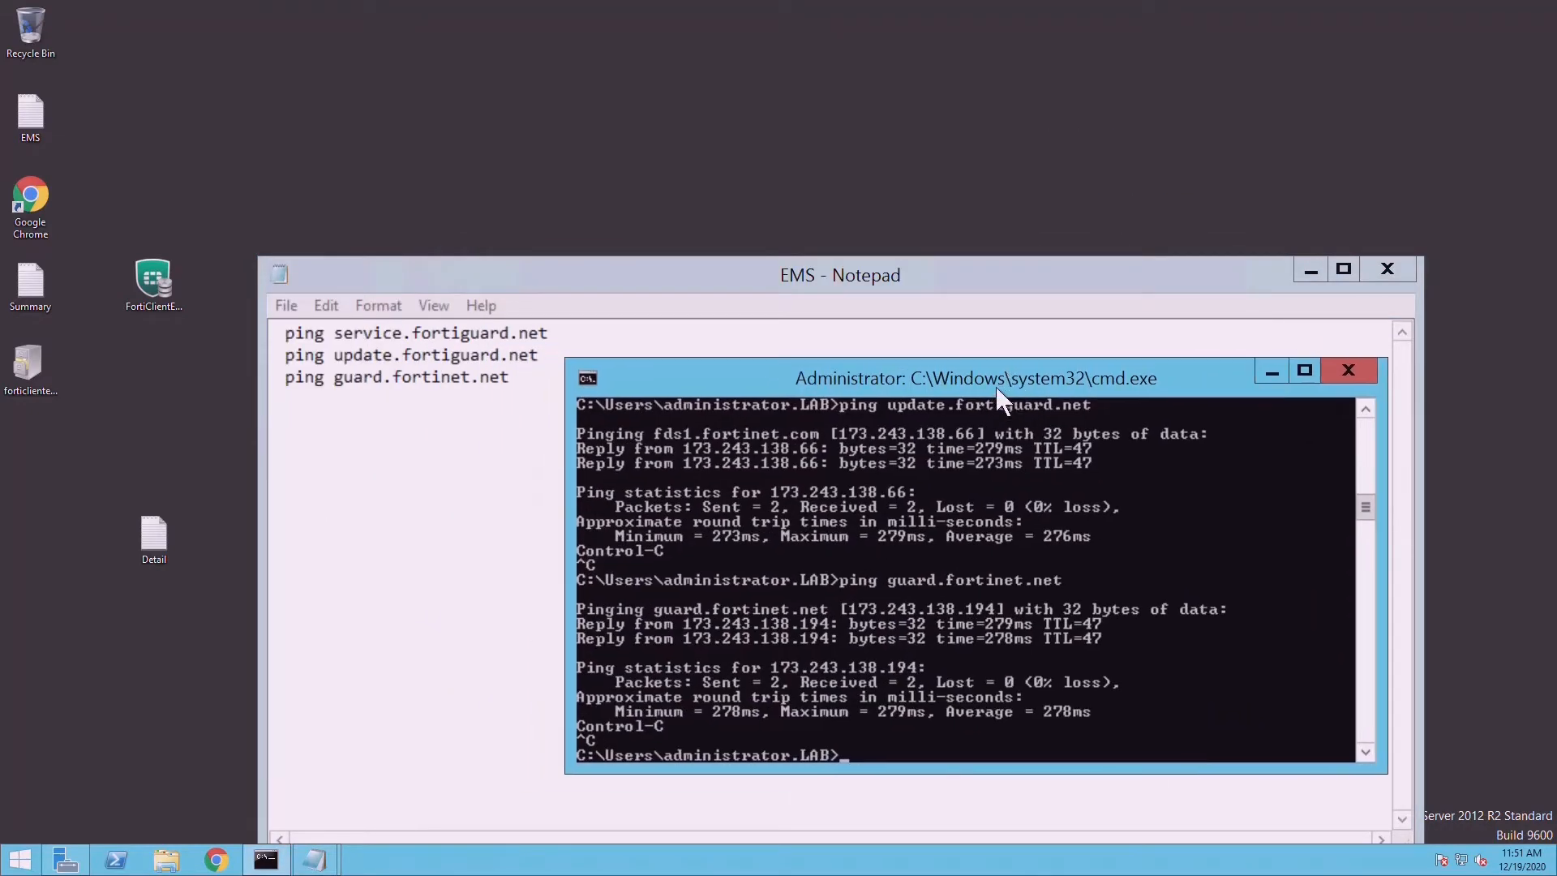
pyautogui.write('ping')
pyautogui.press('BackSpace')
pyautogui.press('BackSpace')
pyautogui.press('BackSpace')
pyautogui.press('BackSpace')
pyautogui.press('BackSpace')
pyautogui.moveTo(287, 338); pyautogui.dragTo(560, 349)
pyautogui.press('cmd+c')
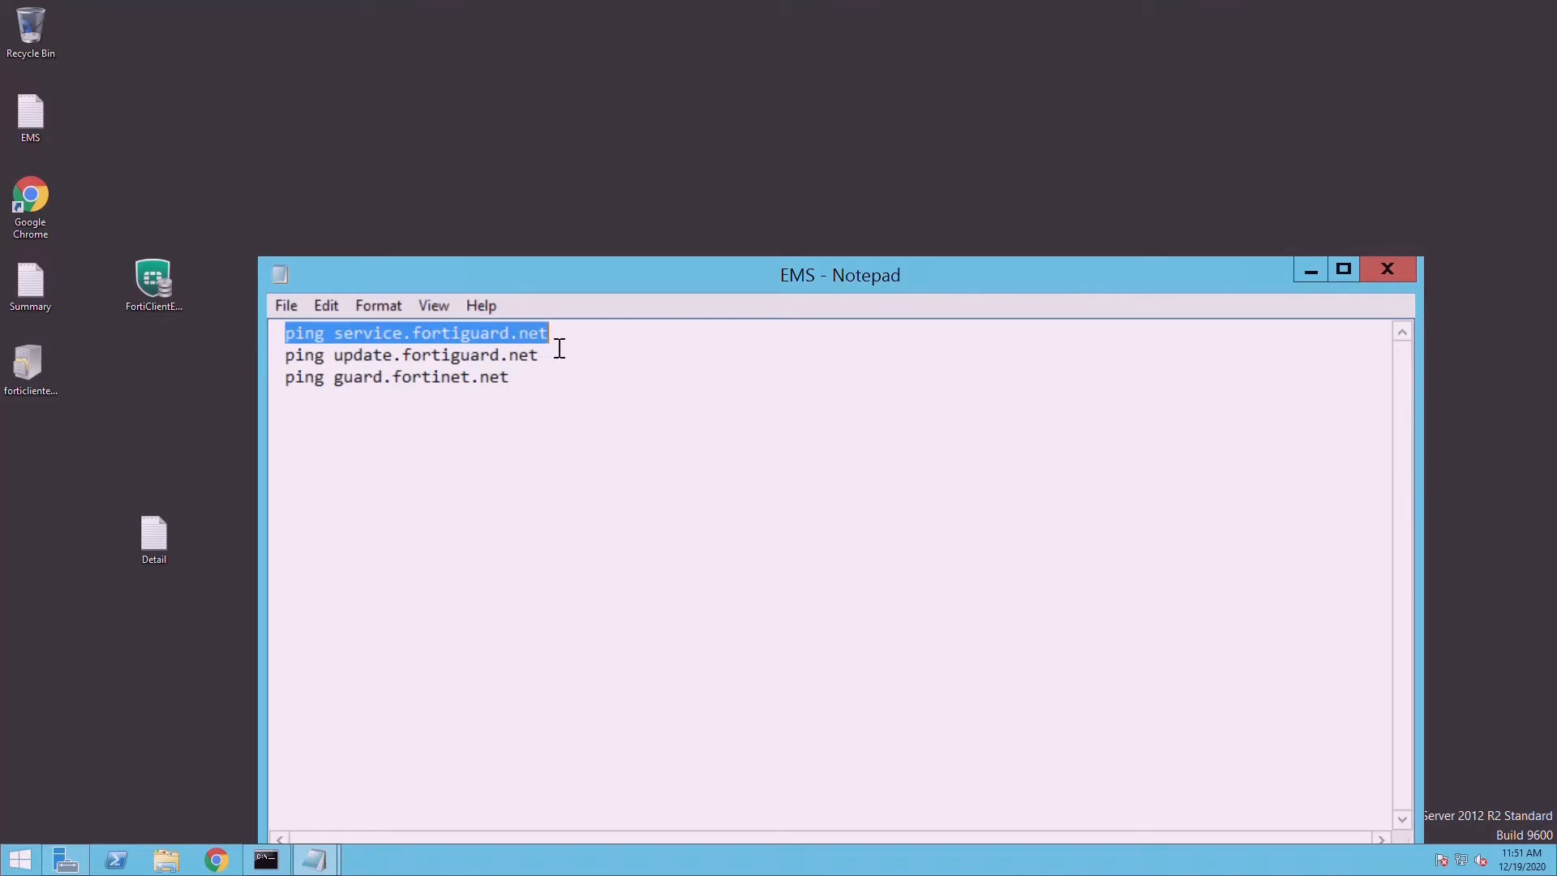
pyautogui.click(266, 862)
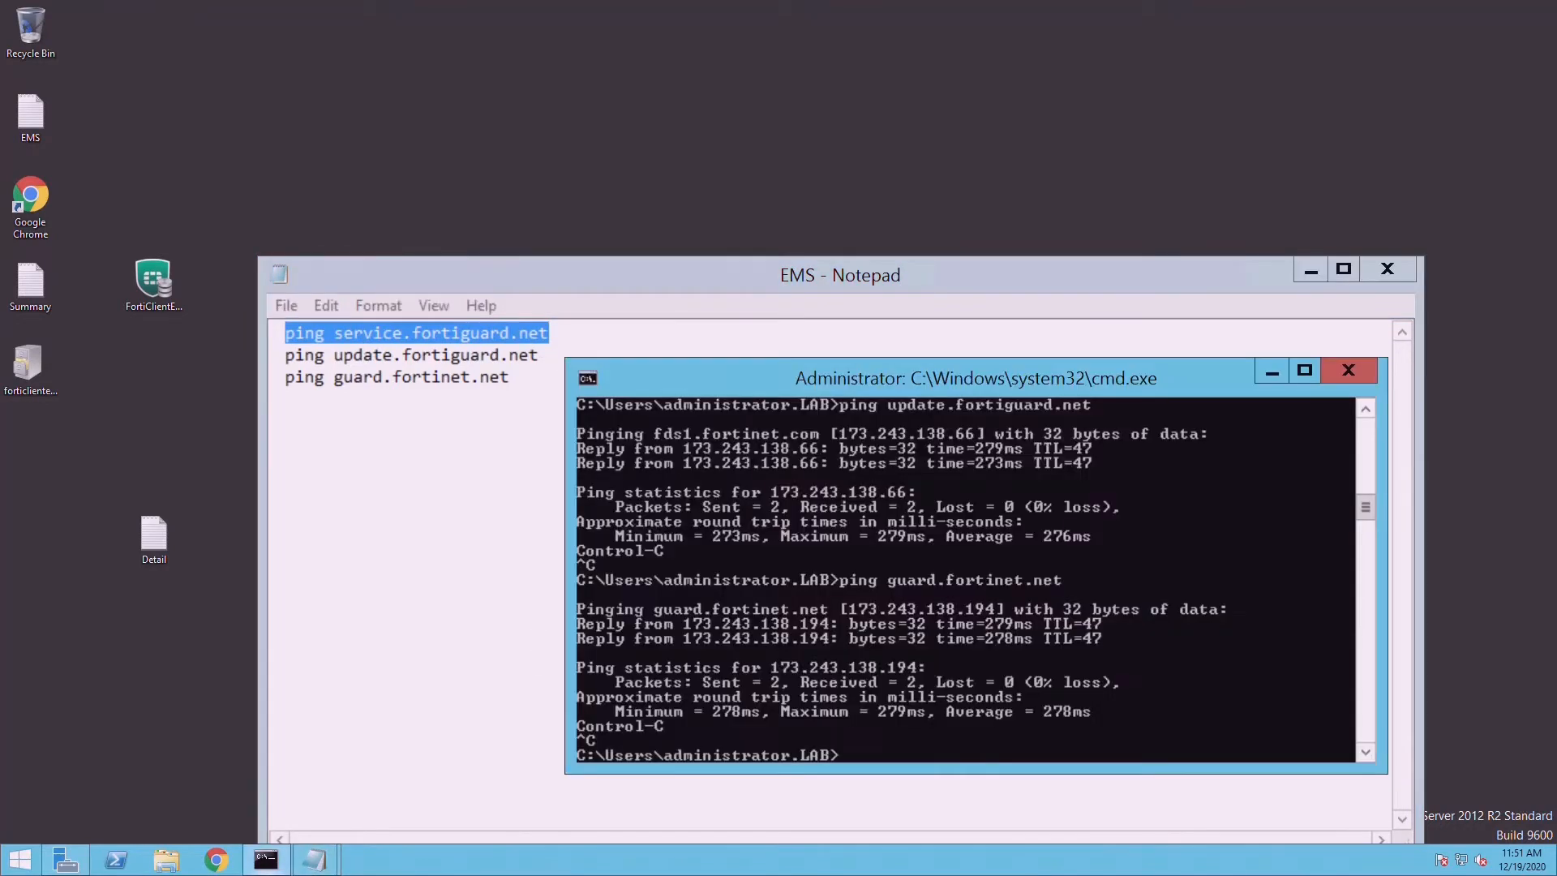
pyautogui.rightClick(921, 569)
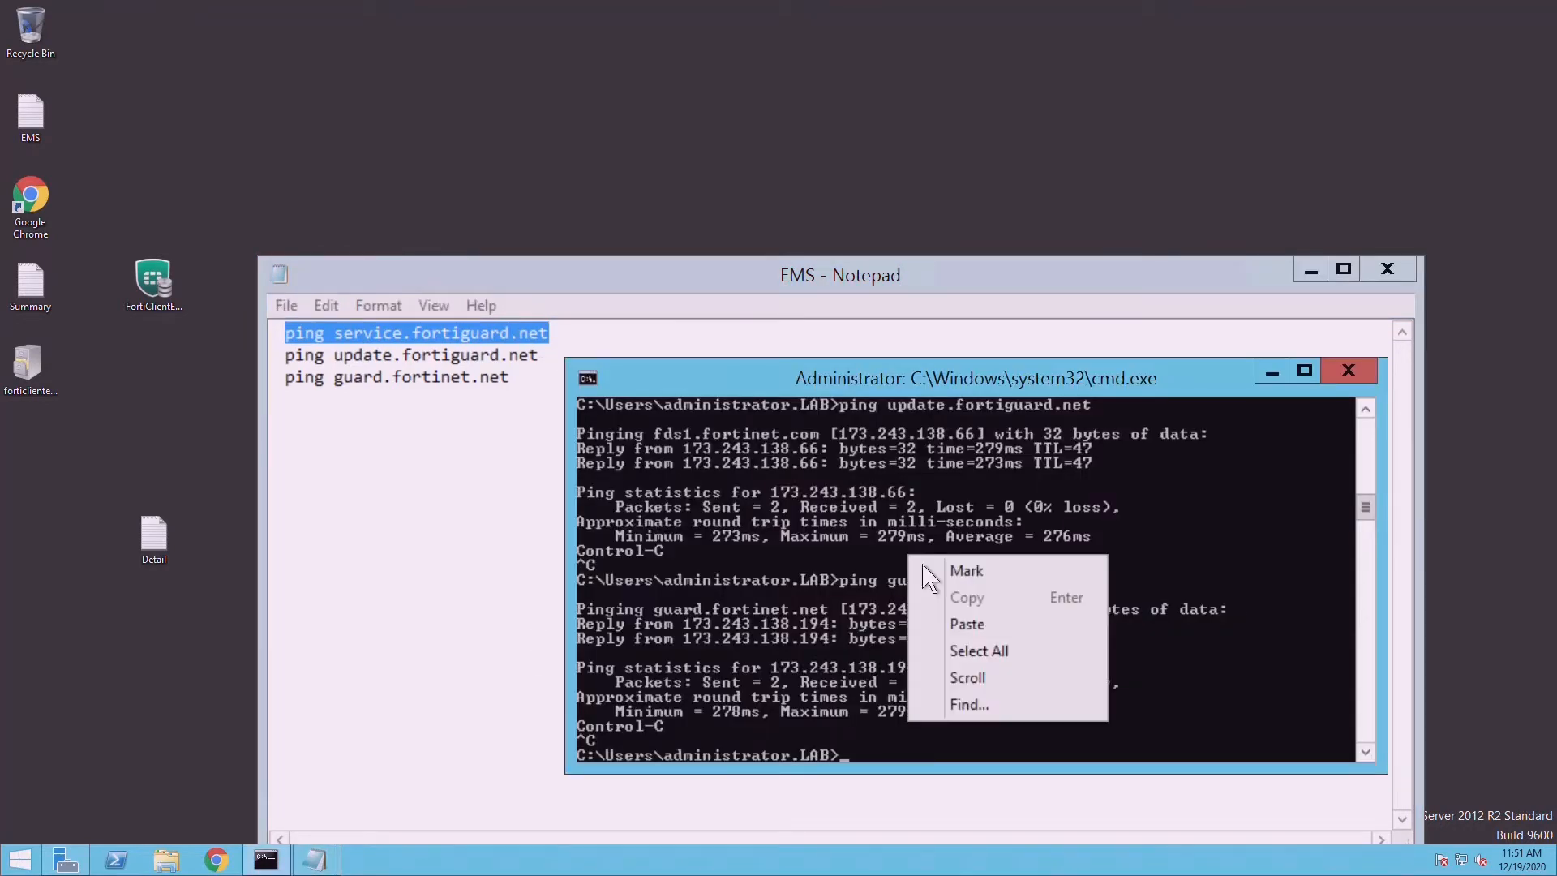
pyautogui.click(975, 621)
pyautogui.press('Return')
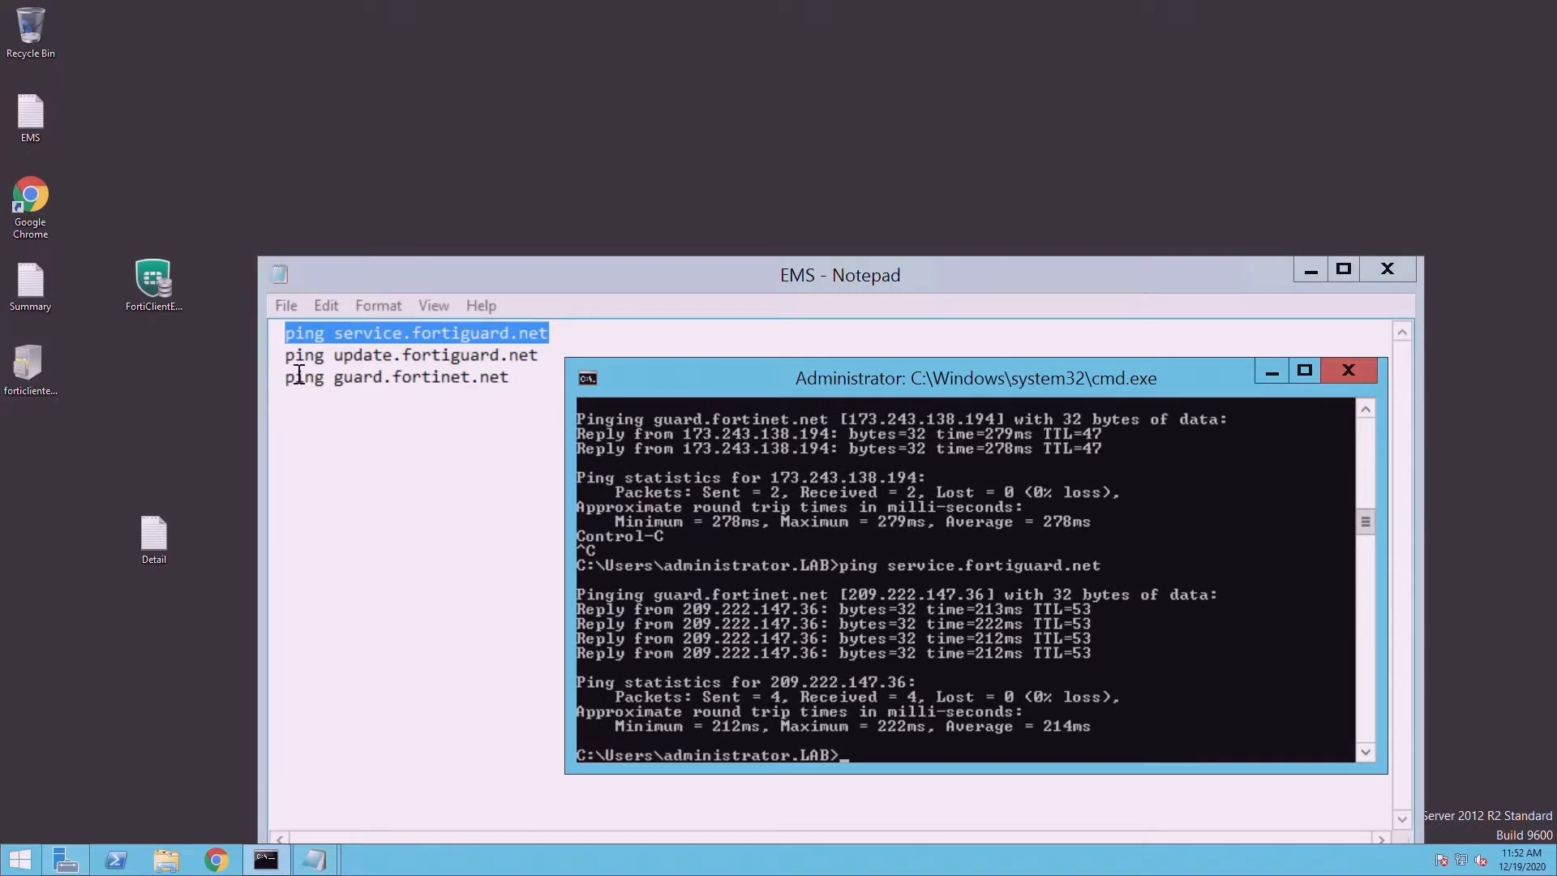
# - Paste and run the ping update.fortiguard.net command from the notes
pyautogui.moveTo(289, 355); pyautogui.dragTo(548, 367)
pyautogui.press('cmd+c')
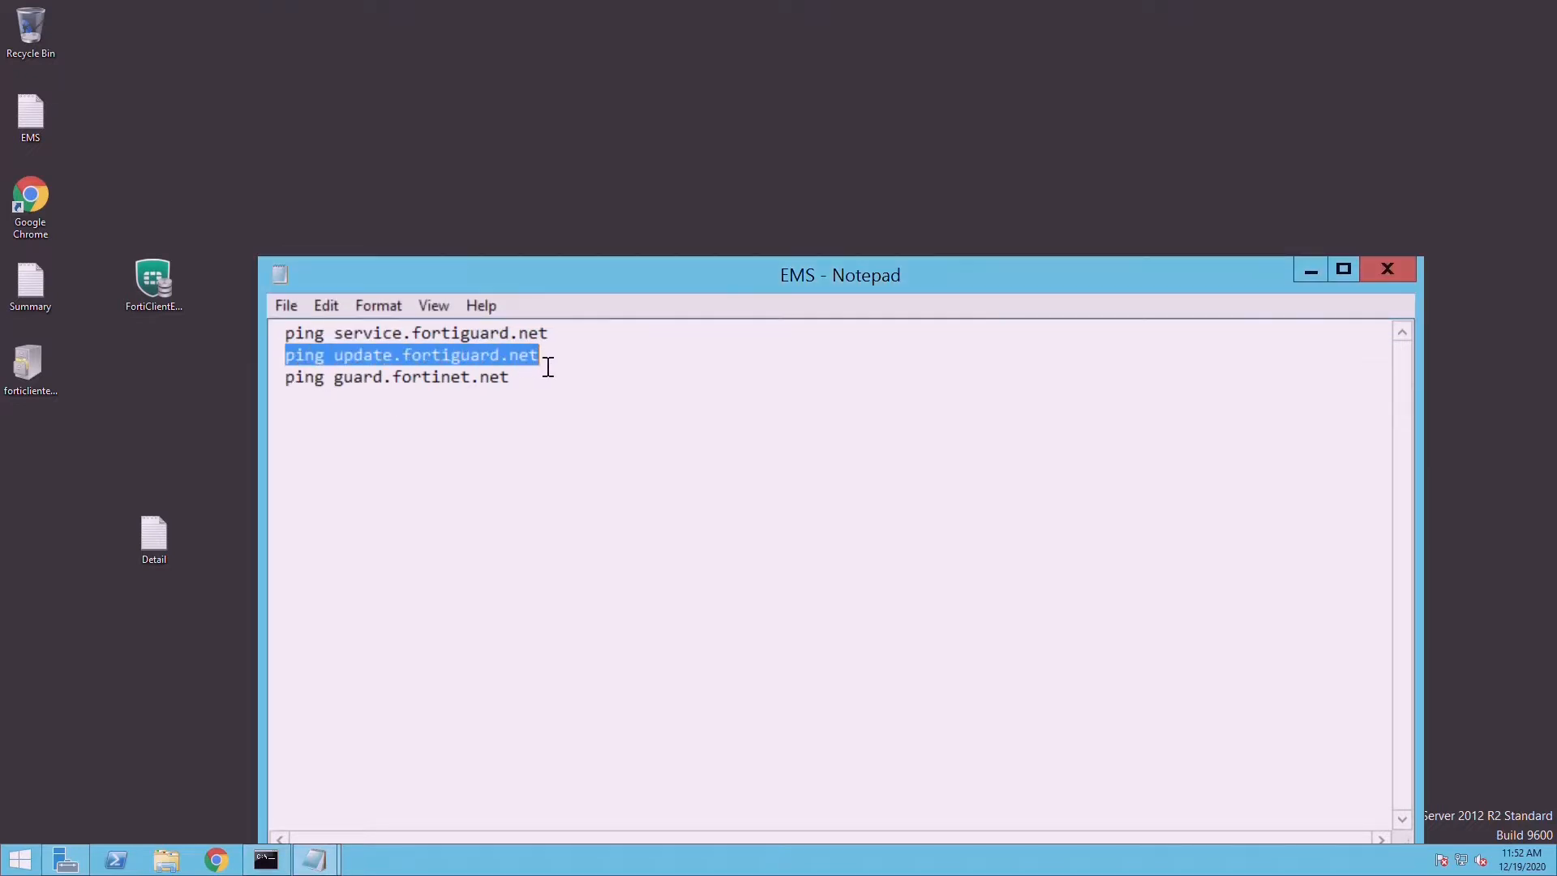
pyautogui.click(266, 860)
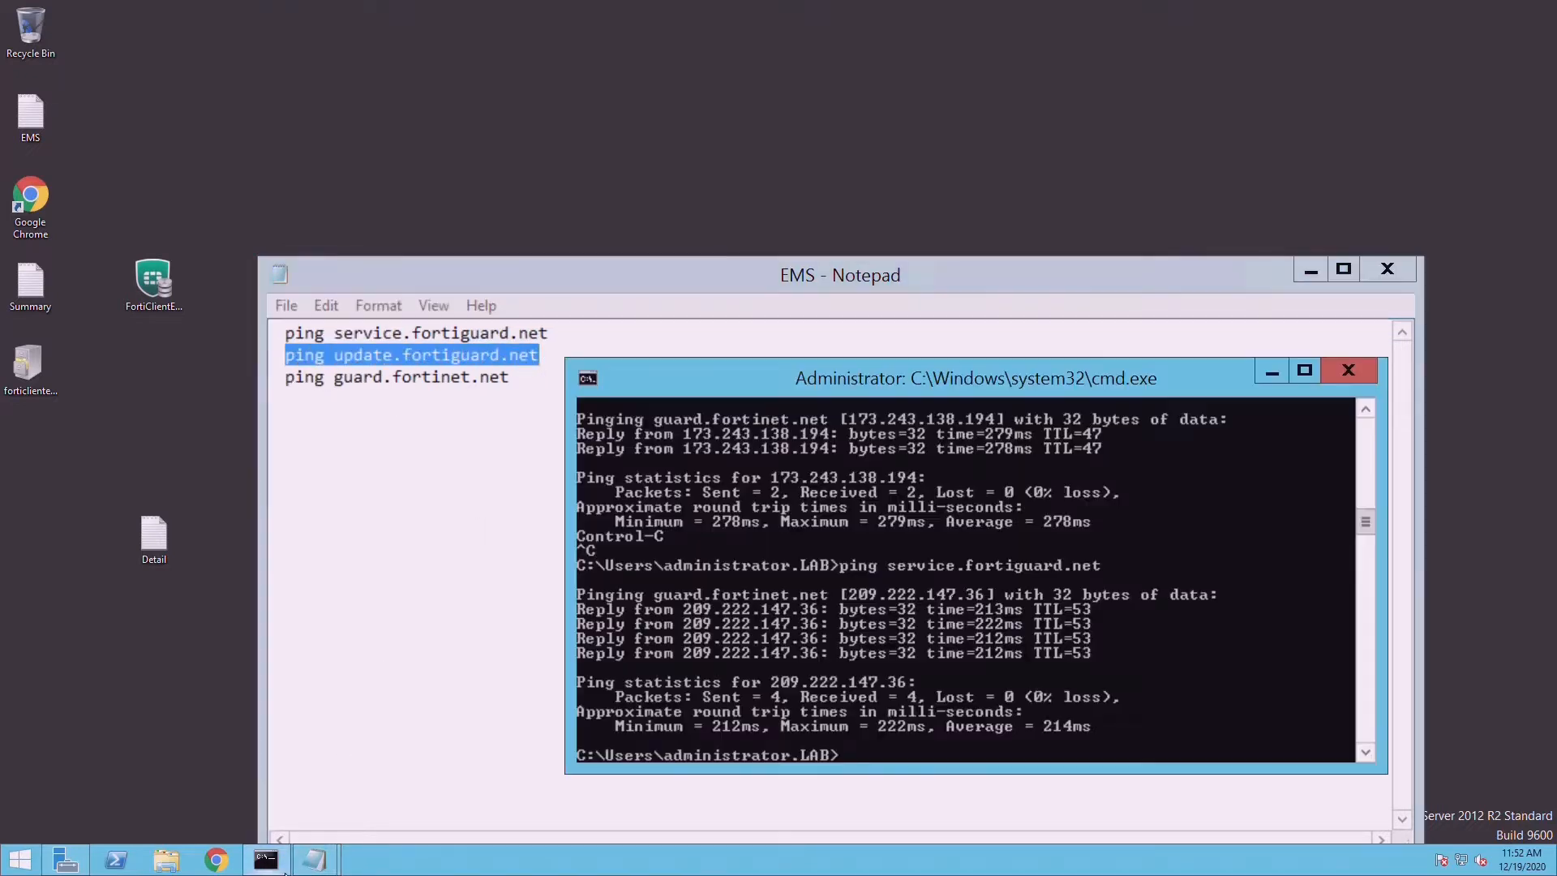
pyautogui.rightClick(1027, 609)
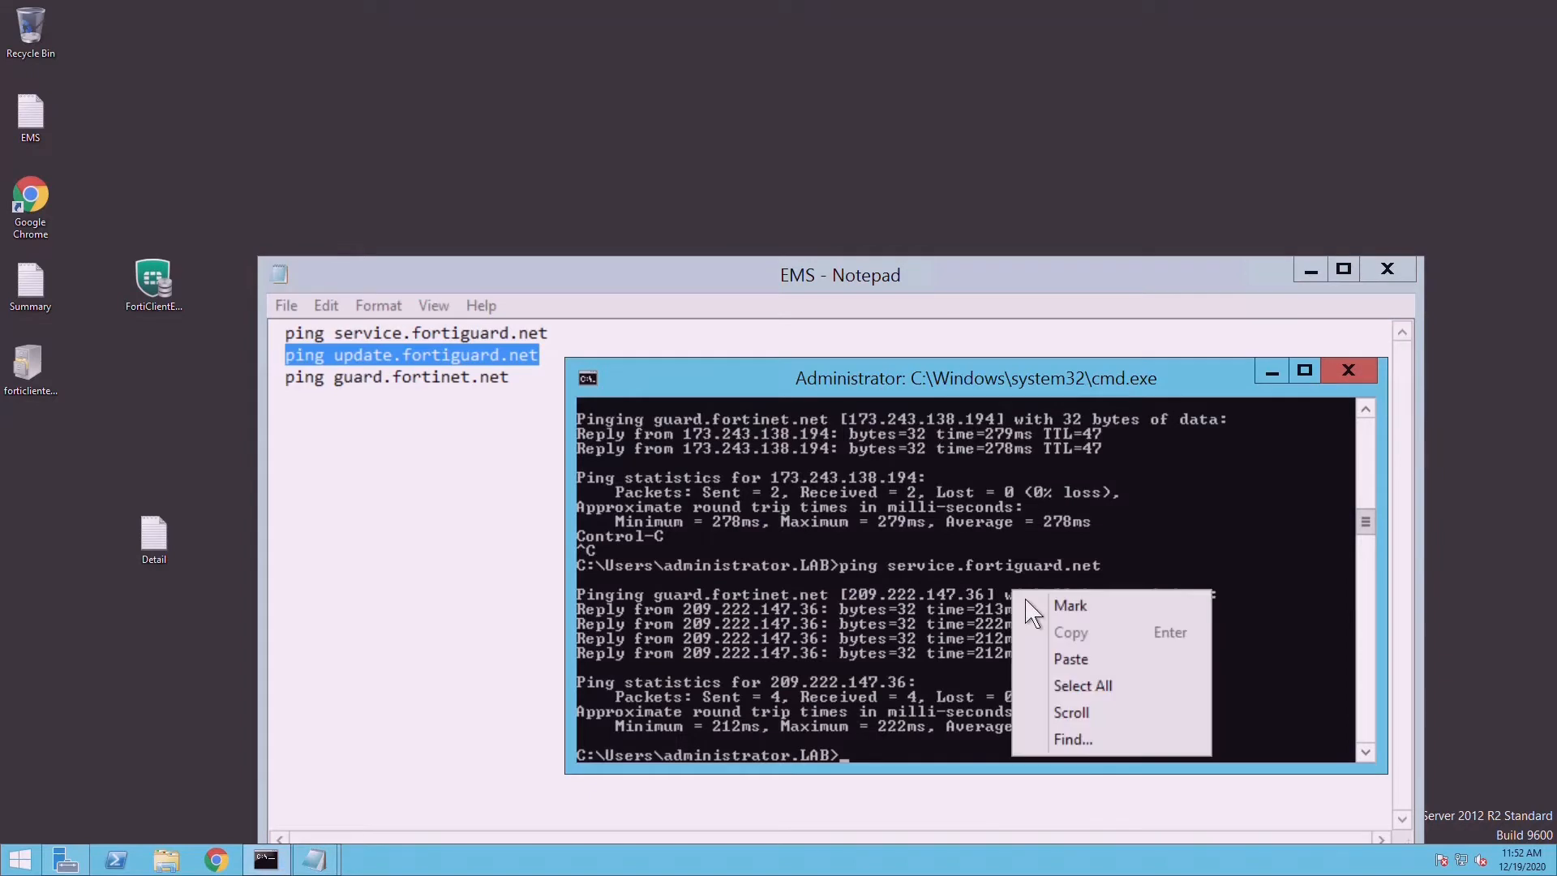
pyautogui.click(1074, 658)
pyautogui.press('Return')
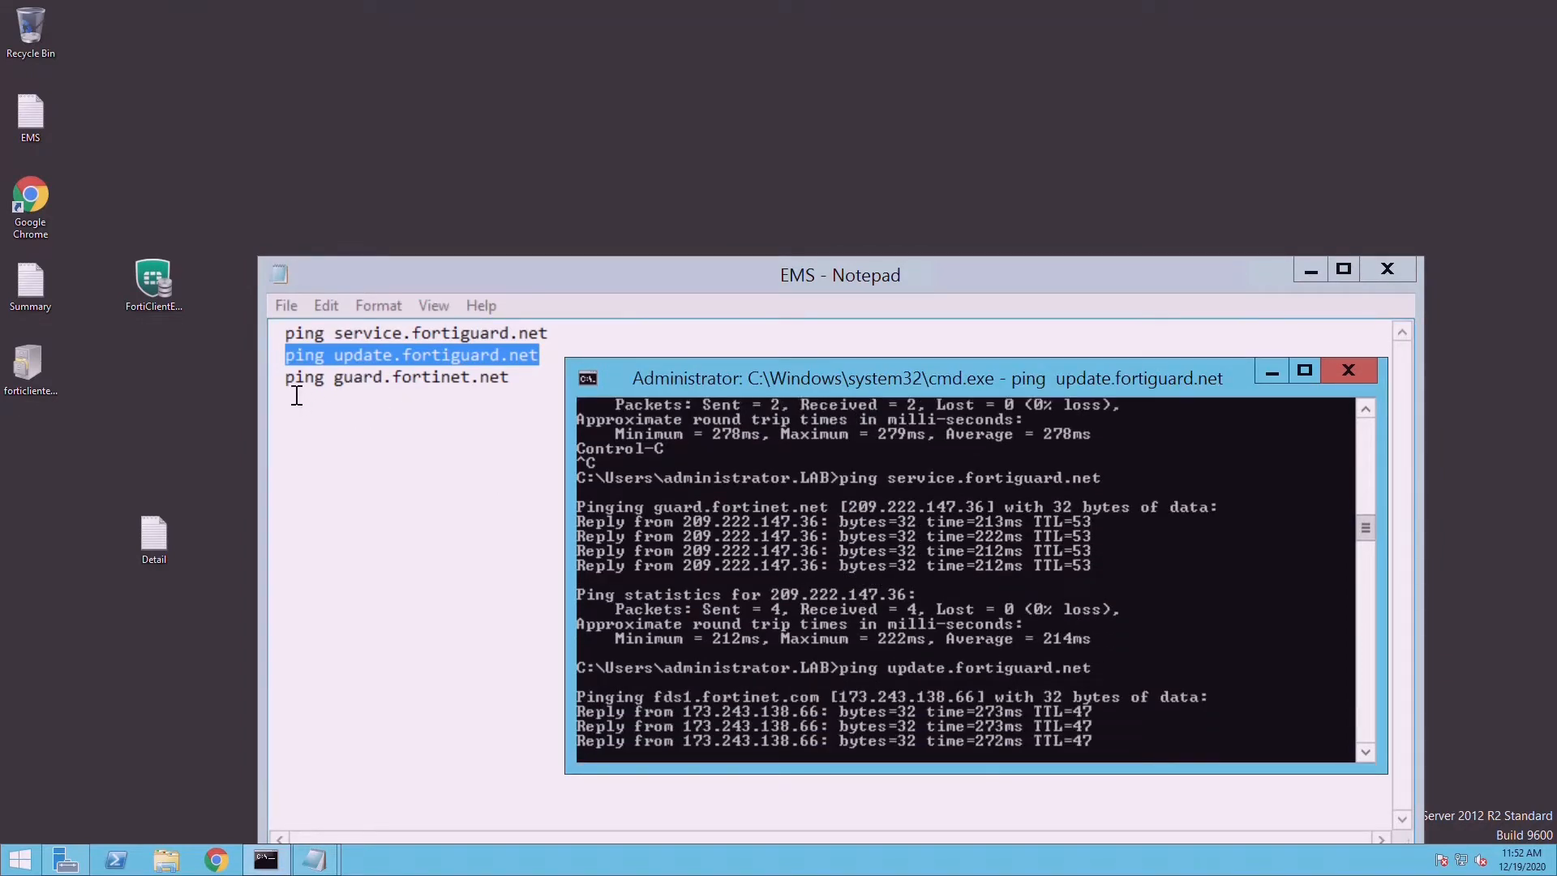
# - Paste and start the ping guard.fortinet.net command from the notes
pyautogui.moveTo(294, 388); pyautogui.dragTo(524, 395)
pyautogui.press('cmd+c')
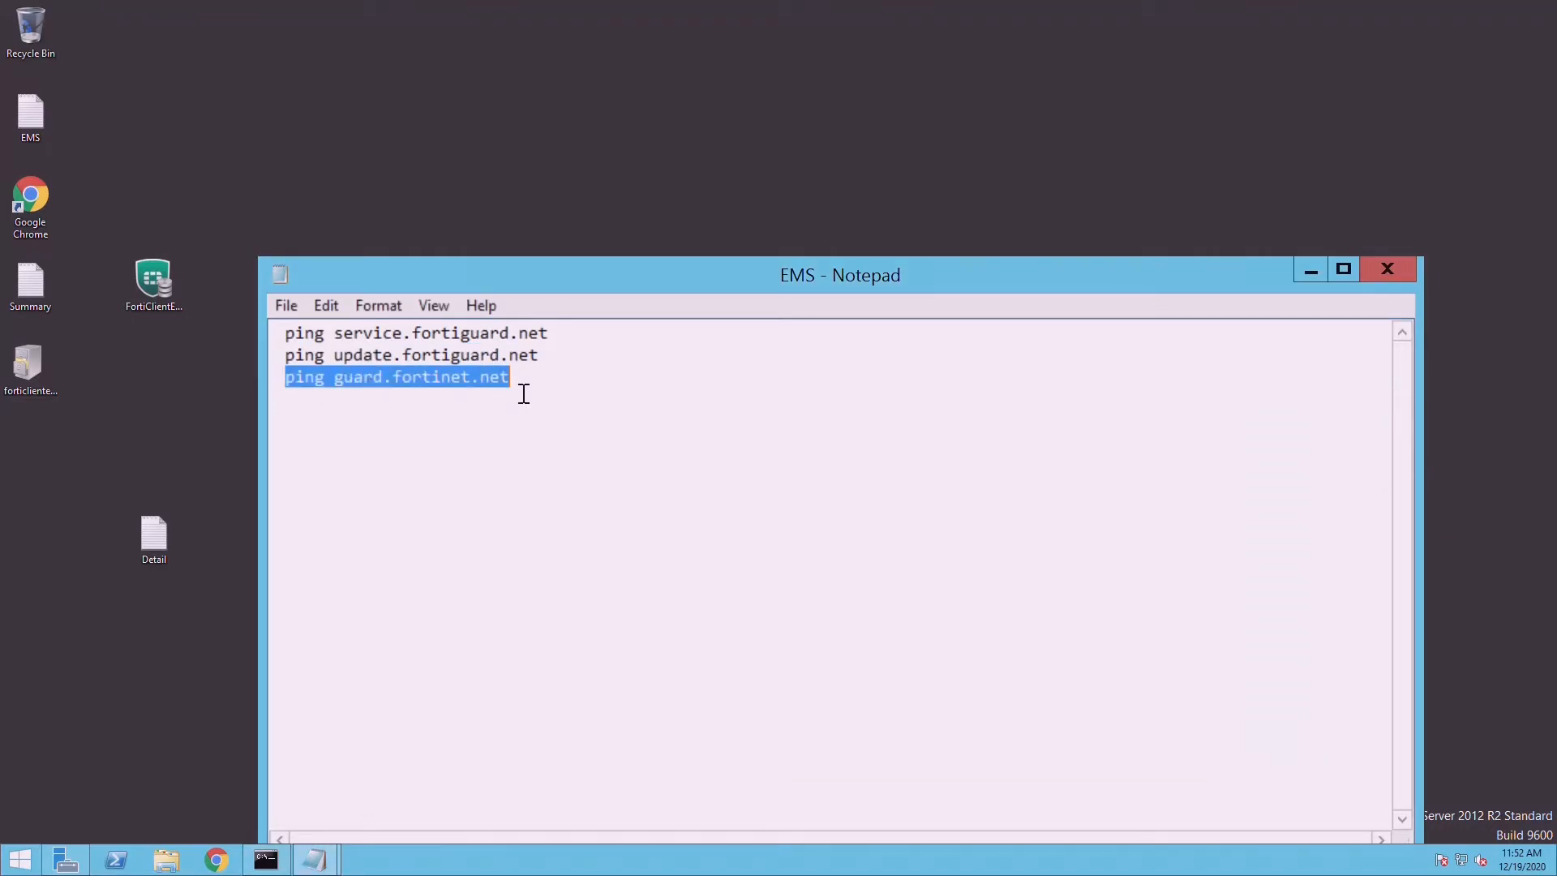
pyautogui.click(267, 861)
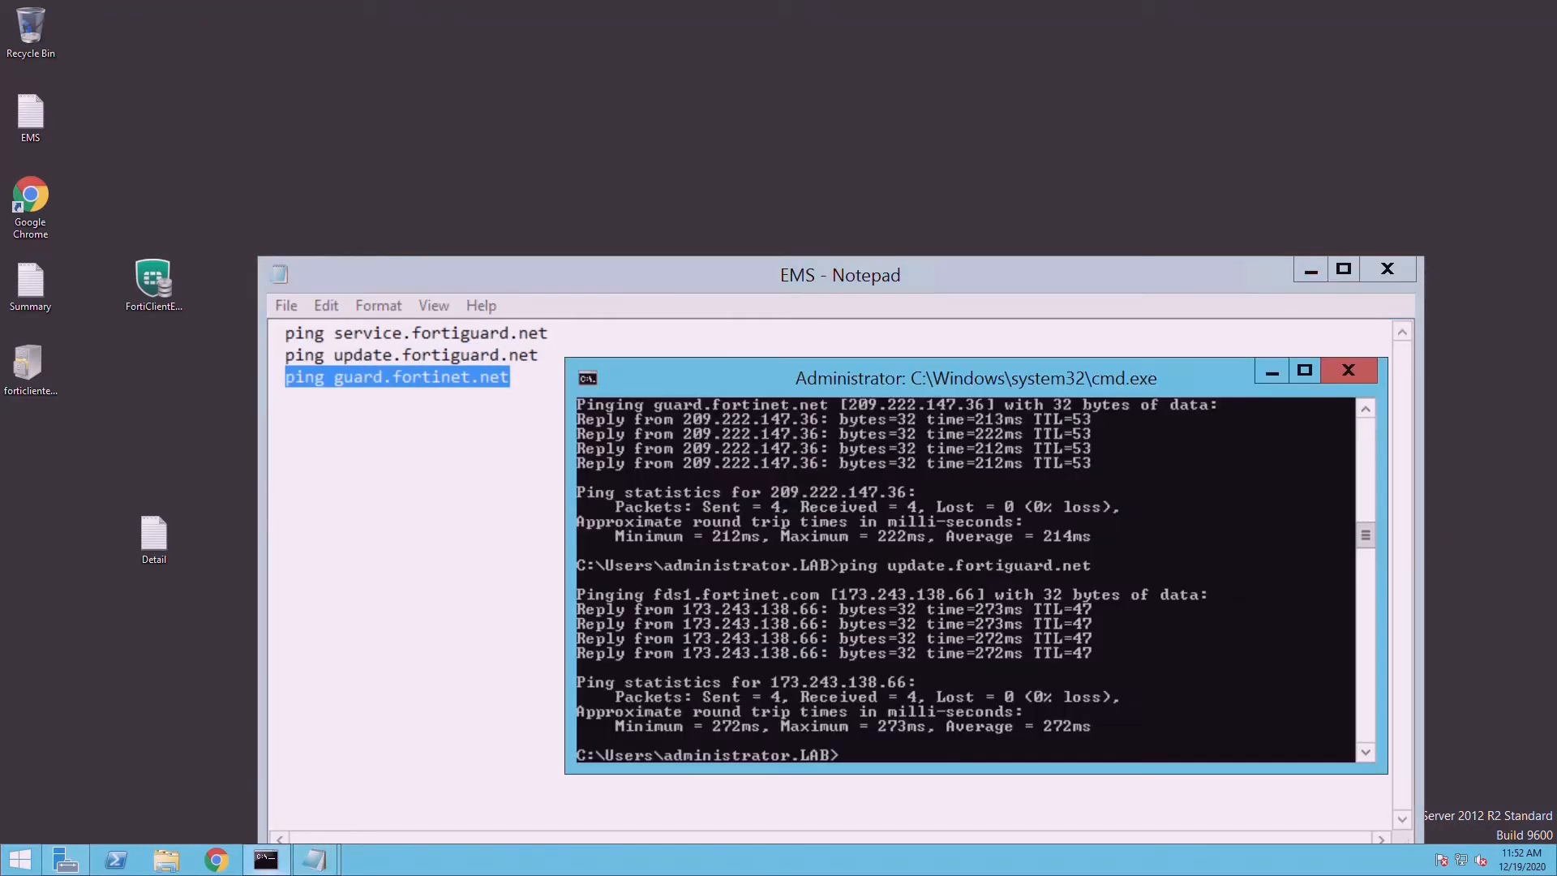
pyautogui.rightClick(950, 570)
pyautogui.click(996, 620)
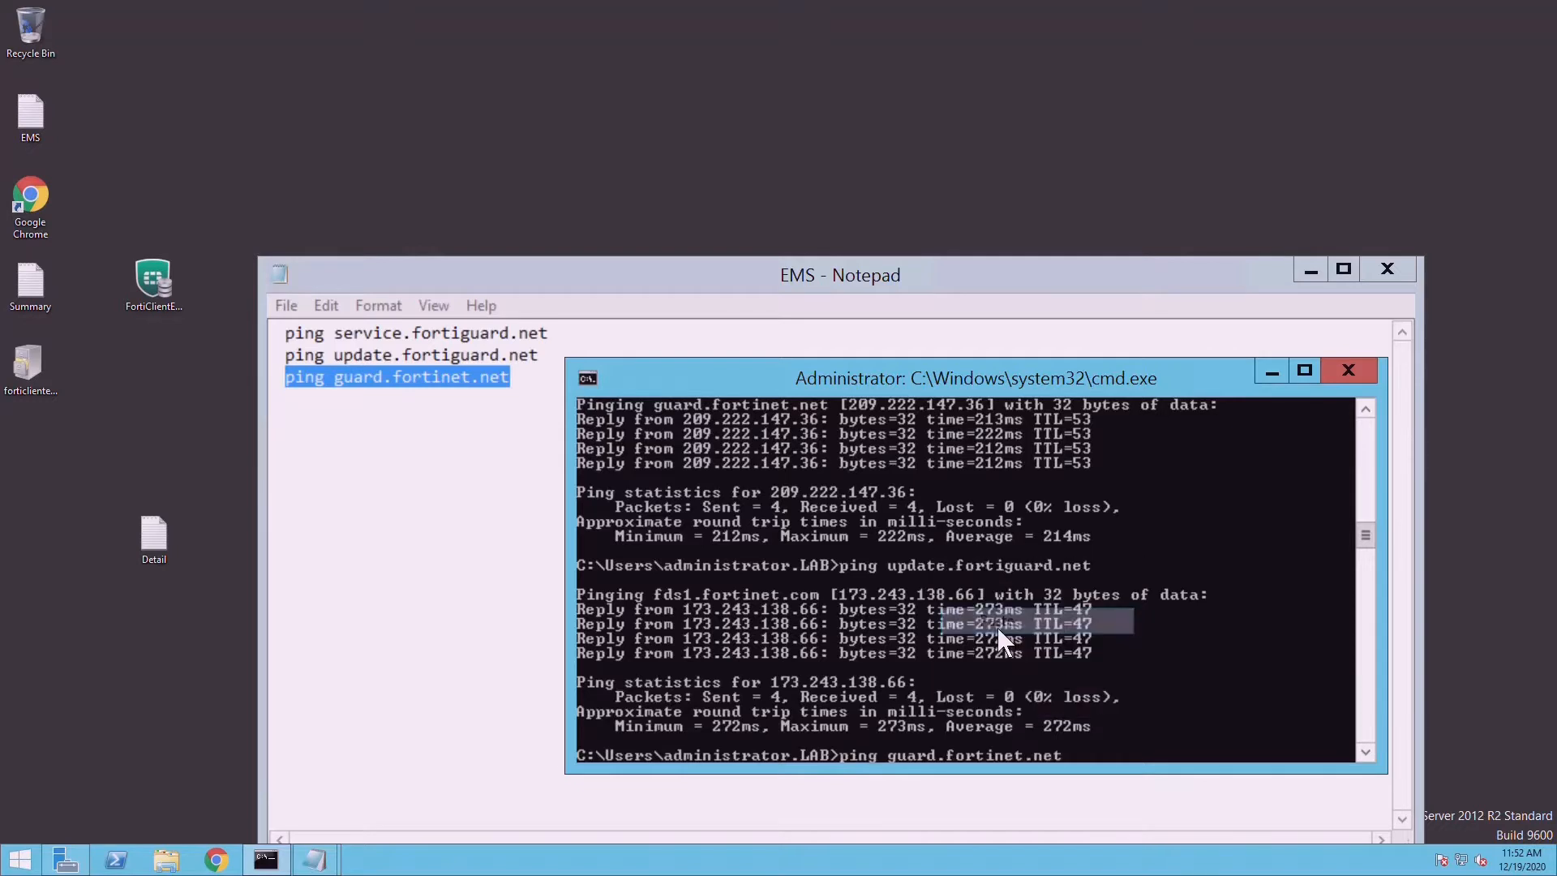
pyautogui.press('Return')
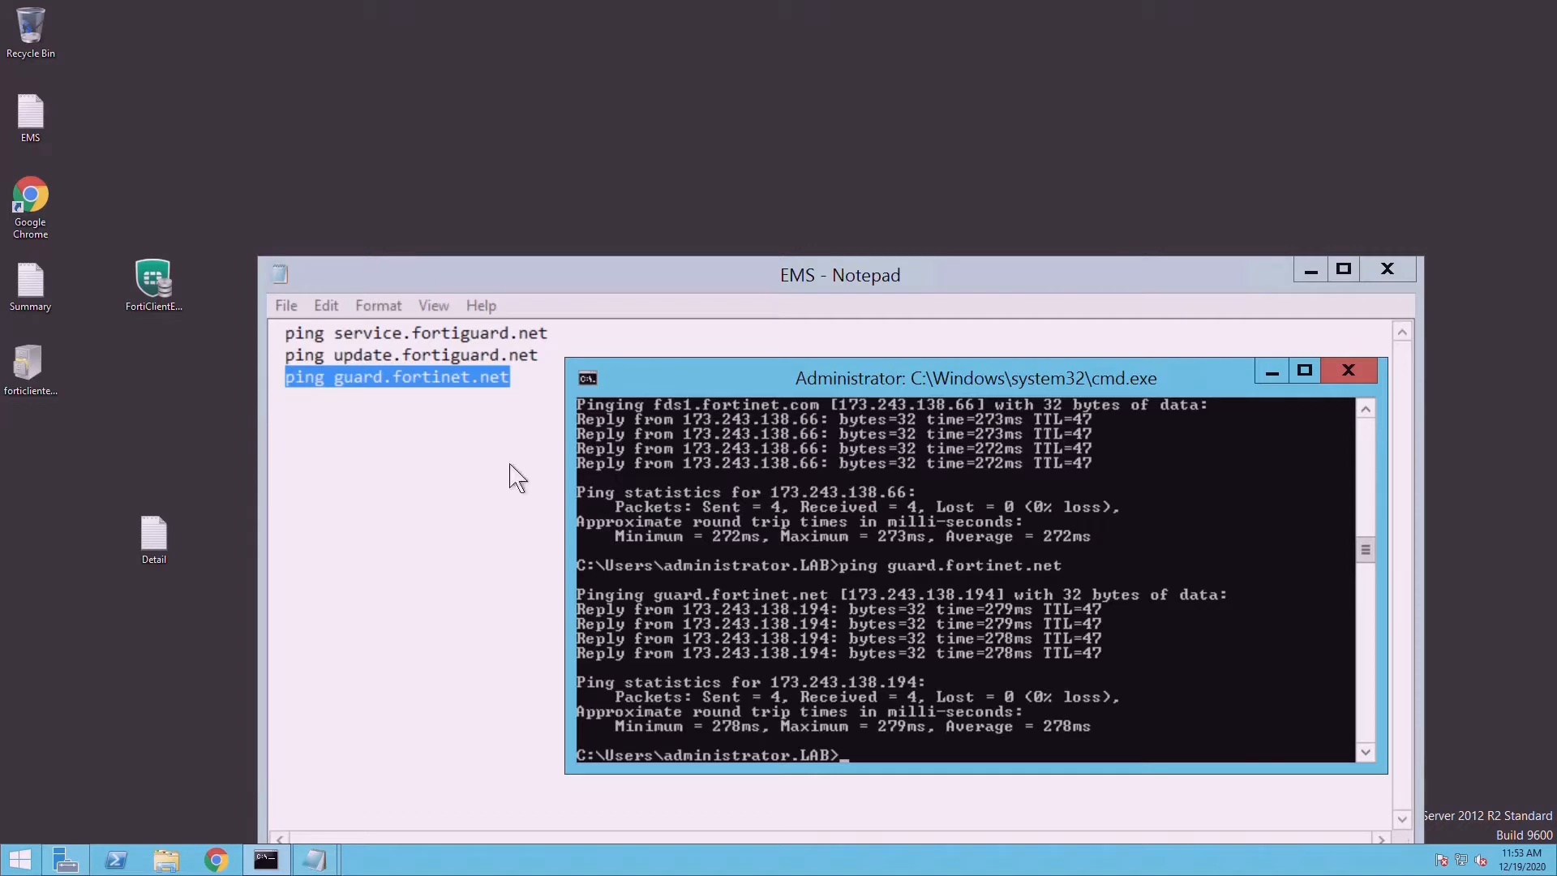
# - Launch the FortiClientEMS installer, accept the license terms and start the installation
pyautogui.doubleClick(154, 280)
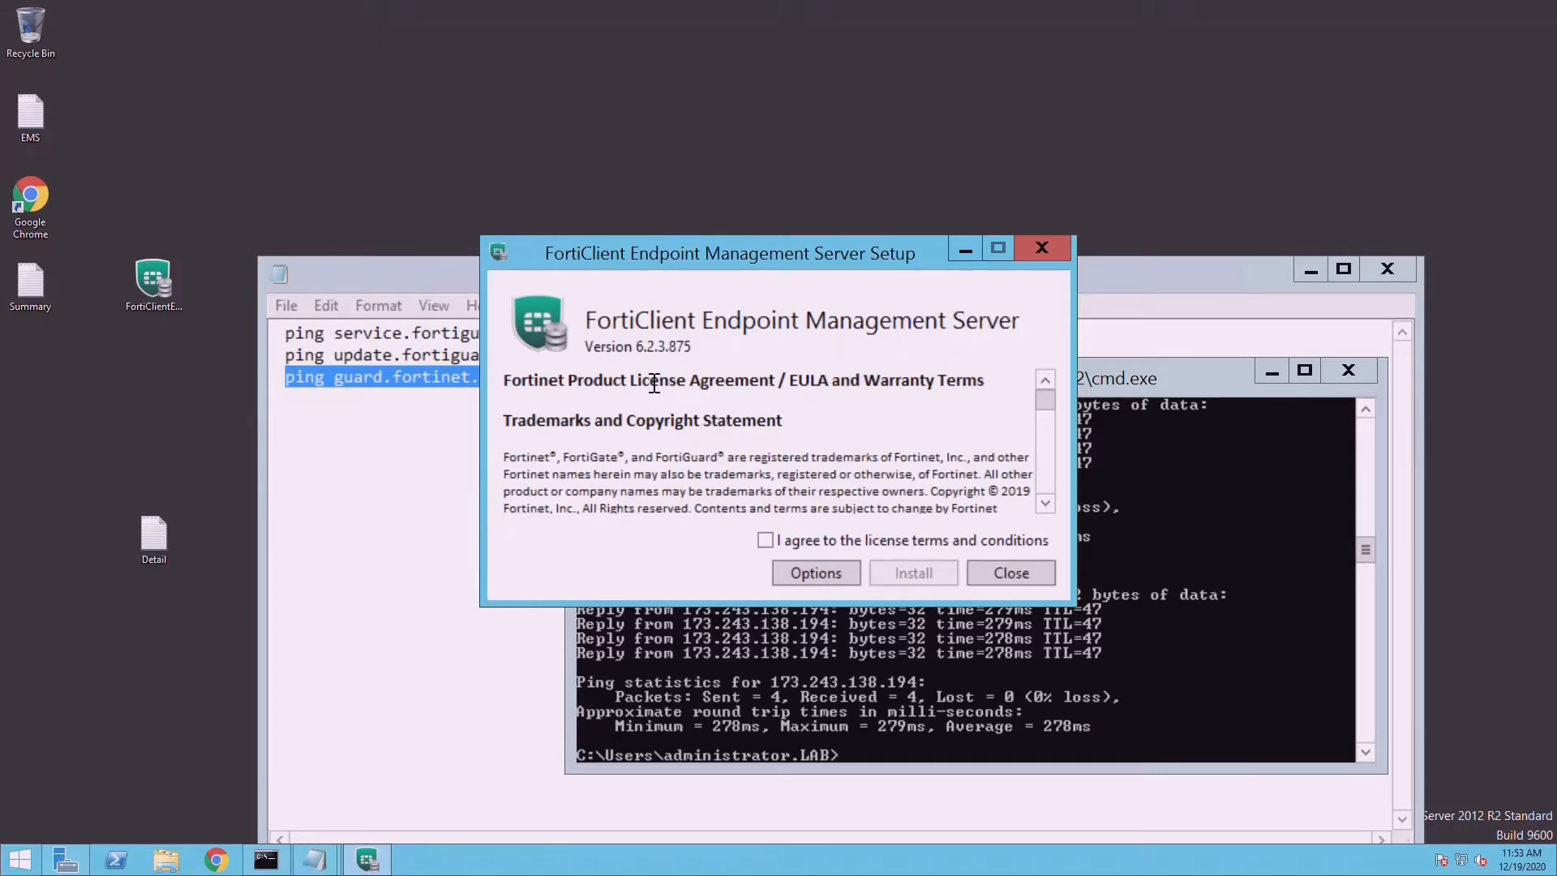
pyautogui.click(785, 545)
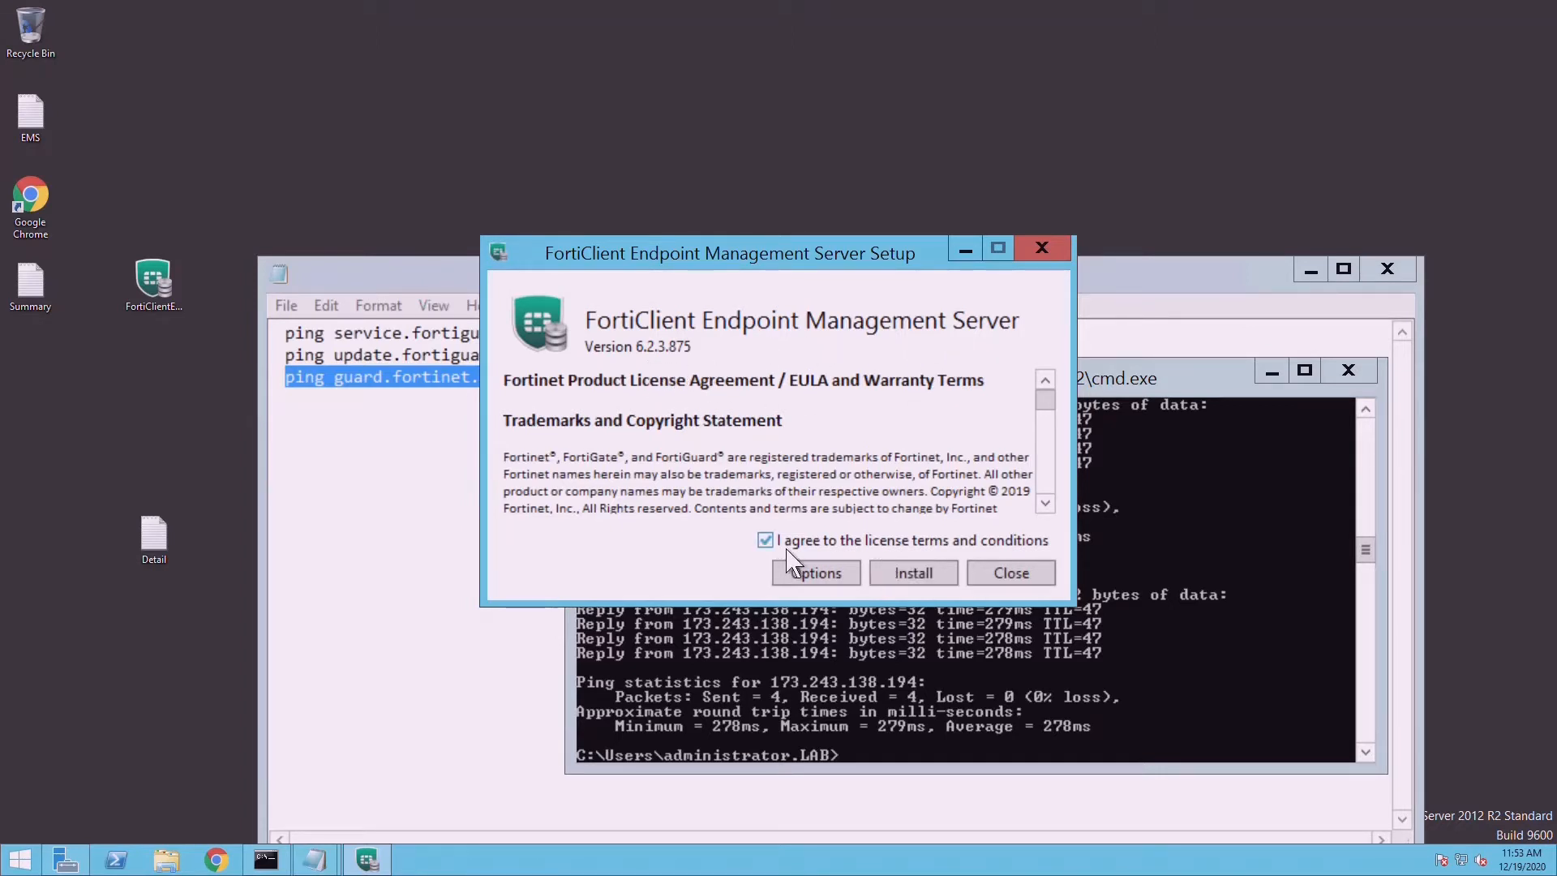
pyautogui.click(914, 576)
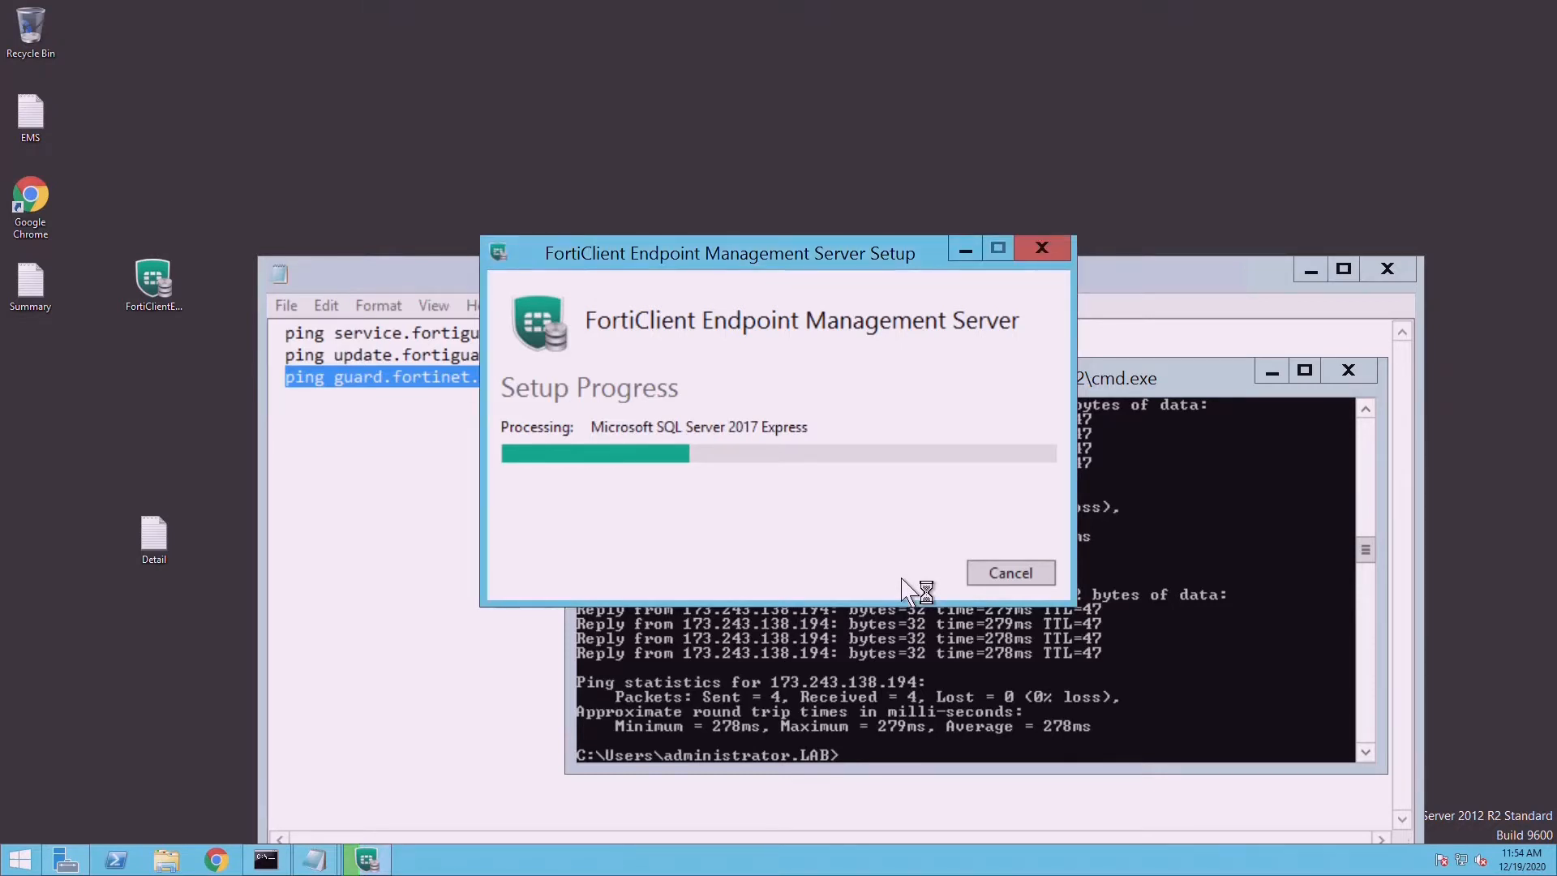
pyautogui.click(164, 866)
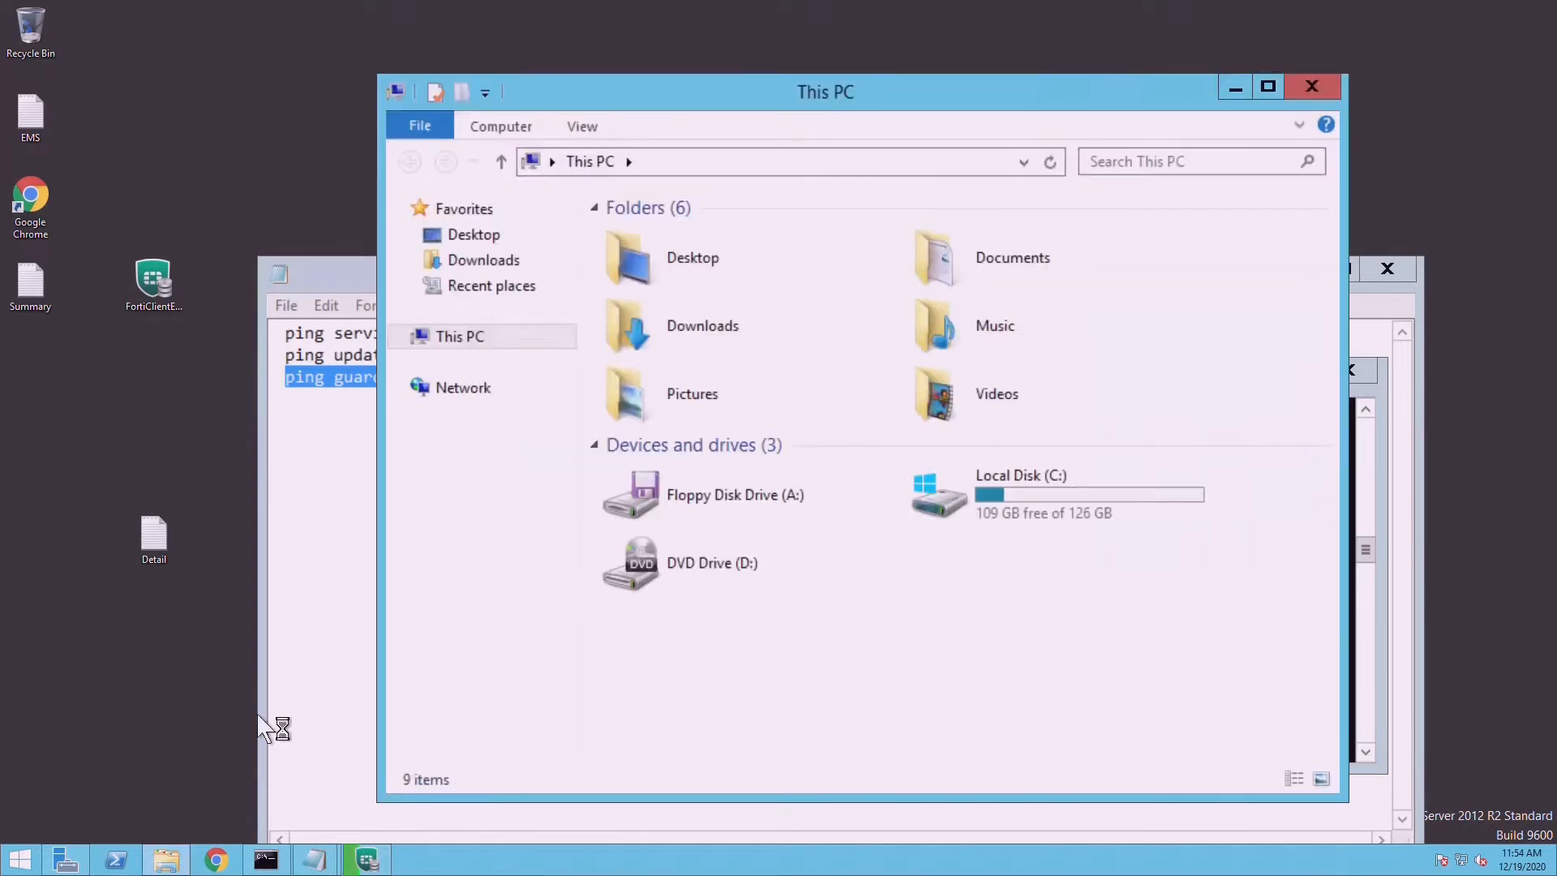
# - Review This PC's system properties (computer EMS, domain lab.local), then close both windows
pyautogui.rightClick(487, 336)
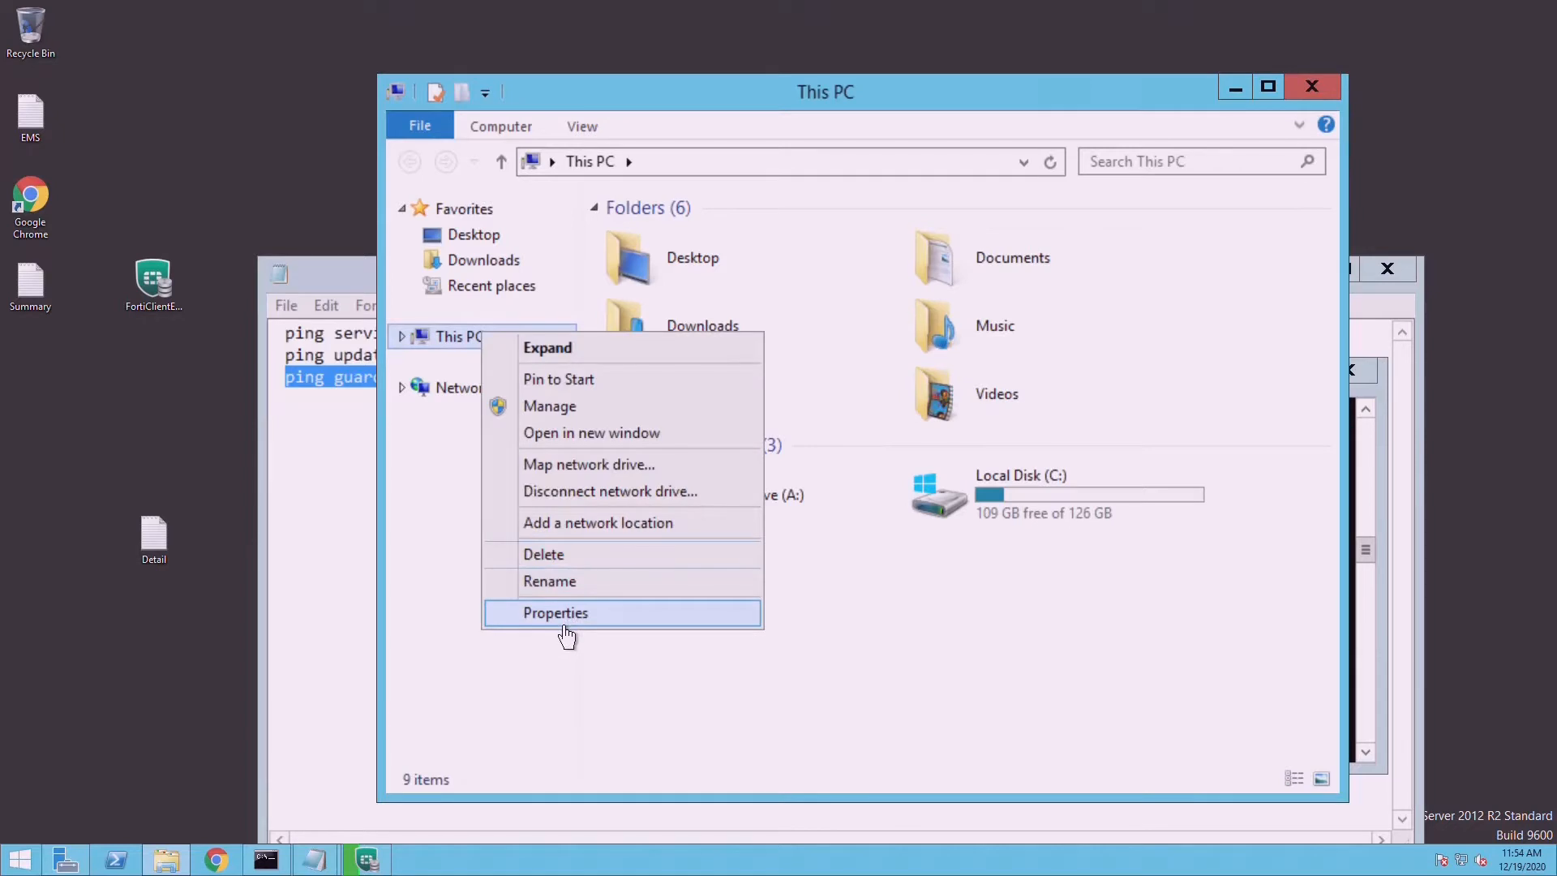
pyautogui.click(564, 624)
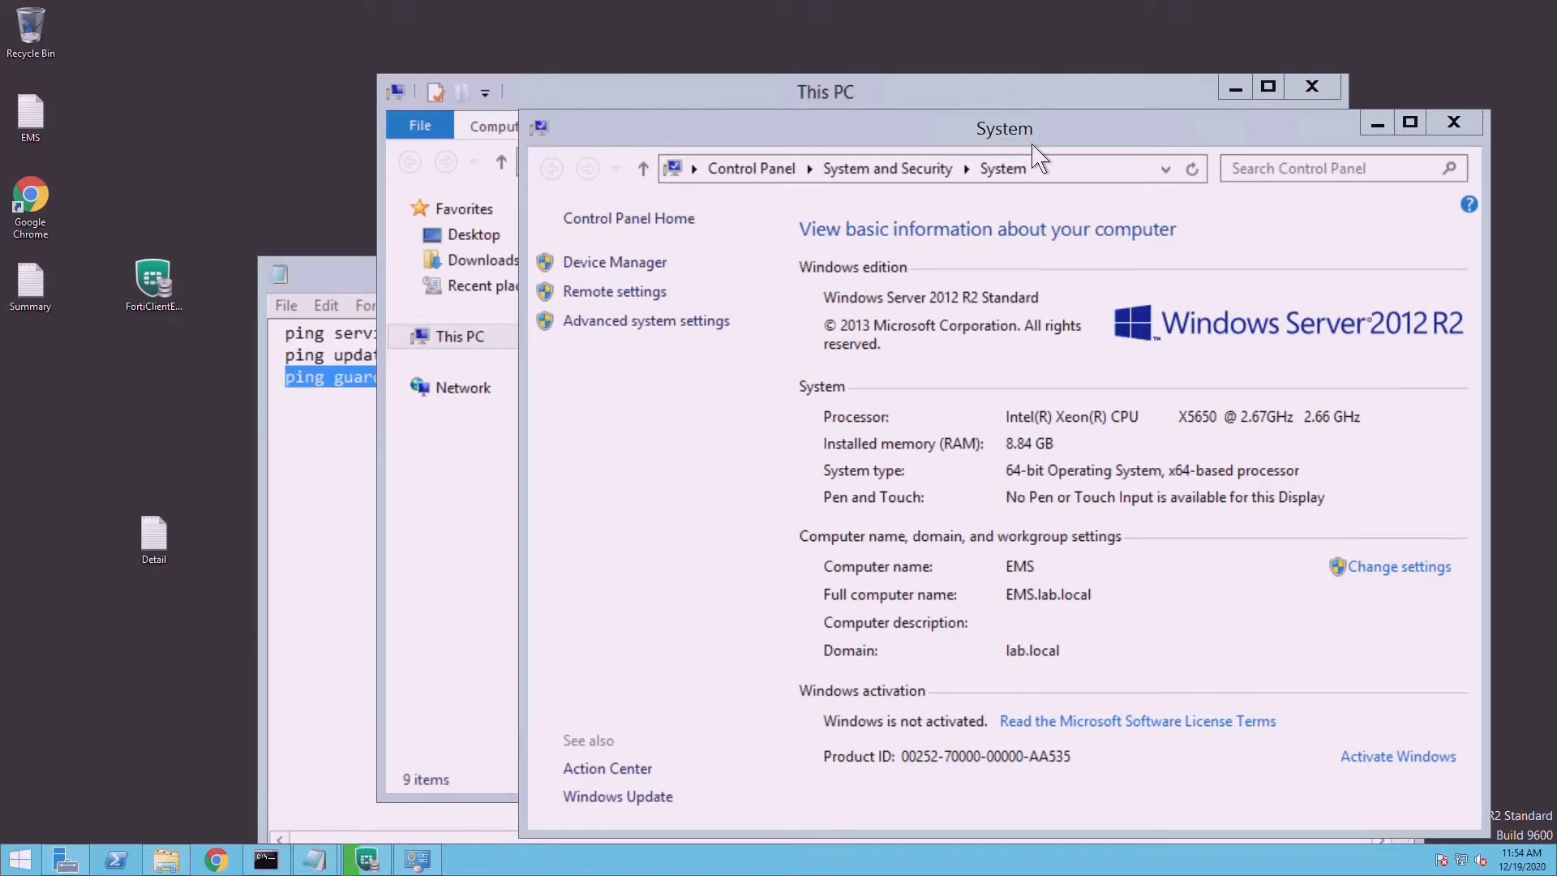
pyautogui.moveTo(1036, 139); pyautogui.dragTo(883, 132)
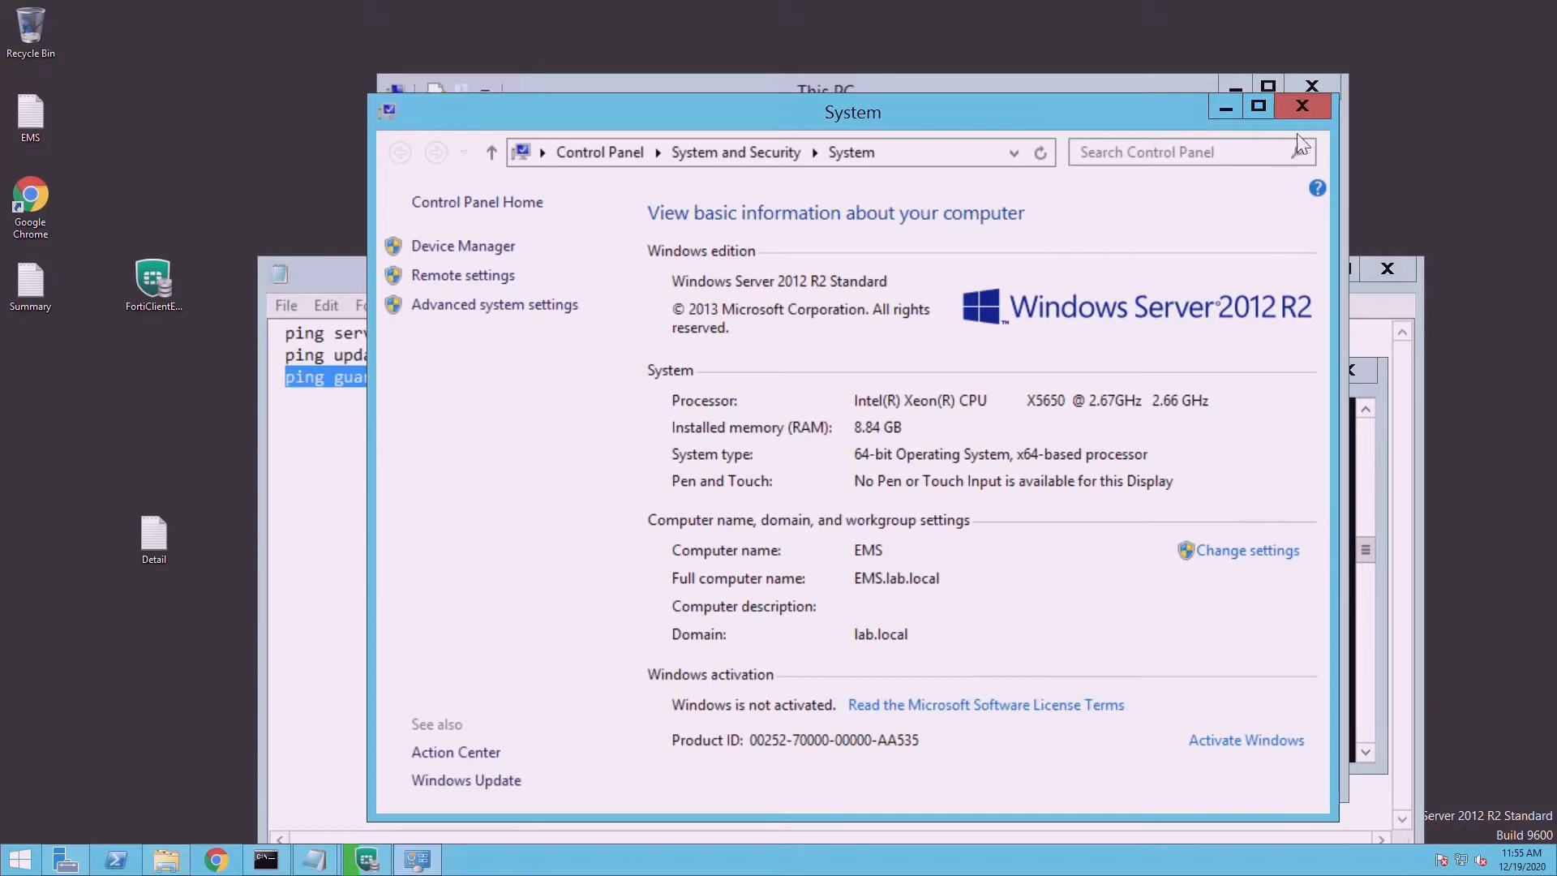
pyautogui.click(1318, 118)
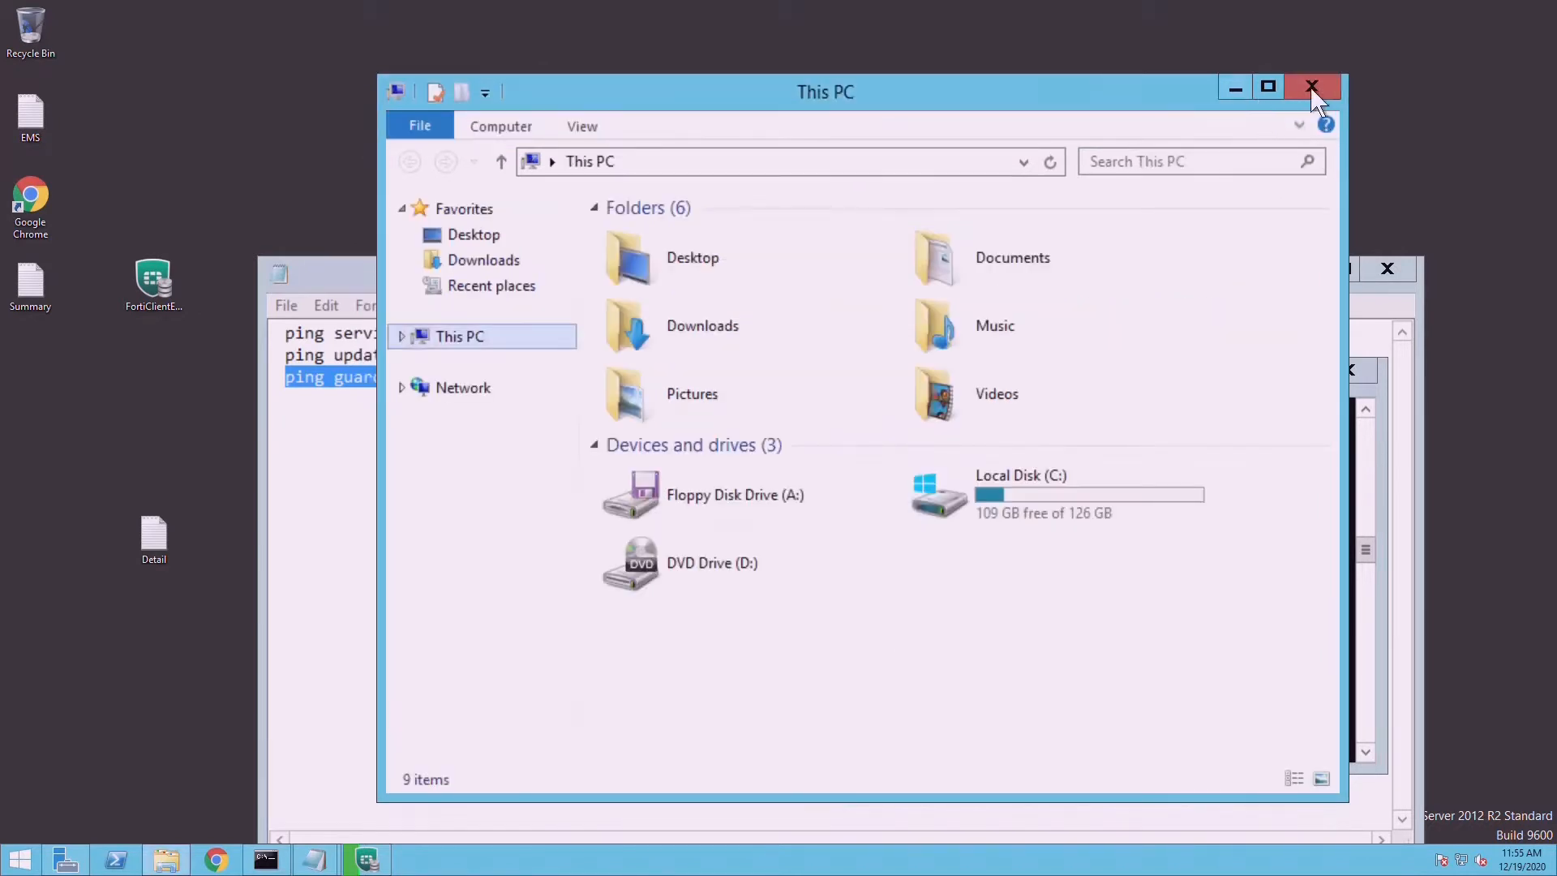
pyautogui.click(1311, 86)
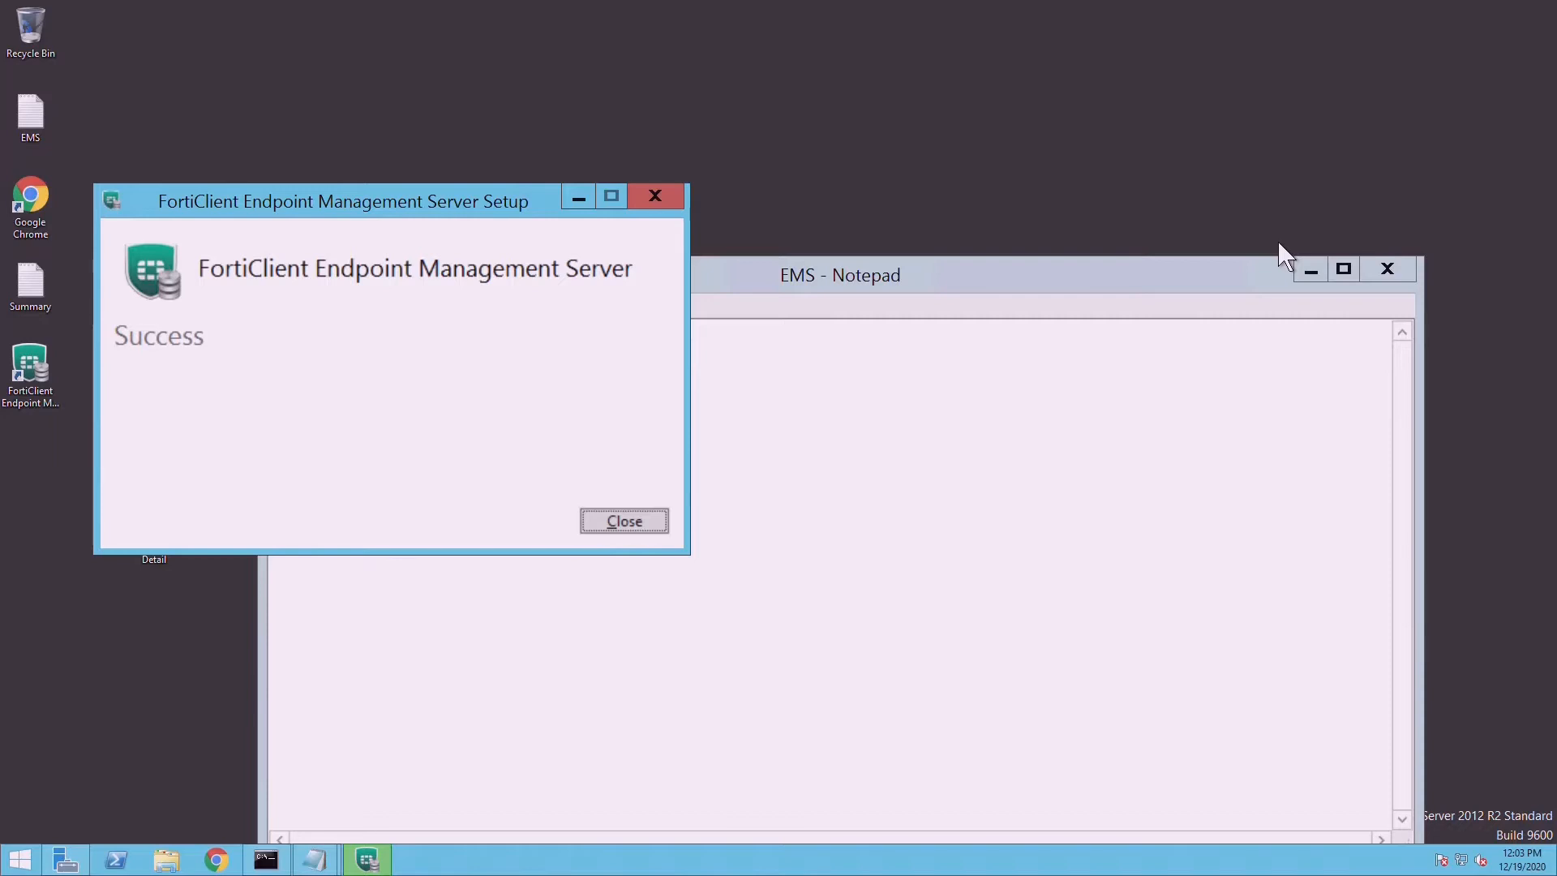
# - Close the FortiClient EMS Setup Success dialog and minimise the EMS notes
pyautogui.click(644, 523)
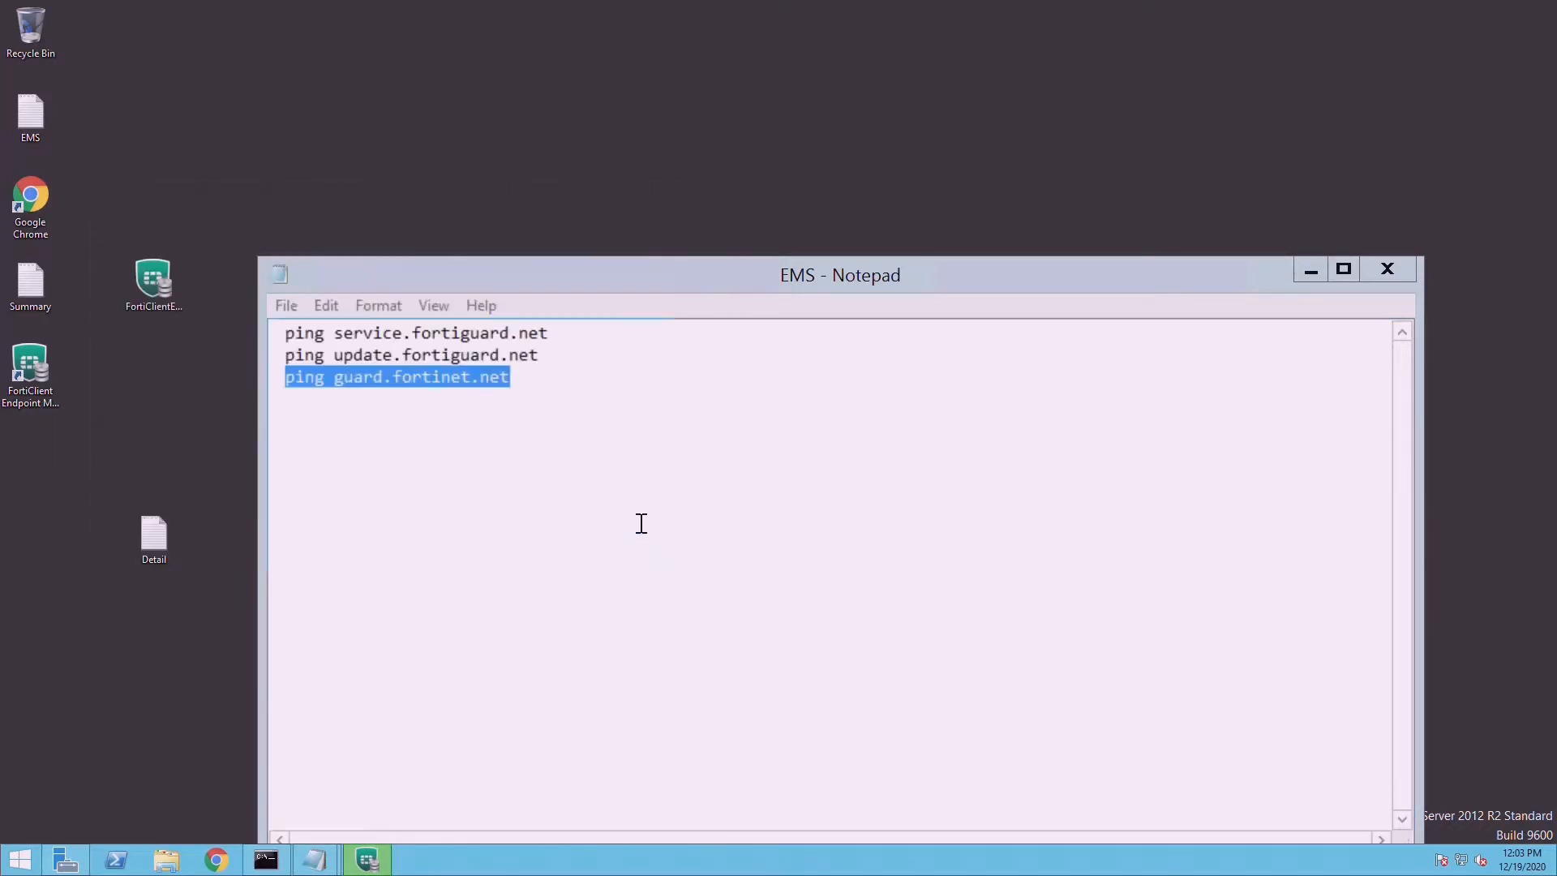
pyautogui.click(1322, 275)
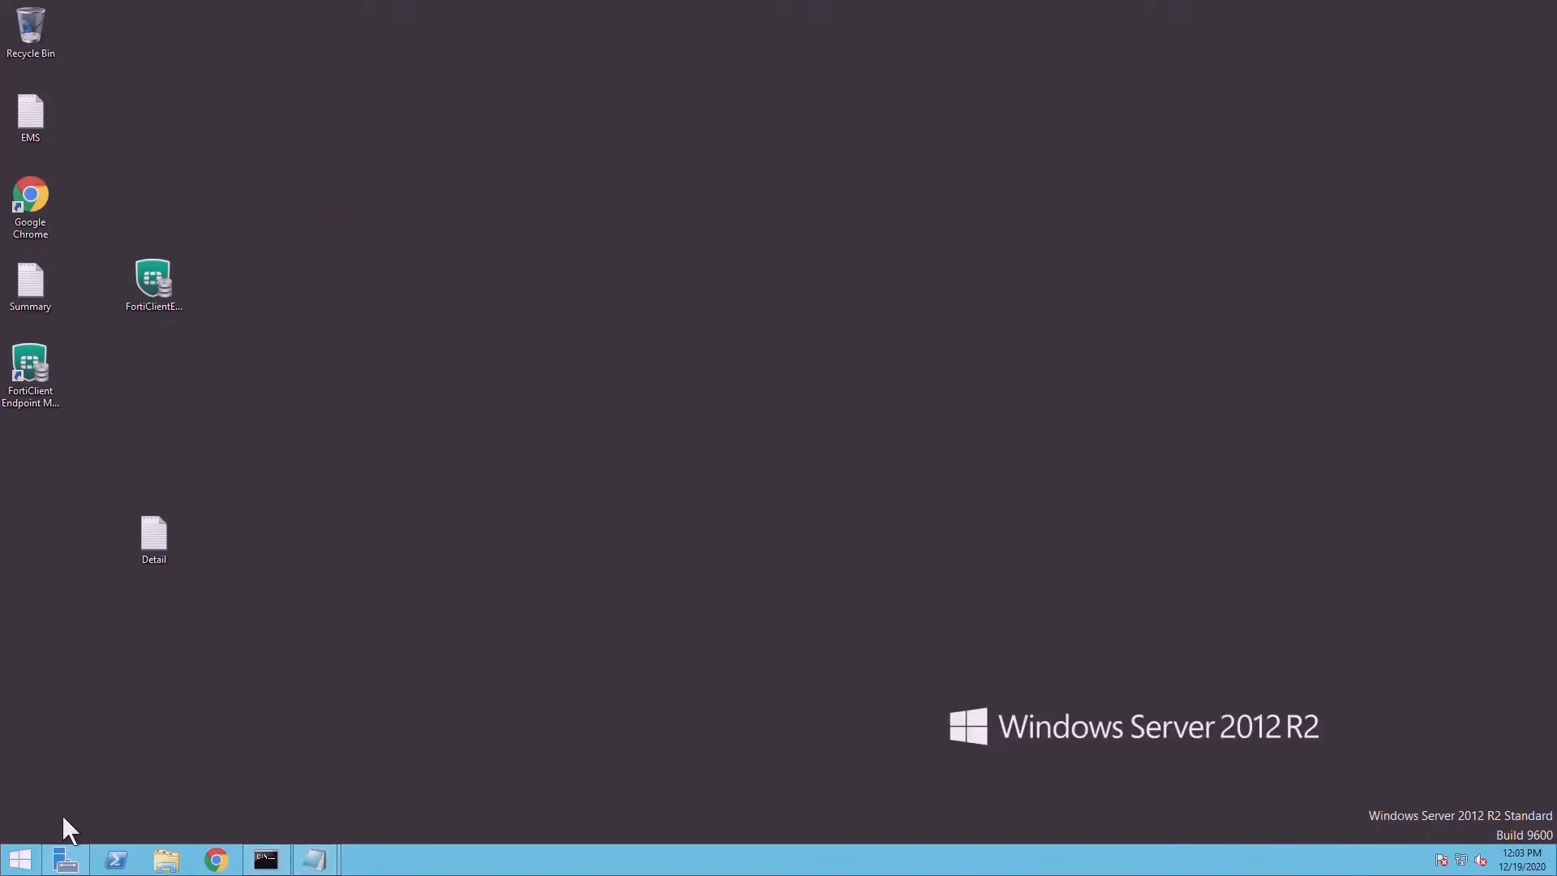
# - Run services.msc, maximise the Services window and widen the Name column
pyautogui.rightClick(20, 859)
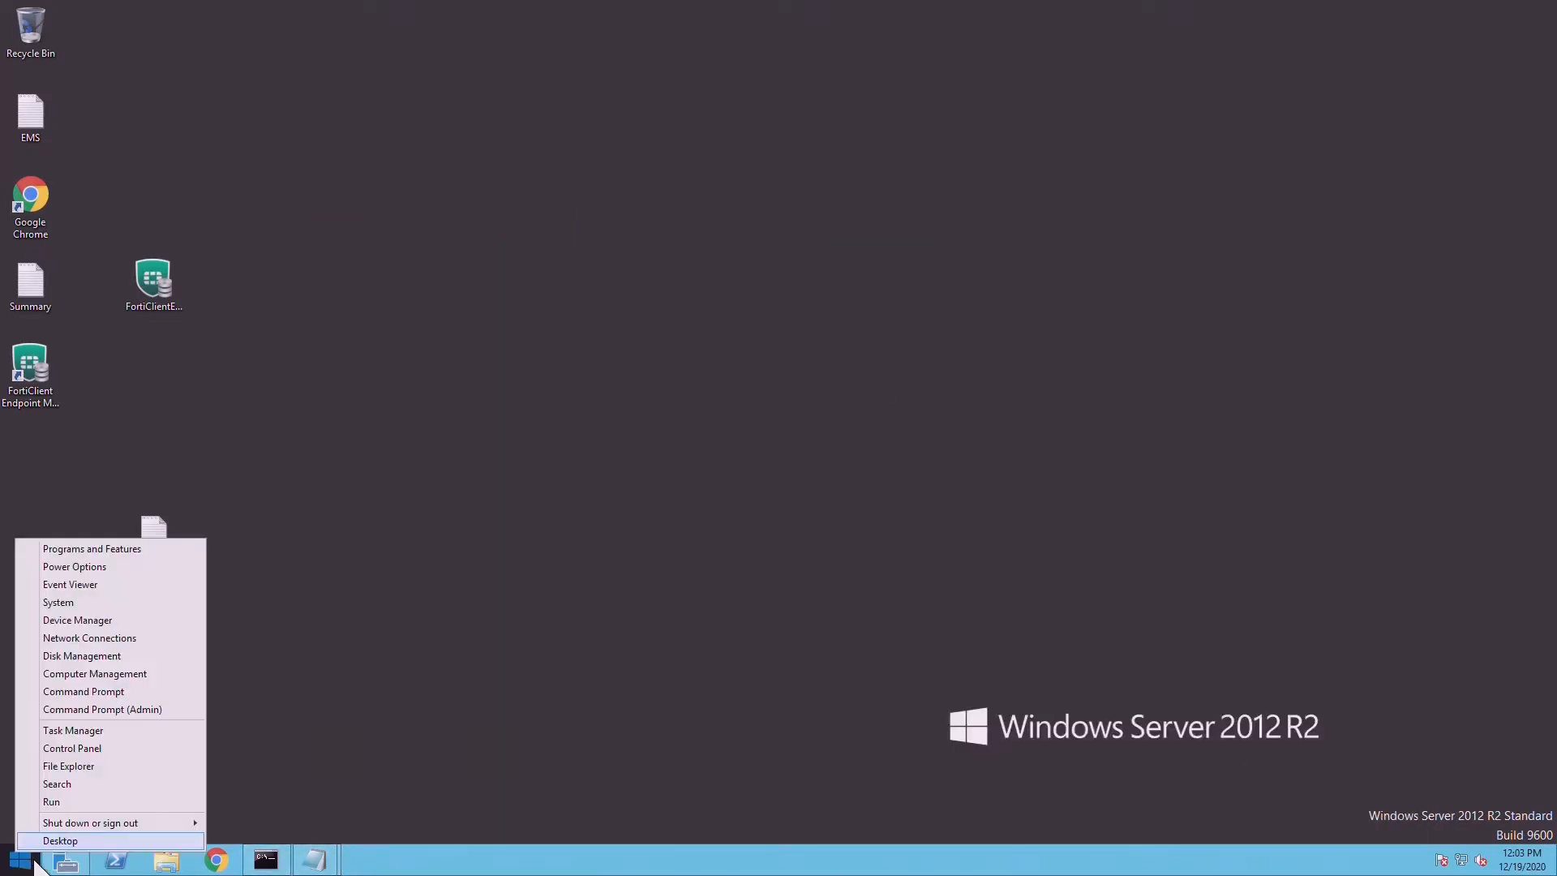
pyautogui.click(67, 810)
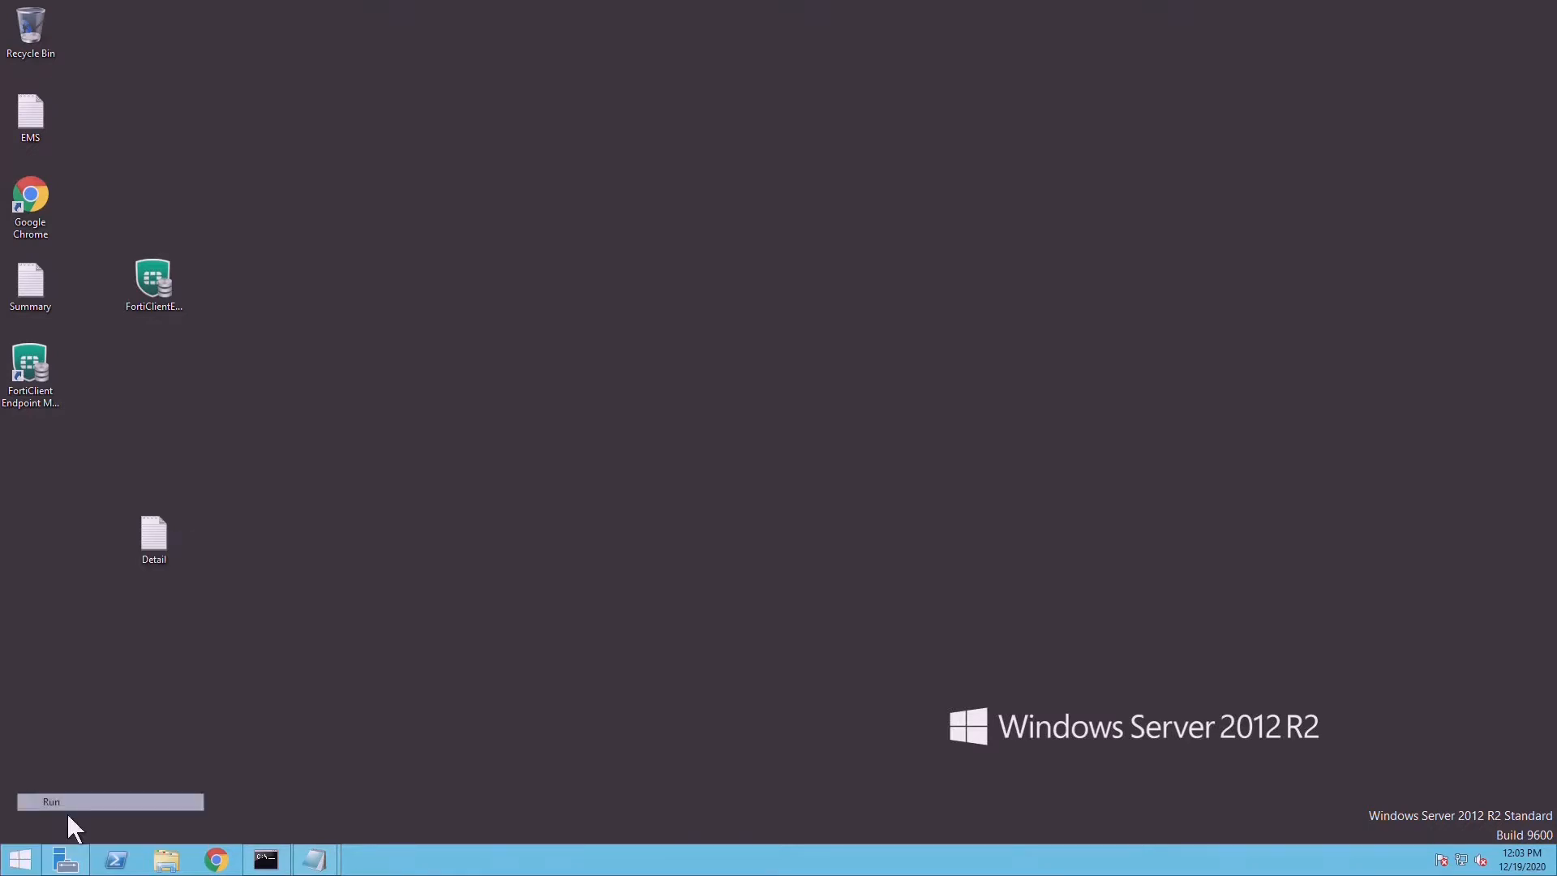
pyautogui.write('se')
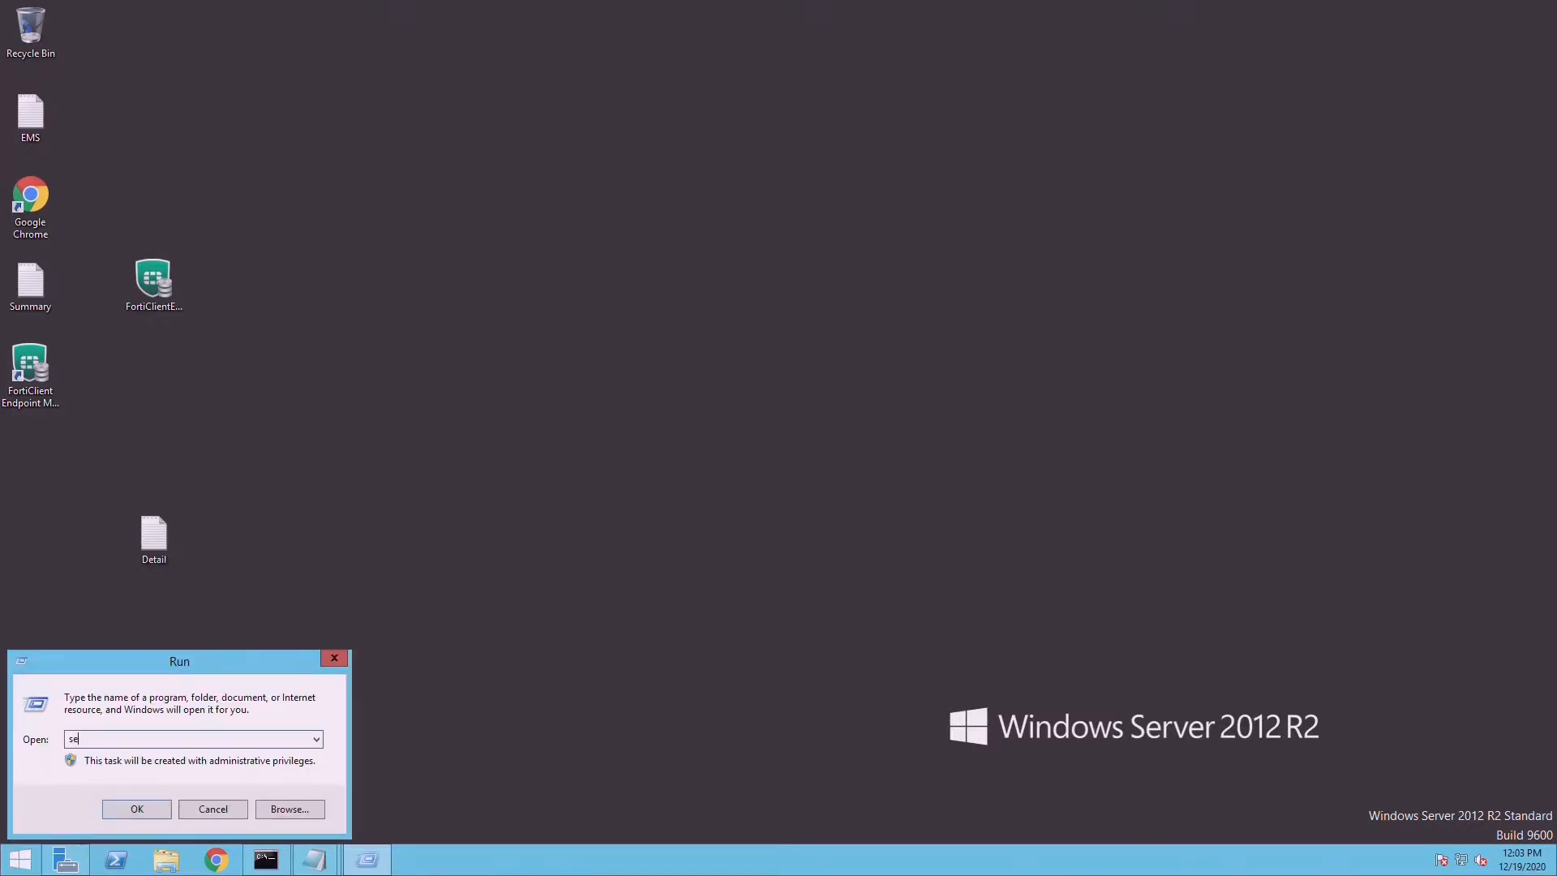
pyautogui.write('rvices.msc')
pyautogui.press('Return')
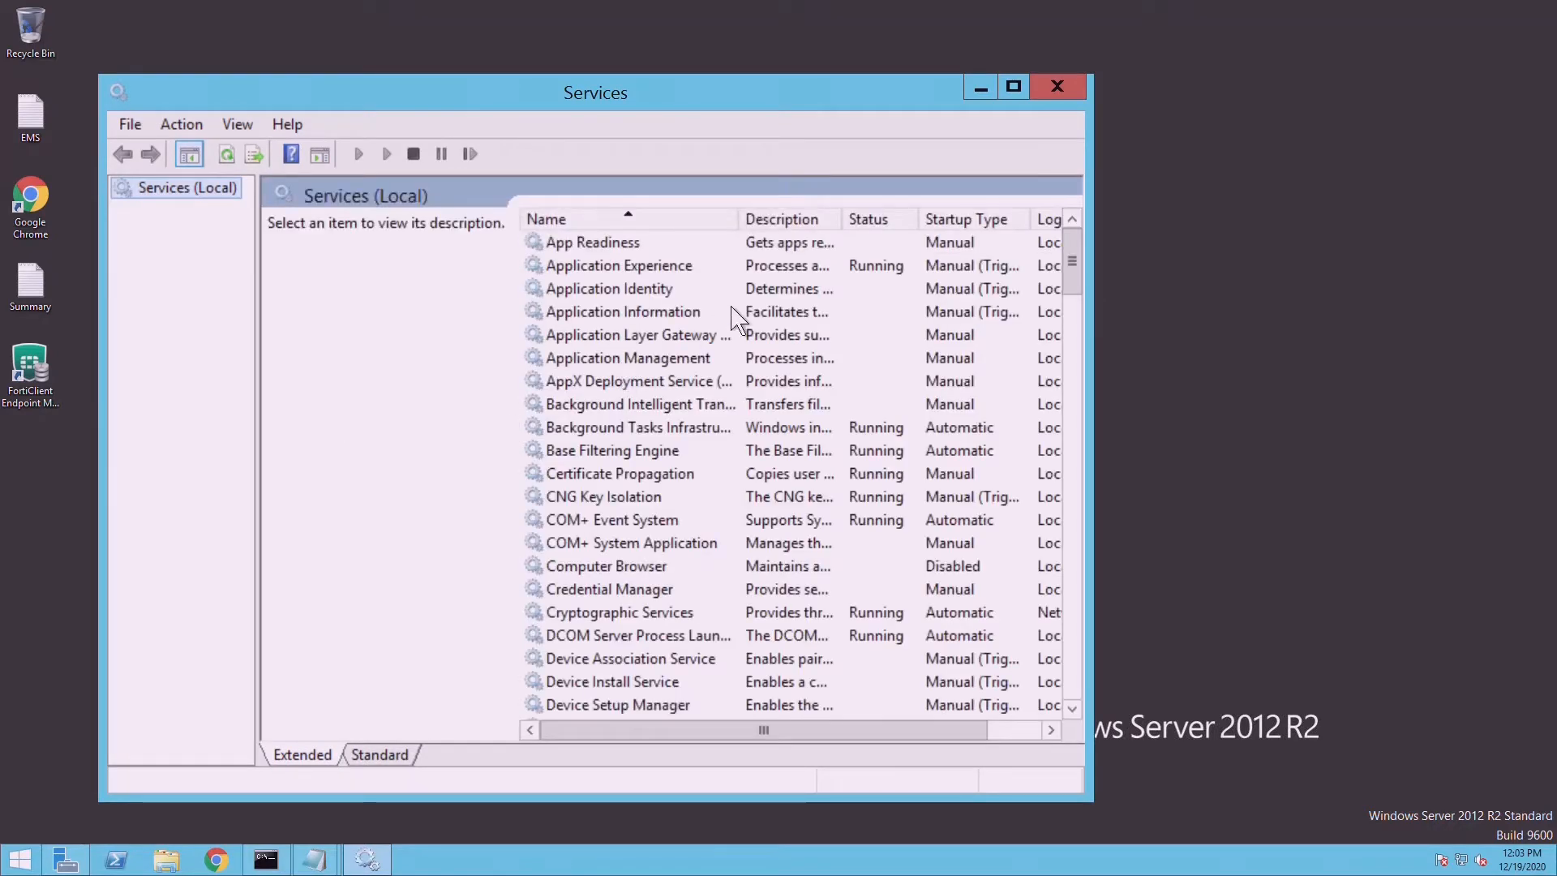
pyautogui.click(1013, 86)
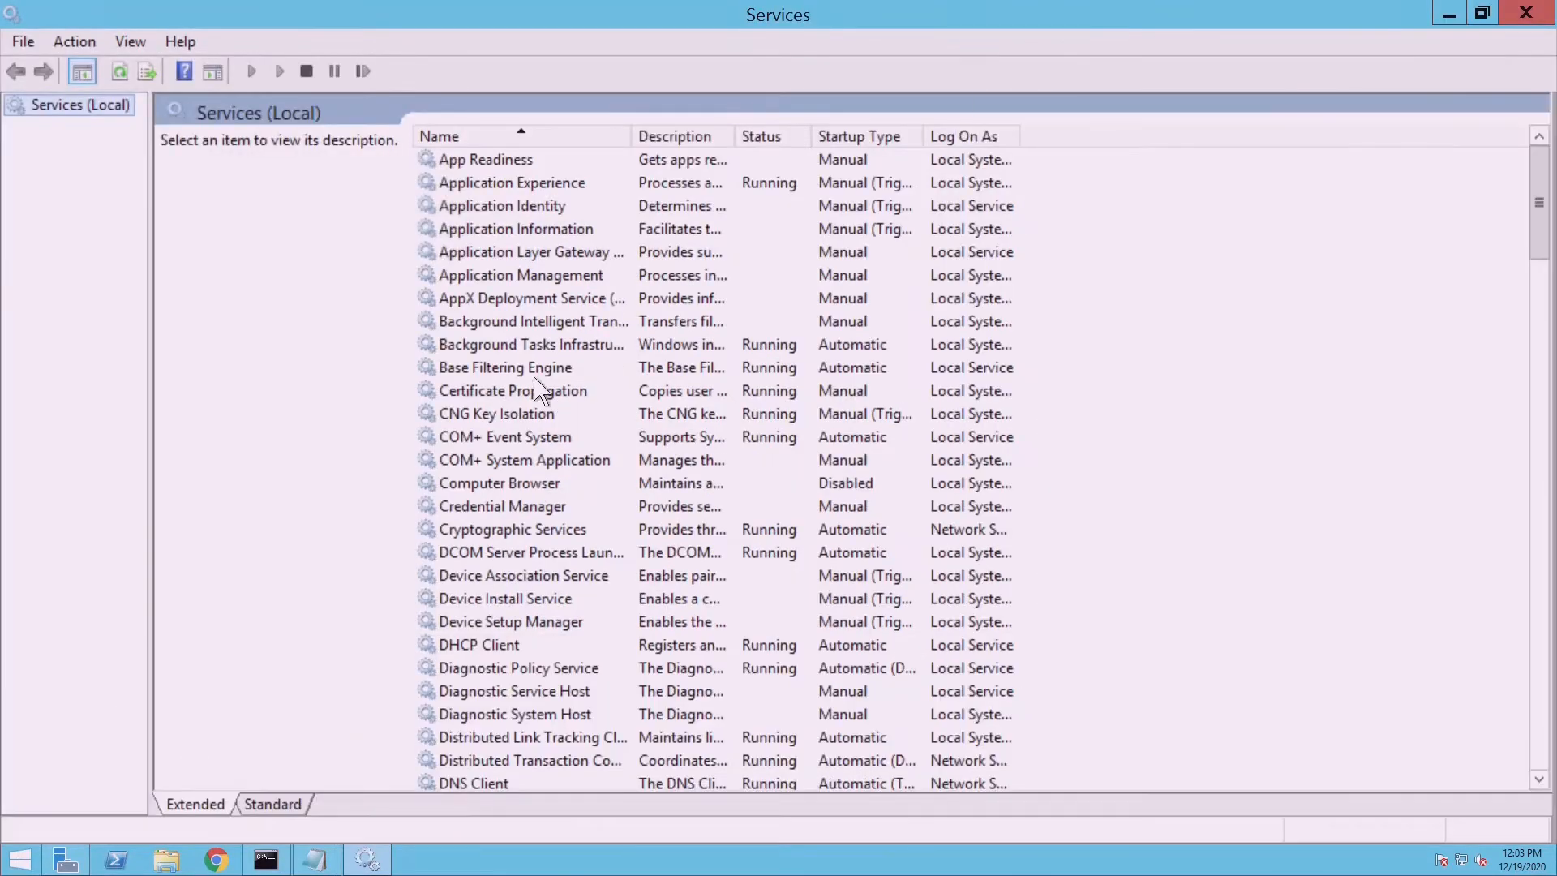
pyautogui.click(477, 384)
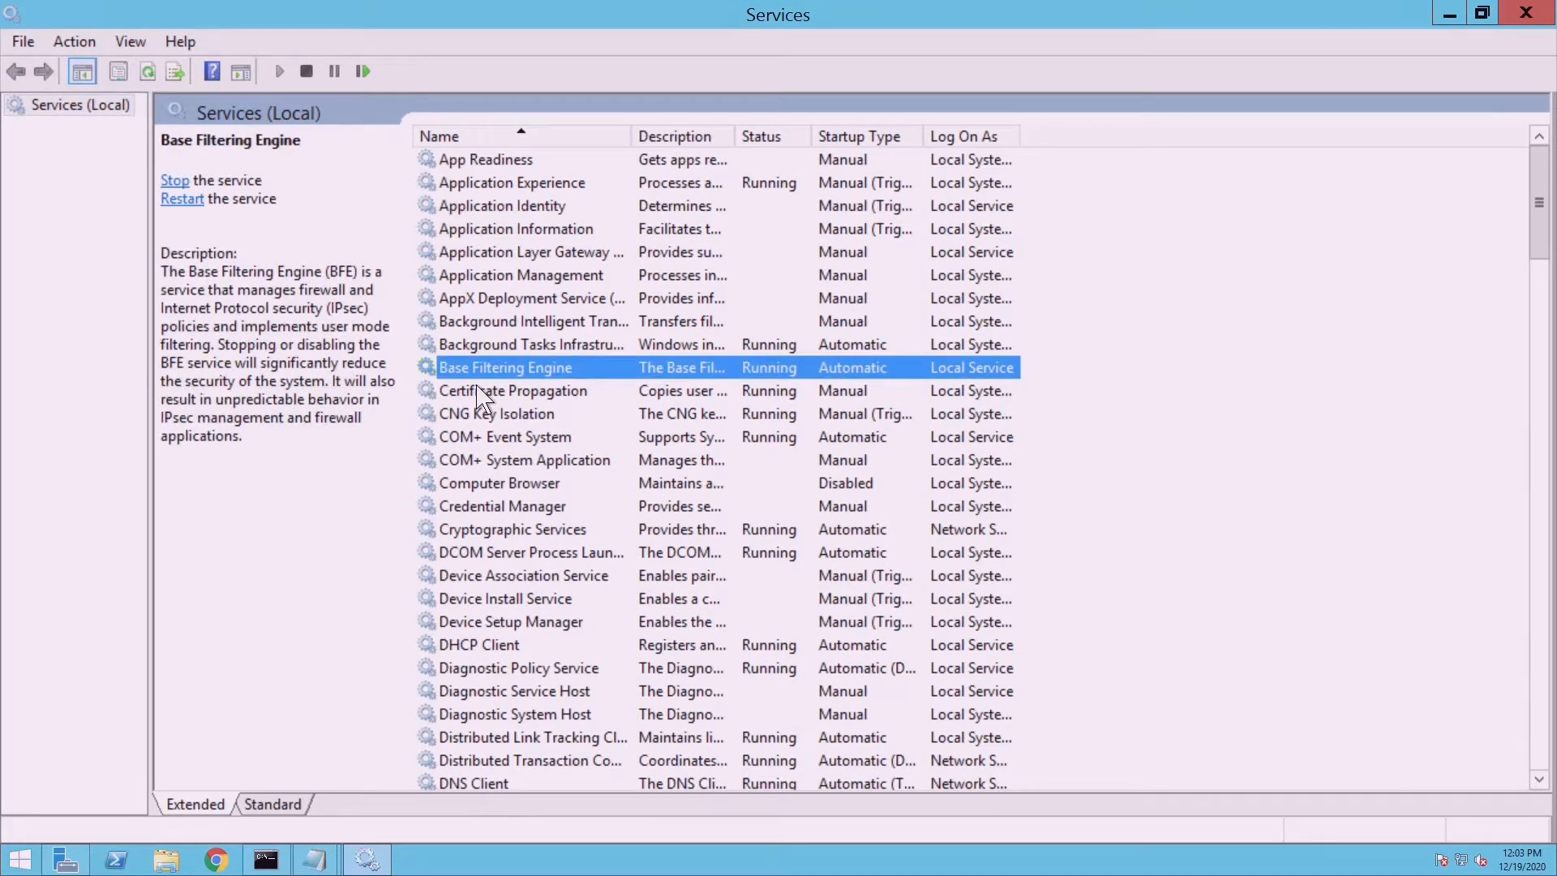
pyautogui.press('f')
pyautogui.press('f')
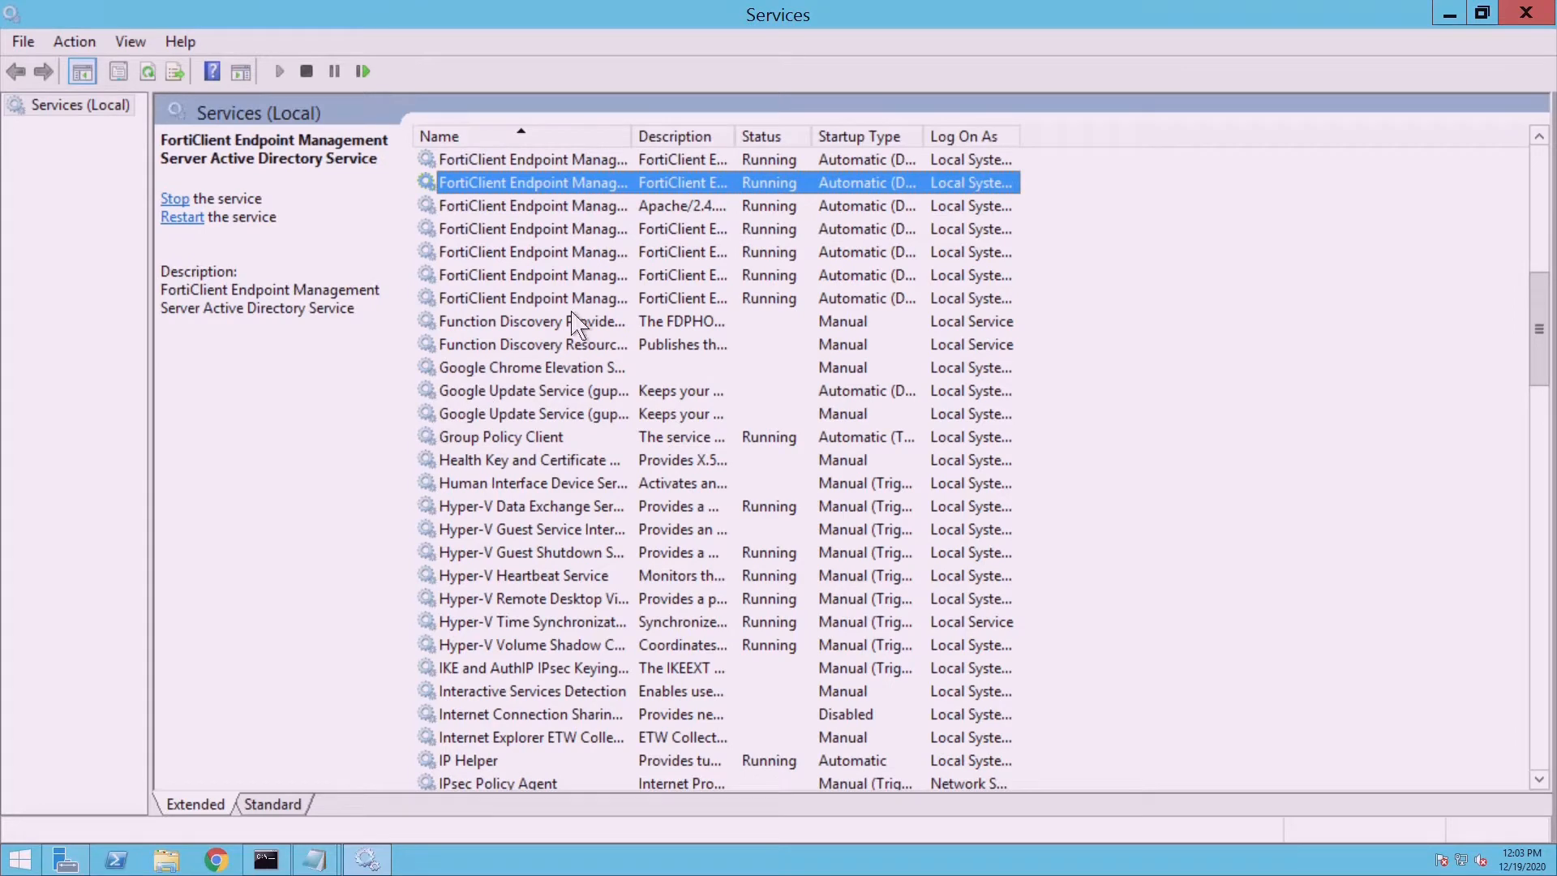
pyautogui.moveTo(707, 148); pyautogui.dragTo(740, 149)
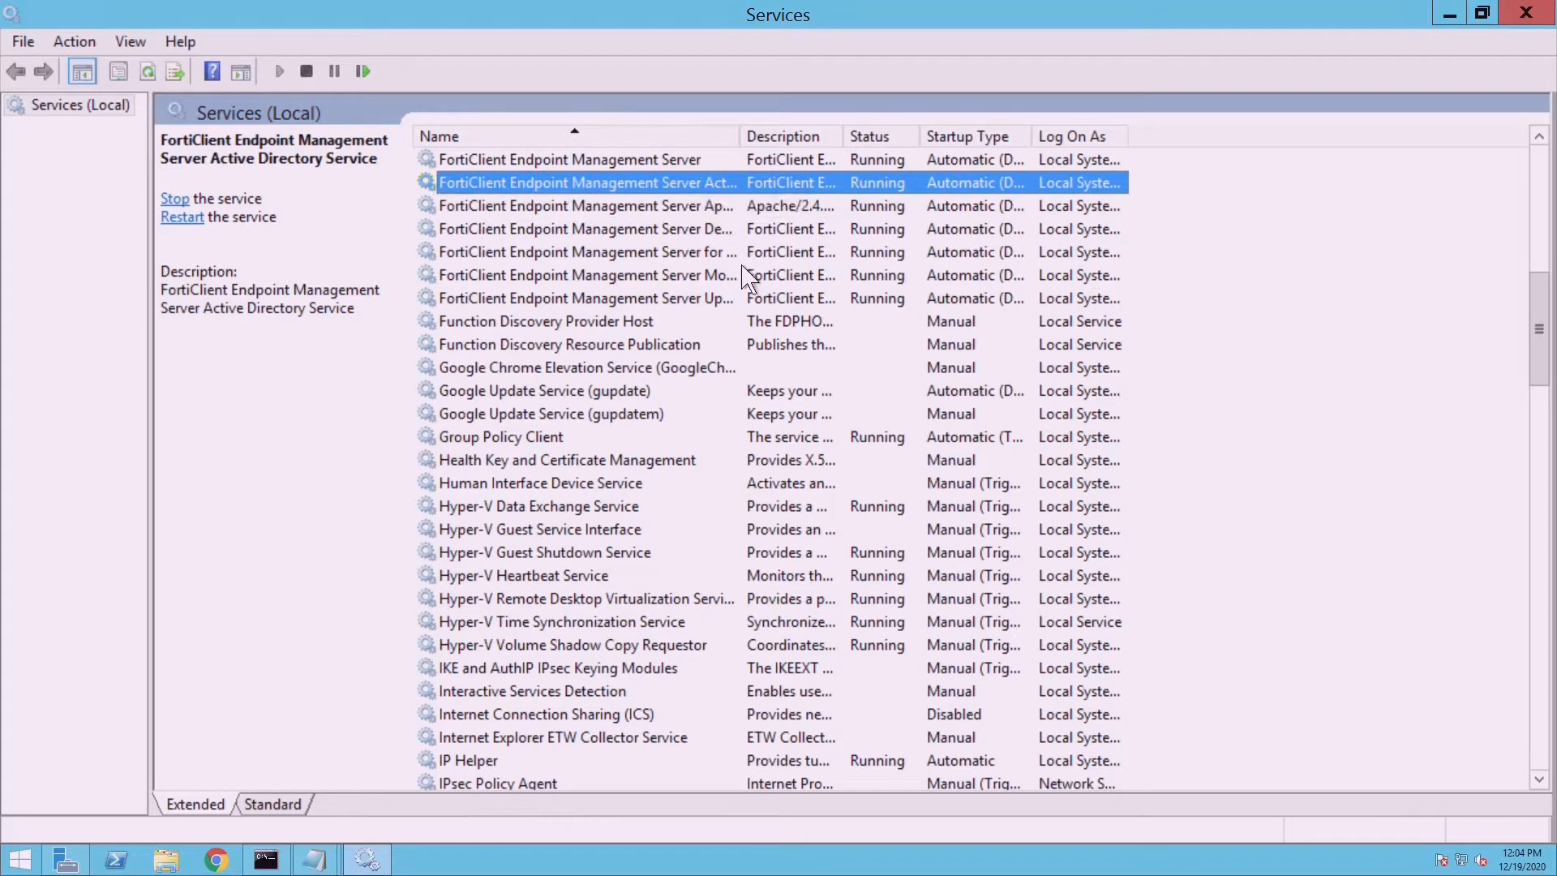
# - Check the FortiClient EMS and SQL Server (FCEMS) service statuses, then close Services
pyautogui.click(742, 322)
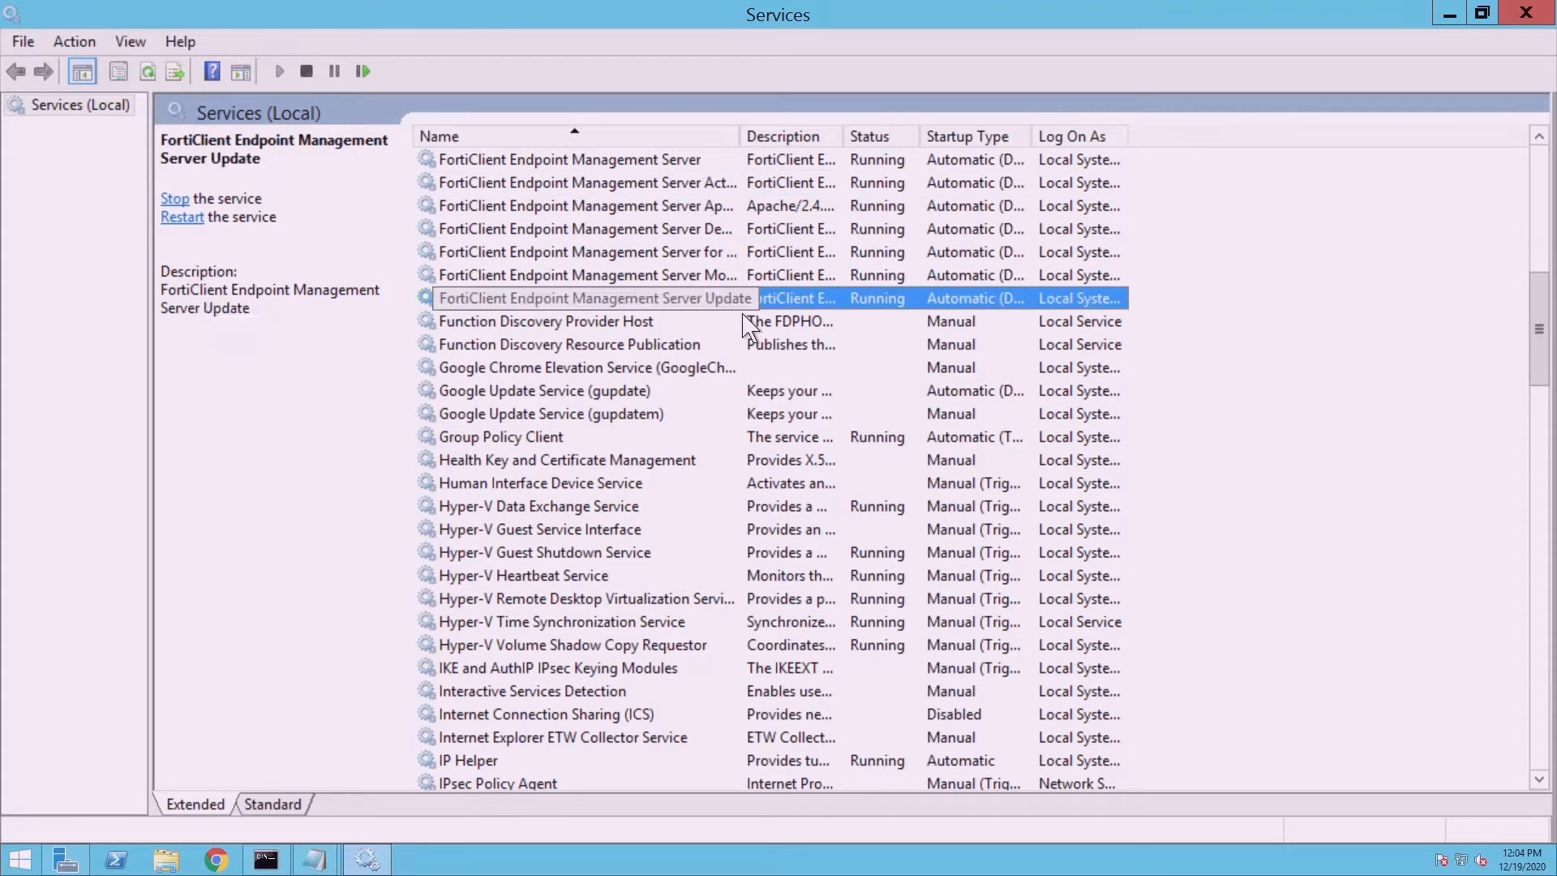
pyautogui.press('Down')
pyautogui.press('Down')
pyautogui.press('Down')
pyautogui.press('Down')
pyautogui.press('Down')
pyautogui.press('Down')
pyautogui.press('Down')
pyautogui.press('Down')
pyautogui.press('Down')
pyautogui.press('Down')
pyautogui.press('Down')
pyautogui.press('Down')
pyautogui.press('Down')
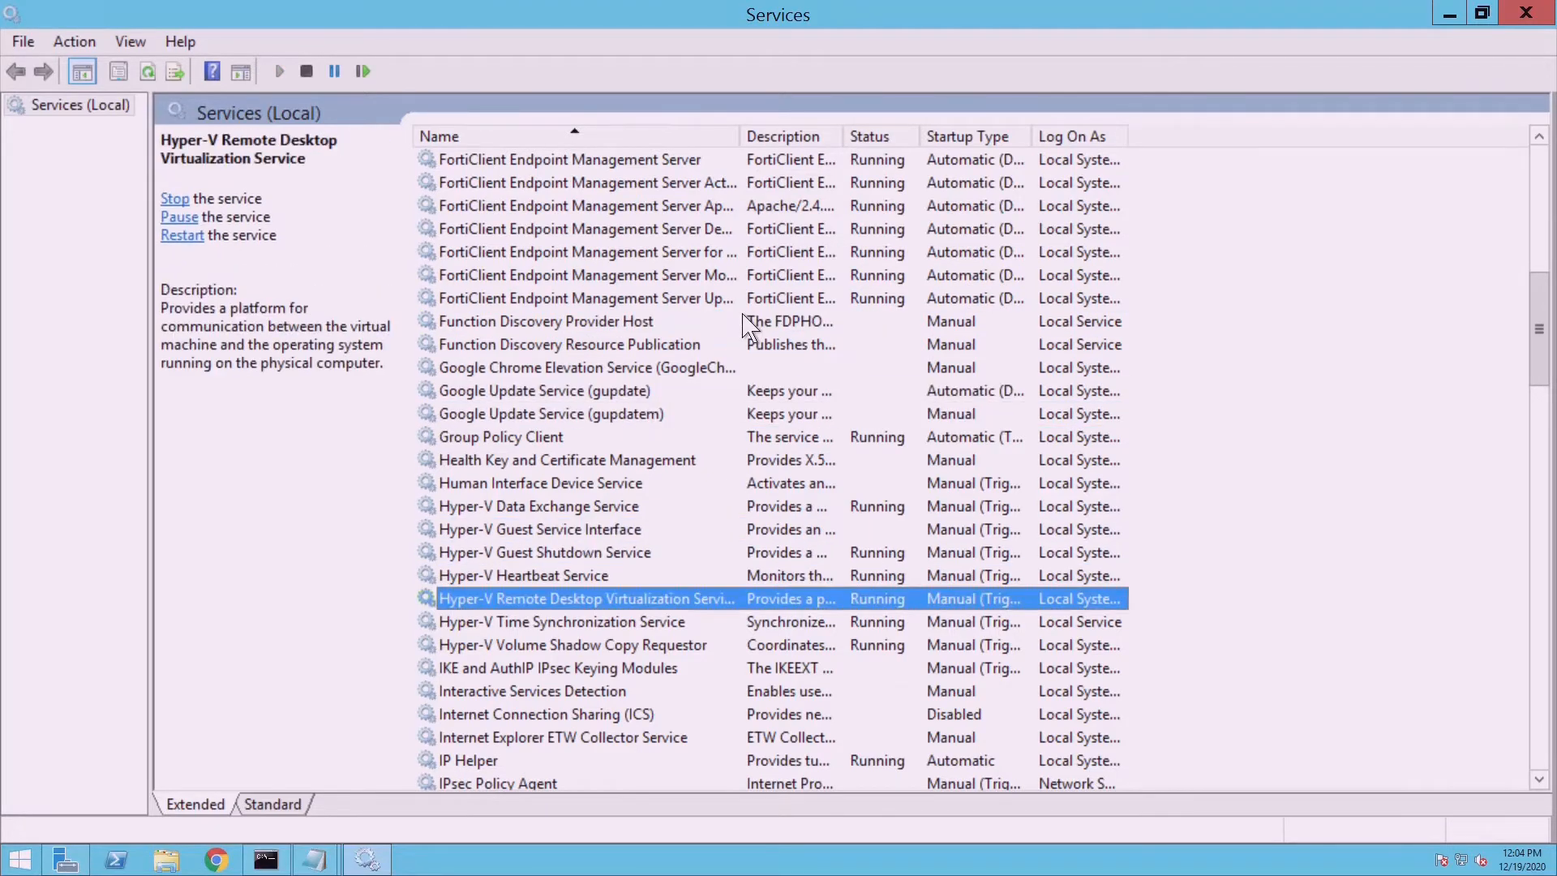
pyautogui.press('Down')
pyautogui.press('Down')
pyautogui.press('Down')
pyautogui.press('Down')
pyautogui.press('Down')
pyautogui.press('Down')
pyautogui.press('Down')
pyautogui.press('Down')
pyautogui.press('Down')
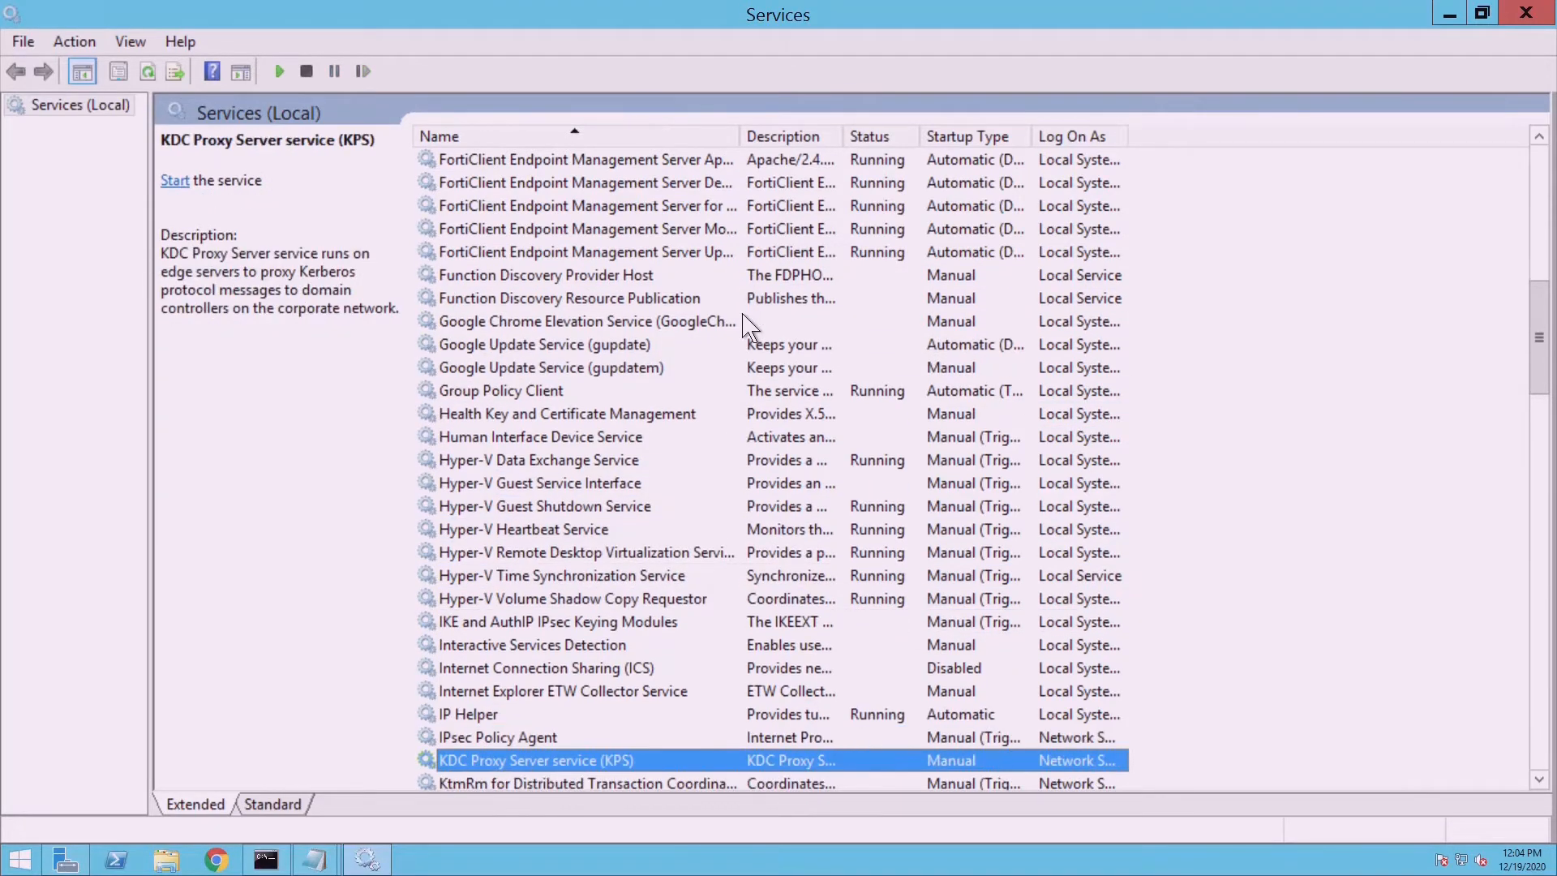
pyautogui.press('m')
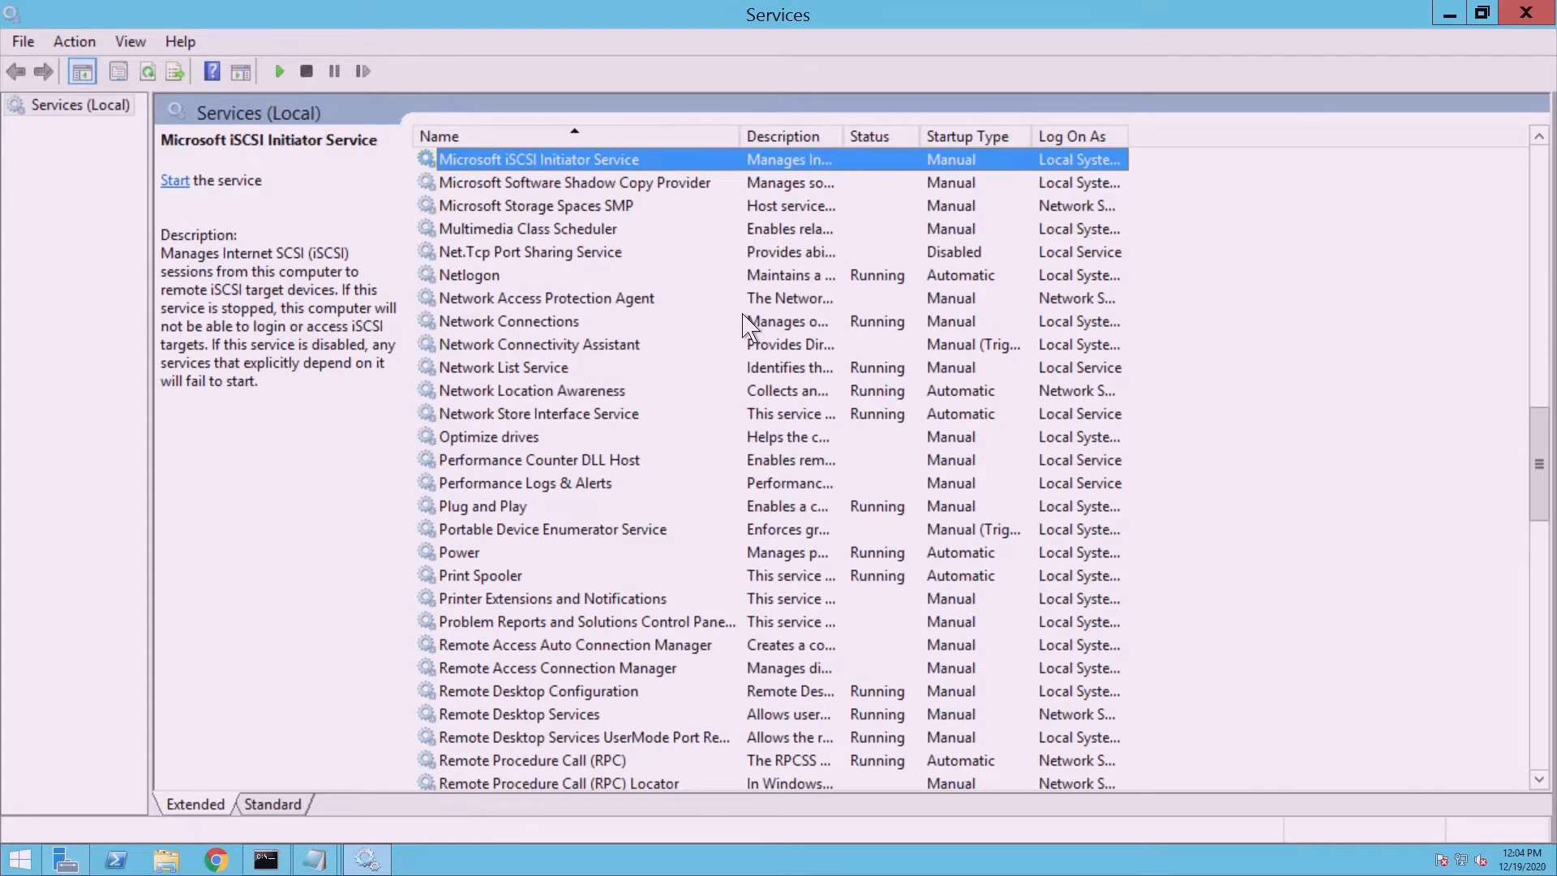
pyautogui.press('Down')
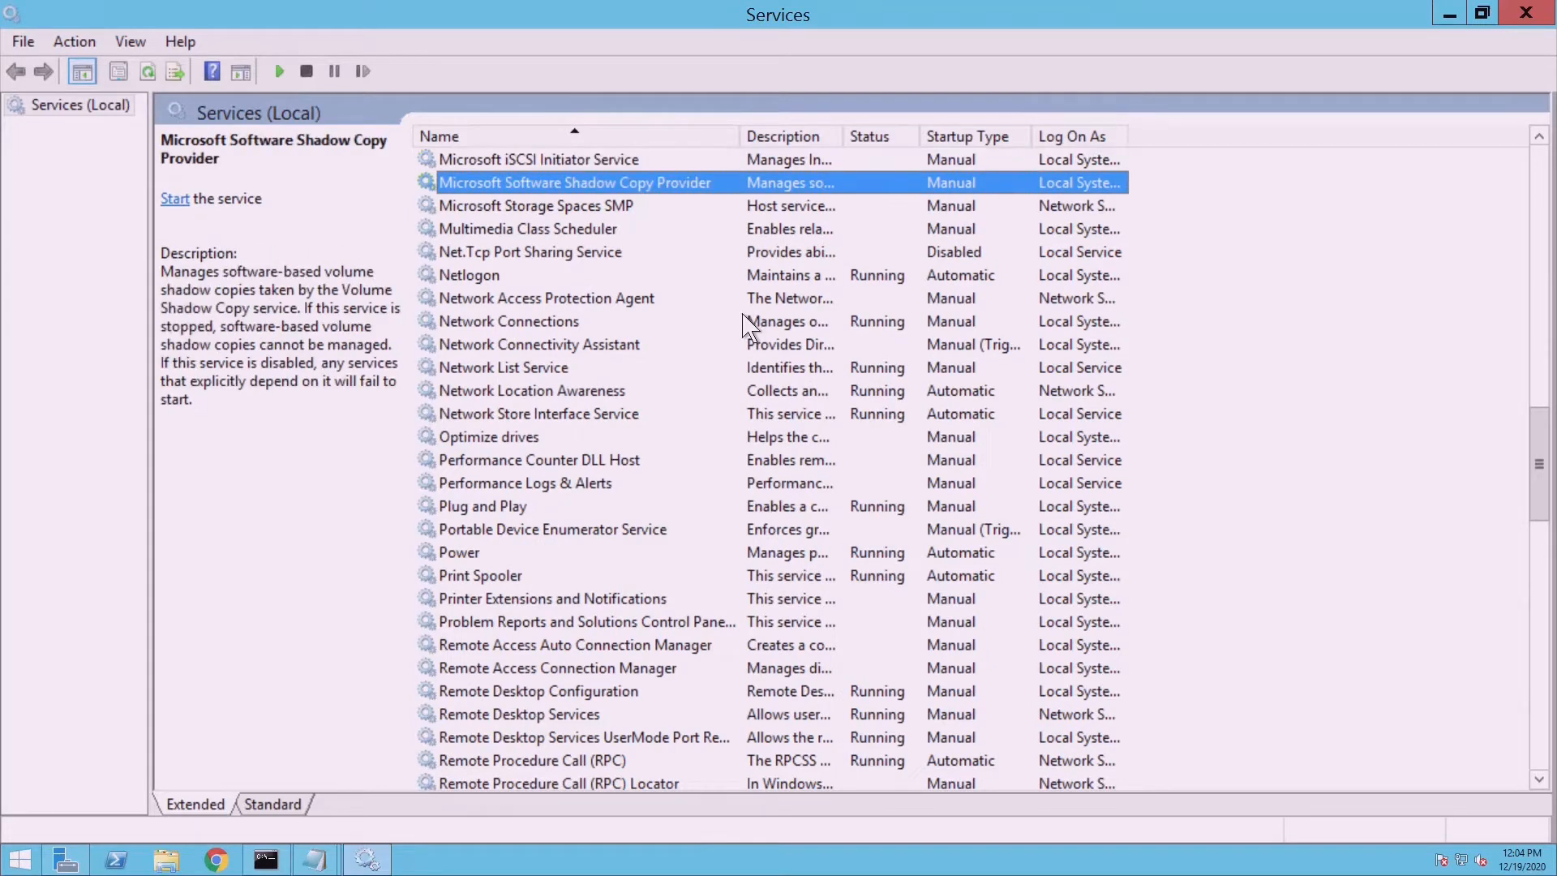
pyautogui.press('s')
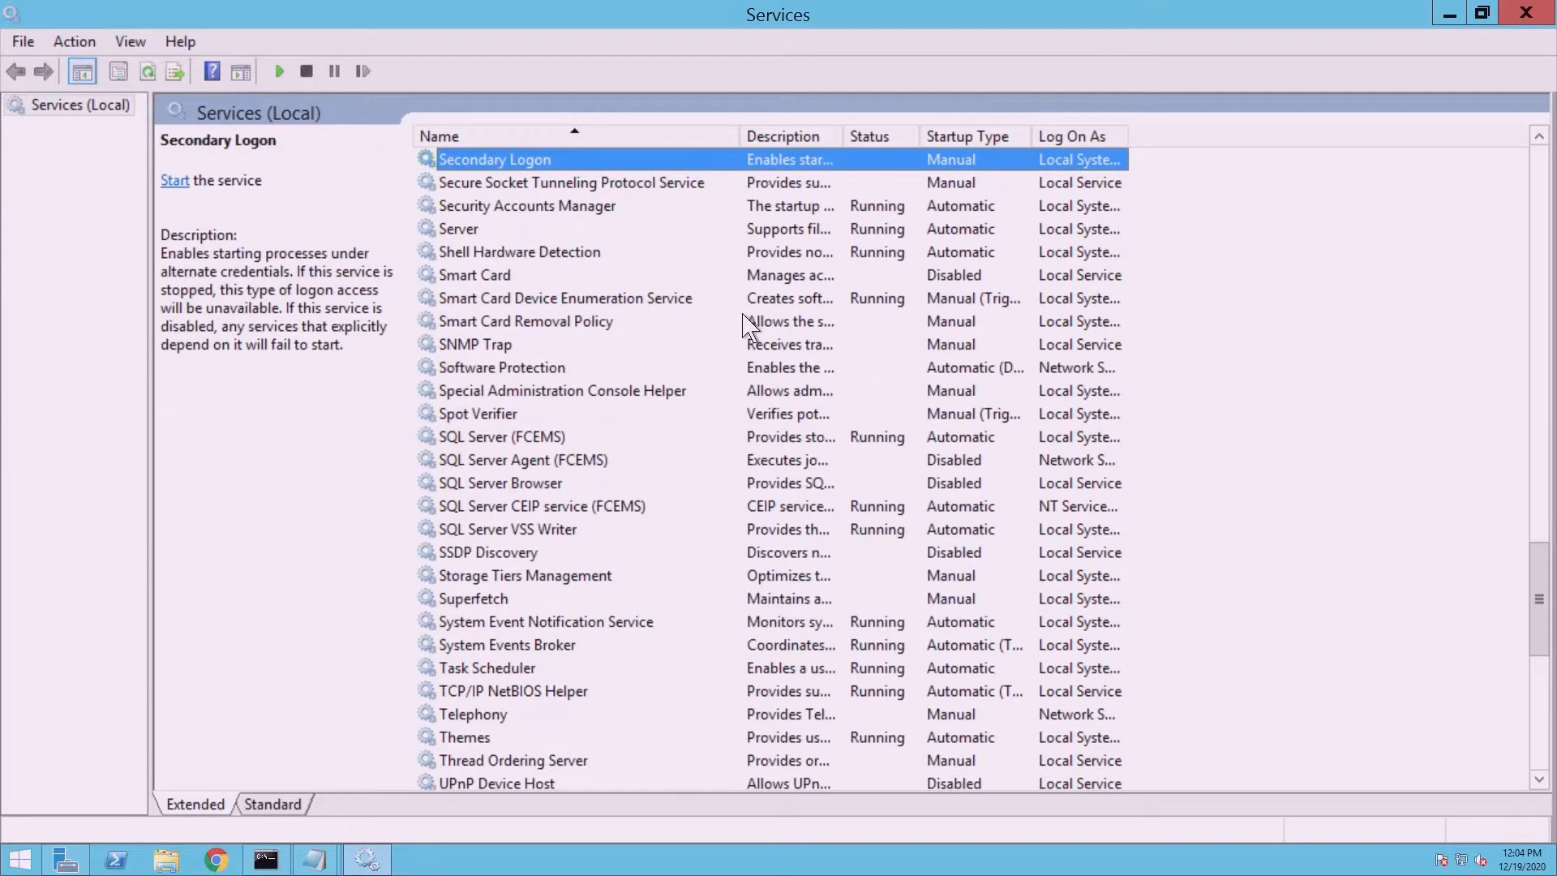
pyautogui.click(545, 448)
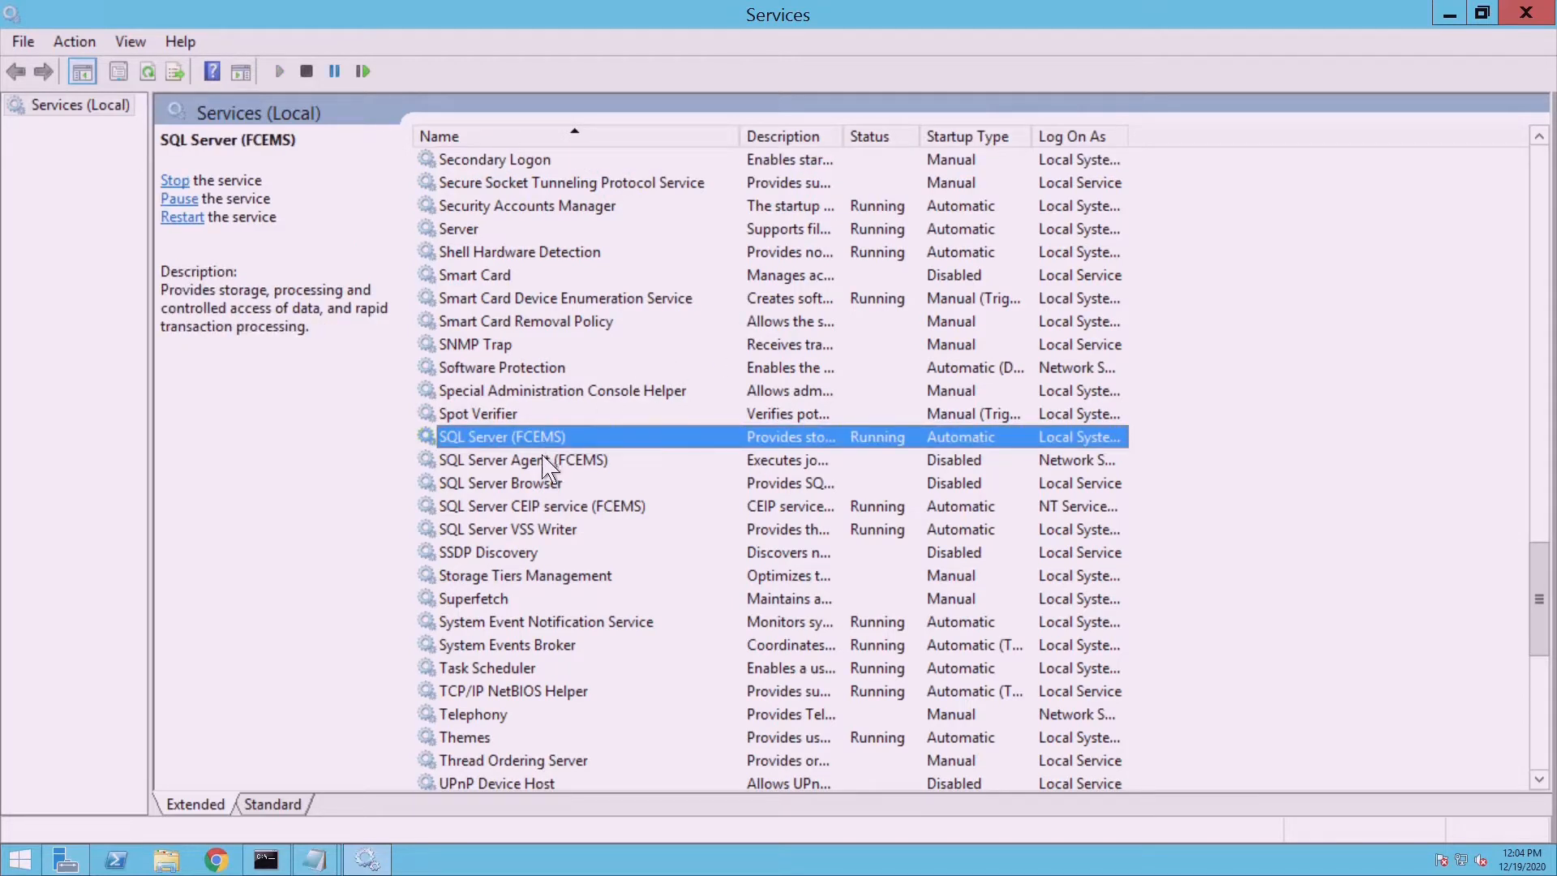
pyautogui.click(542, 465)
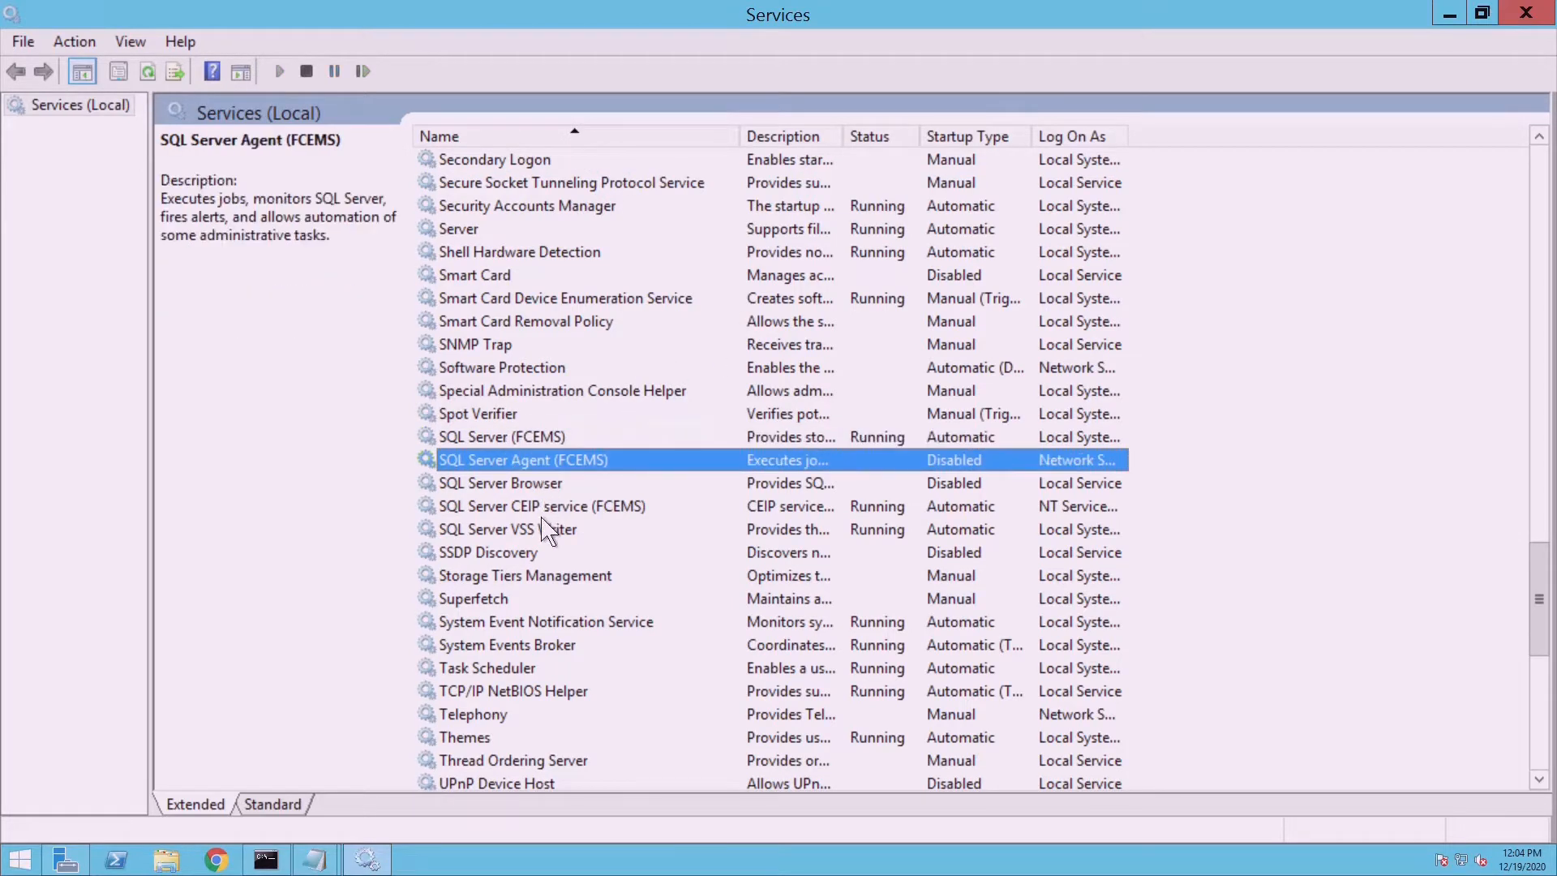
pyautogui.click(541, 508)
pyautogui.click(542, 536)
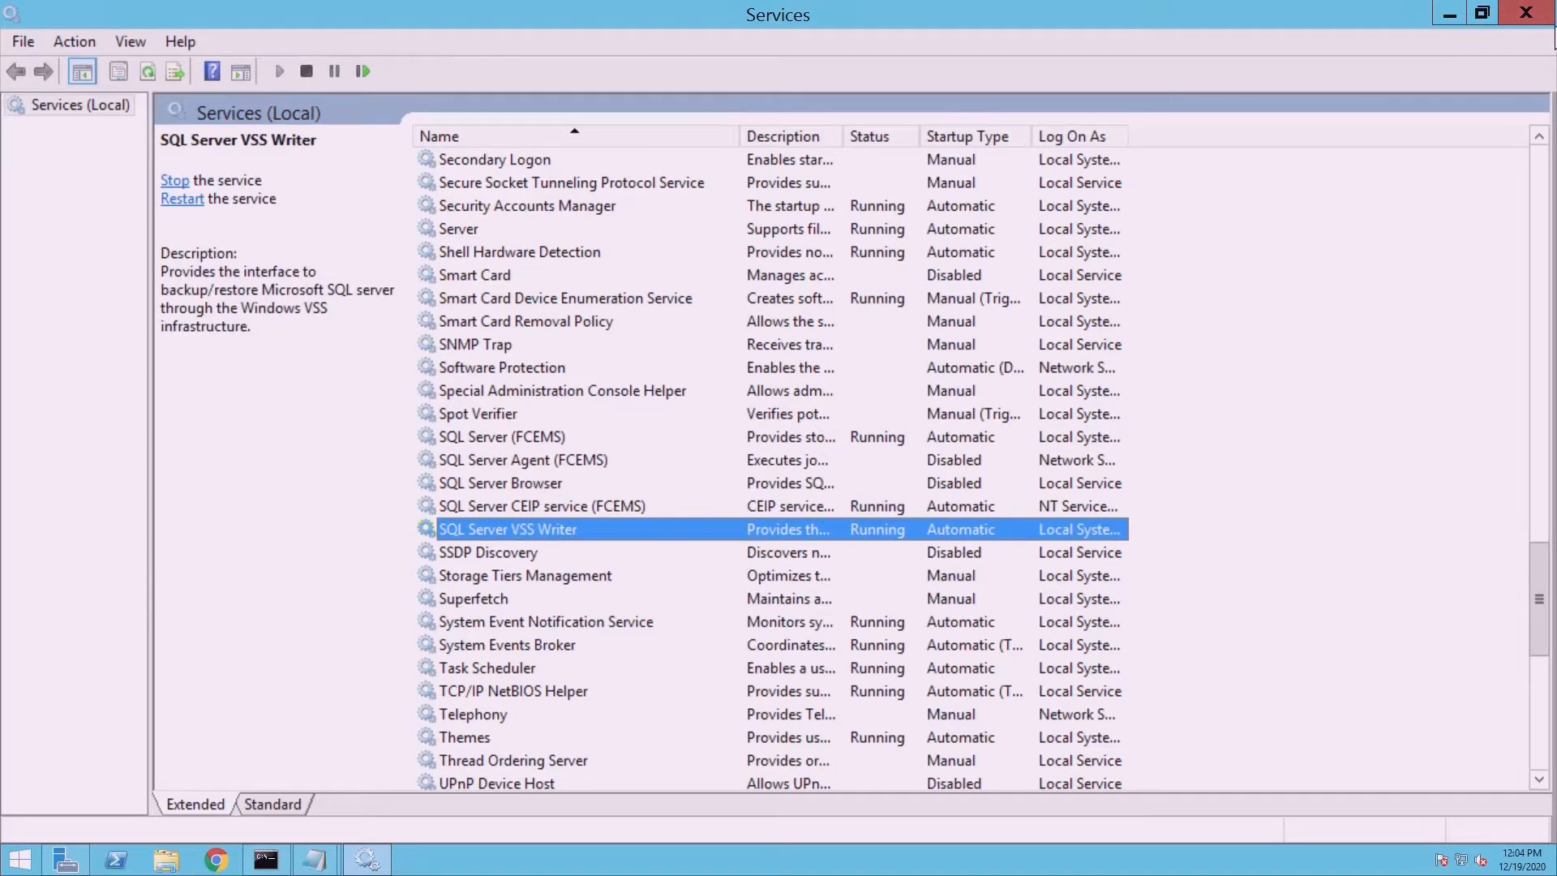
pyautogui.click(1525, 13)
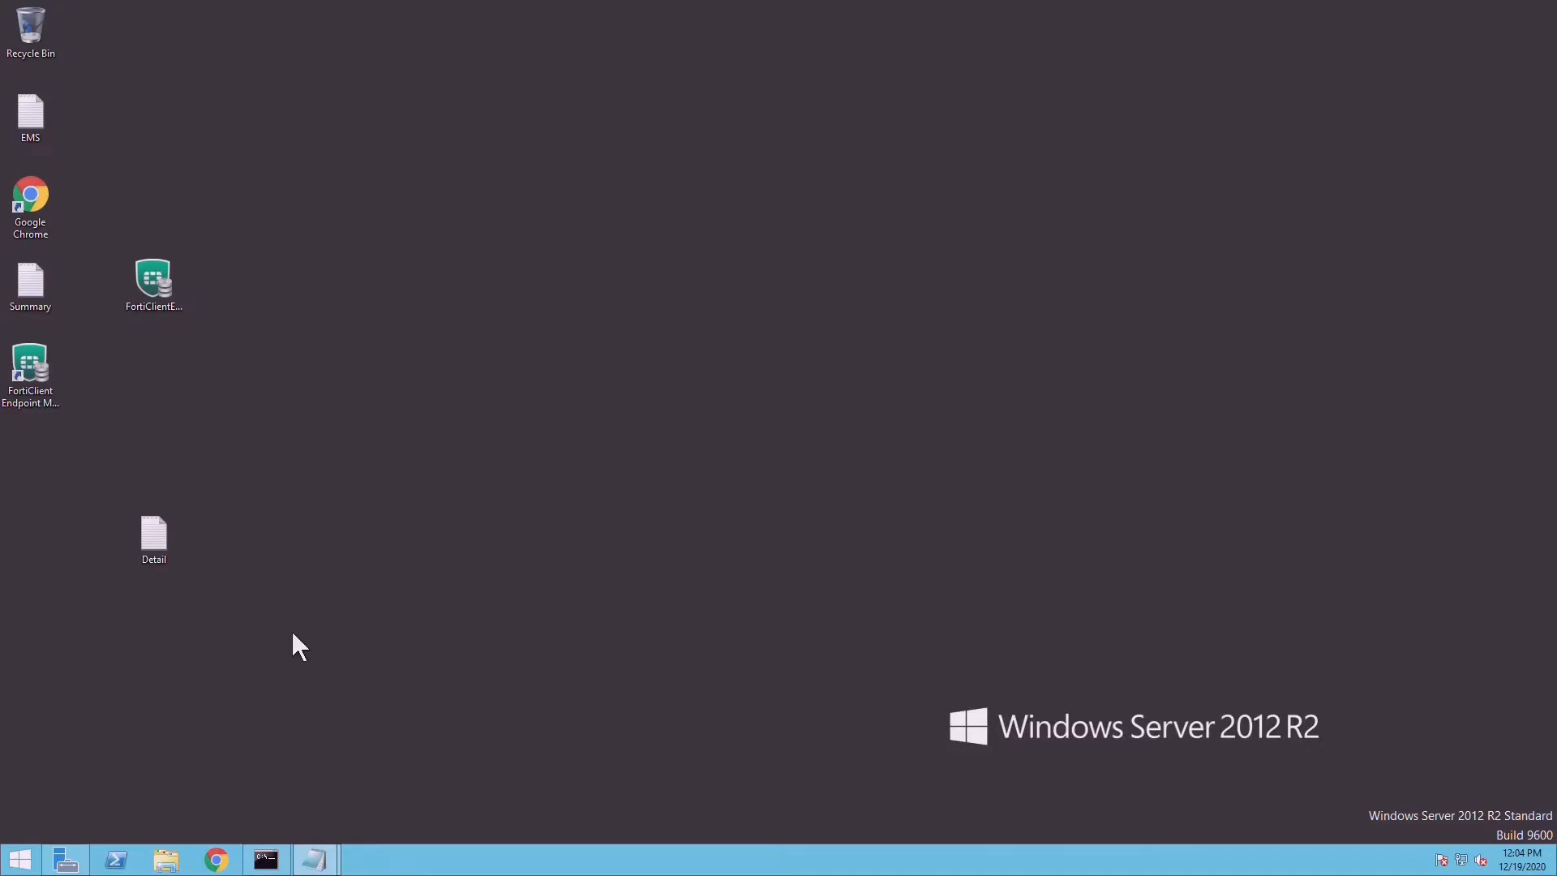
# - Open Google Chrome and browse to localhost
pyautogui.click(219, 860)
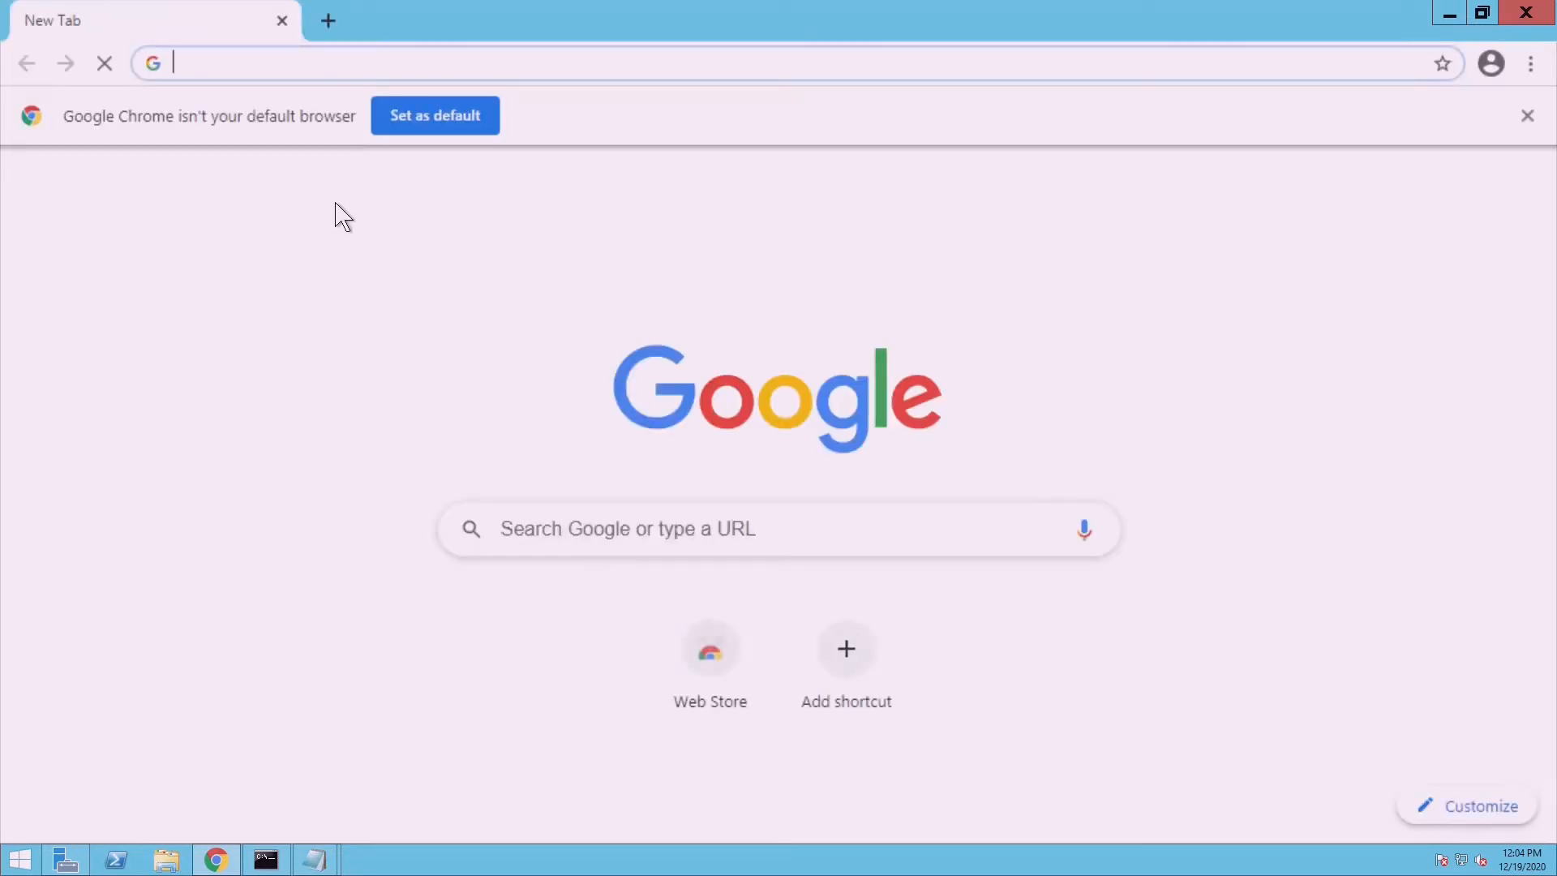
pyautogui.write('local')
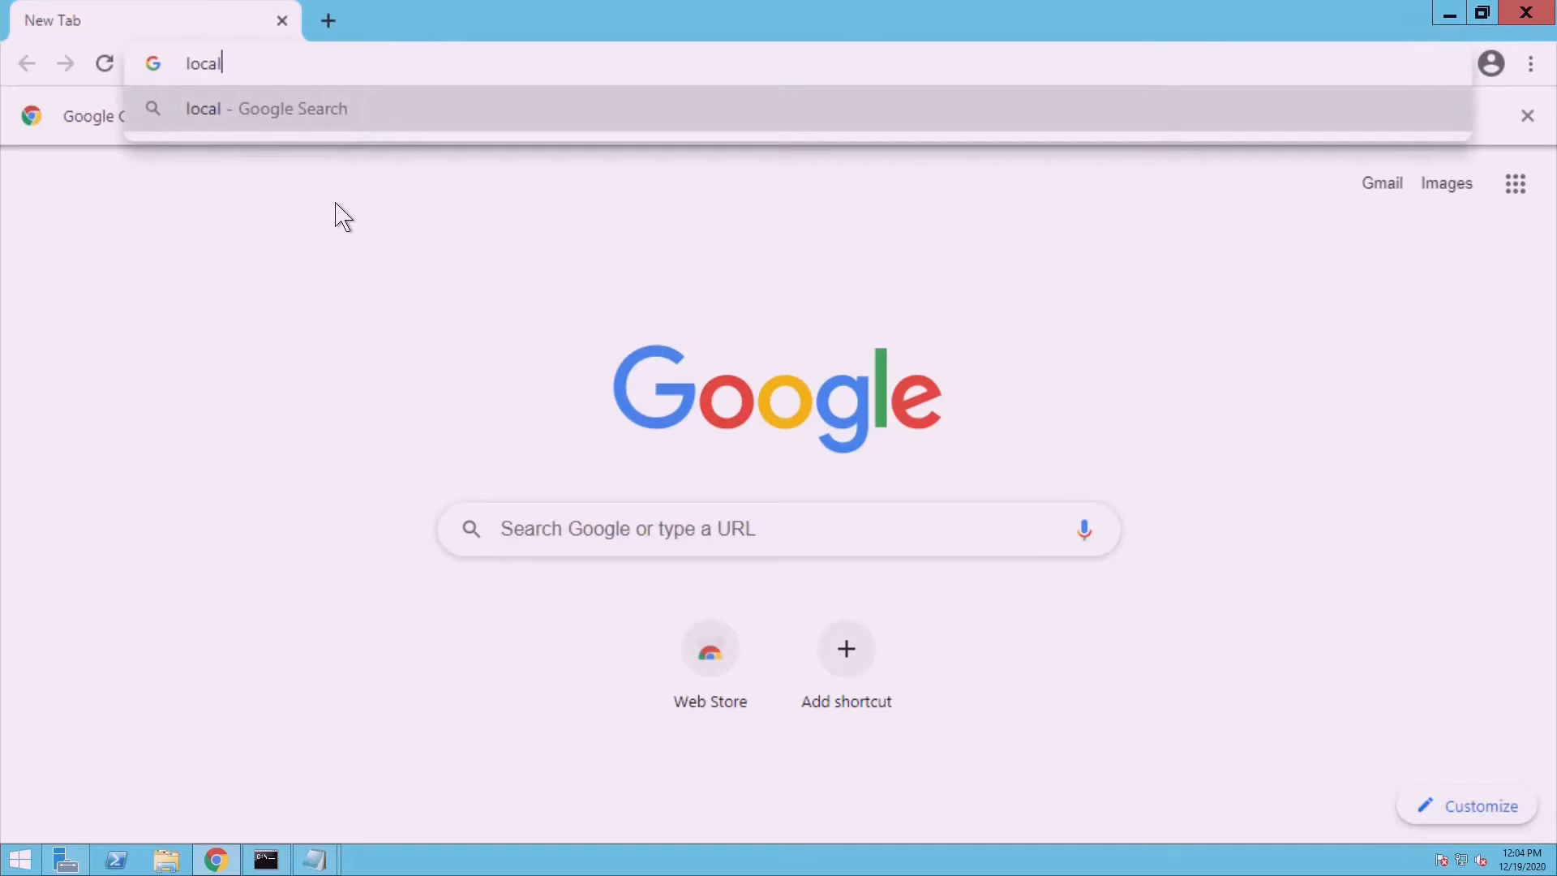
pyautogui.write('host')
pyautogui.press('Return')
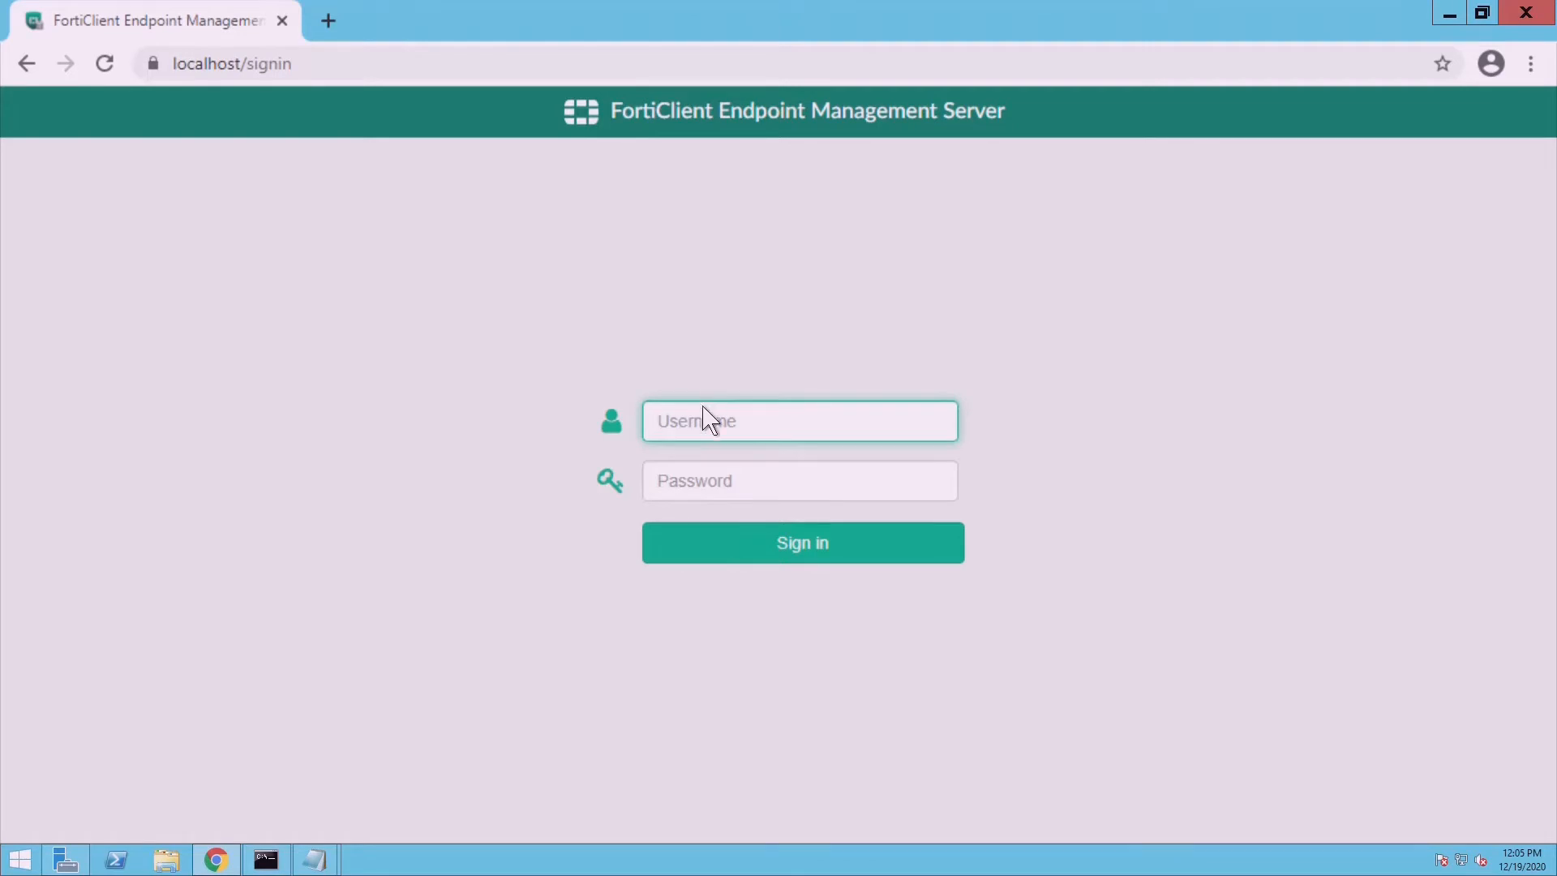
# - Sign in as admin, submit a new administrator password, and decline Chrome's save-password offer
pyautogui.write('admin')
pyautogui.click(803, 558)
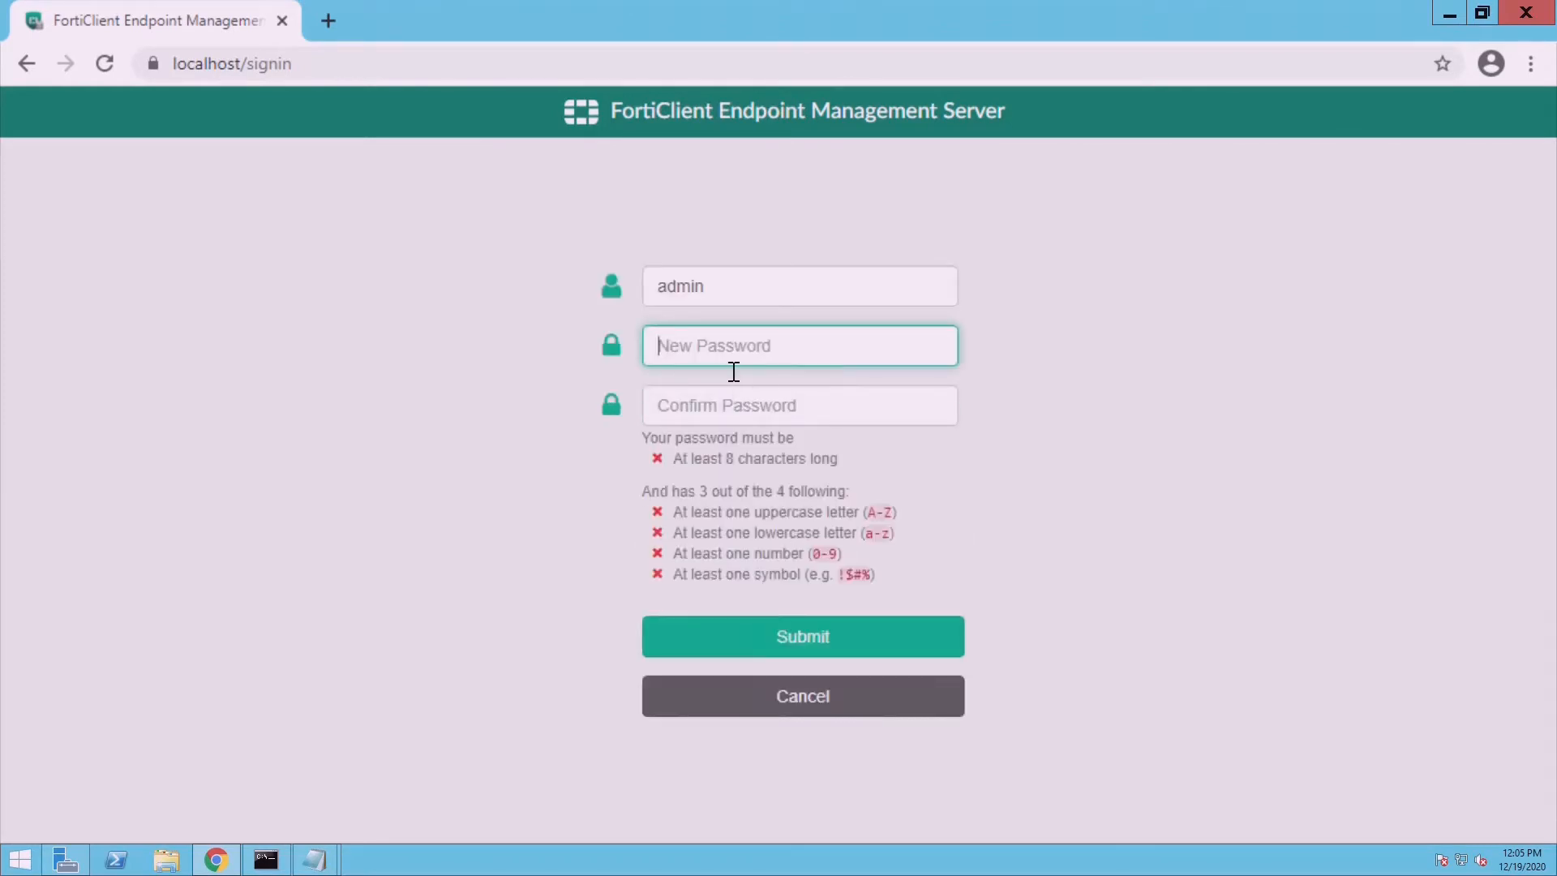
pyautogui.write('P@ssw0rd')
pyautogui.press('Tab')
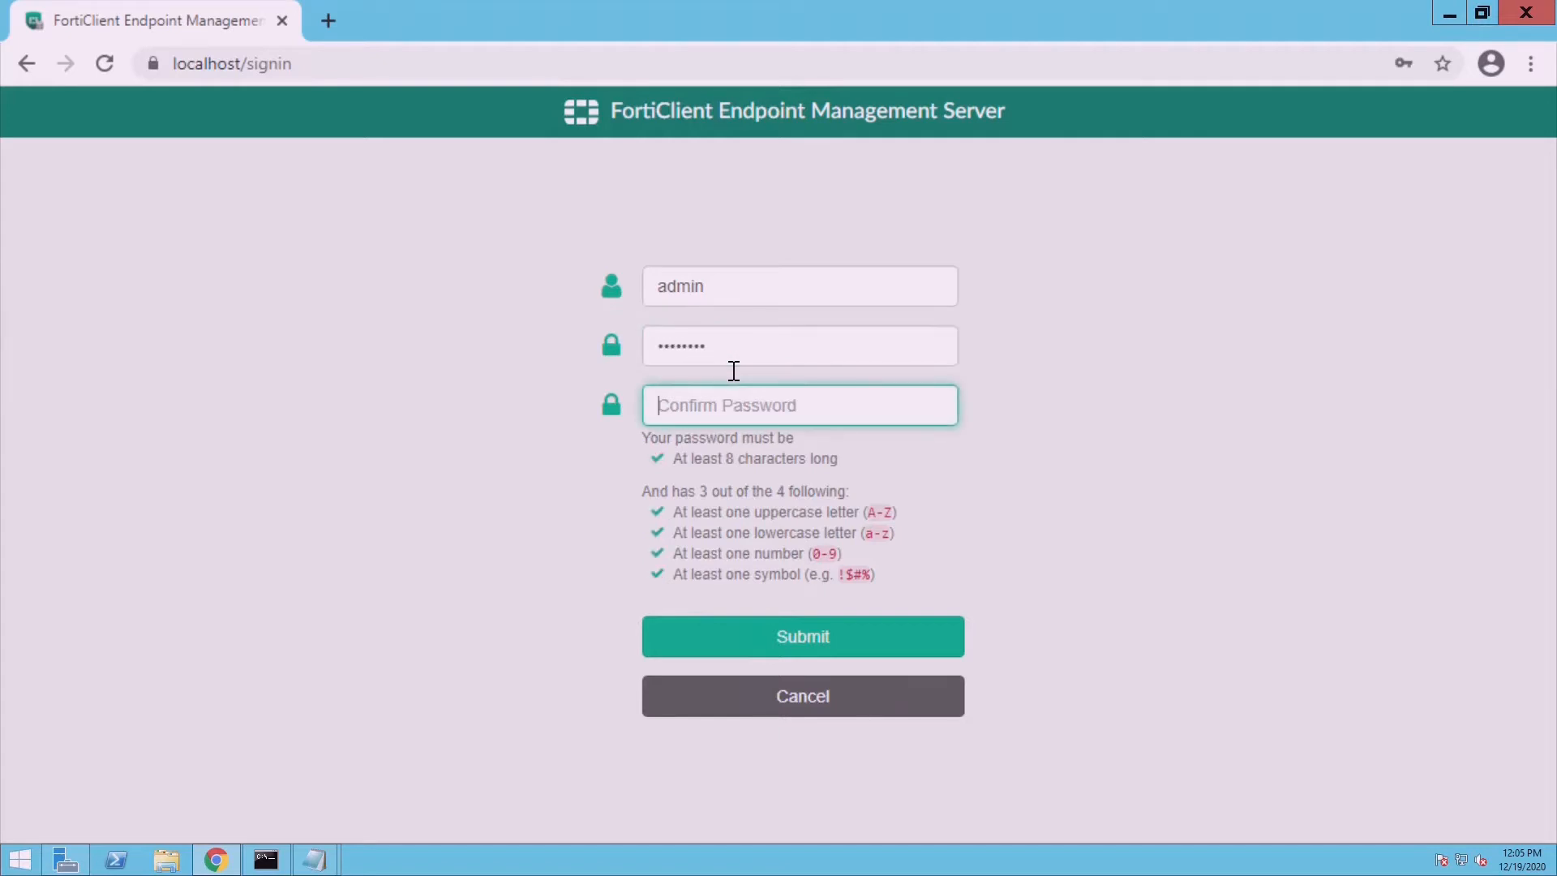
pyautogui.write('P@ssw0rd')
pyautogui.click(788, 656)
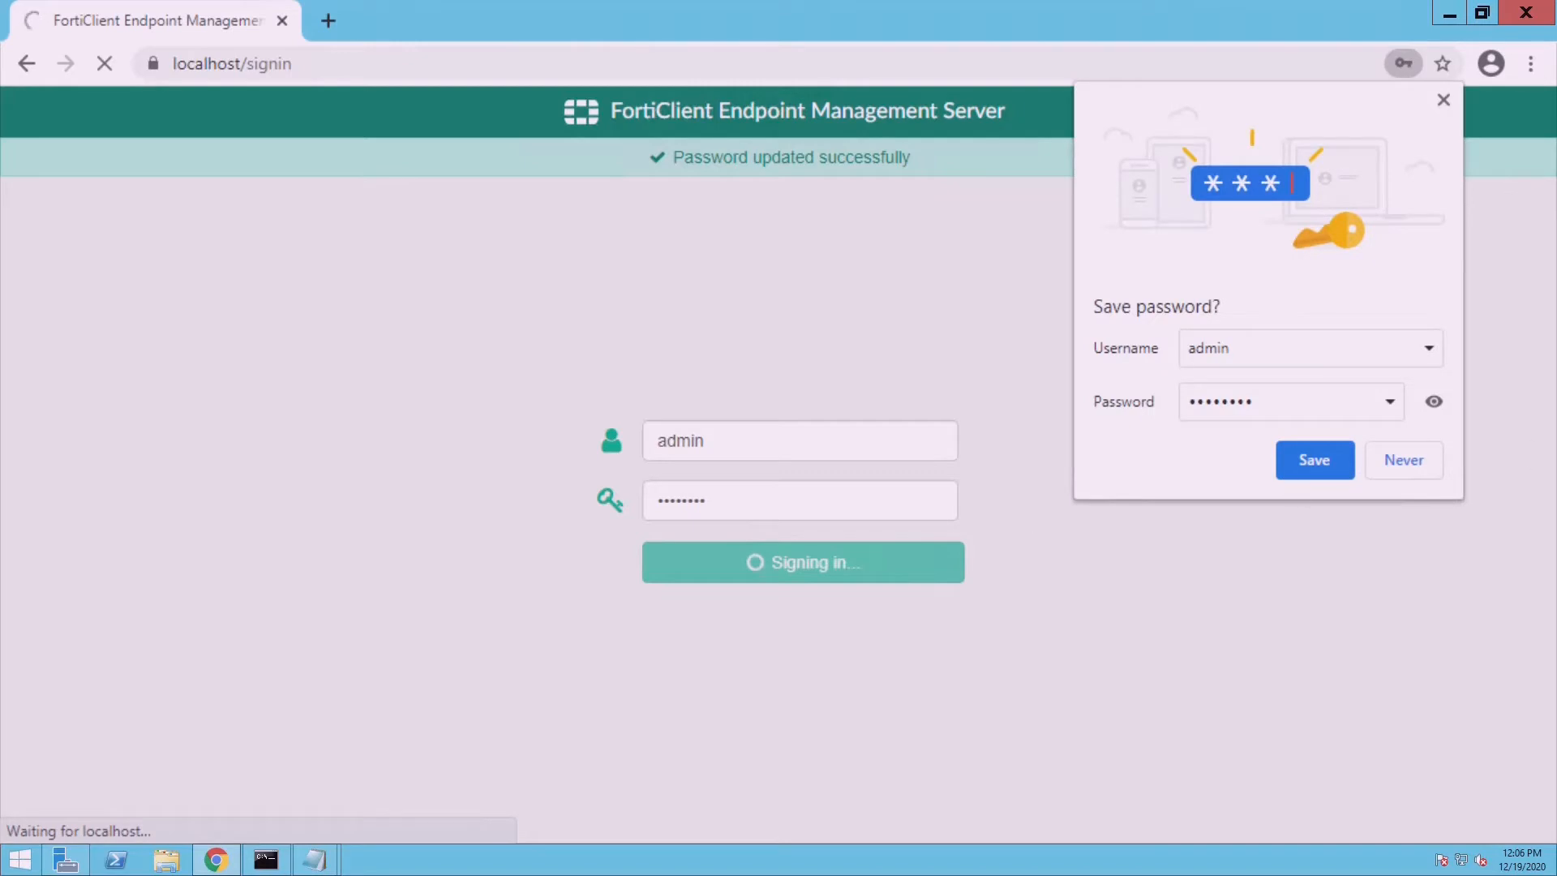
pyautogui.click(1404, 461)
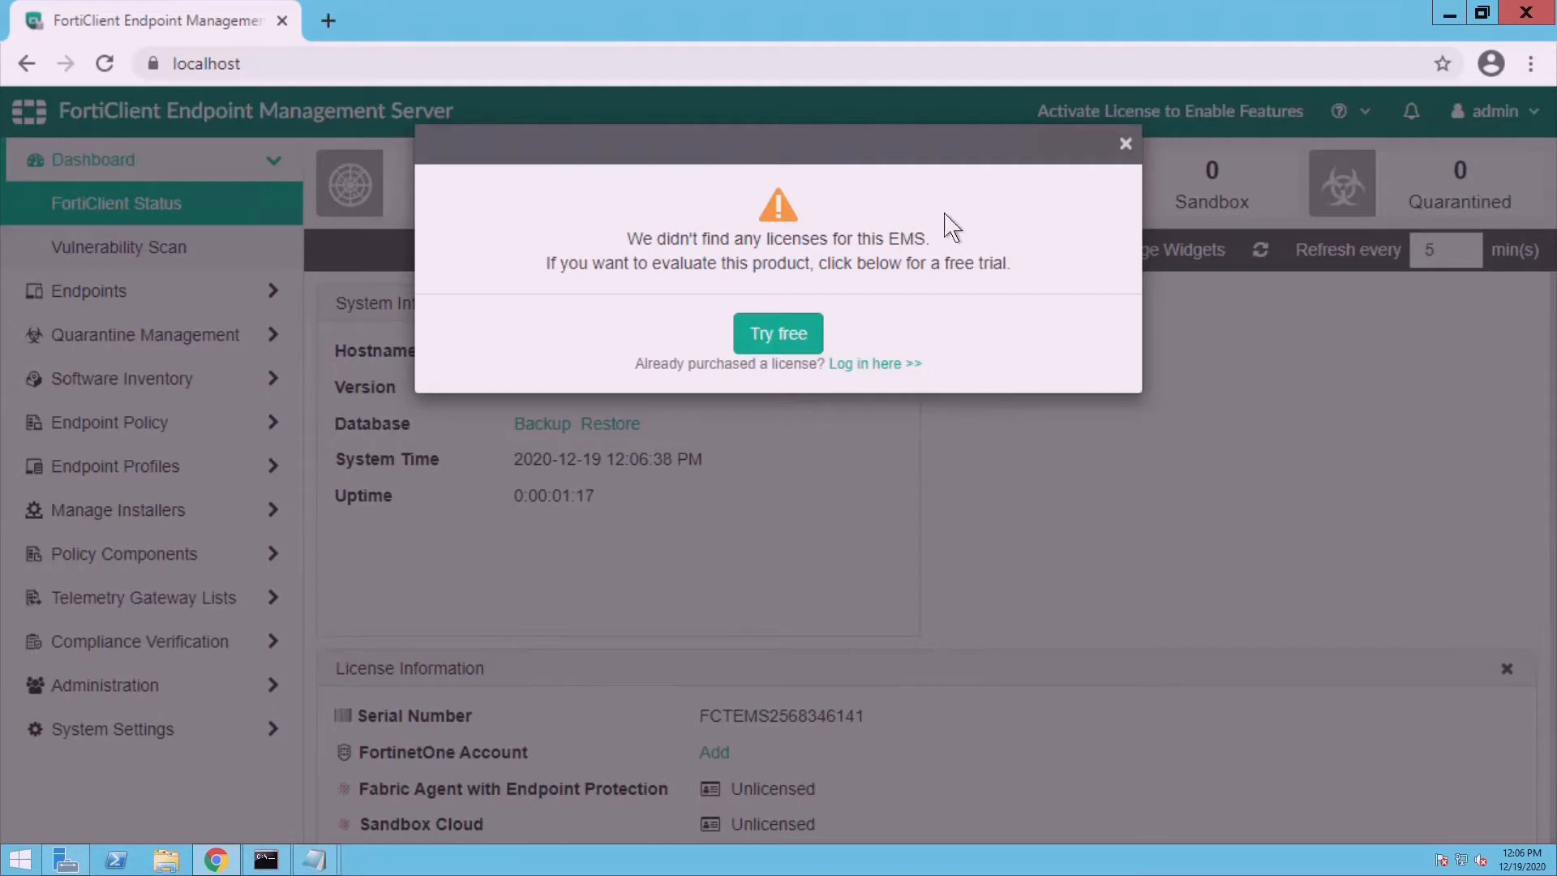
# - Open a new Chrome tab and go to support.fortinet.com
pyautogui.click(329, 22)
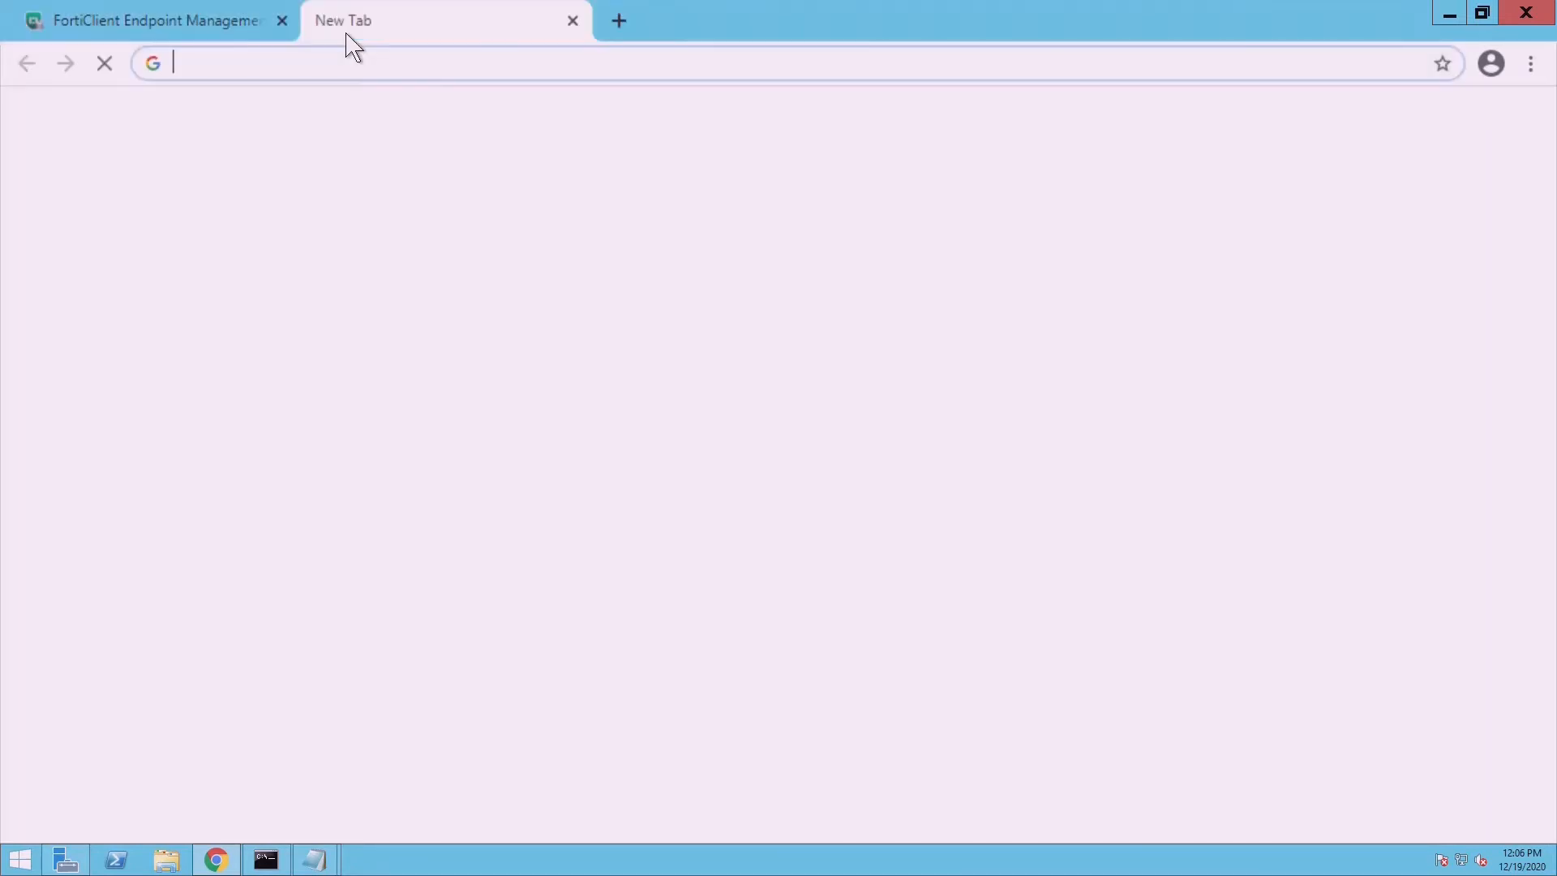
pyautogui.write('support')
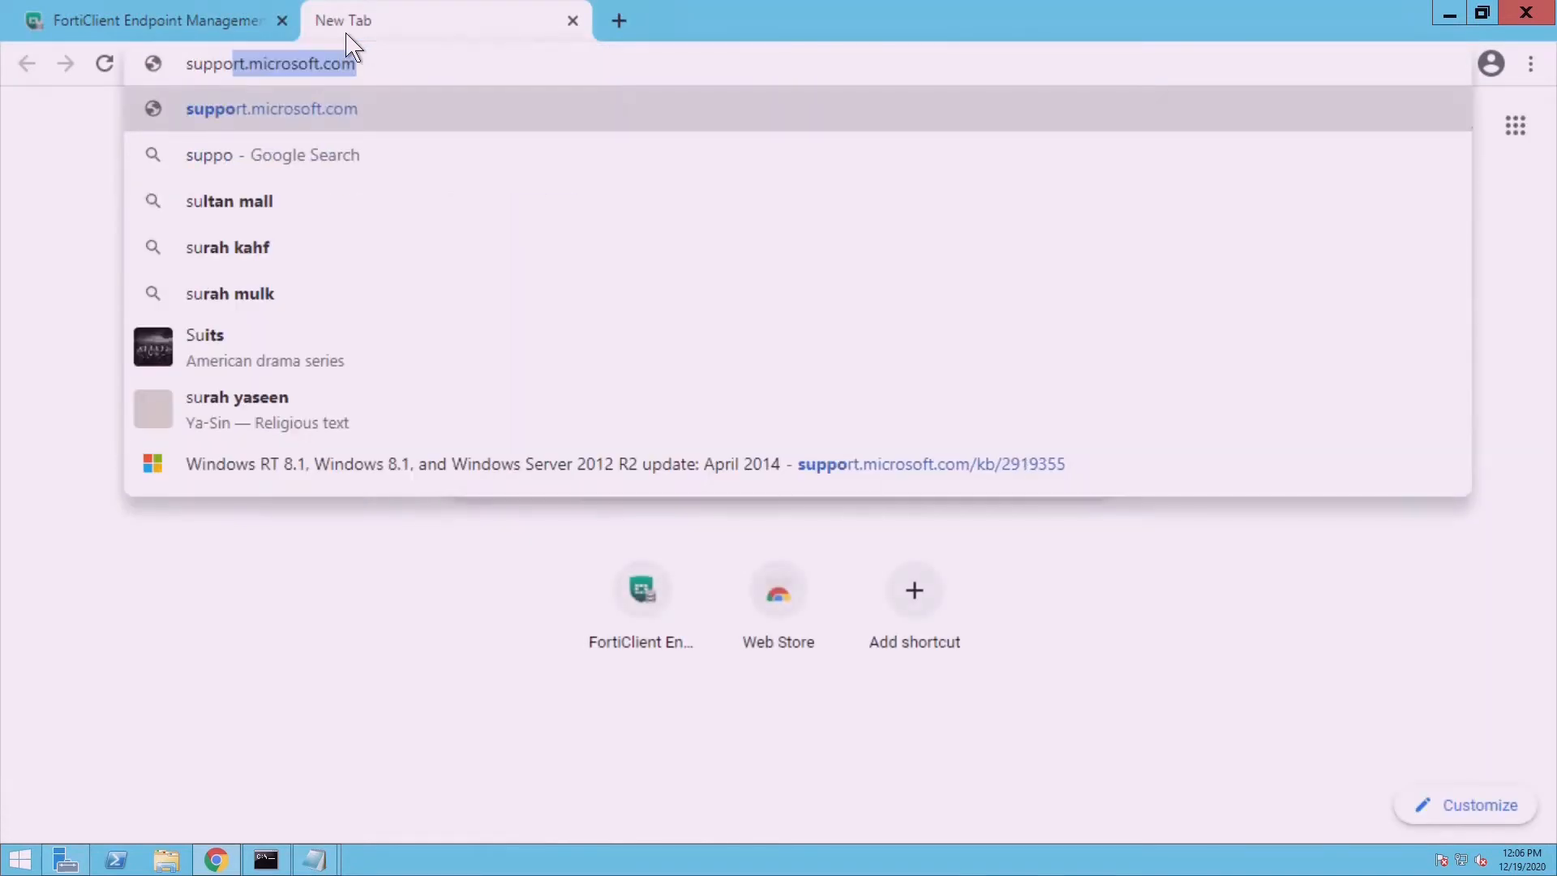
pyautogui.press('BackSpace')
pyautogui.write('.')
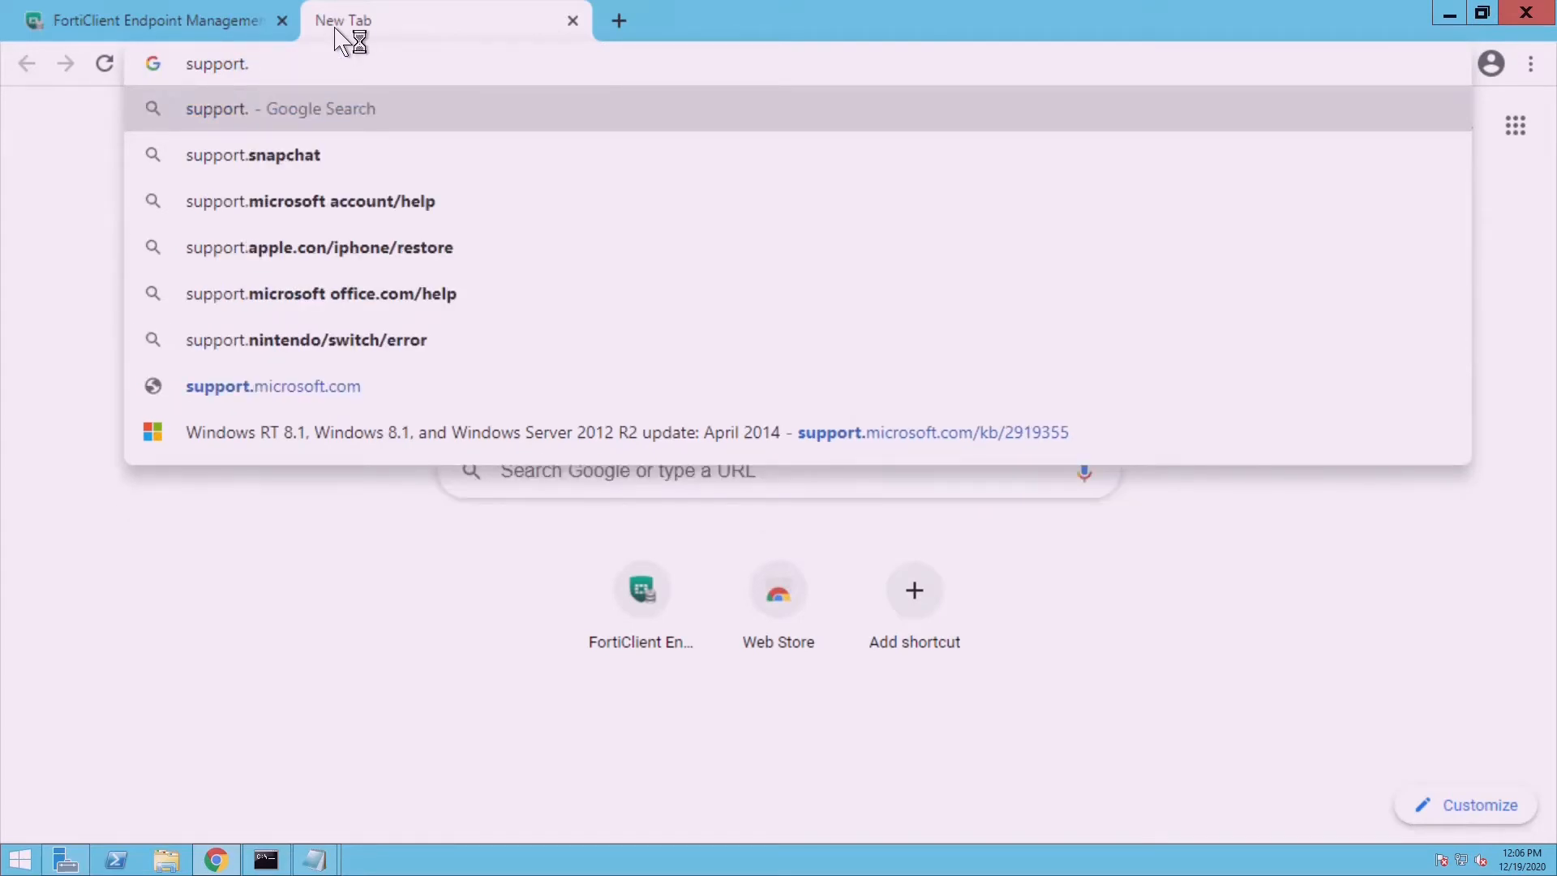
pyautogui.write('fortic')
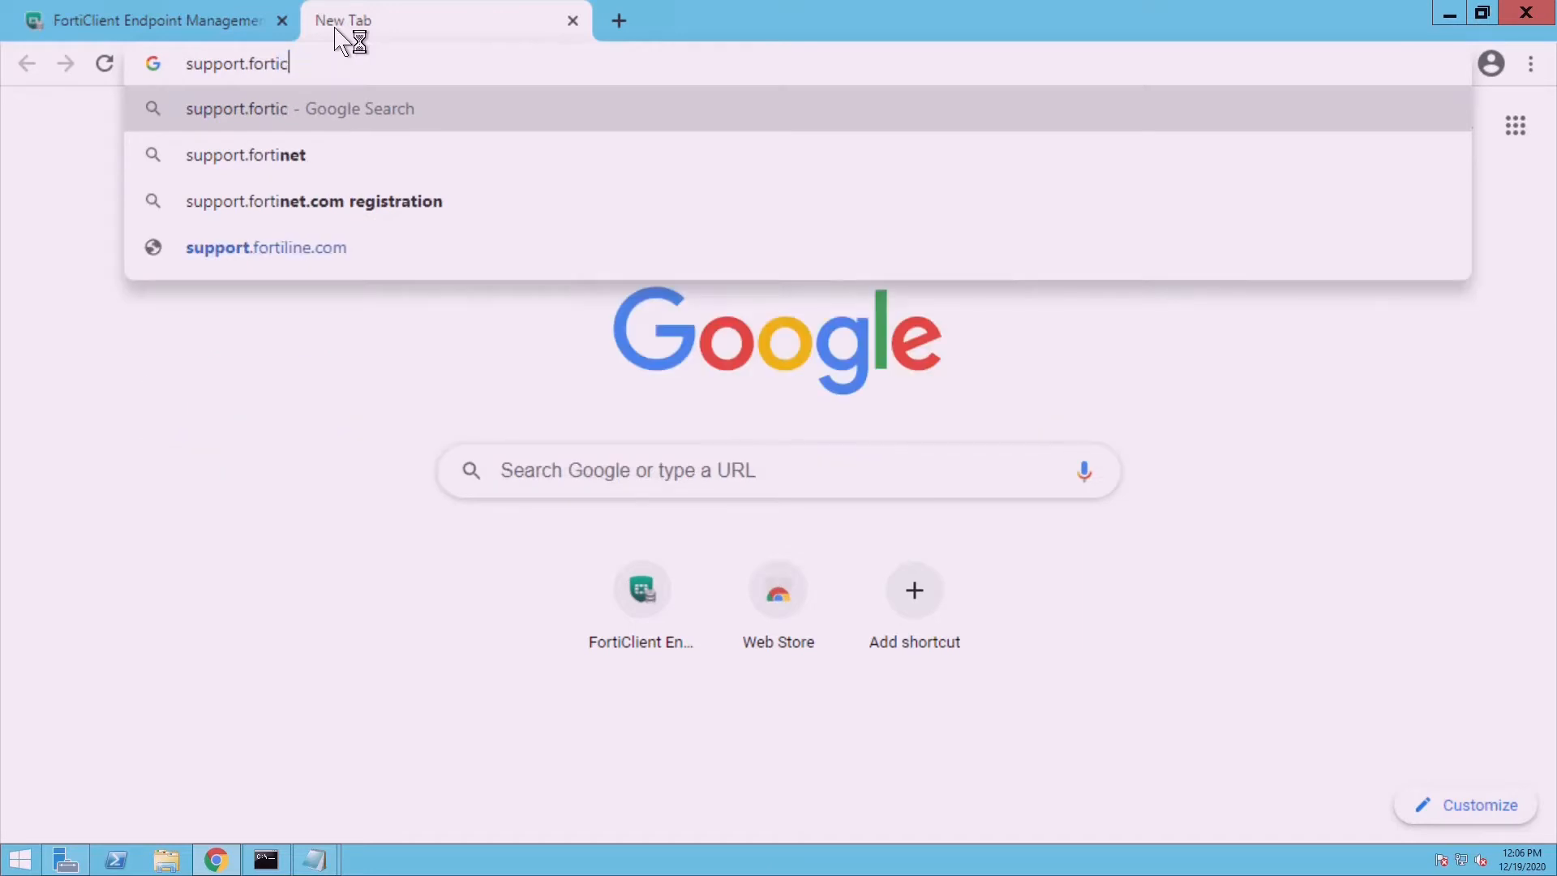
pyautogui.write('lient')
pyautogui.press('BackSpace')
pyautogui.press('BackSpace')
pyautogui.press('BackSpace')
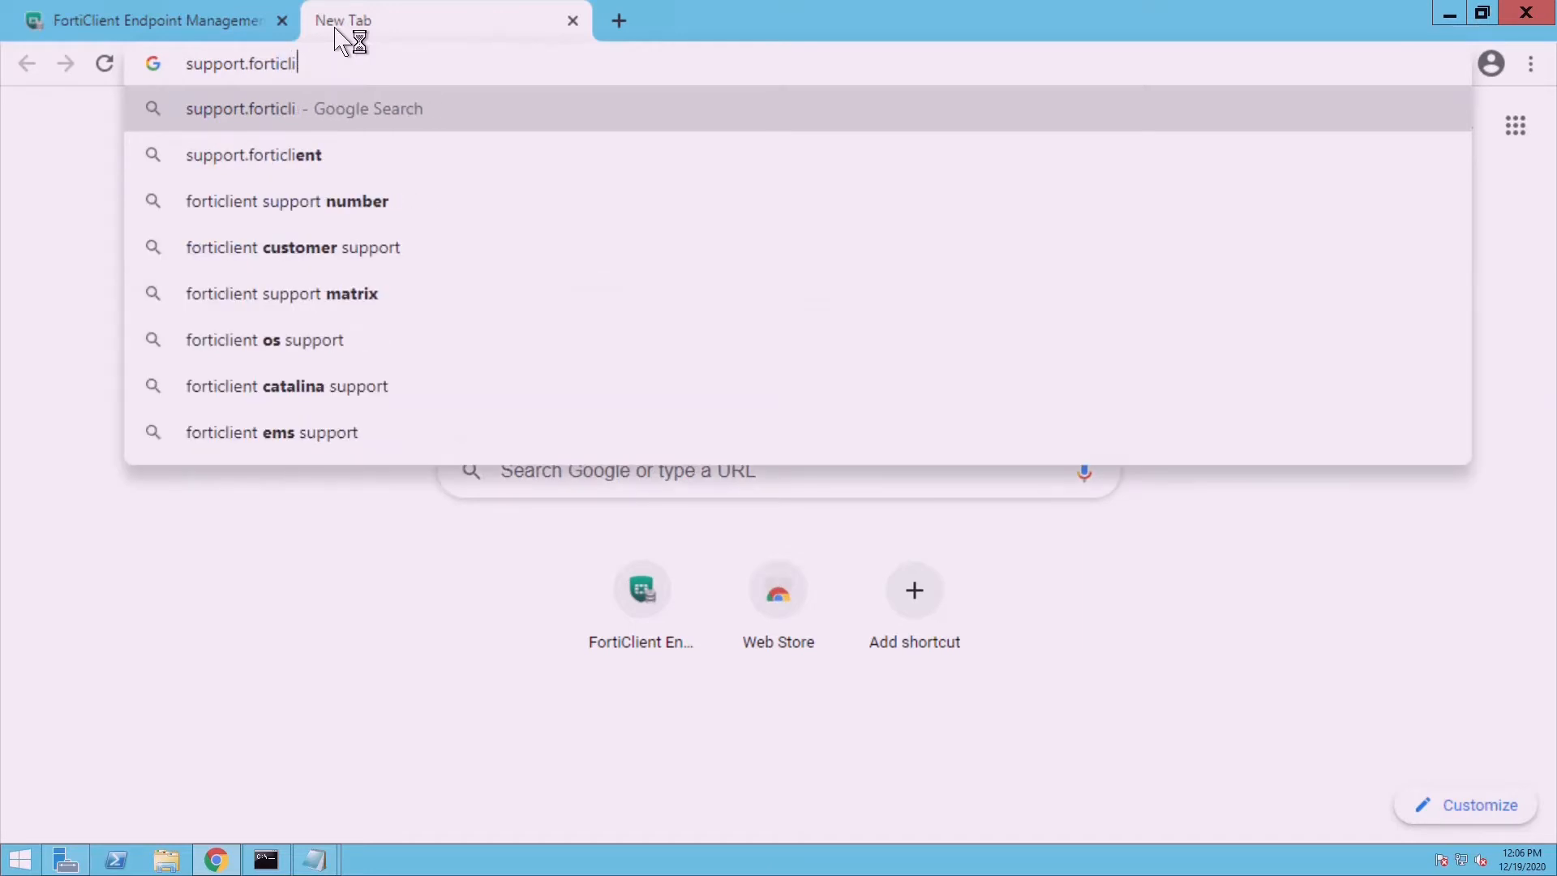
pyautogui.press('BackSpace')
pyautogui.press('BackSpace')
pyautogui.press('BackSpace')
pyautogui.write('n')
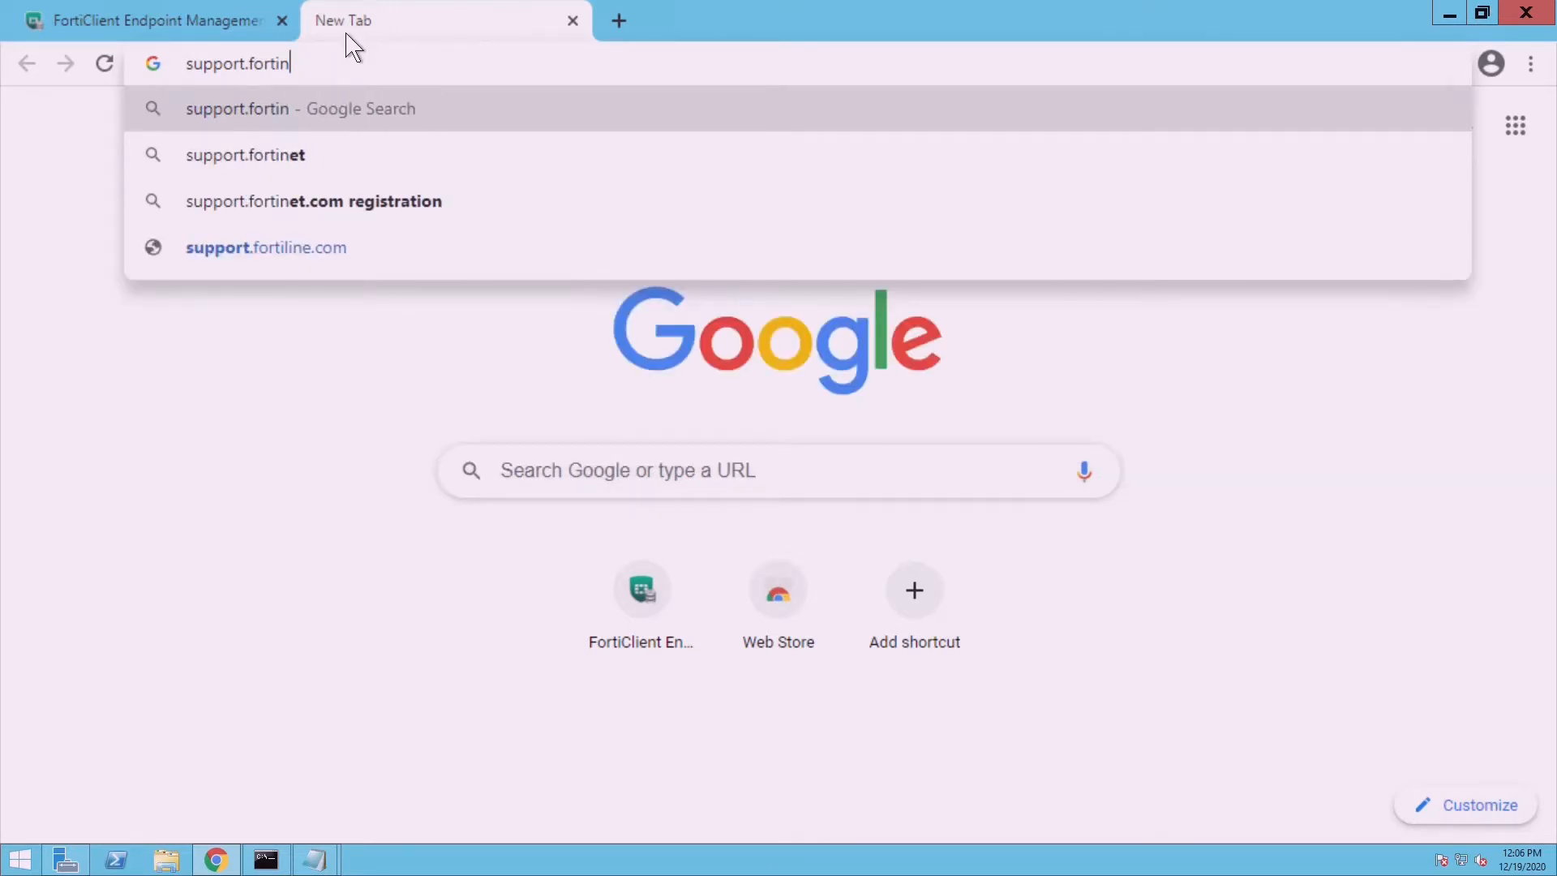
pyautogui.write('et.com')
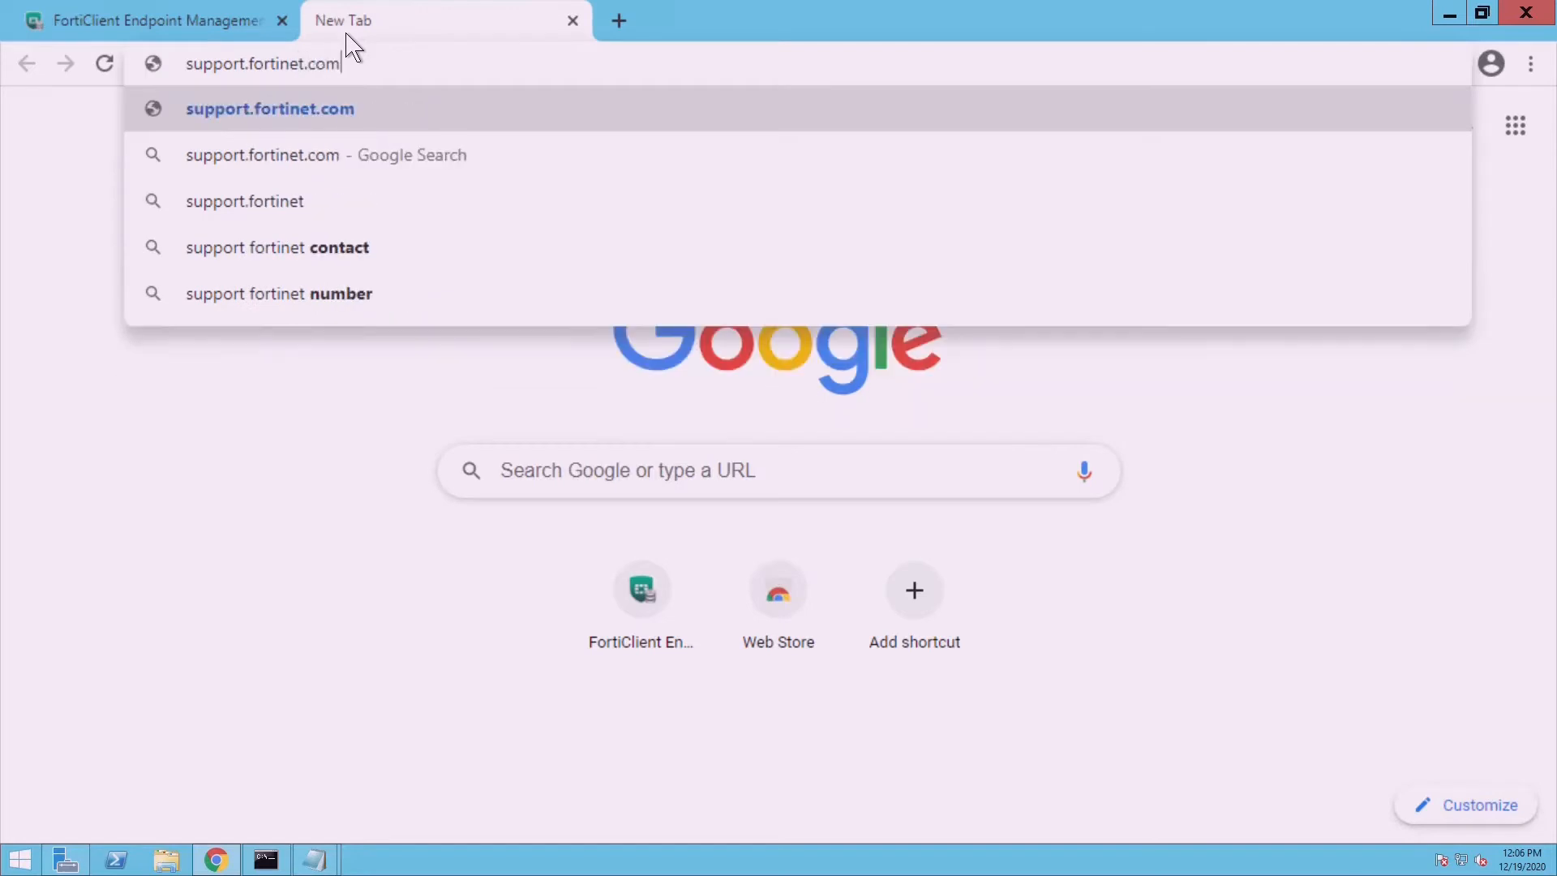
pyautogui.press('Return')
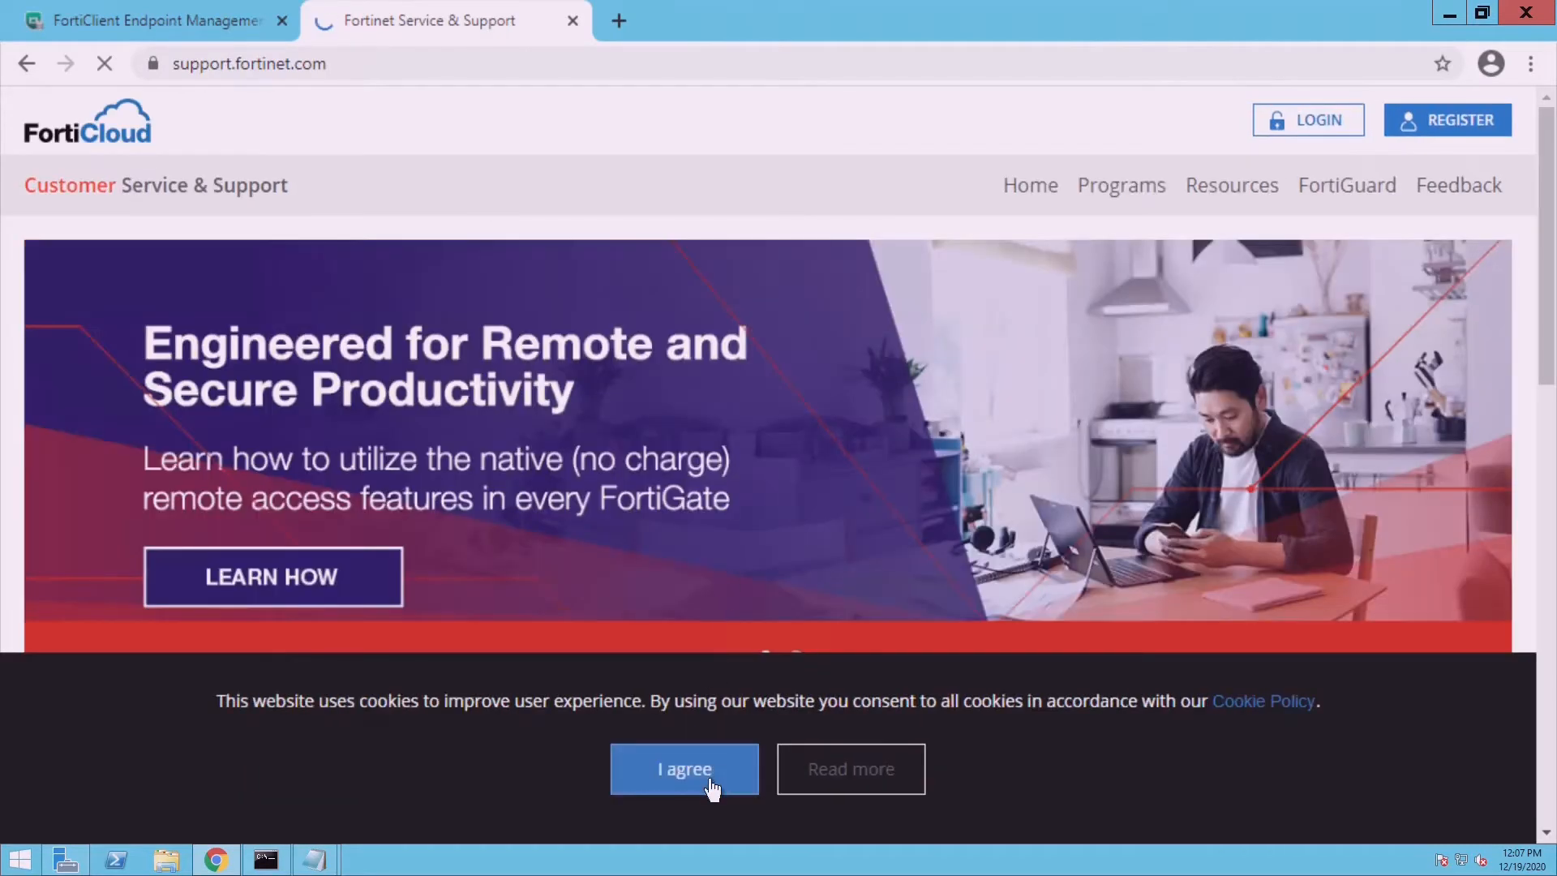
# - Accept cookies, log in to FortiCloud with the account e-mail and password, and save it in Chrome
pyautogui.click(710, 783)
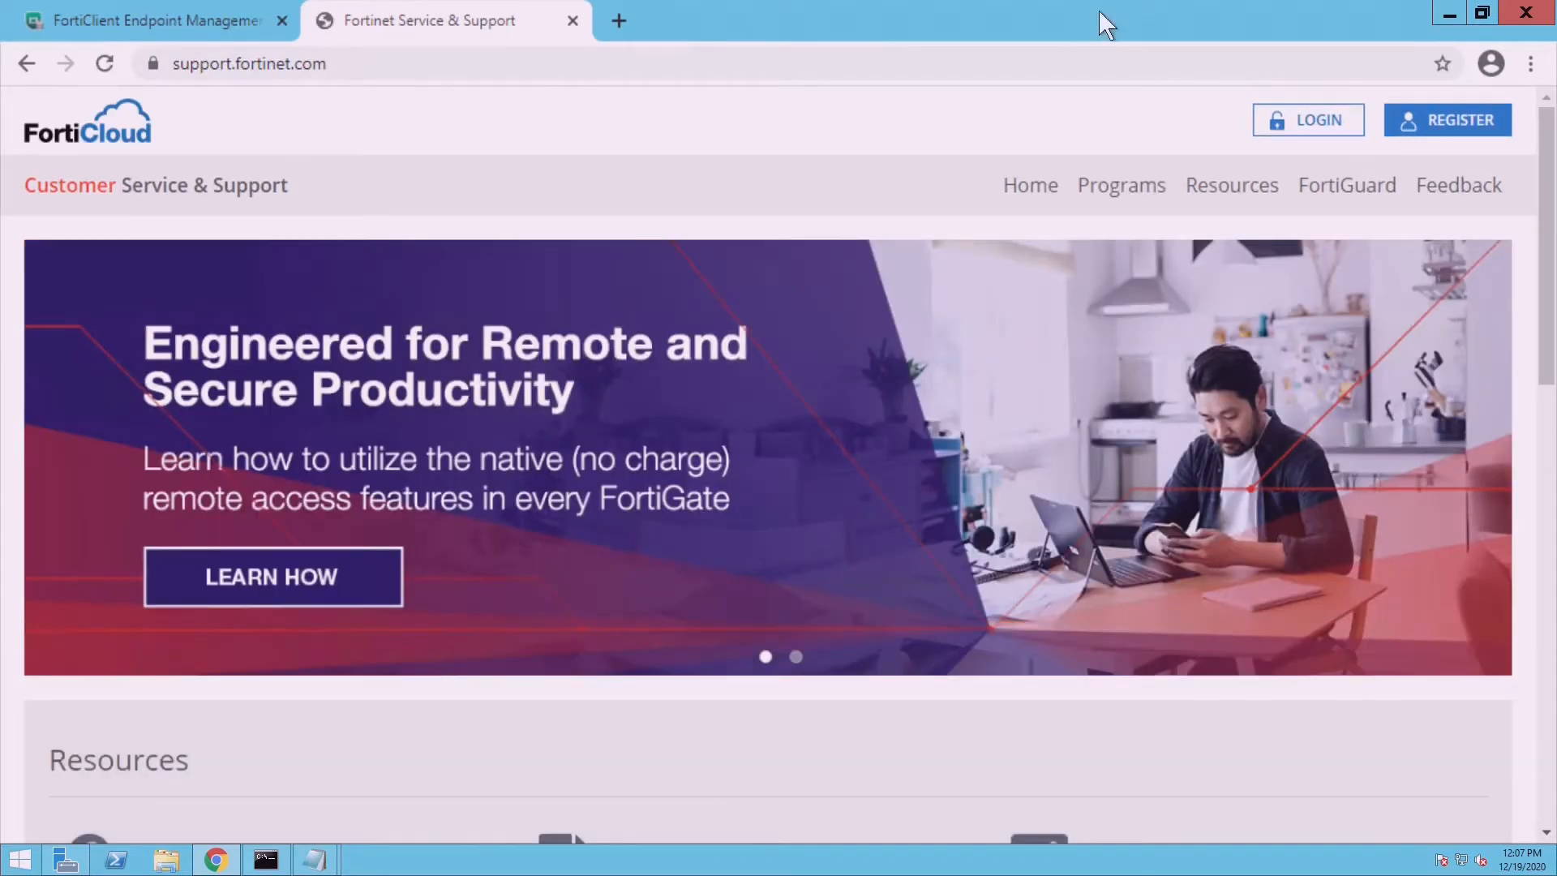
pyautogui.click(1296, 135)
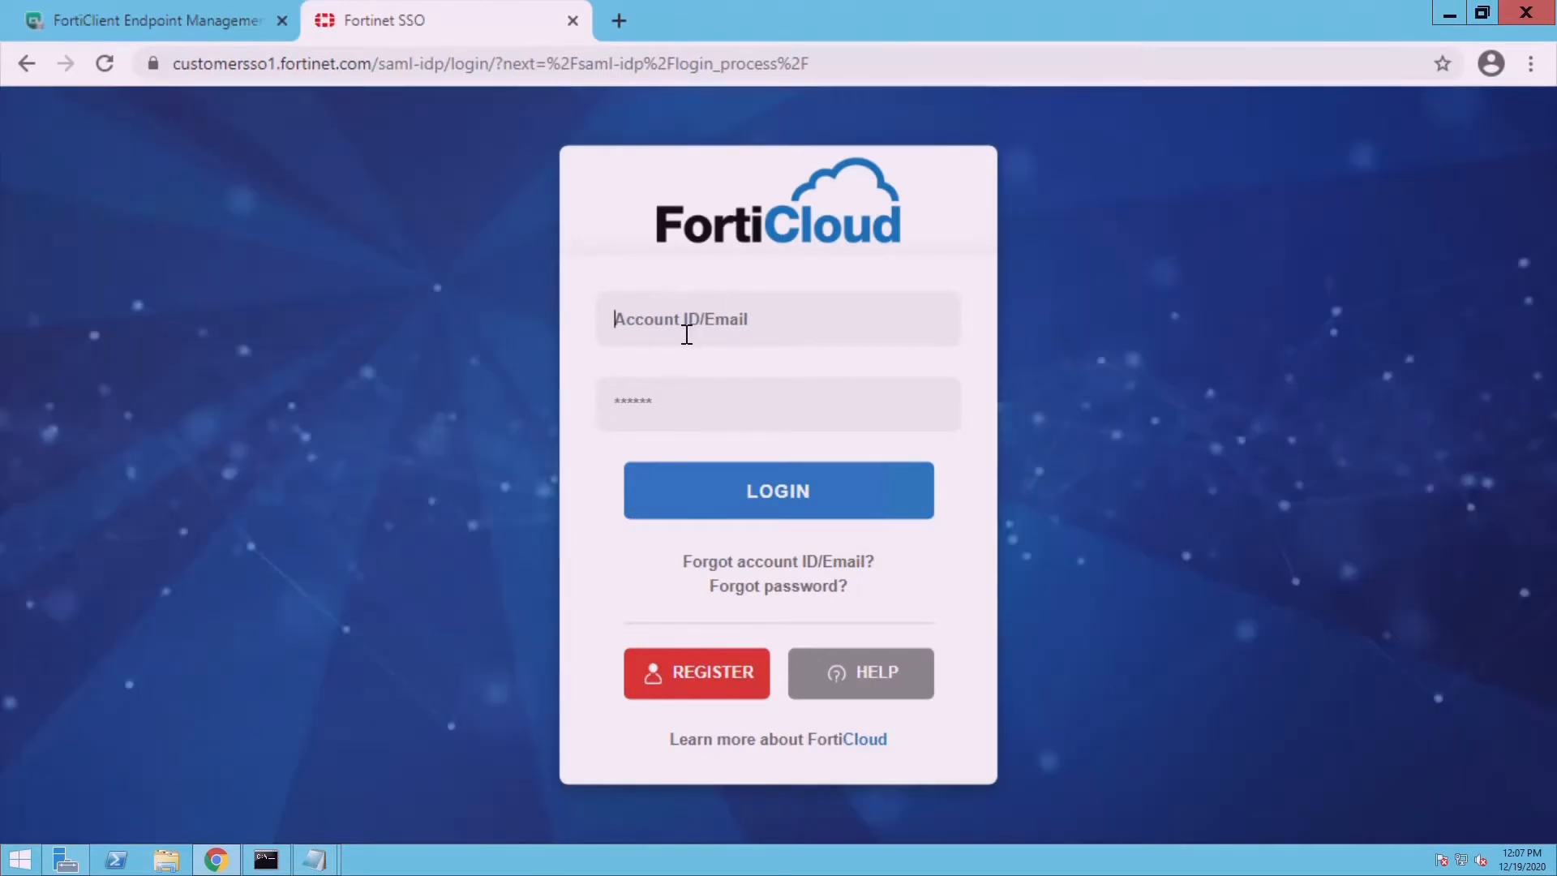
pyautogui.press('Tab')
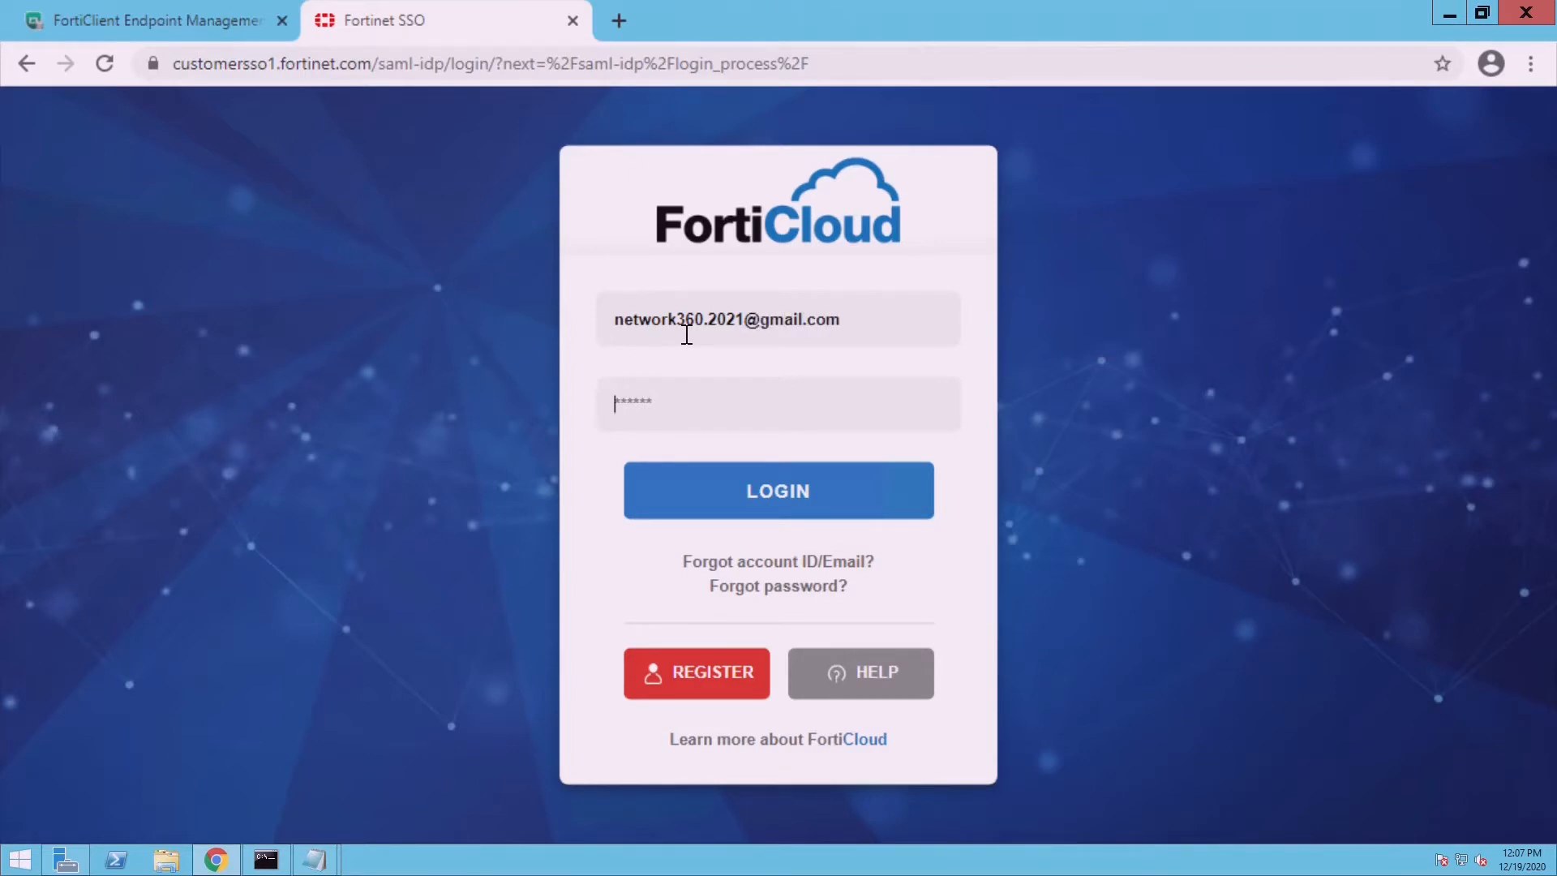
pyautogui.write('•••••••••')
pyautogui.click(767, 491)
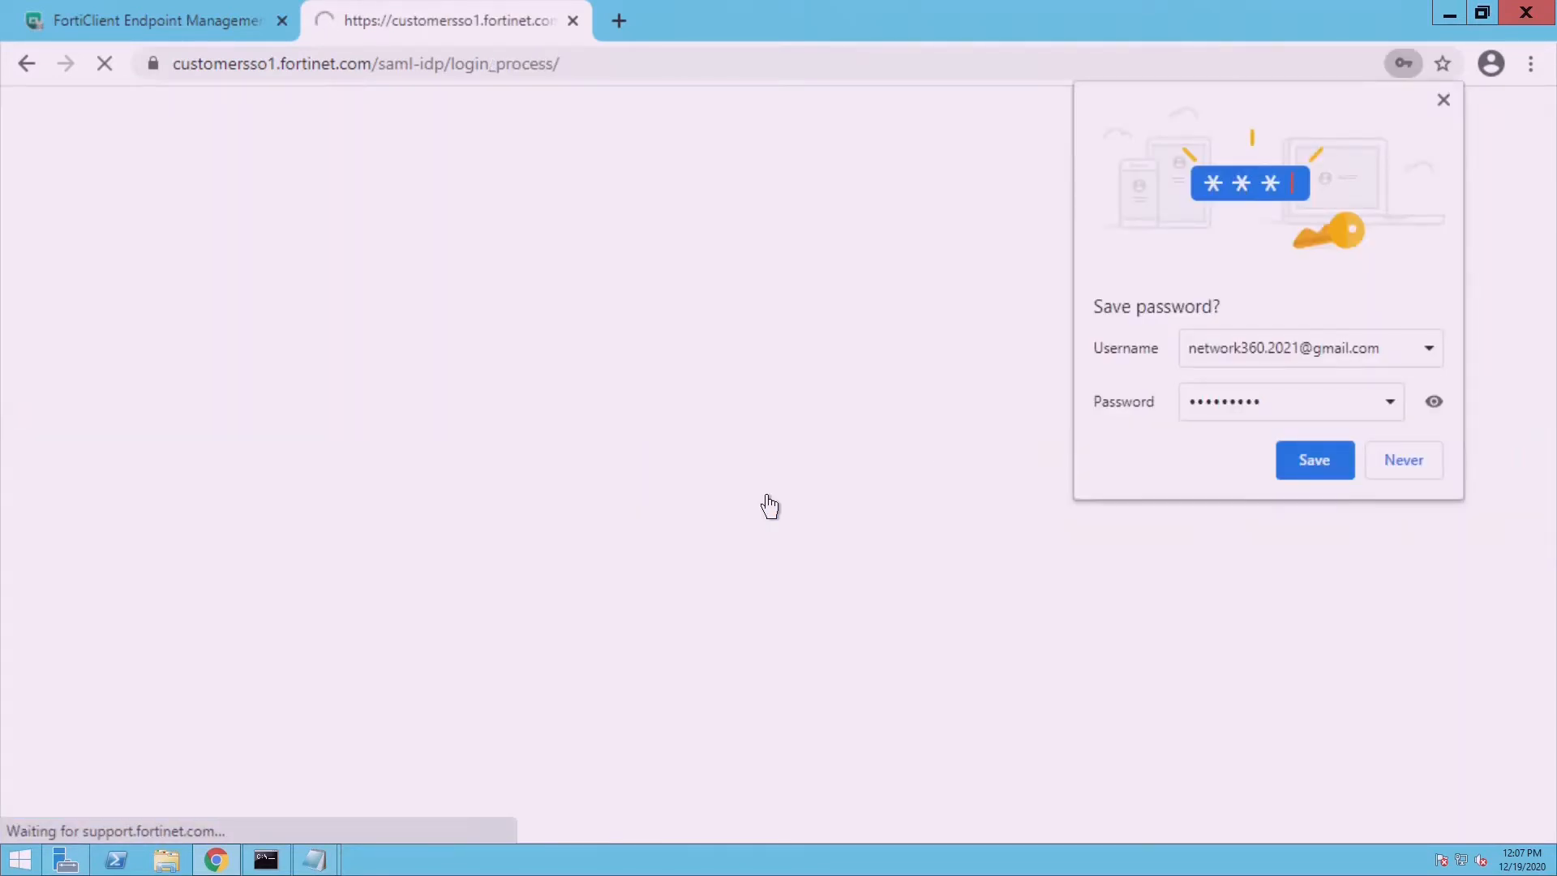
pyautogui.click(1337, 460)
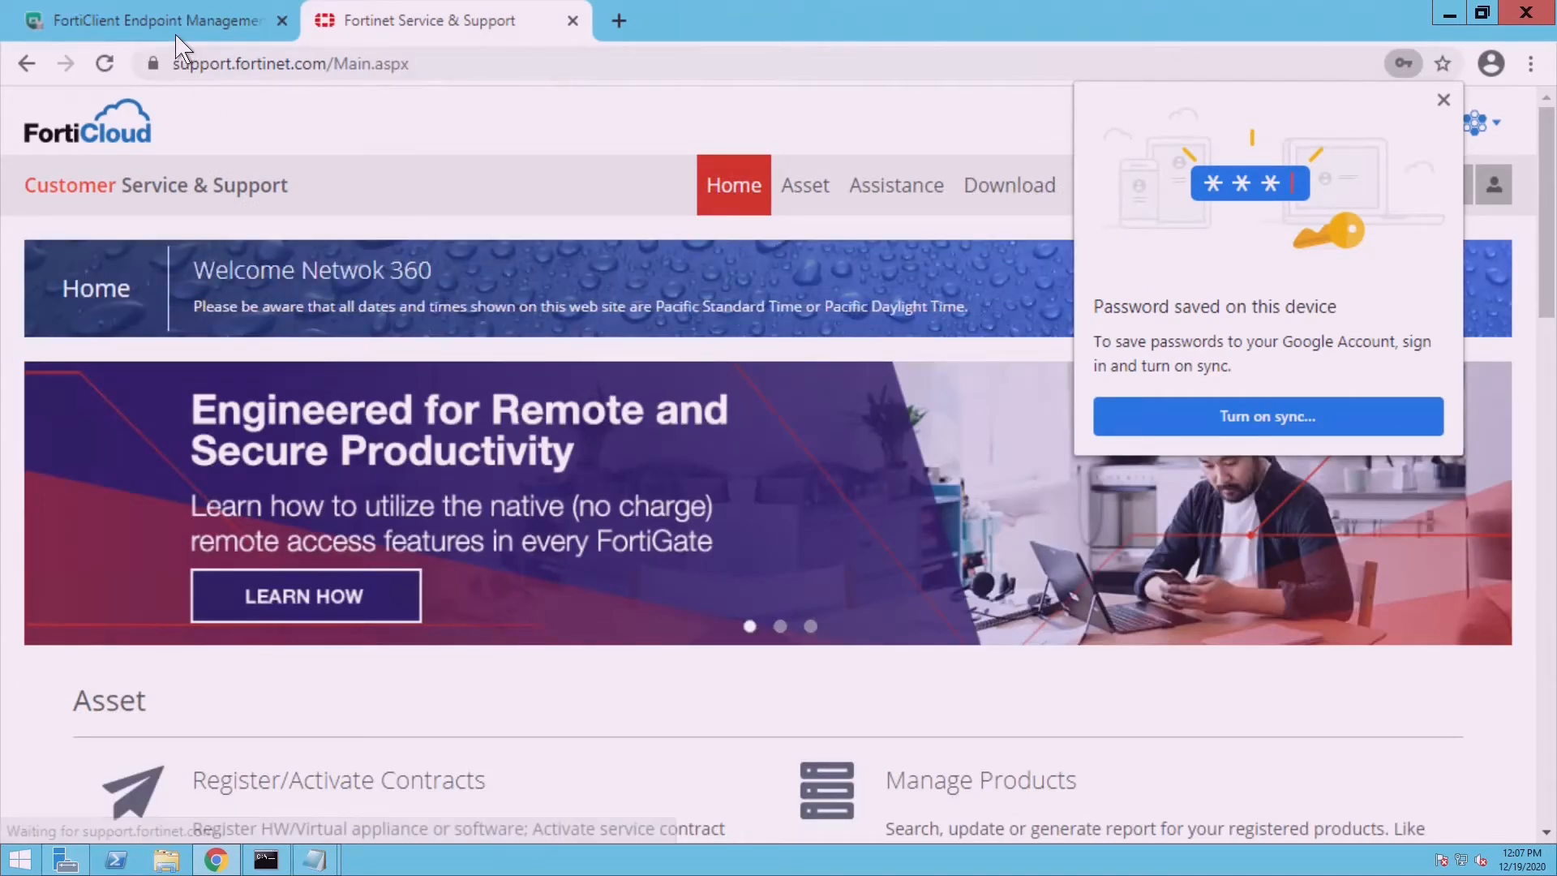
pyautogui.click(162, 18)
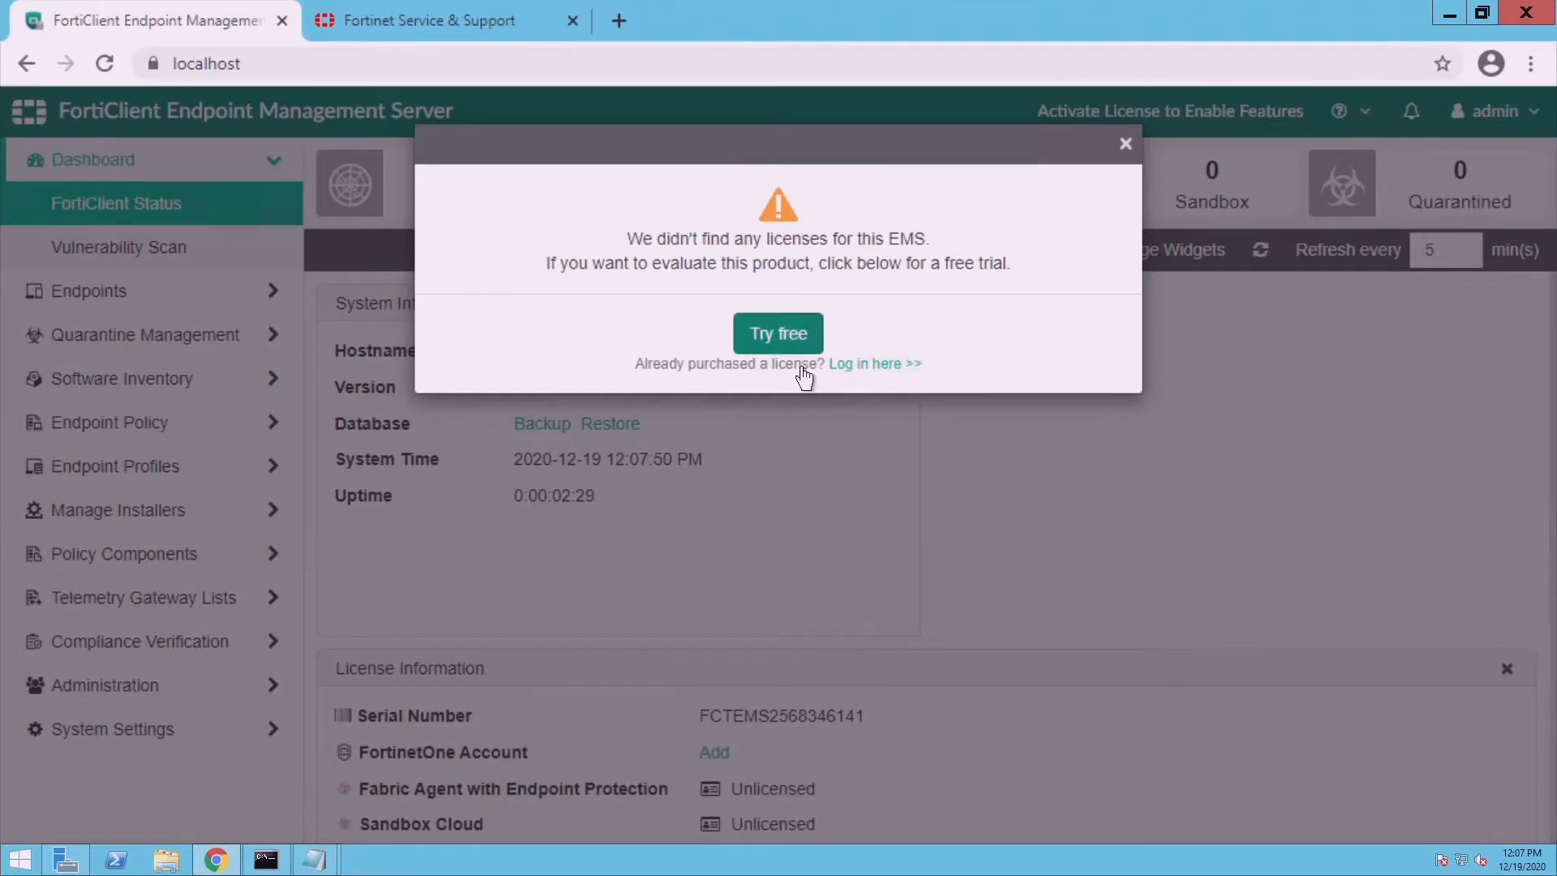
# - Dismiss the no-license warning and switch to the Fortinet Service & Support tab
pyautogui.click(1127, 146)
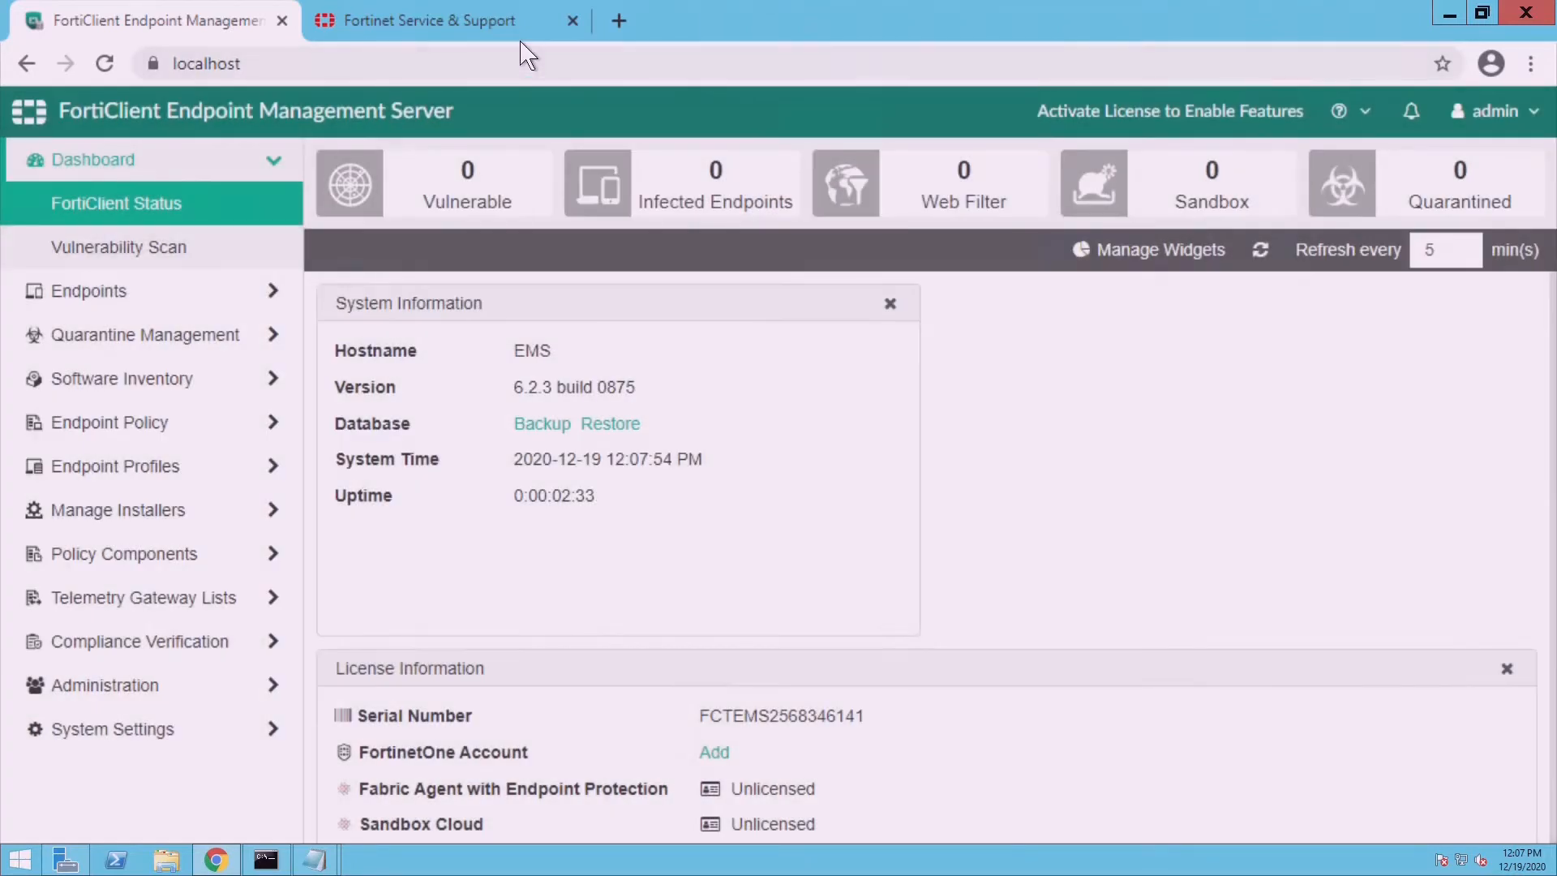
pyautogui.click(521, 33)
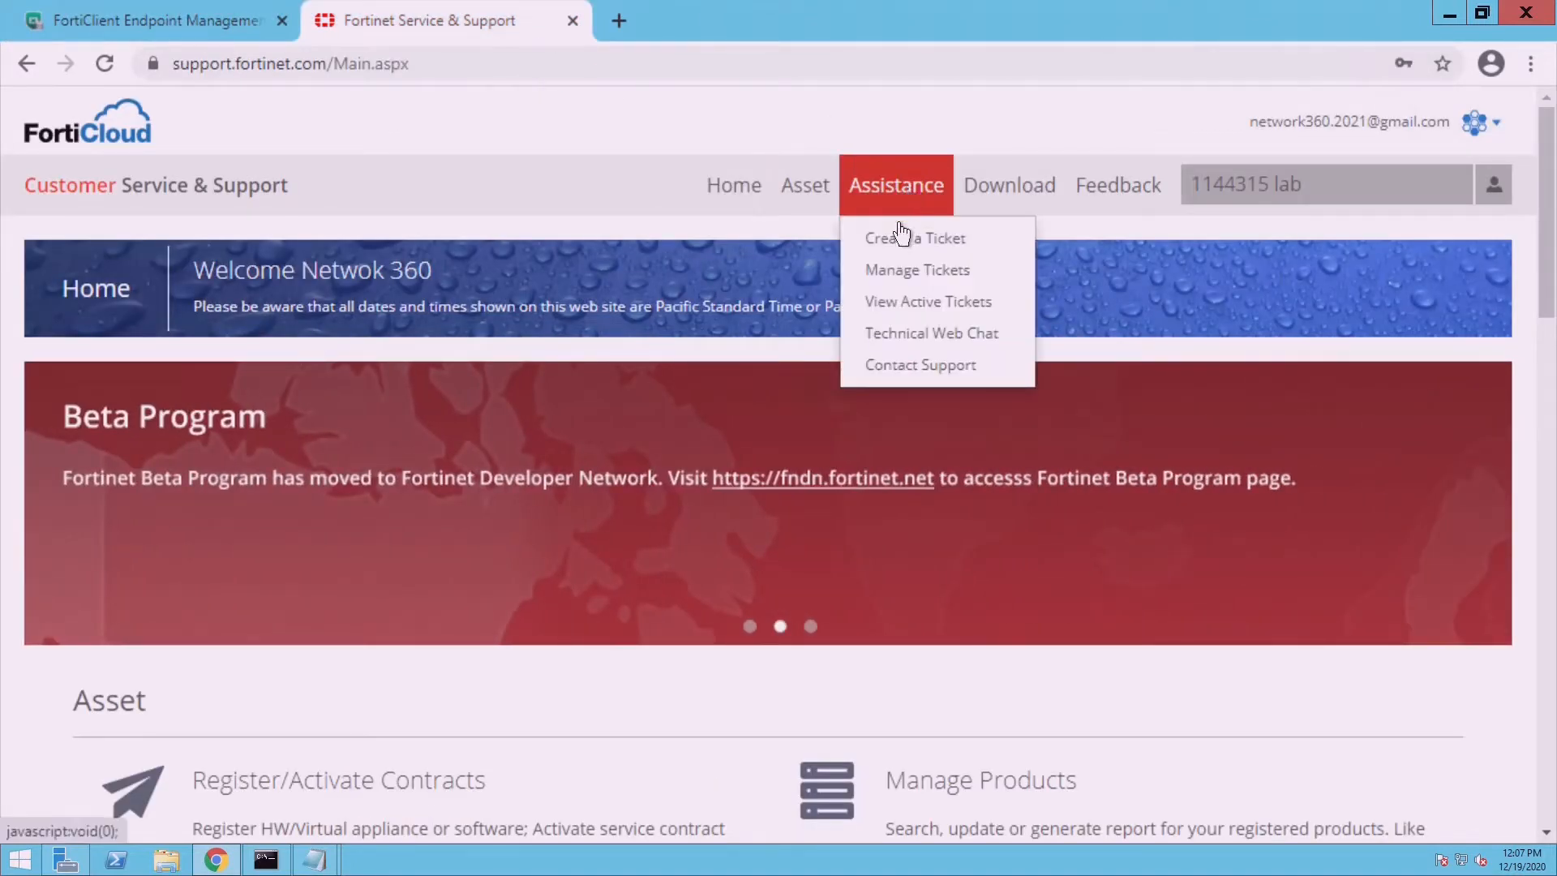
# - Open FortiCloud's Asset Register/Activate page in a new tab, then return to the EMS dashboard
pyautogui.moveTo(833, 207)
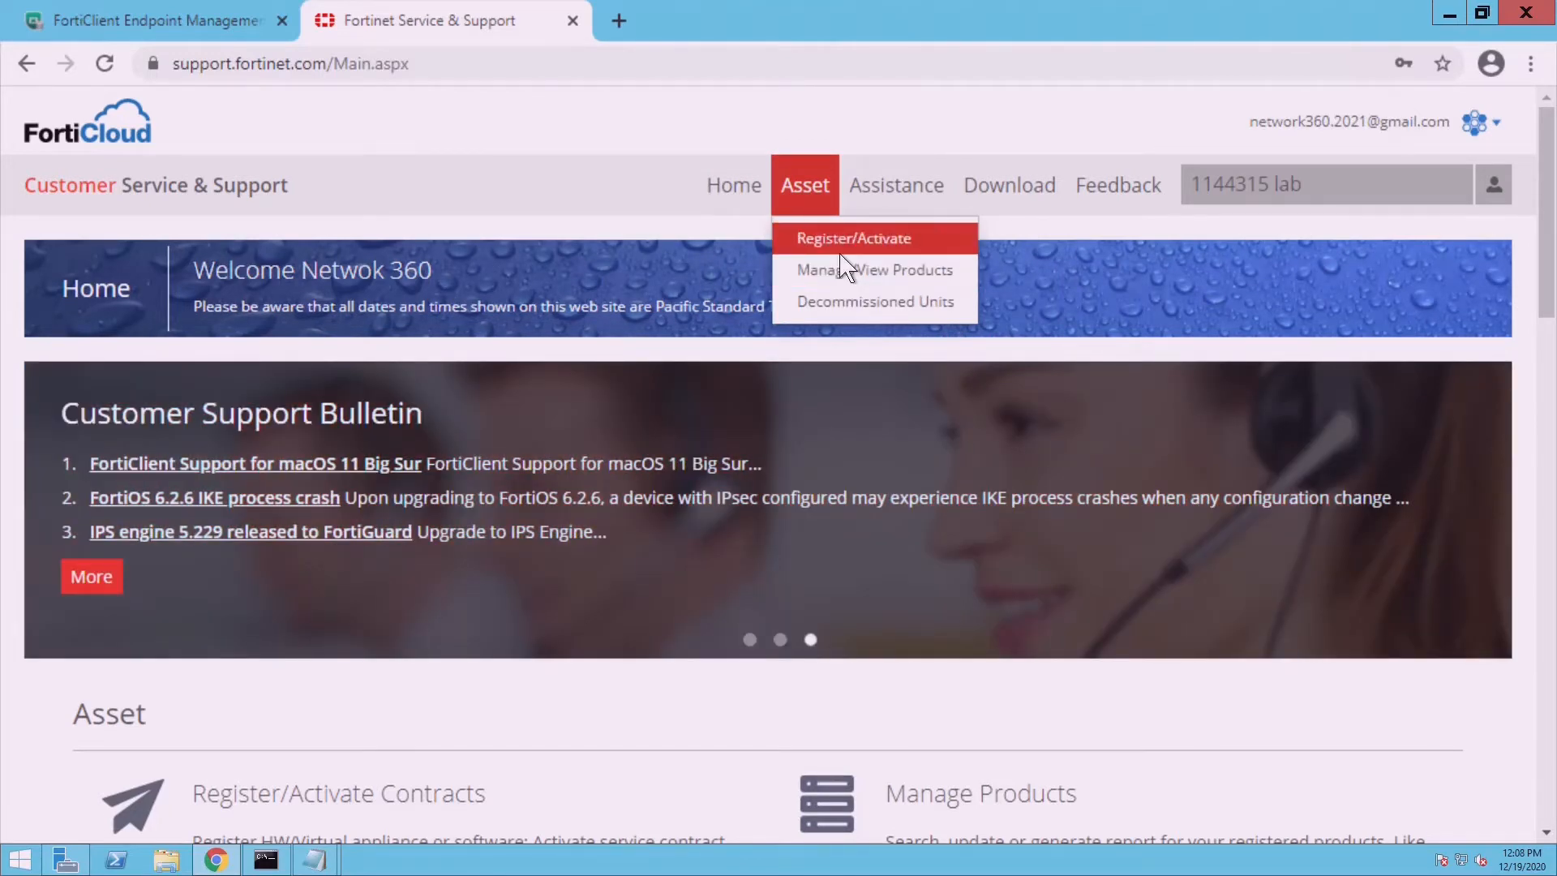
pyautogui.click(842, 253)
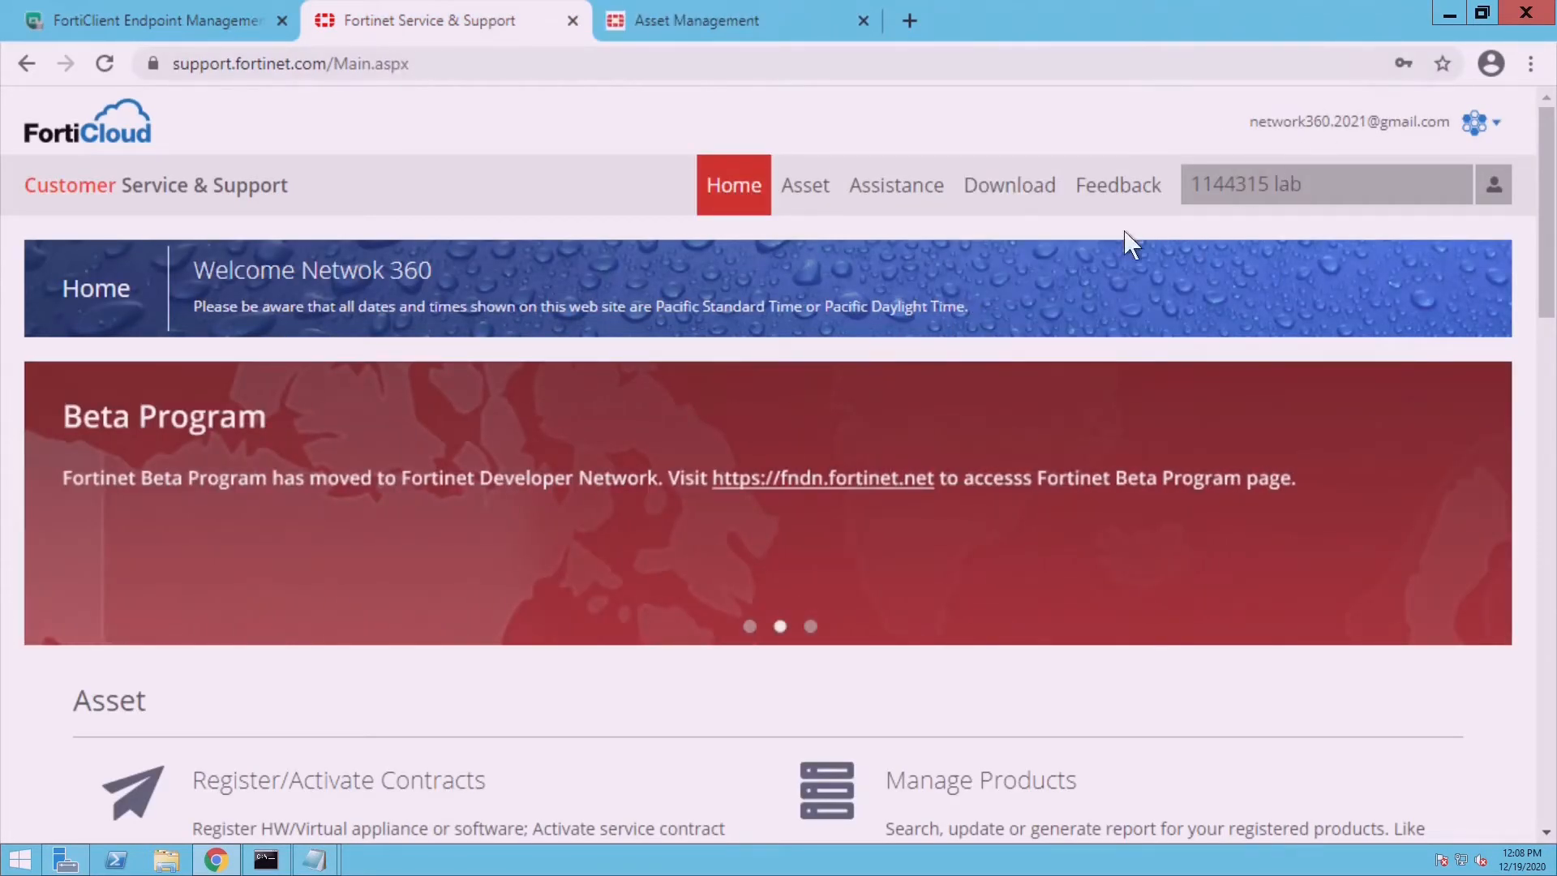
pyautogui.moveTo(815, 198)
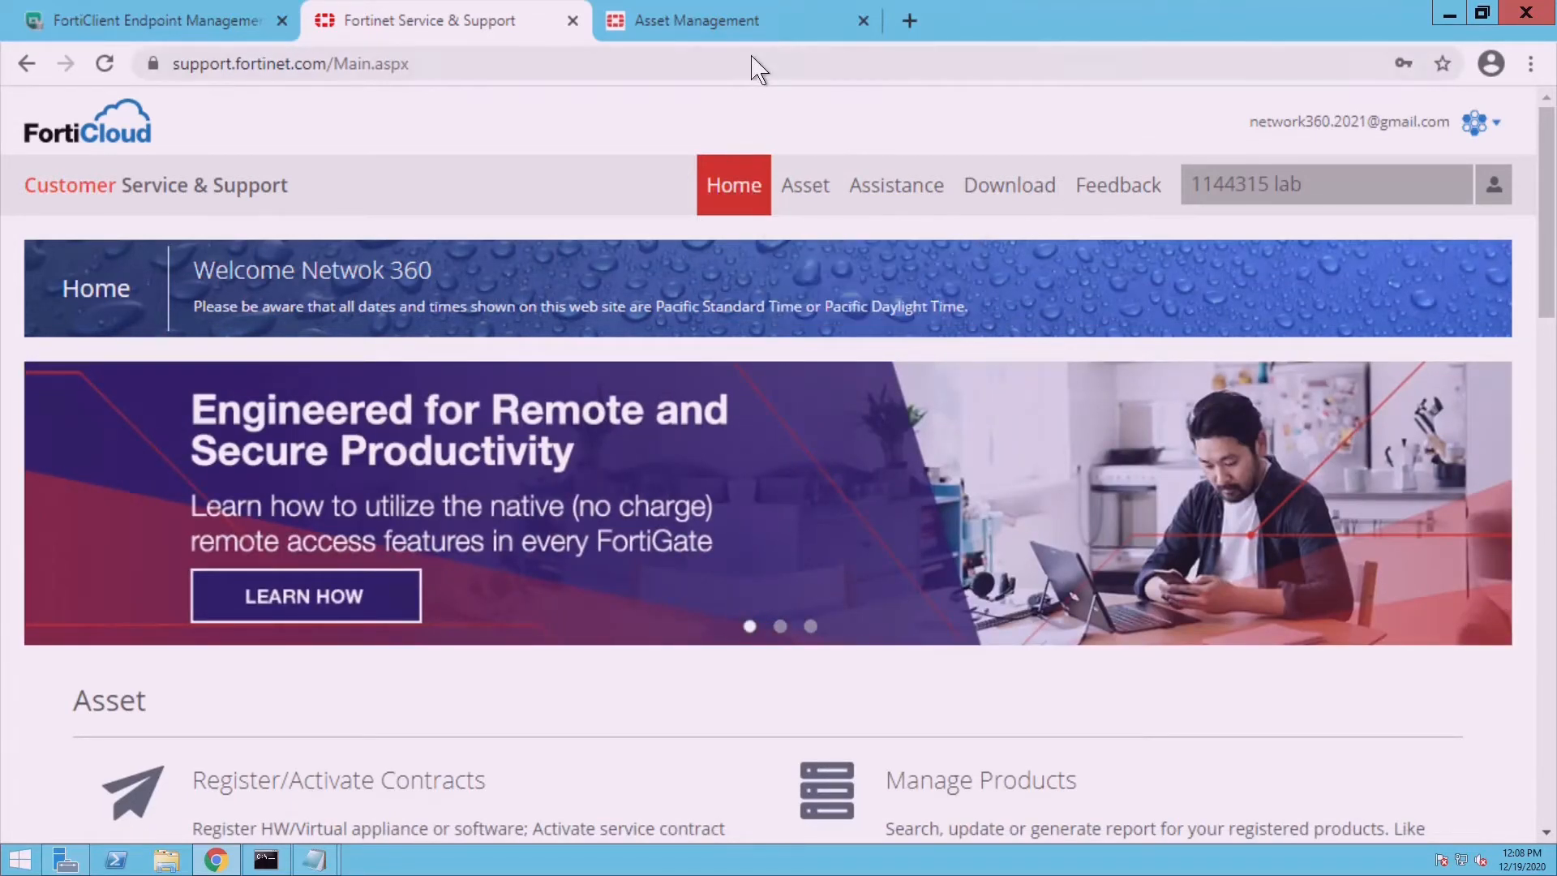
pyautogui.click(753, 34)
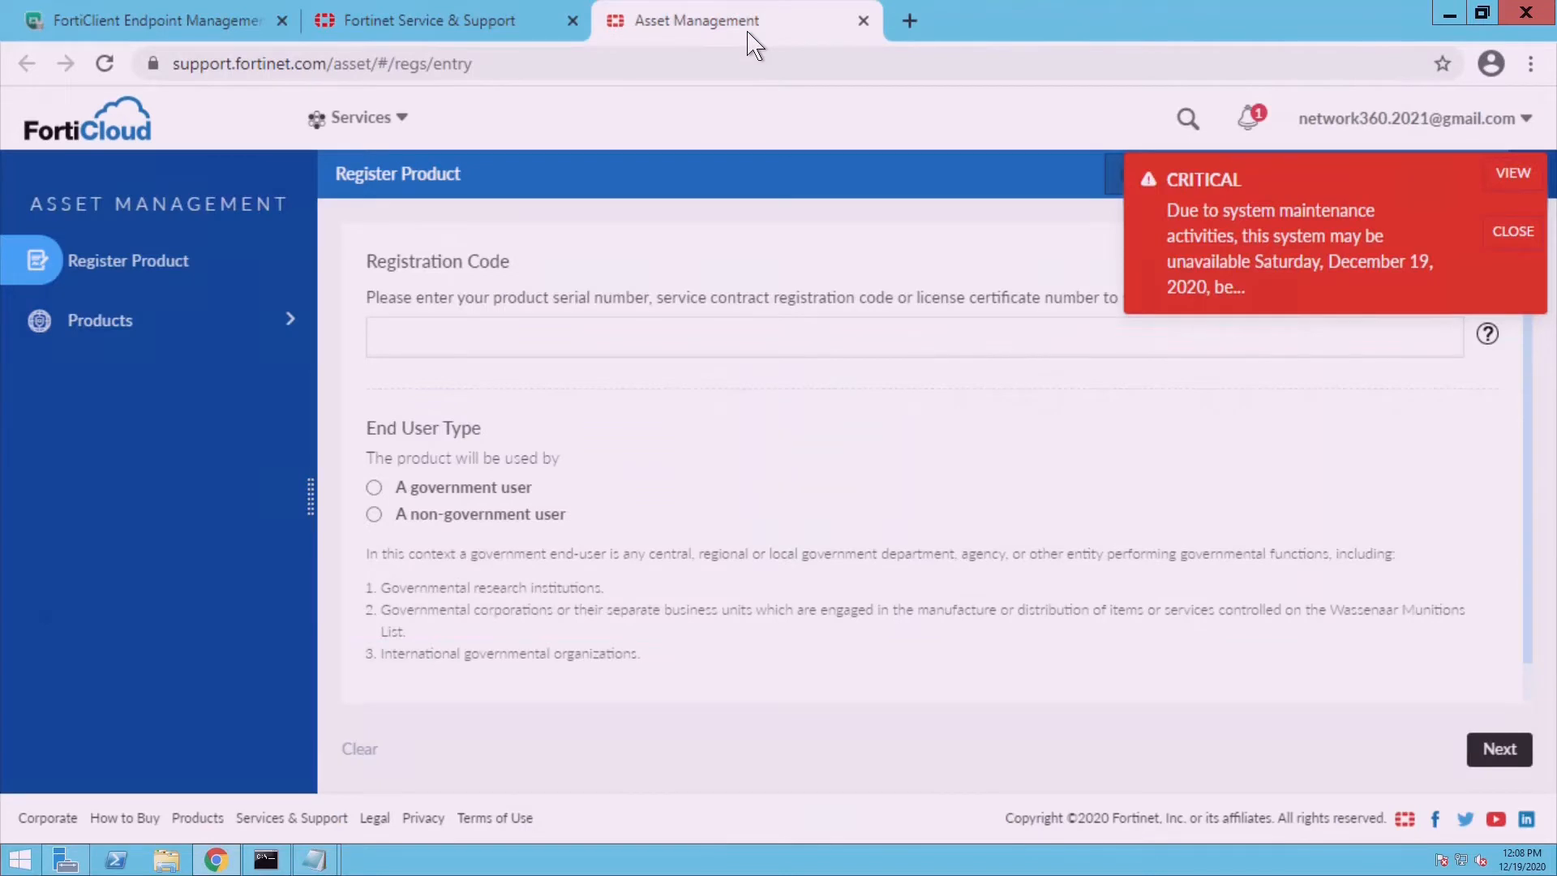
pyautogui.click(481, 341)
pyautogui.click(195, 37)
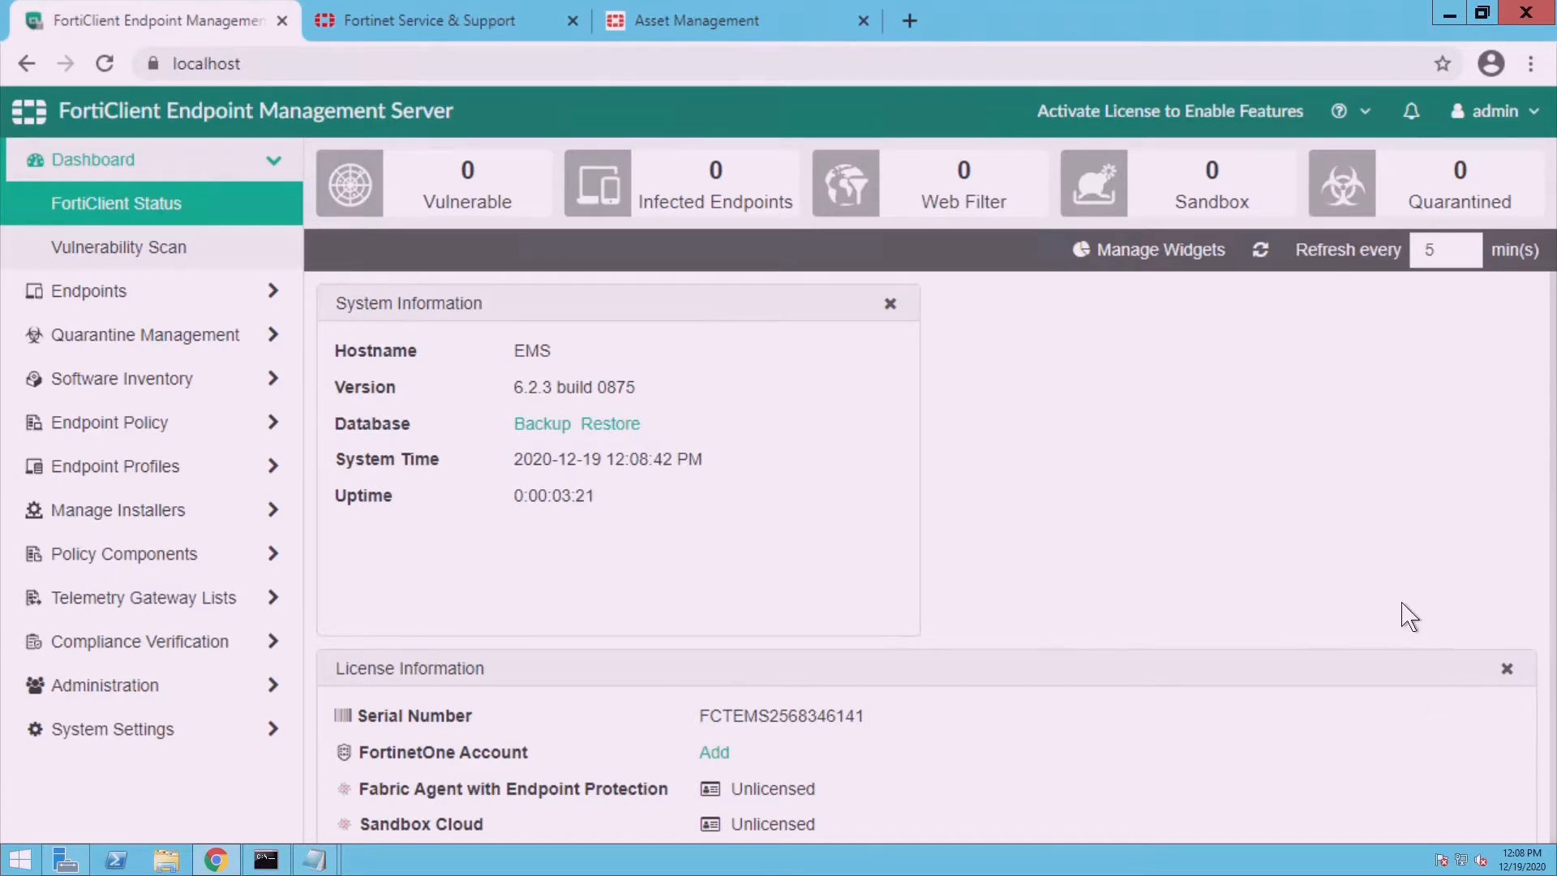
# - Scroll to License Information and add a FortinetOne account to the license
pyautogui.scroll(-4, 1409, 616)
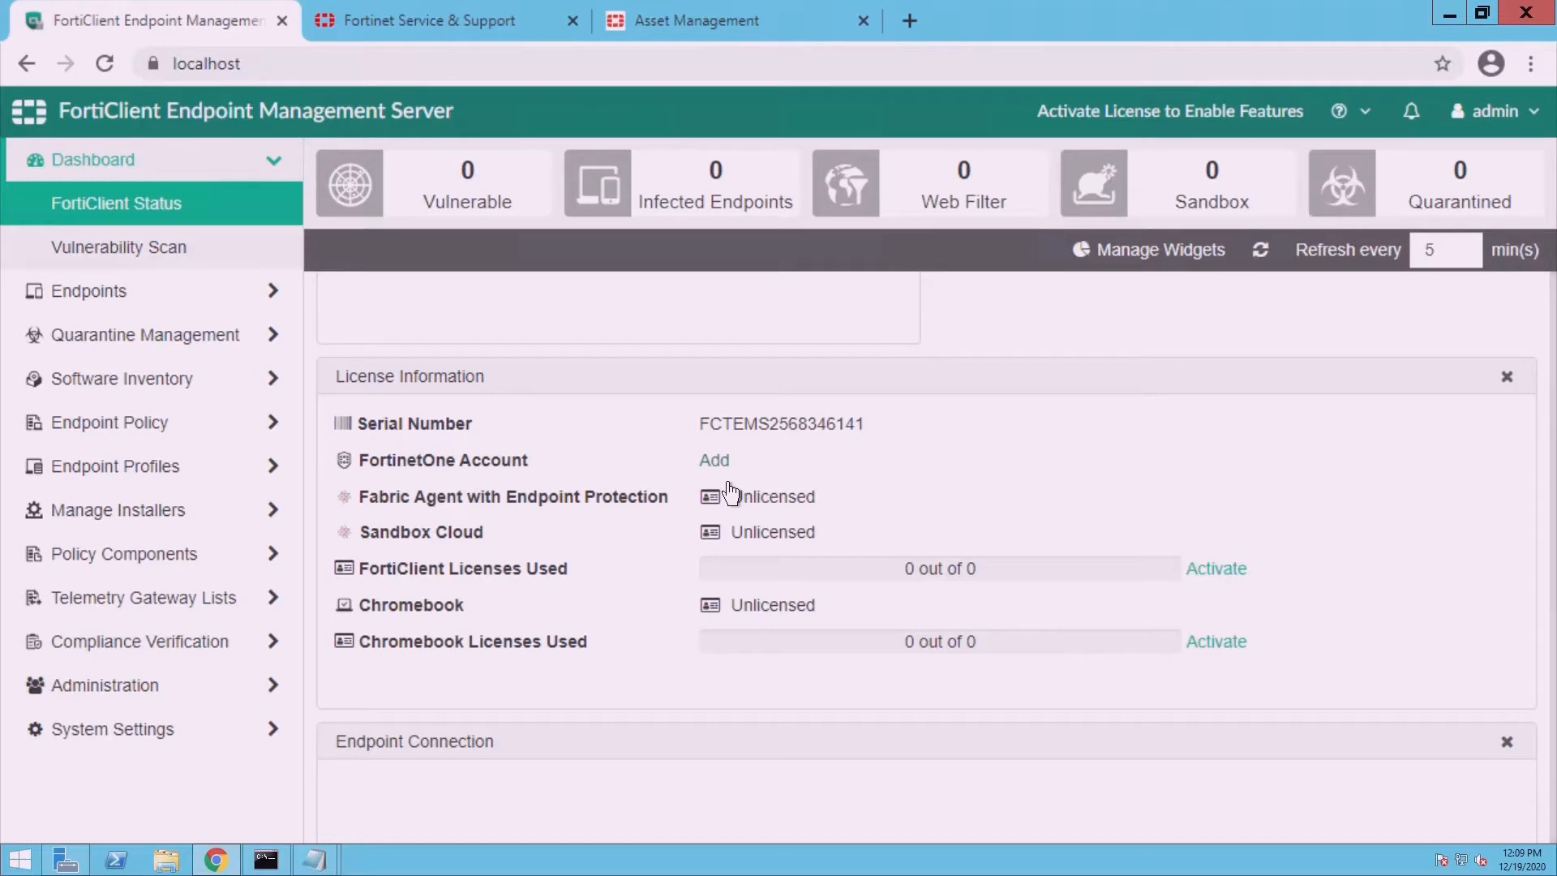
pyautogui.click(715, 461)
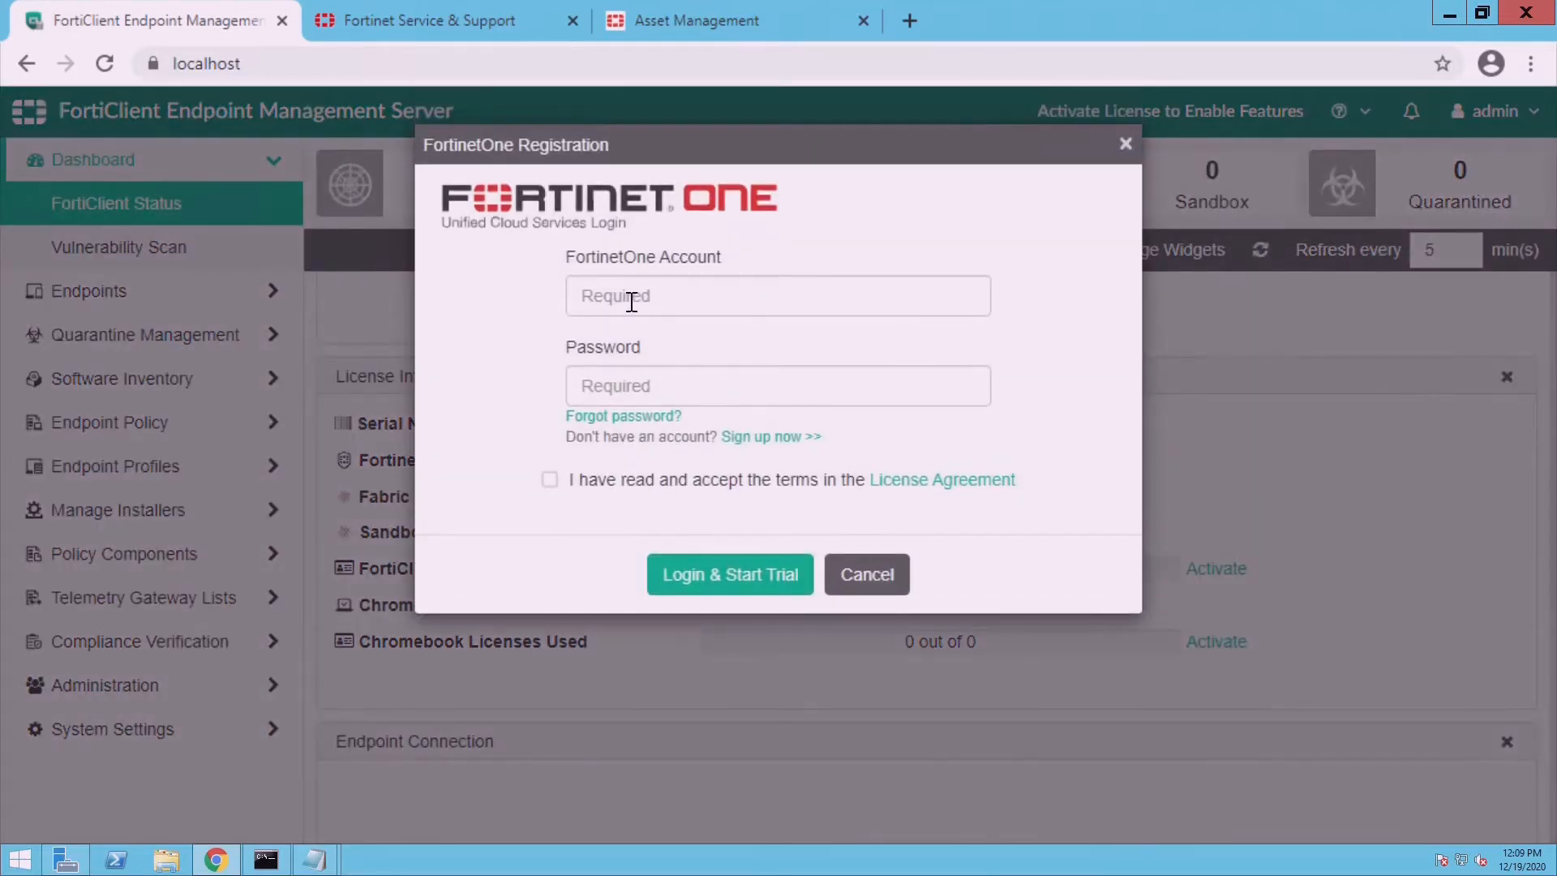
# - Sign in with the FortinetOne account e-mail and password, accept the agreement, and start the trial
pyautogui.click(631, 298)
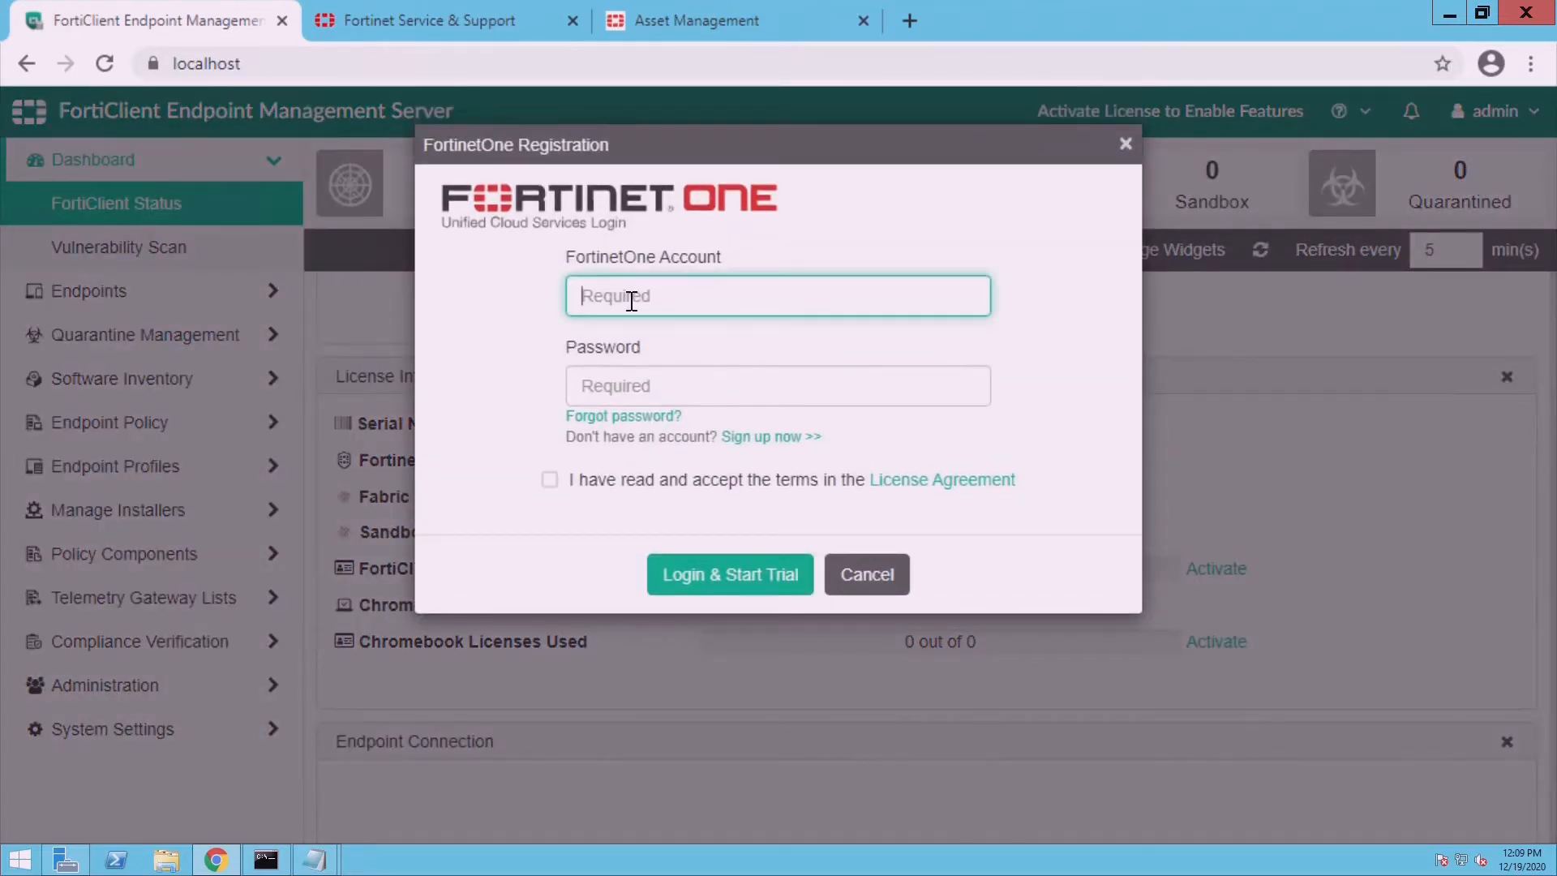
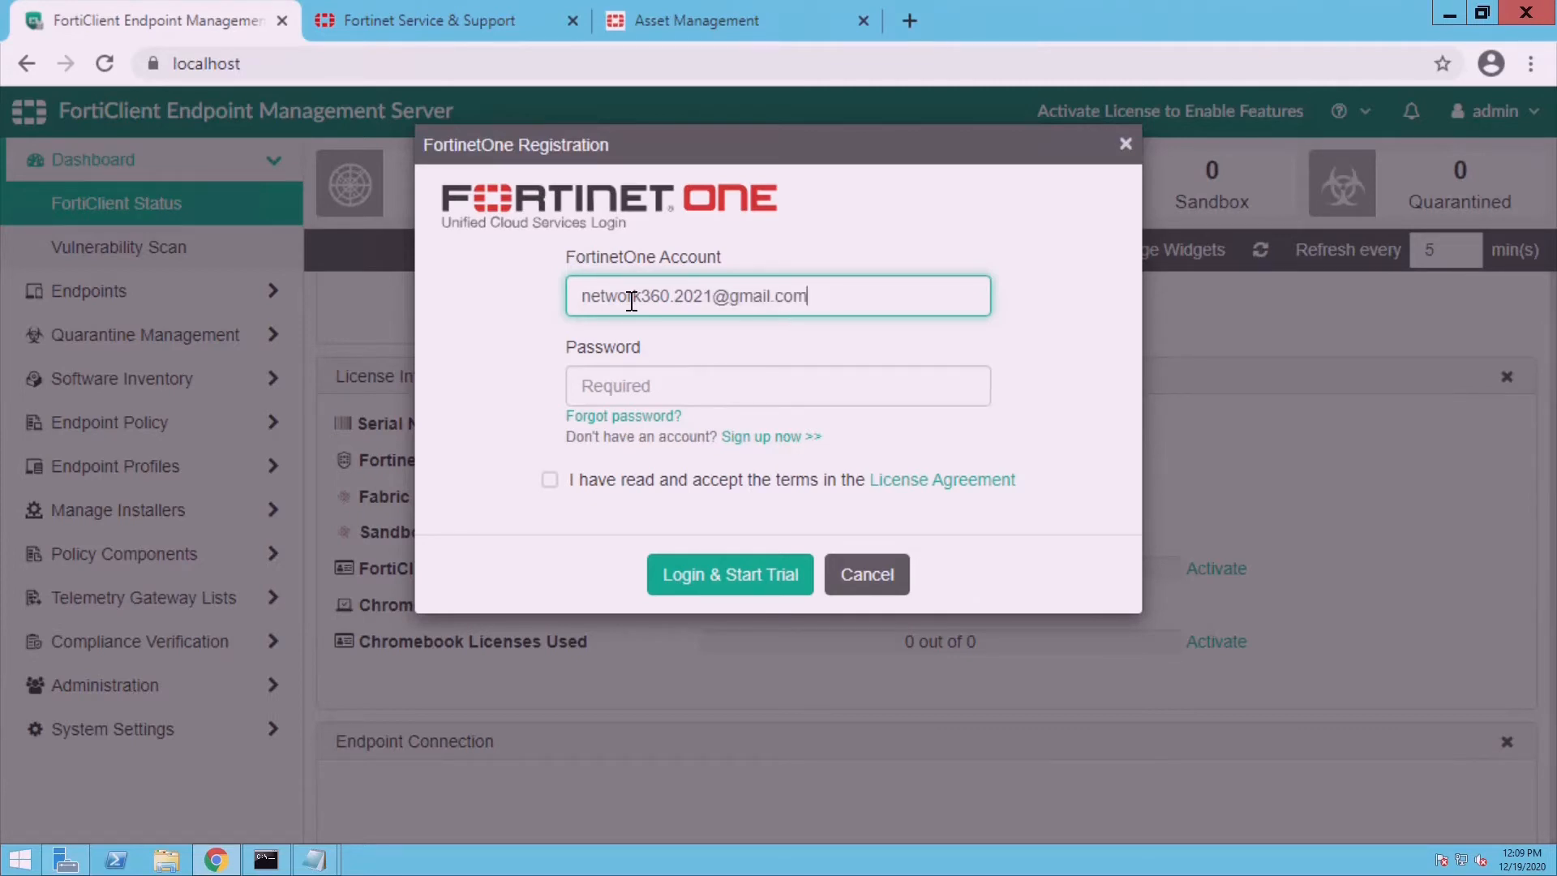
pyautogui.press('Tab')
pyautogui.write('•••••••')
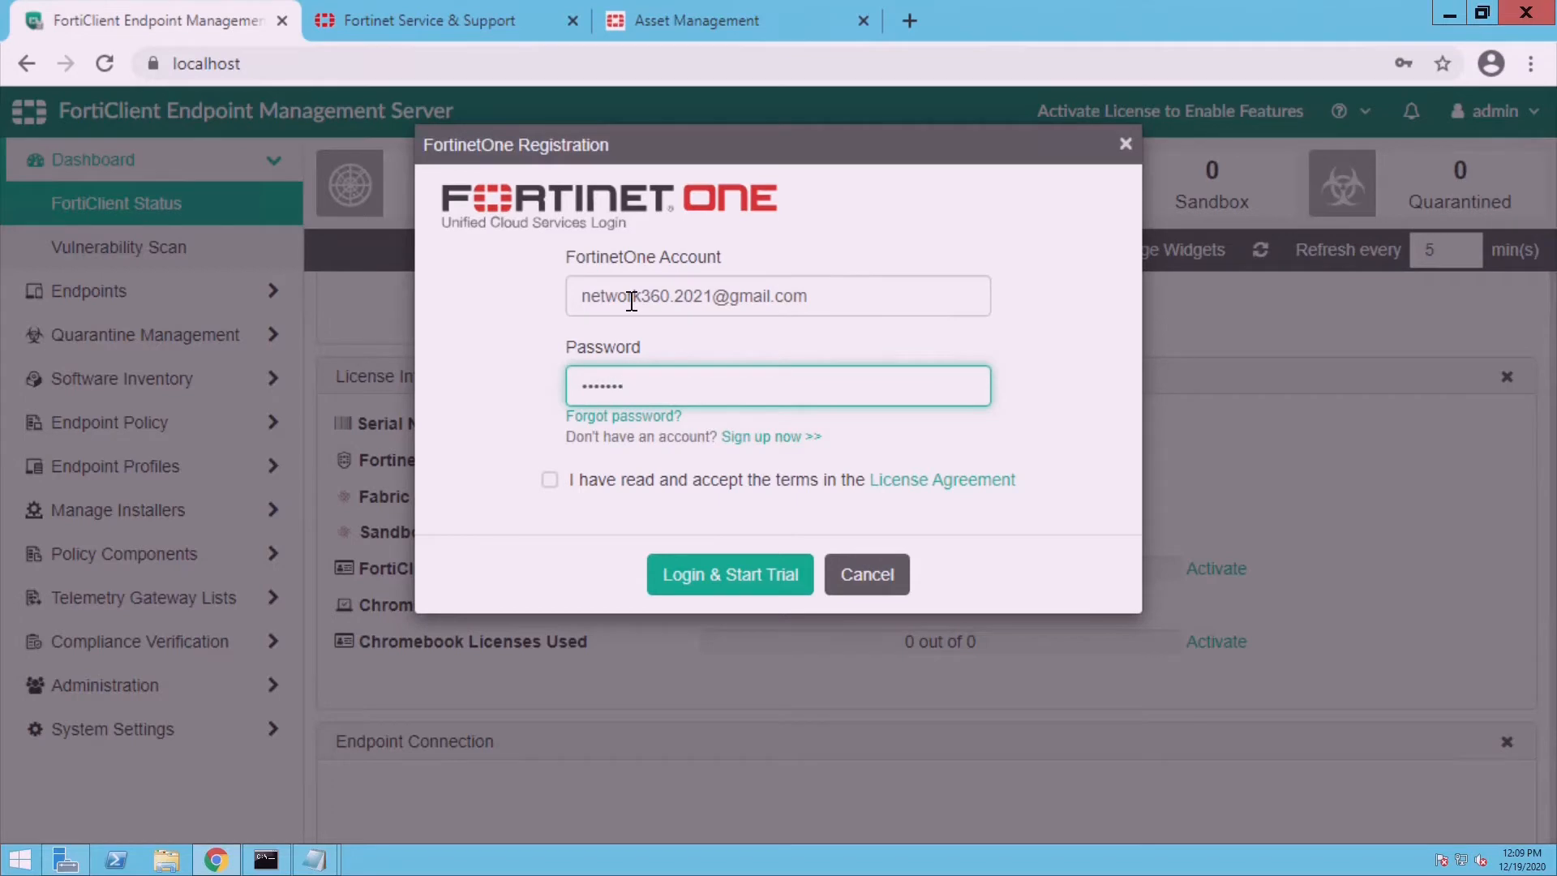
pyautogui.write('••')
pyautogui.click(550, 480)
pyautogui.click(724, 592)
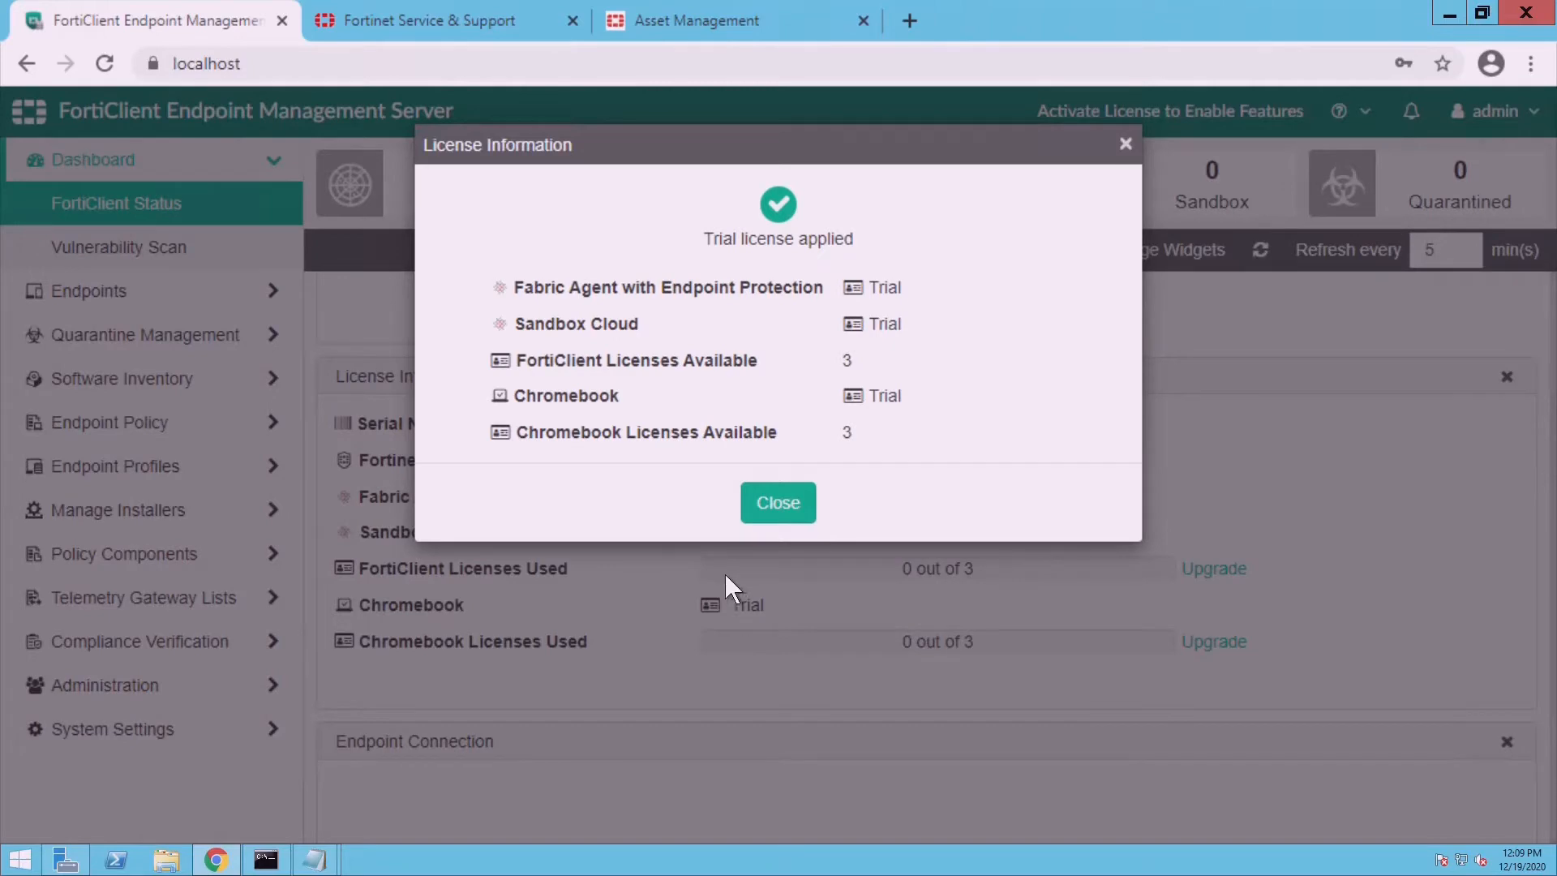
pyautogui.click(787, 517)
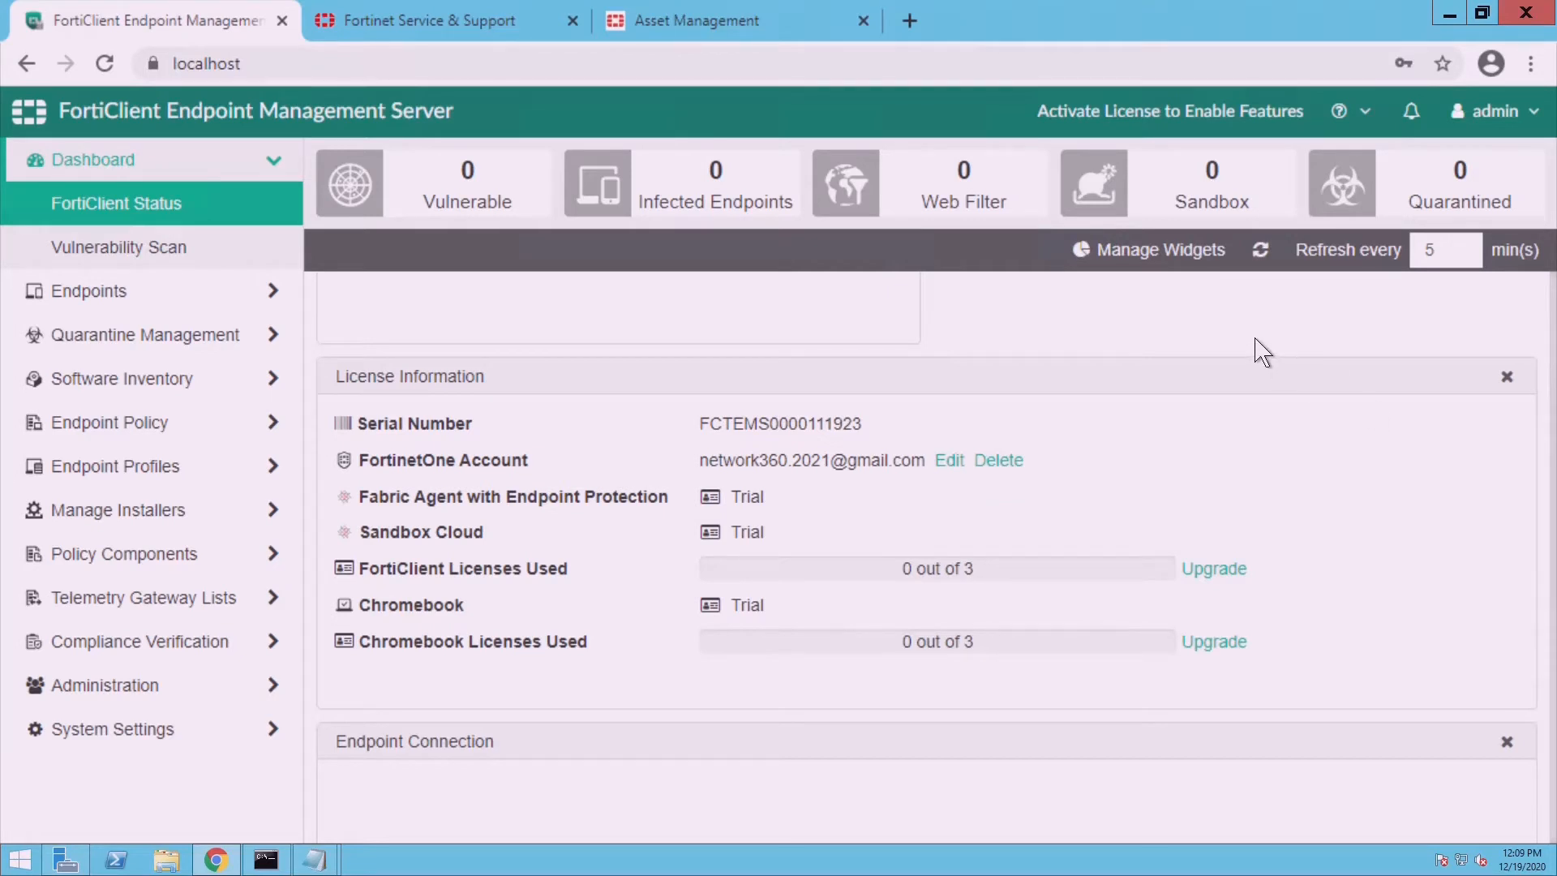
# - Open Administration > Configure License and select the server's Hardware ID value
pyautogui.scroll(4, 1262, 350)
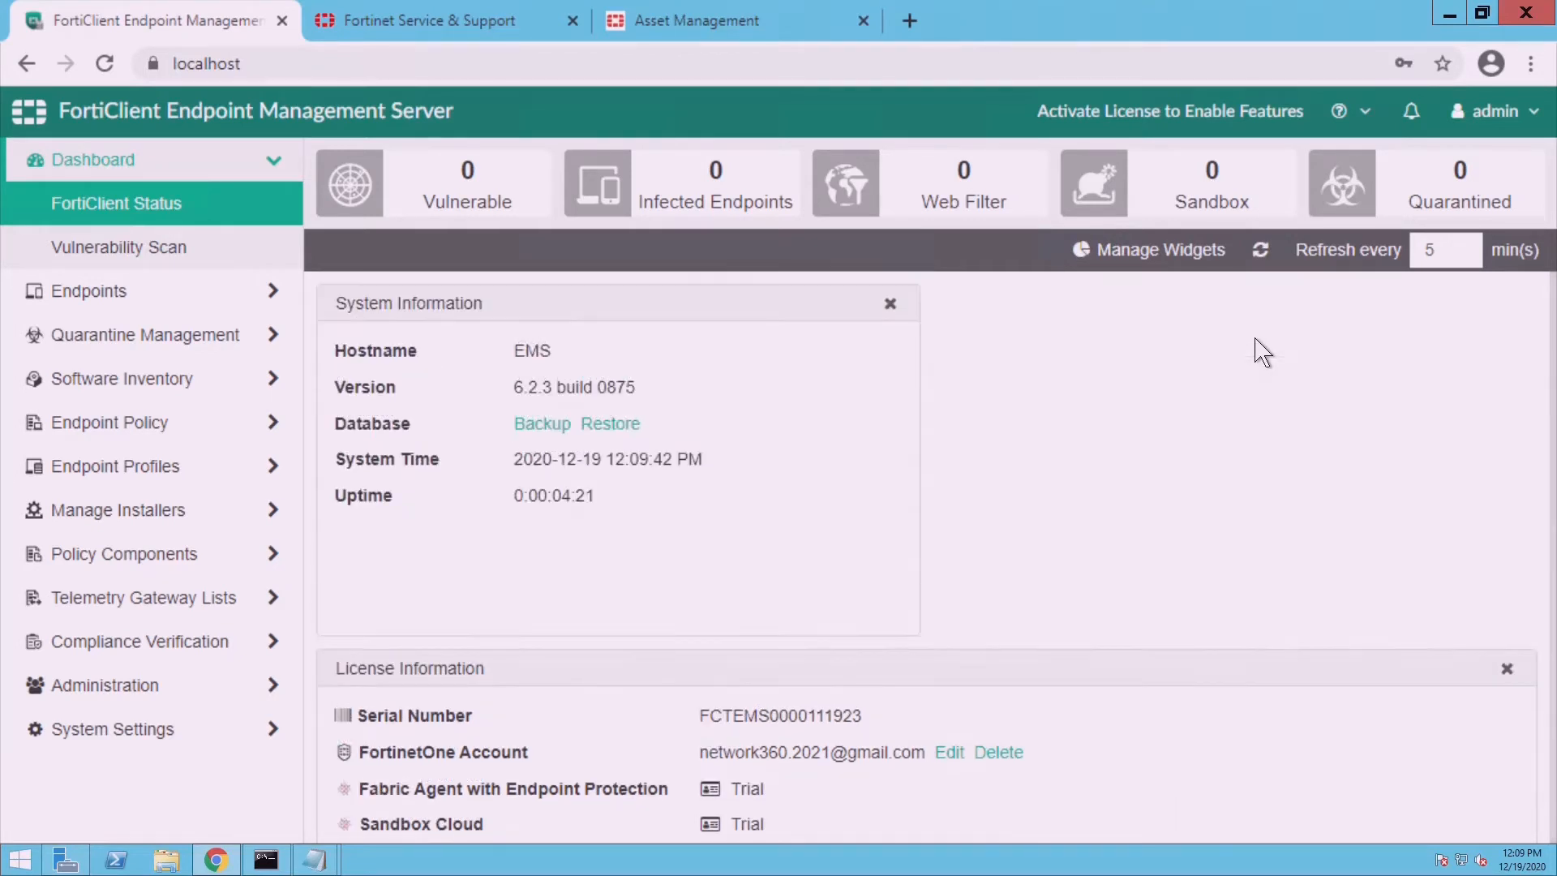
pyautogui.scroll(-3, 1262, 351)
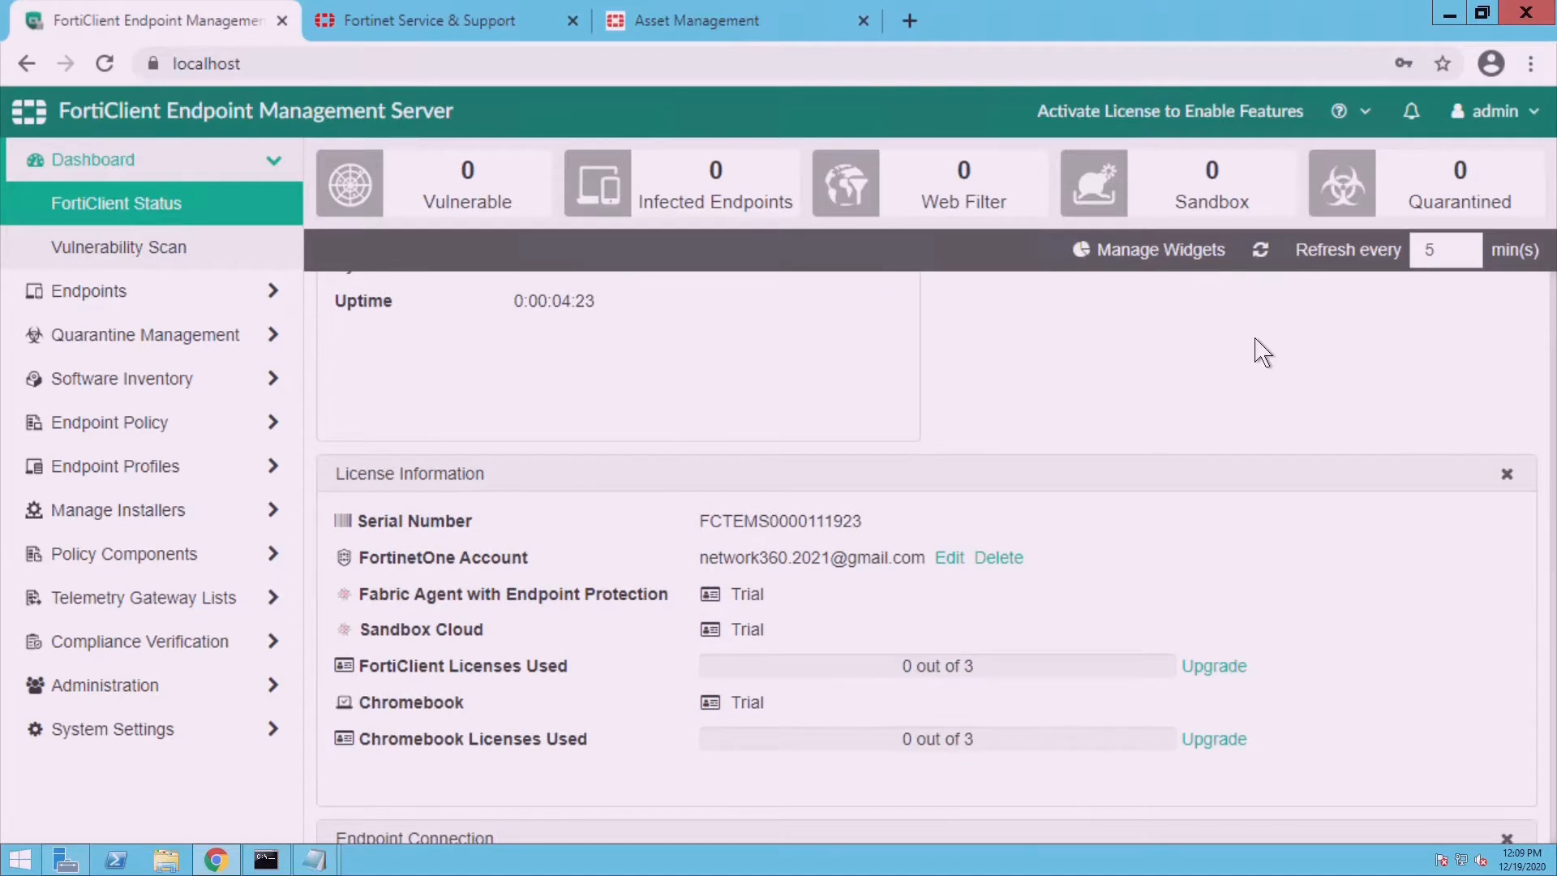
pyautogui.scroll(-3, 1262, 350)
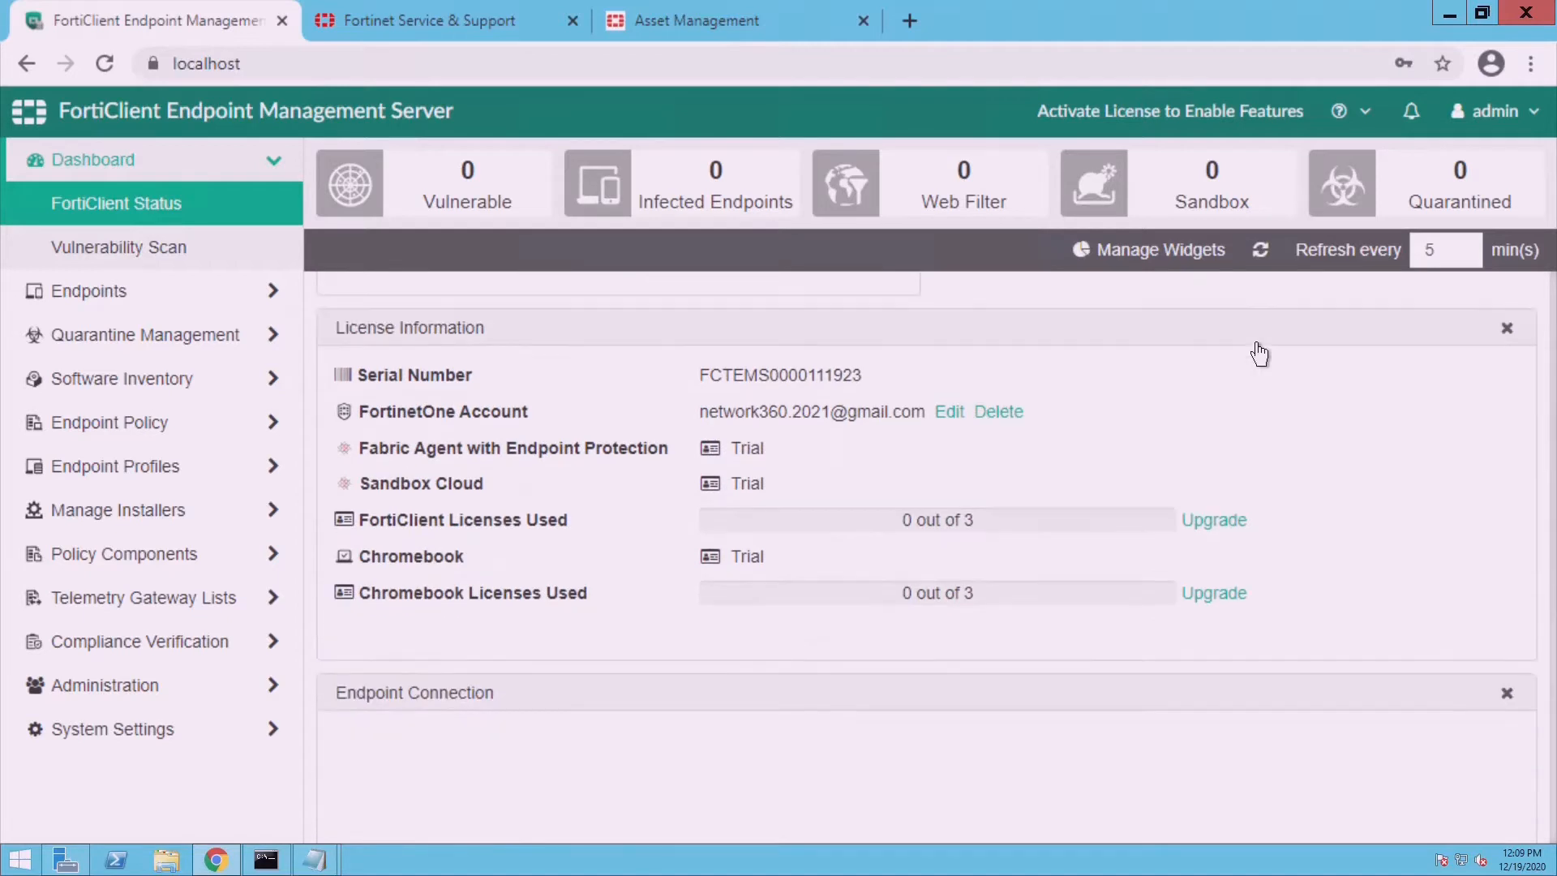
pyautogui.click(169, 702)
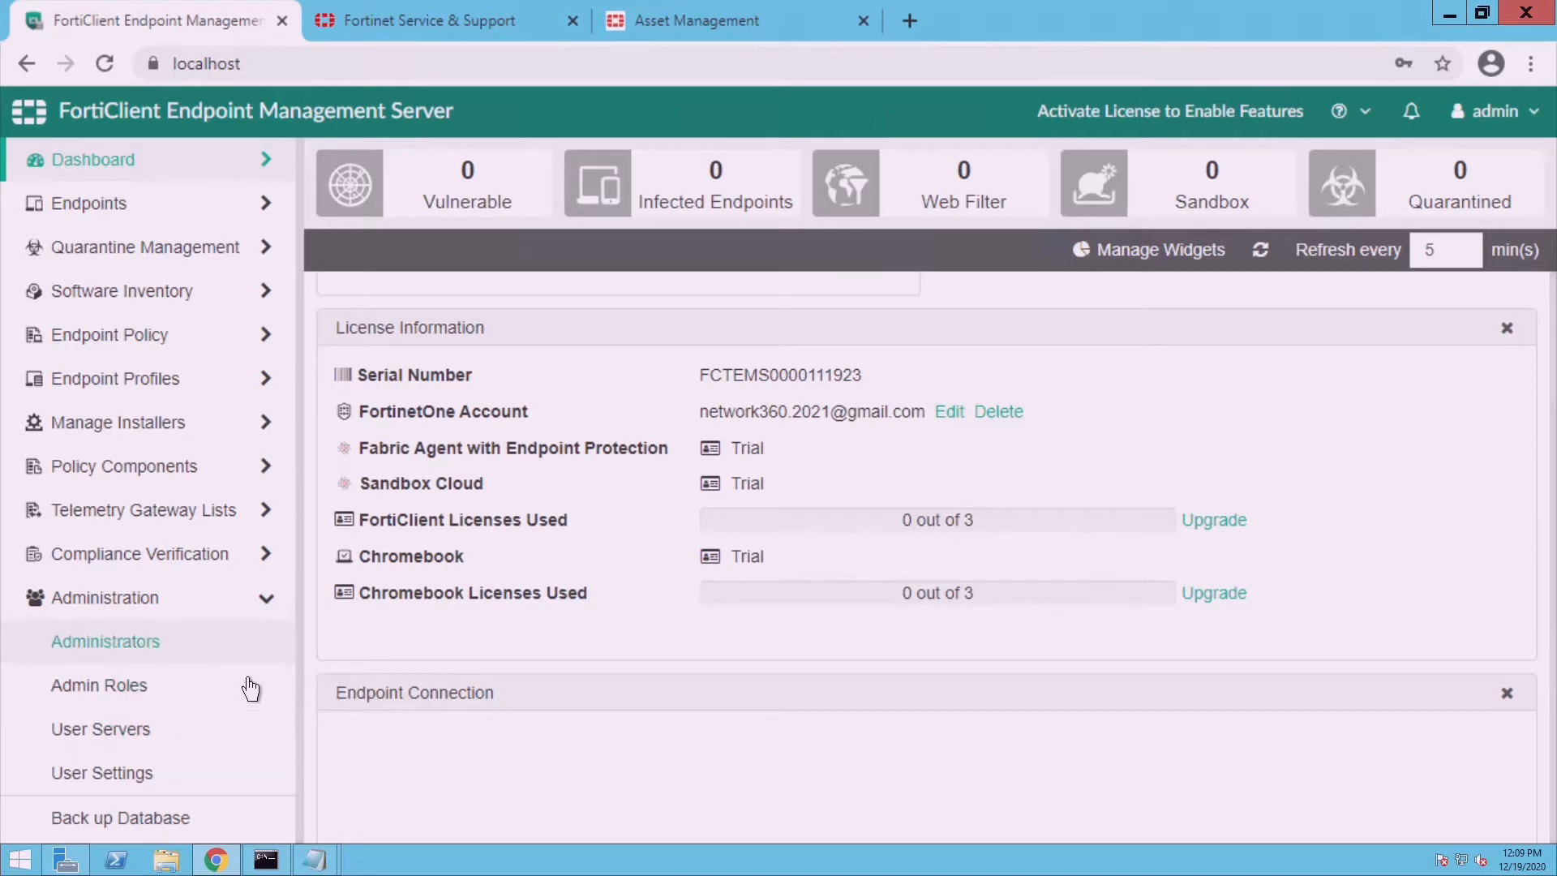
pyautogui.scroll(-3, 250, 689)
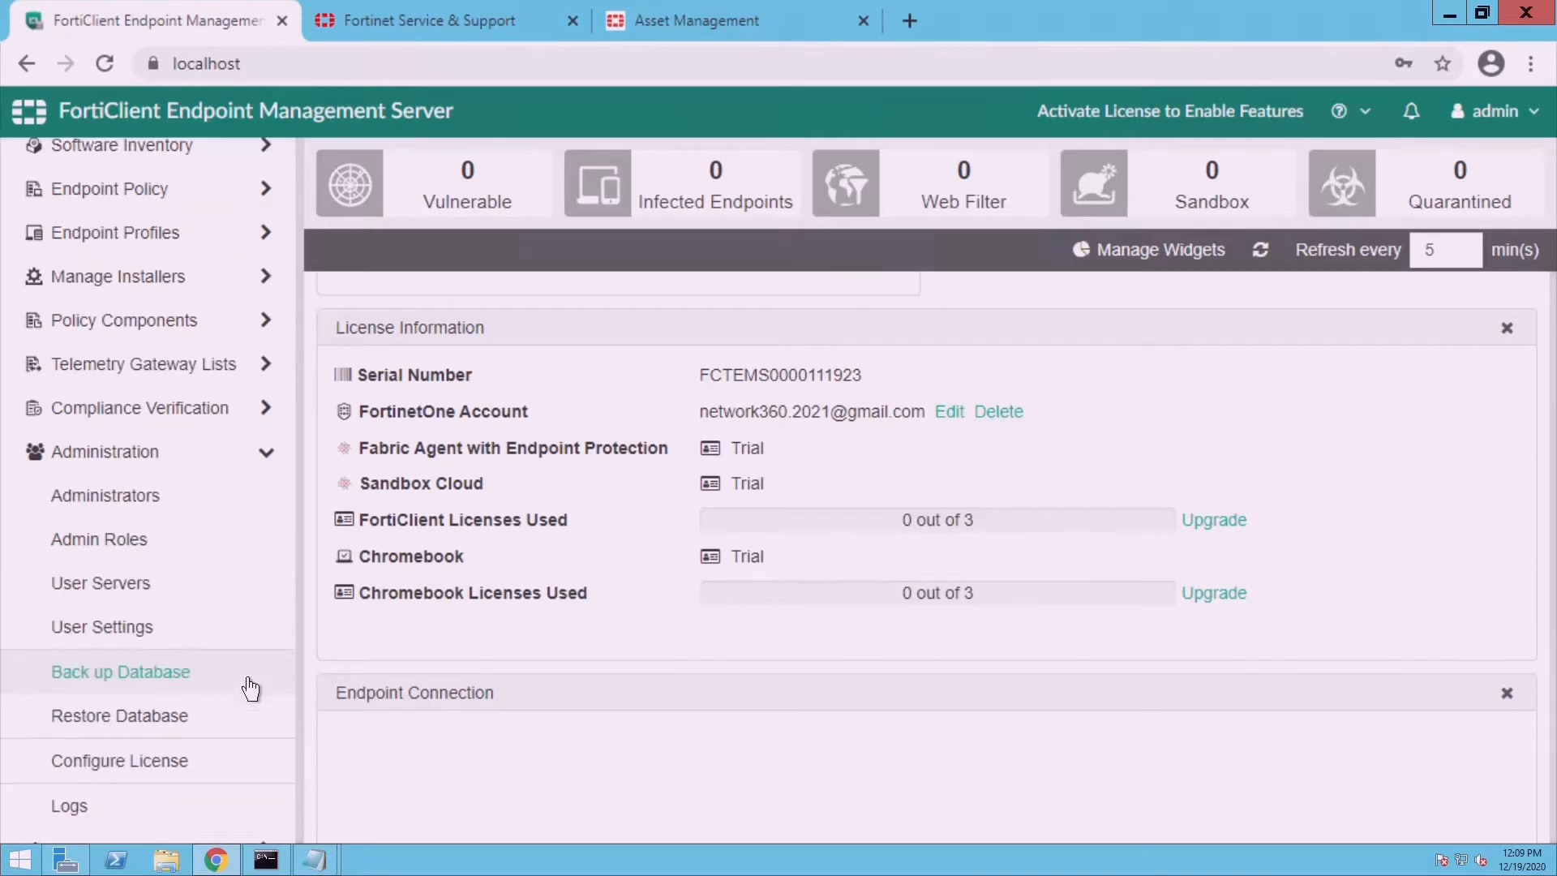
pyautogui.click(195, 746)
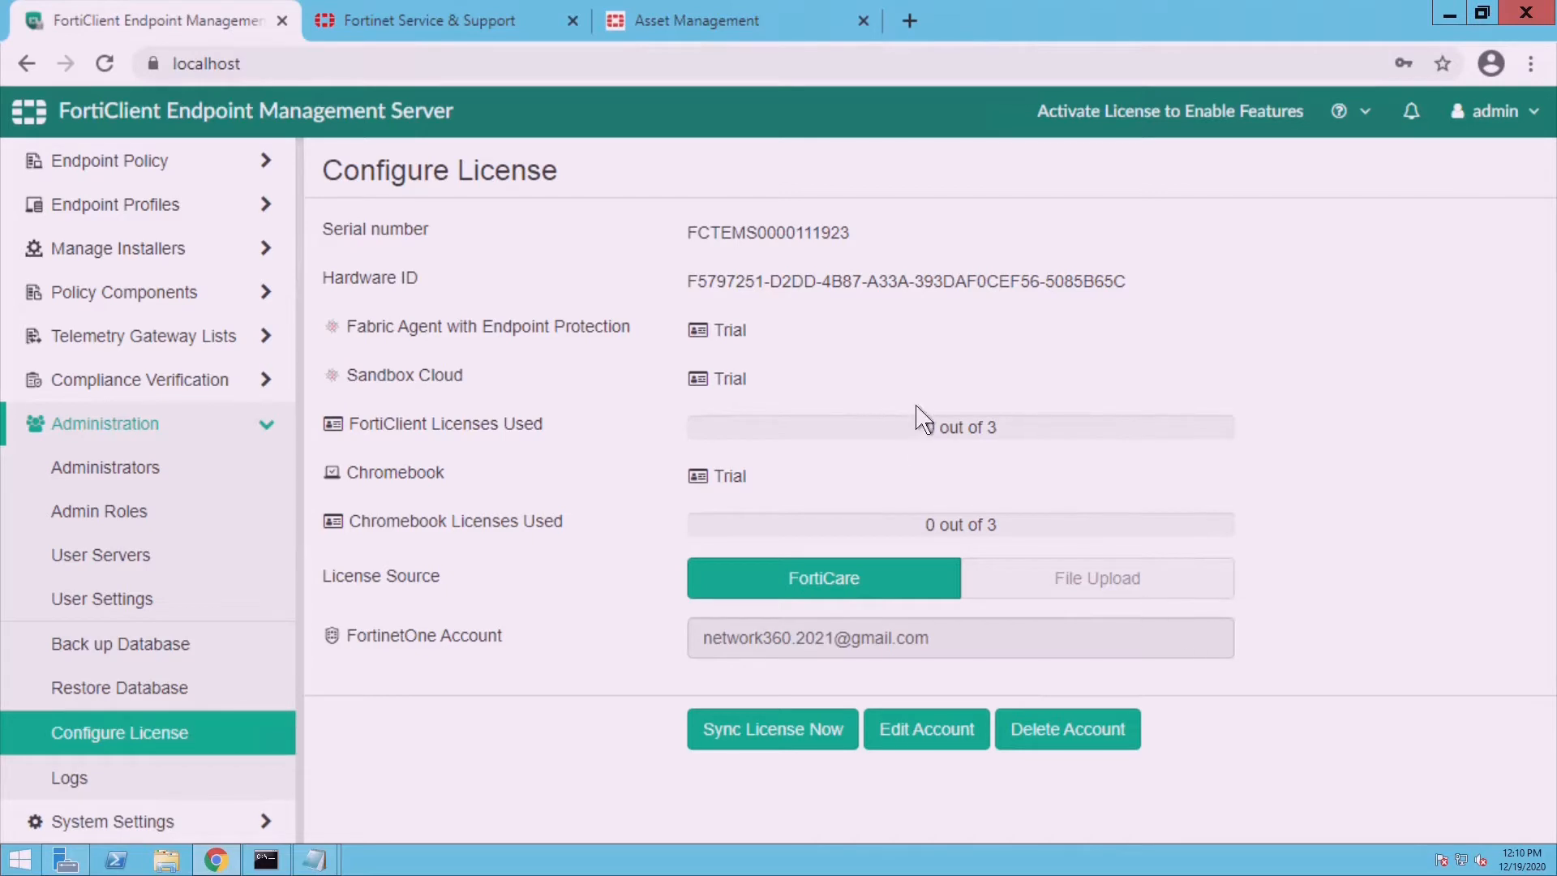
pyautogui.moveTo(687, 281); pyautogui.dragTo(1144, 294)
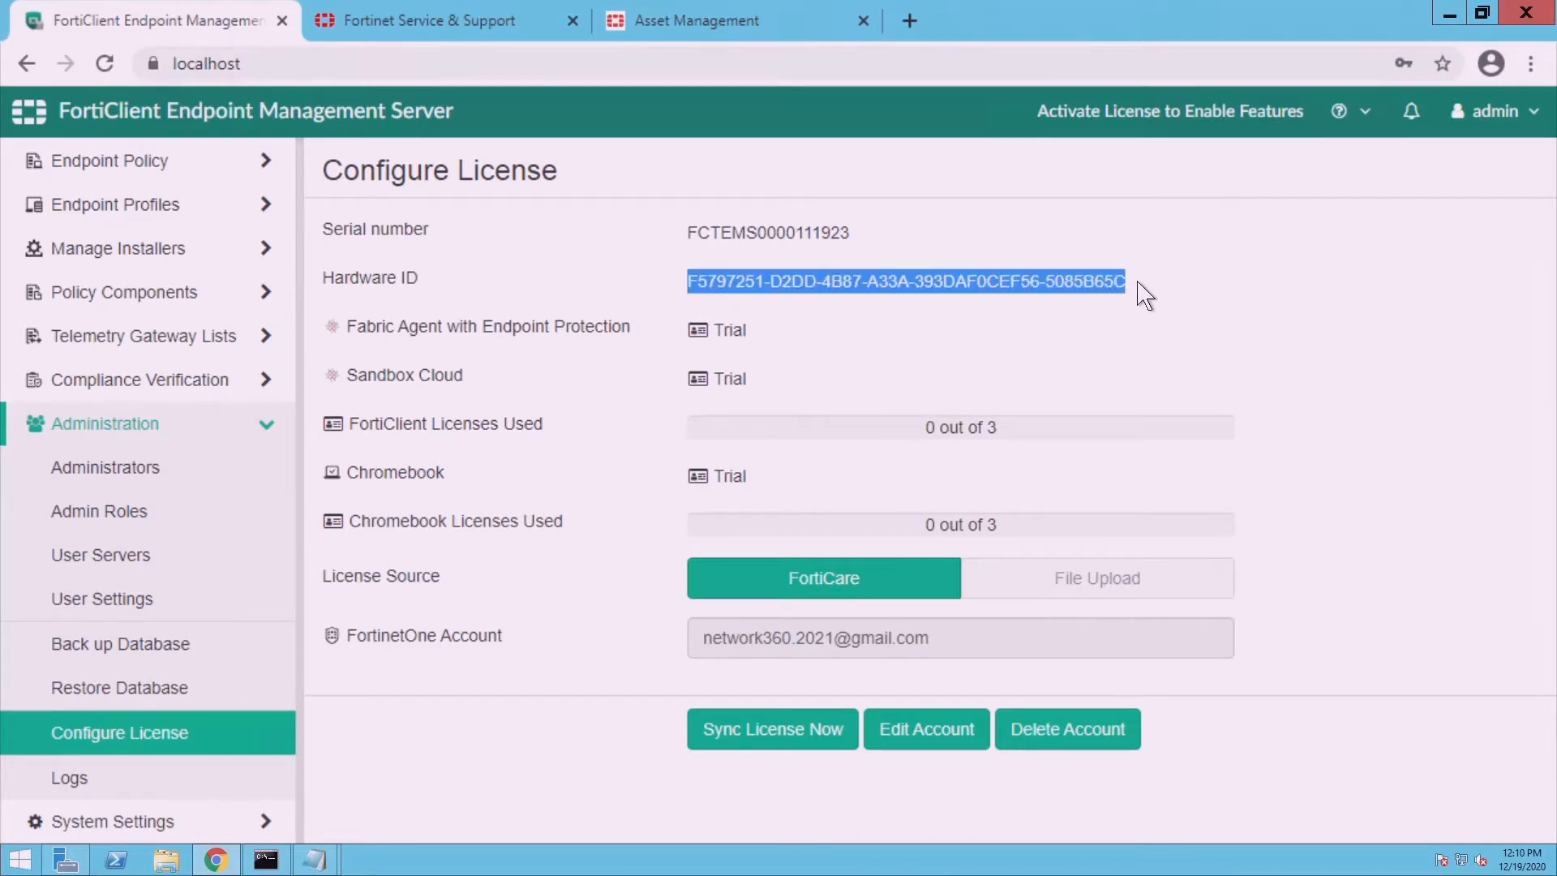
# - Open the registered FortiClient EMS product's details in FortiCloud Asset Management
pyautogui.click(676, 25)
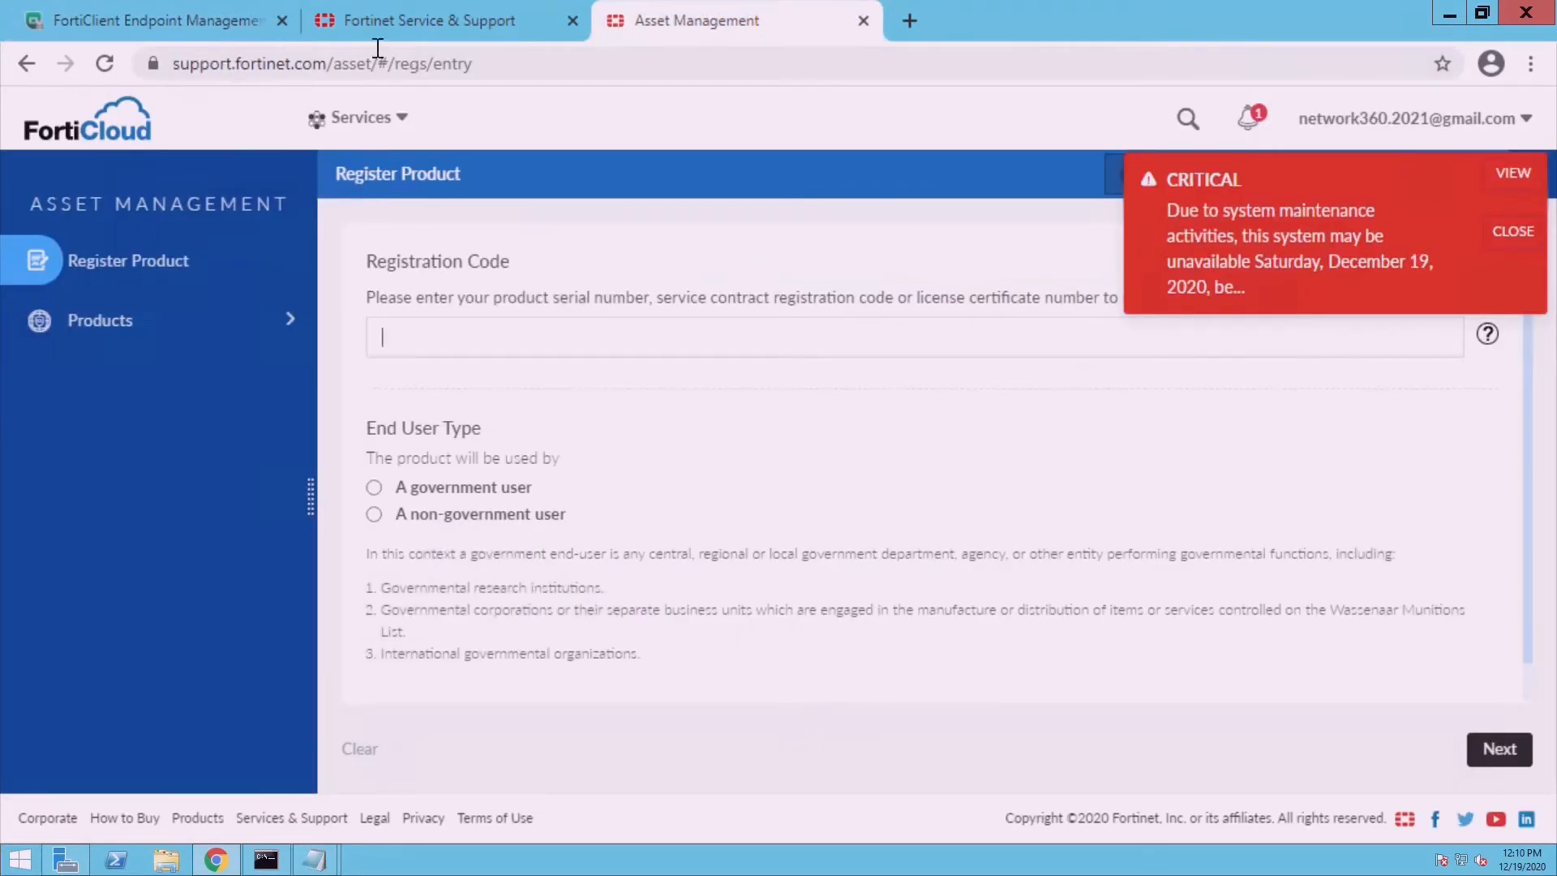
pyautogui.click(864, 20)
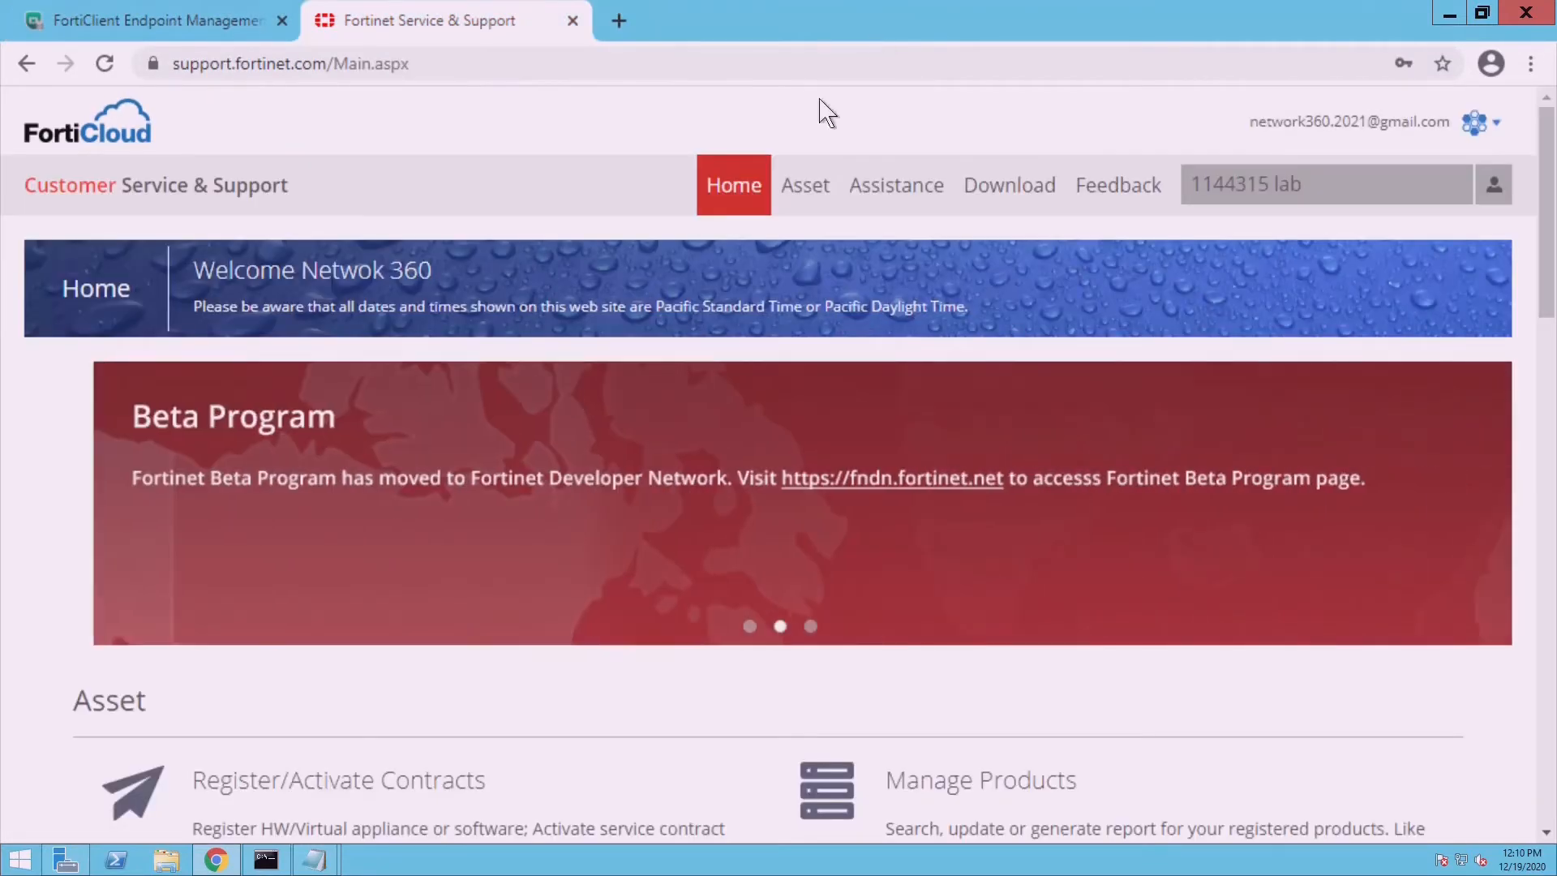
pyautogui.moveTo(808, 195)
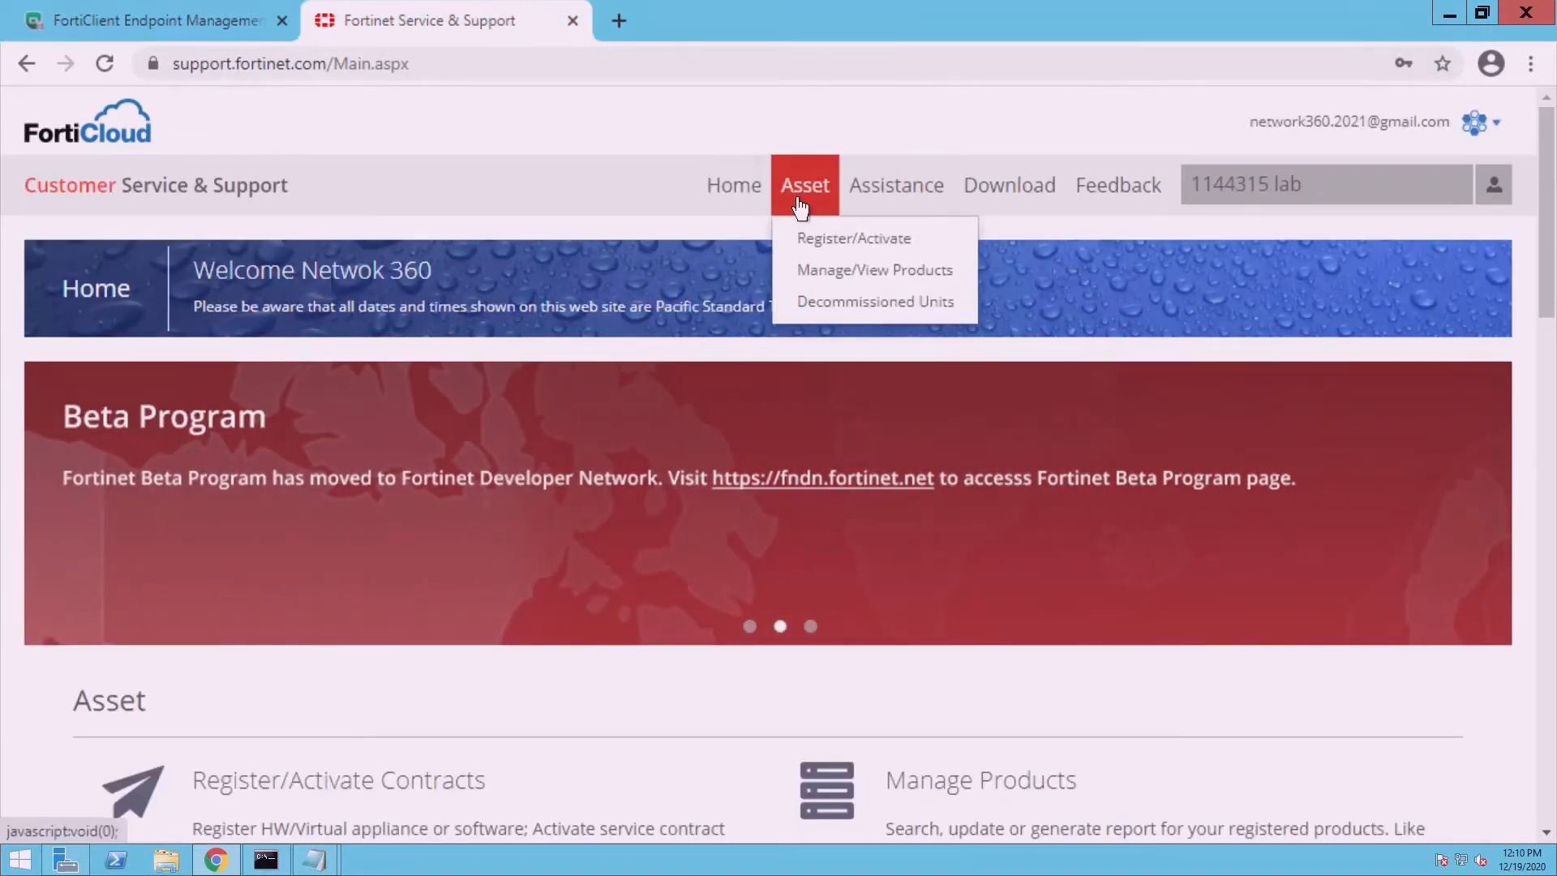
pyautogui.click(843, 278)
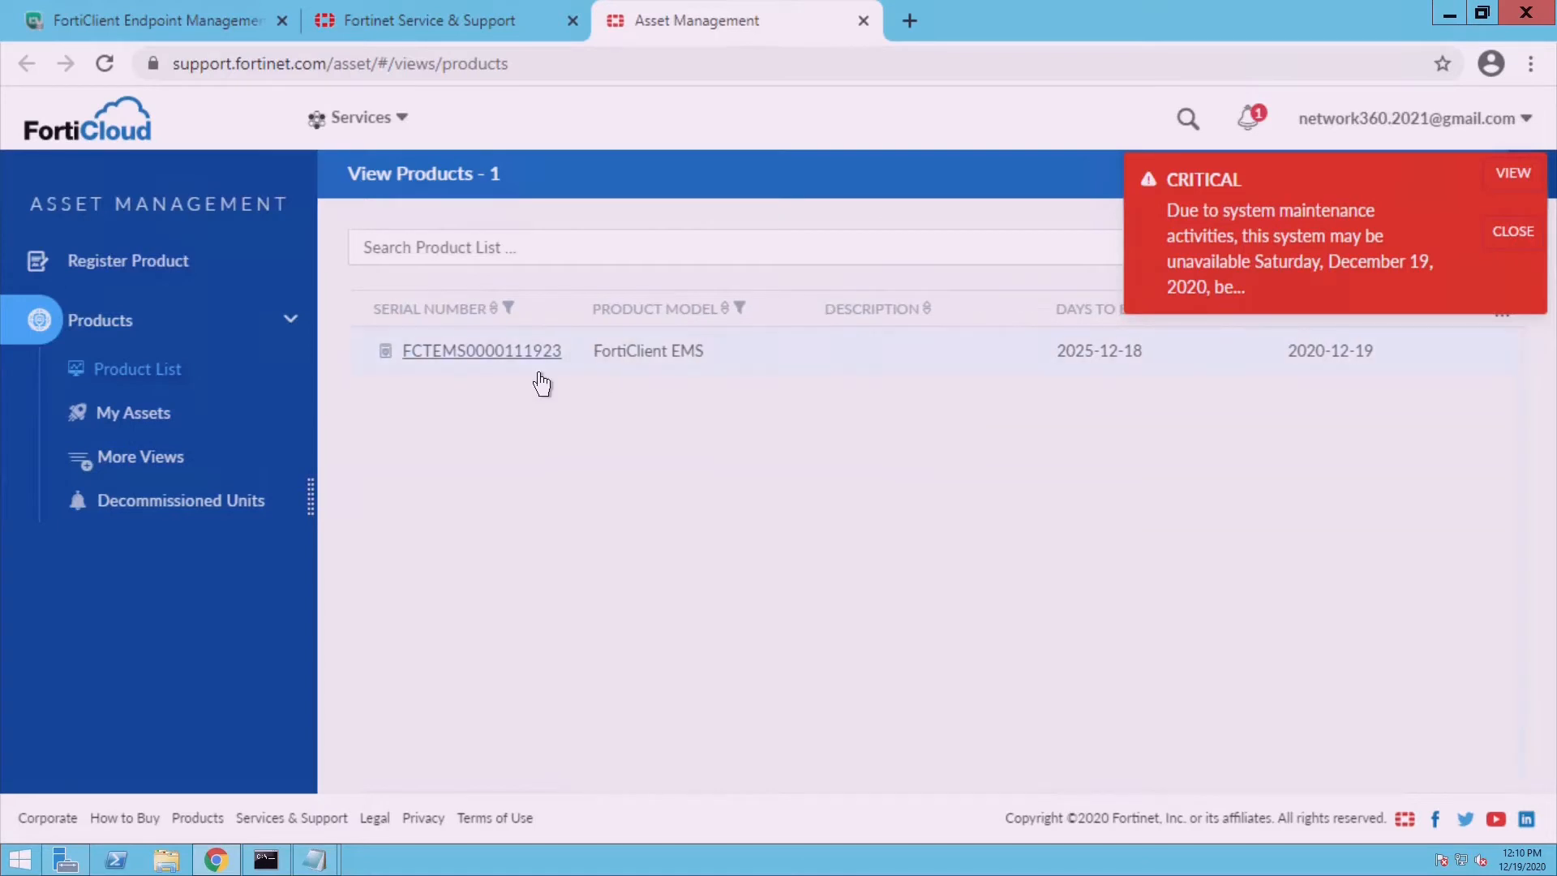
pyautogui.click(538, 374)
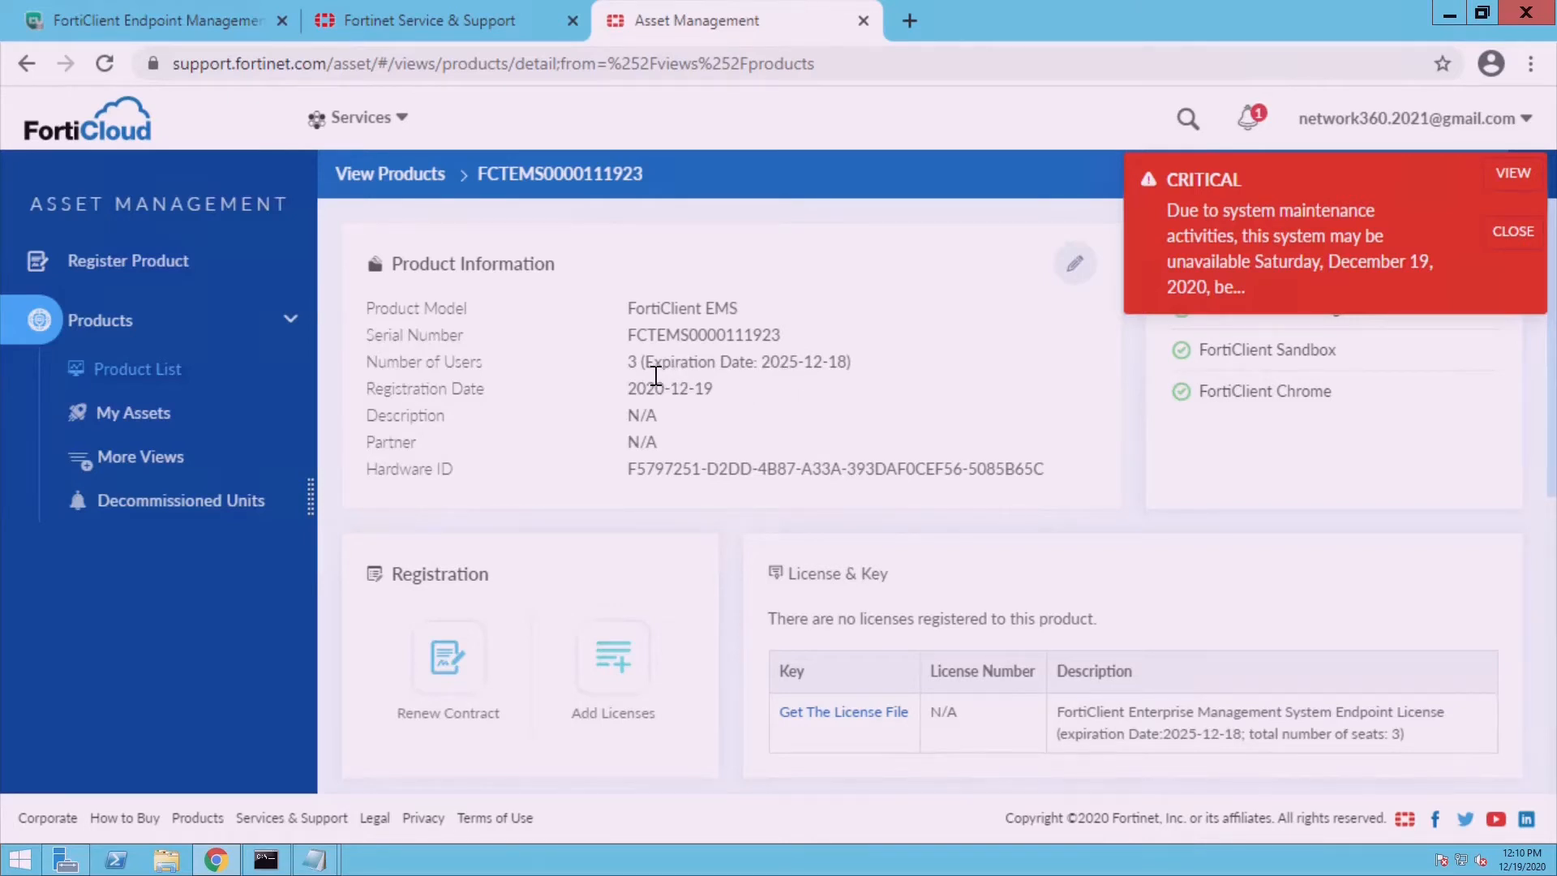
# - Select the 2025 year in the product's license expiration date
pyautogui.moveTo(655, 376); pyautogui.dragTo(799, 364)
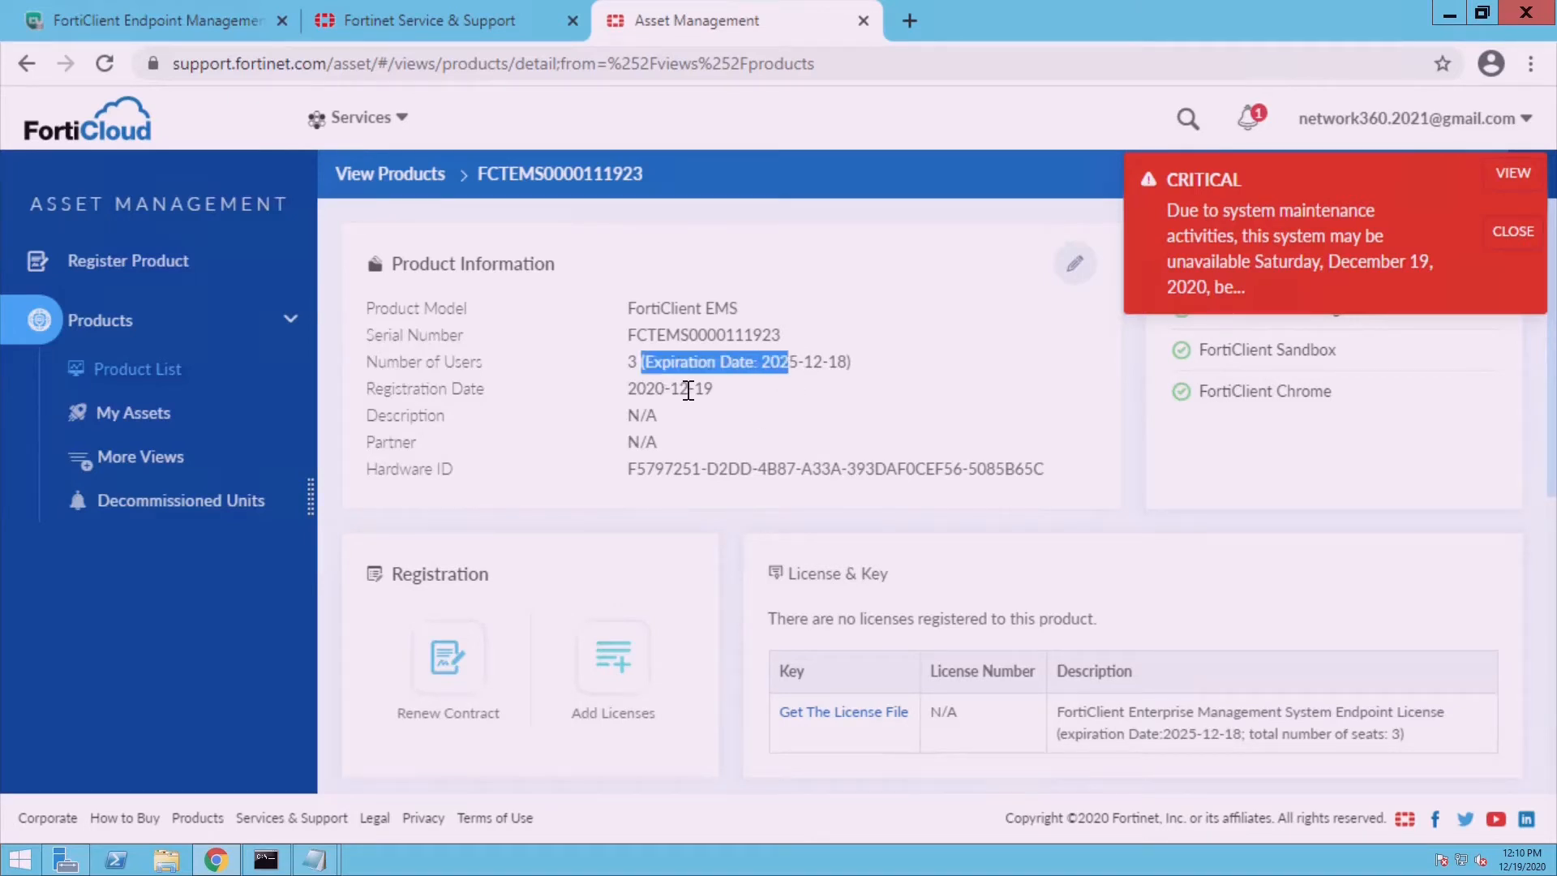
pyautogui.click(646, 385)
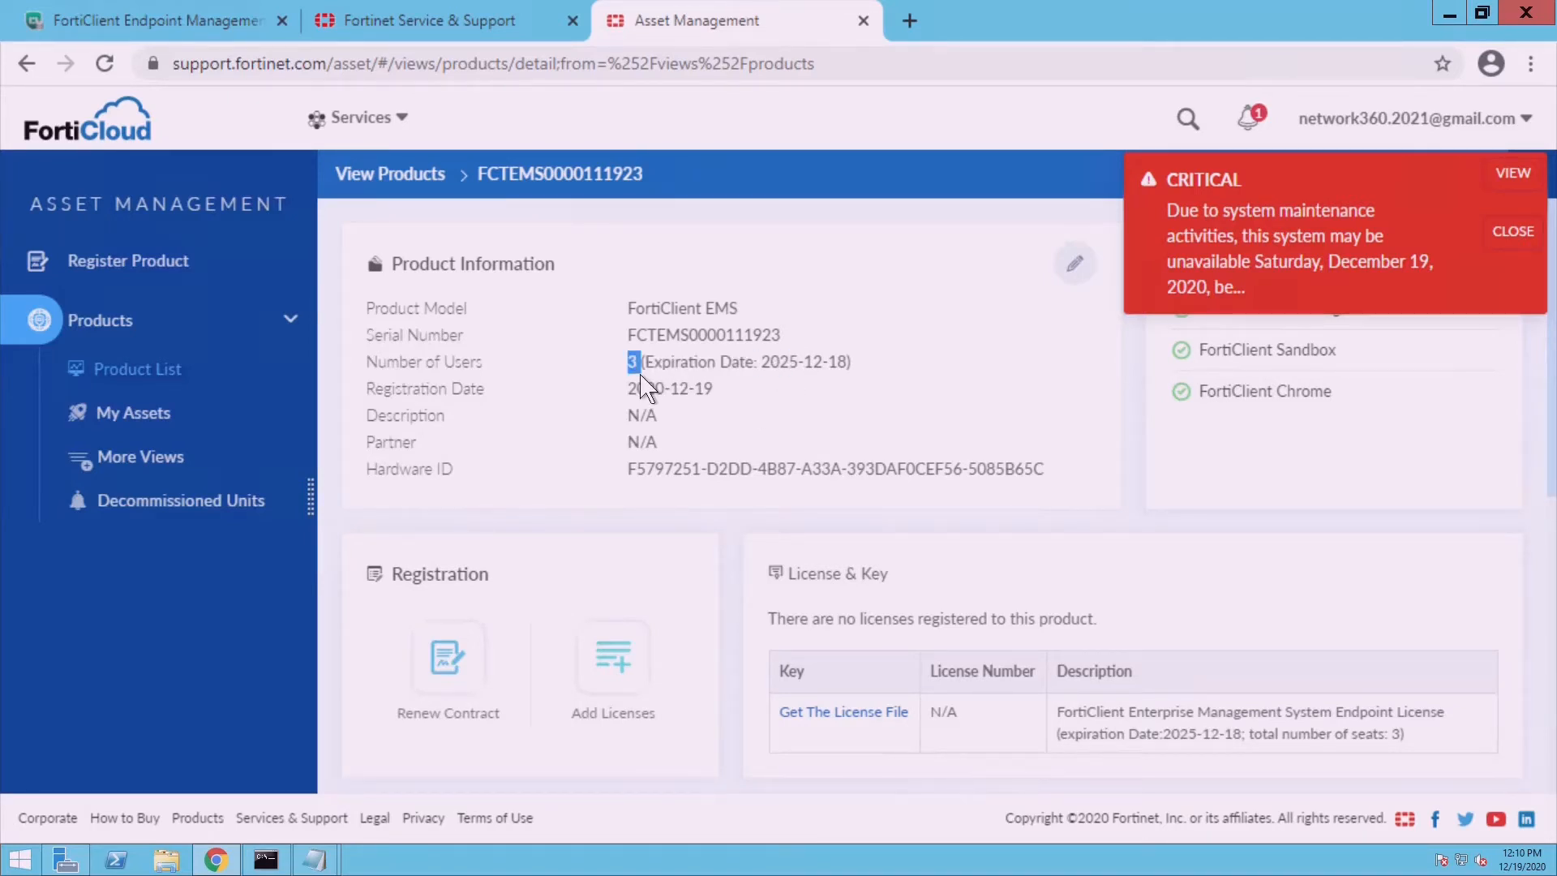
pyautogui.doubleClick(775, 376)
pyautogui.scroll(-1, 1407, 411)
pyautogui.scroll(-5, 961, 487)
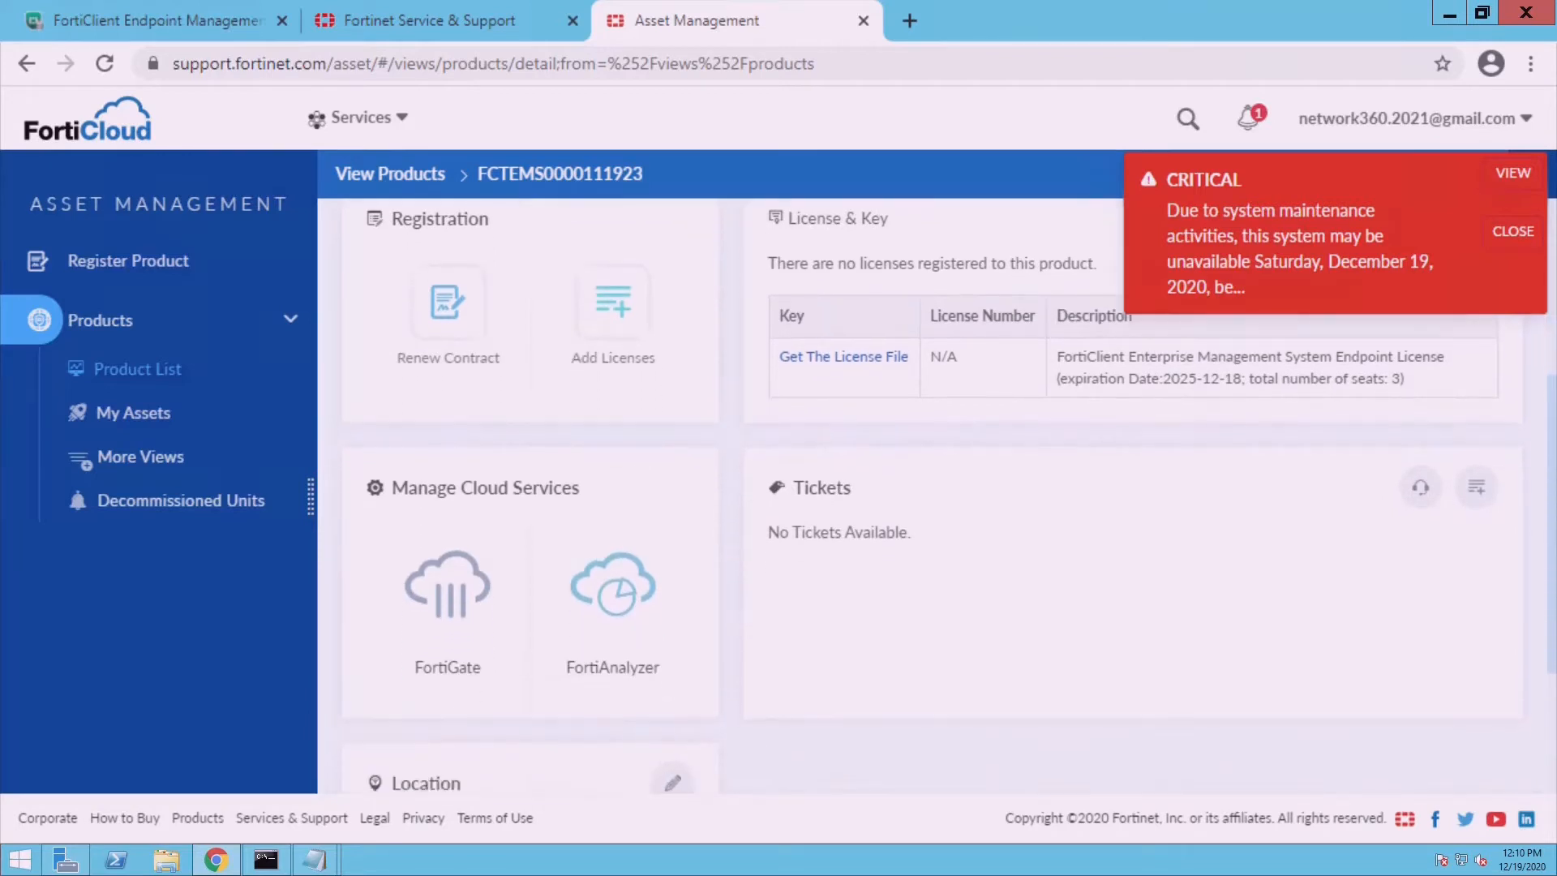
pyautogui.scroll(5, 1544, 288)
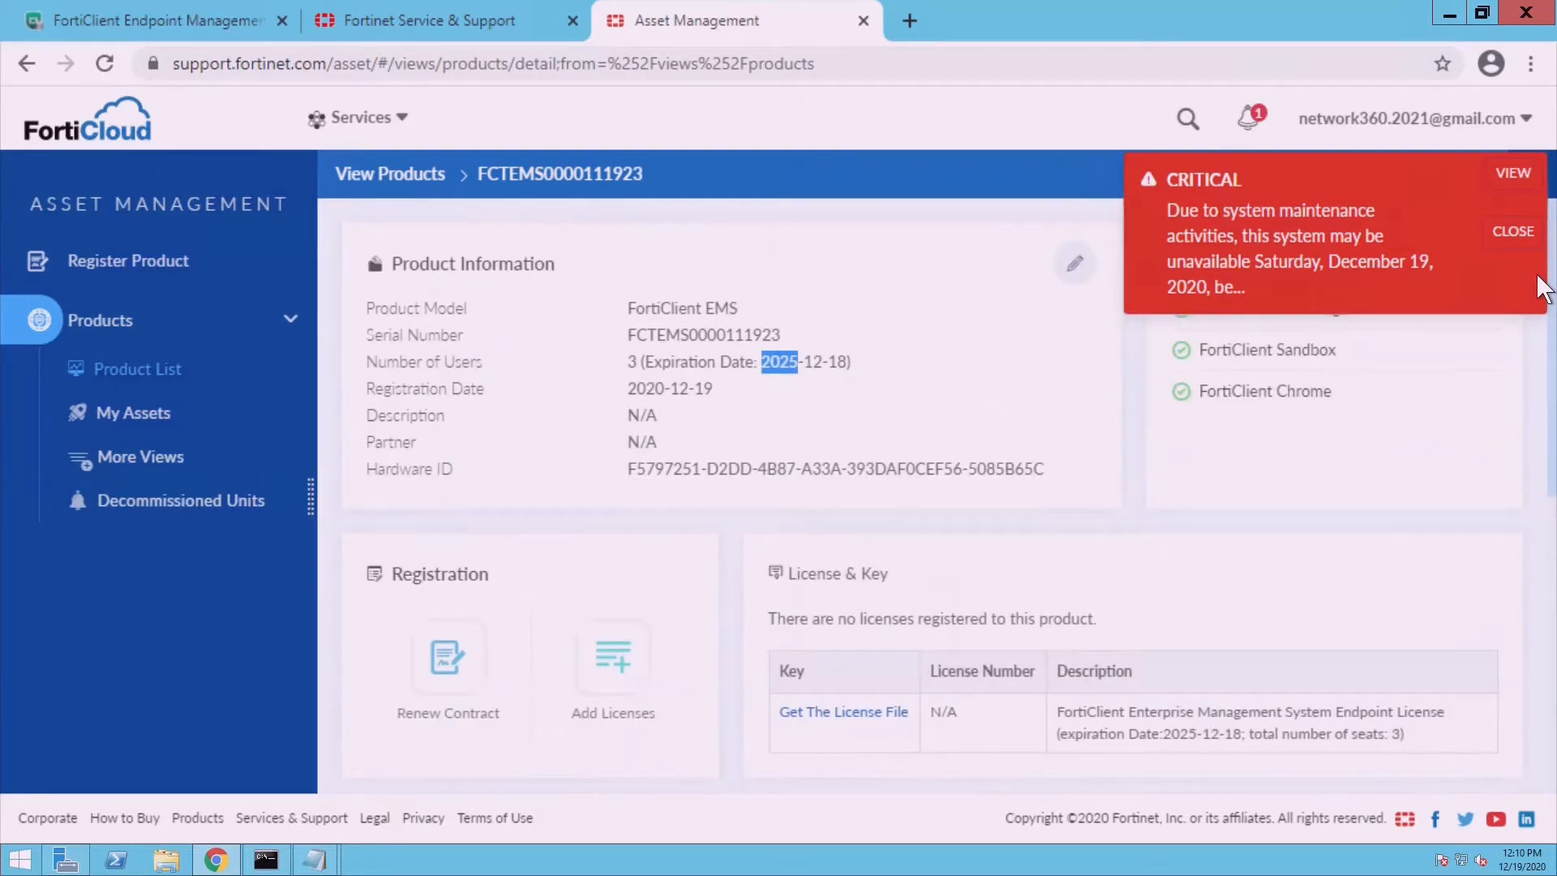
# - Dismiss the critical maintenance notice and return to the EMS Configure License page
pyautogui.click(452, 34)
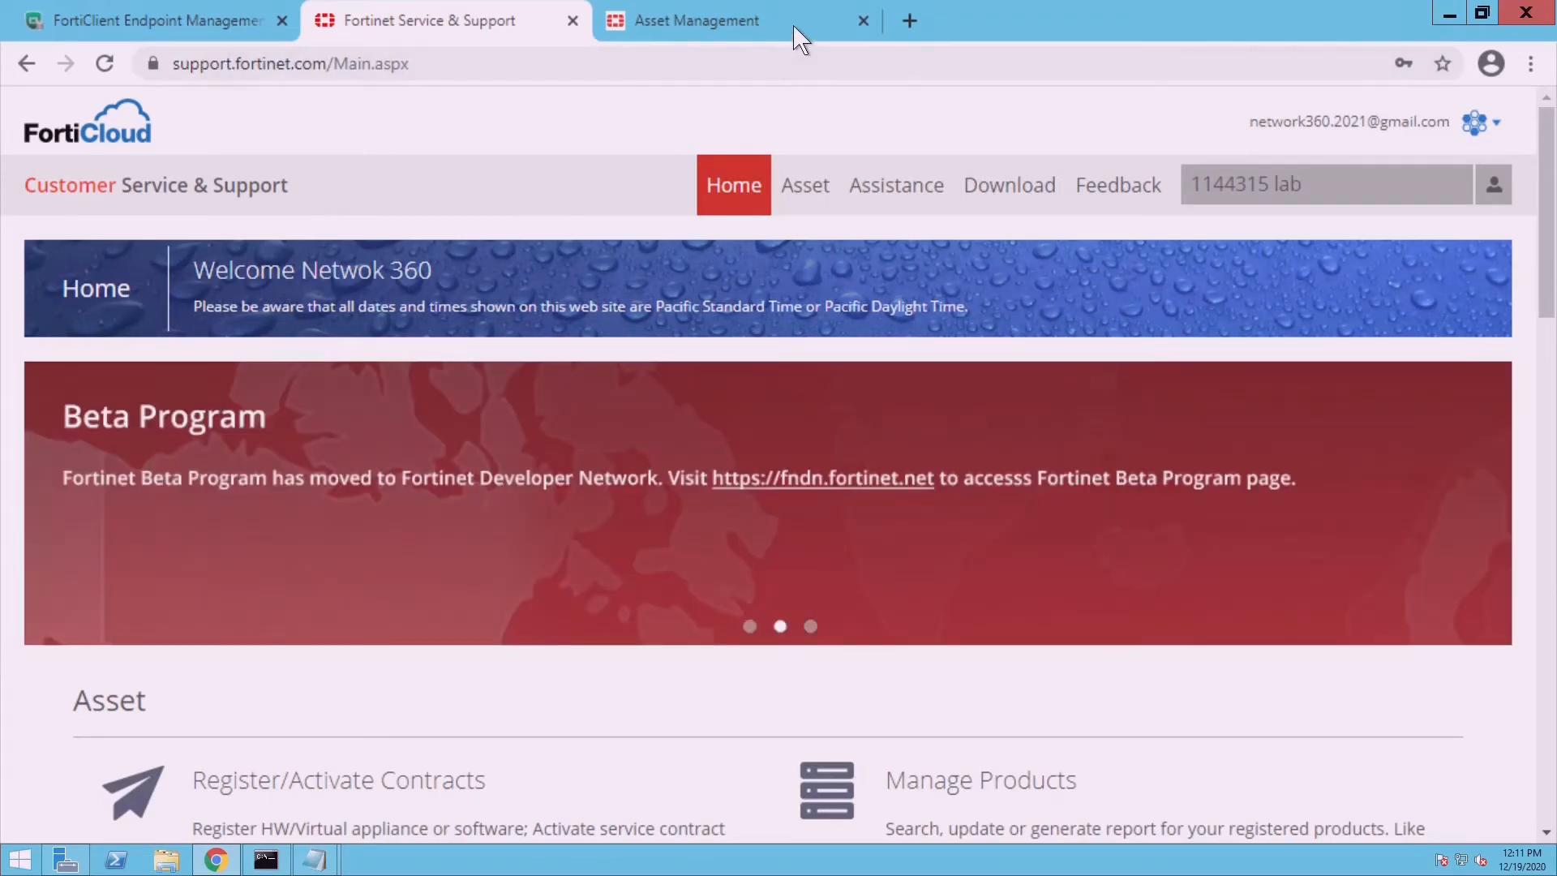
pyautogui.click(800, 37)
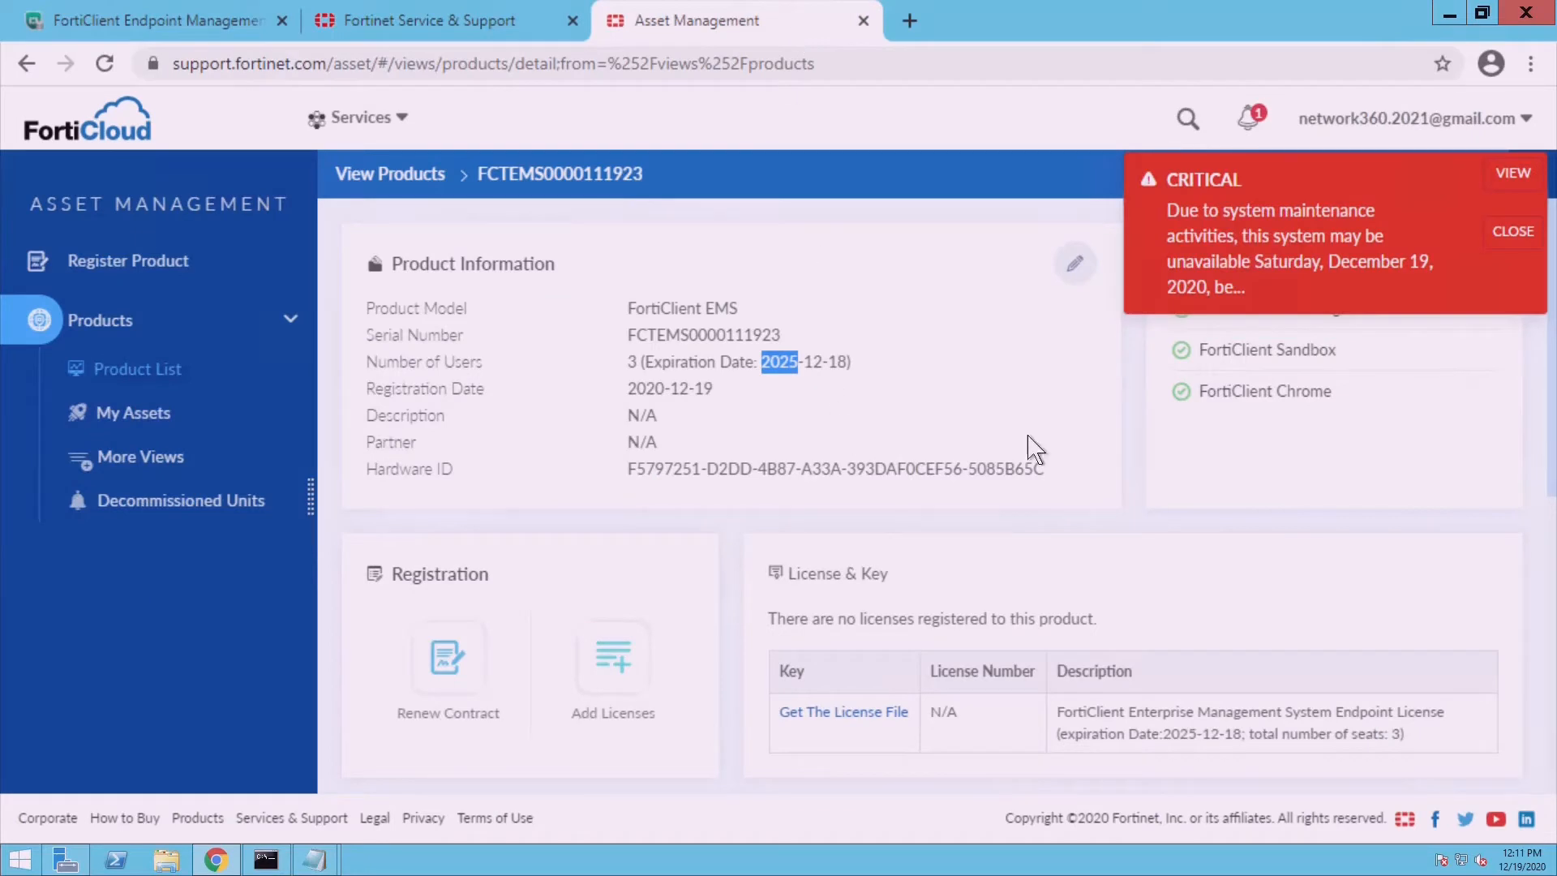
pyautogui.click(1537, 247)
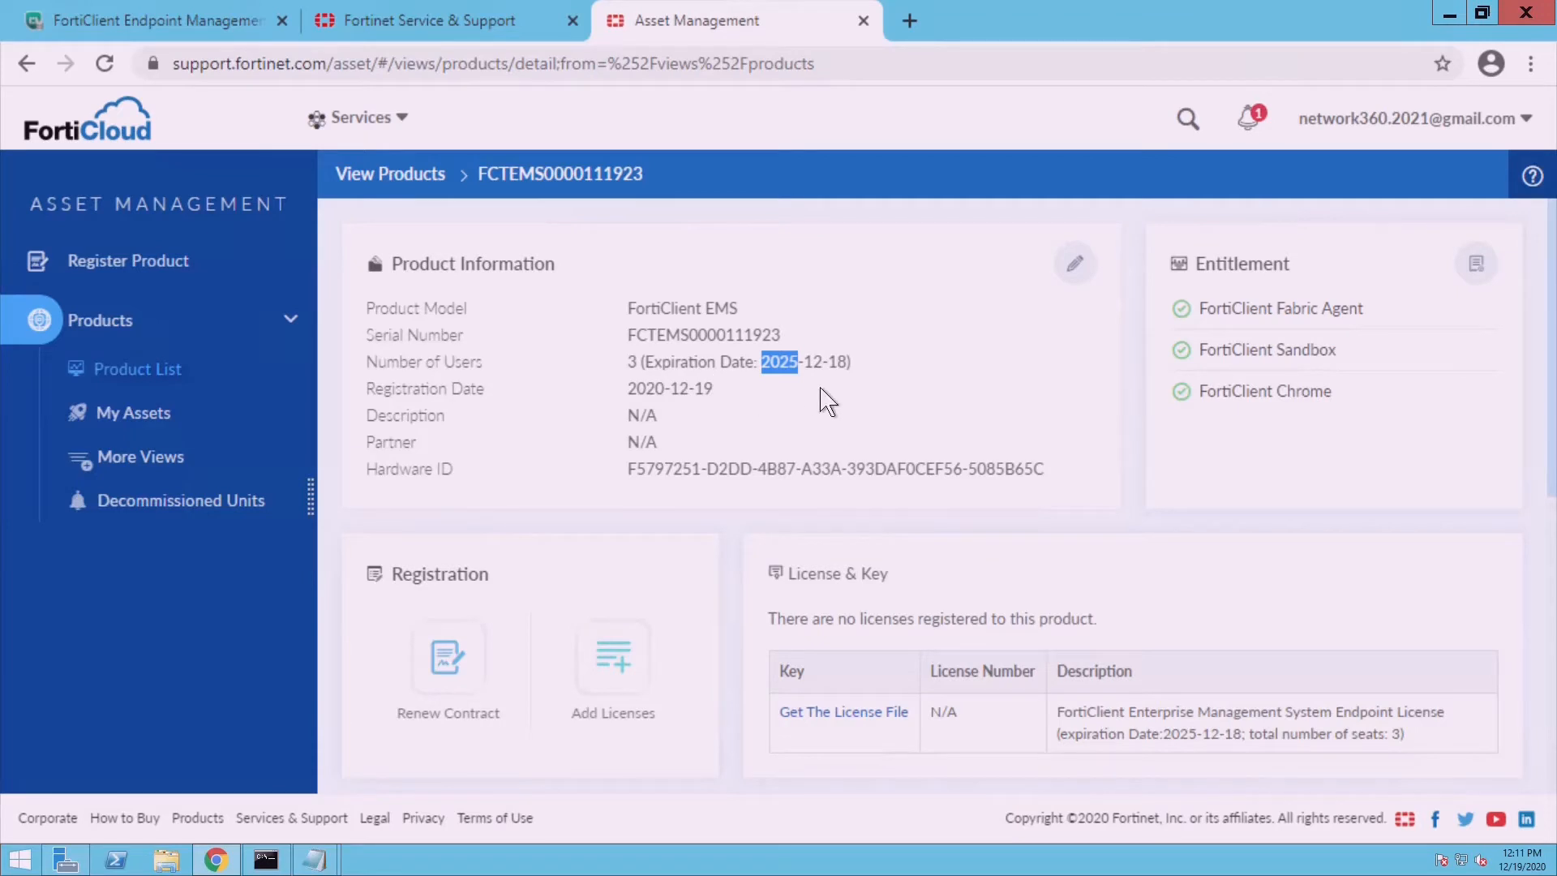
pyautogui.click(92, 36)
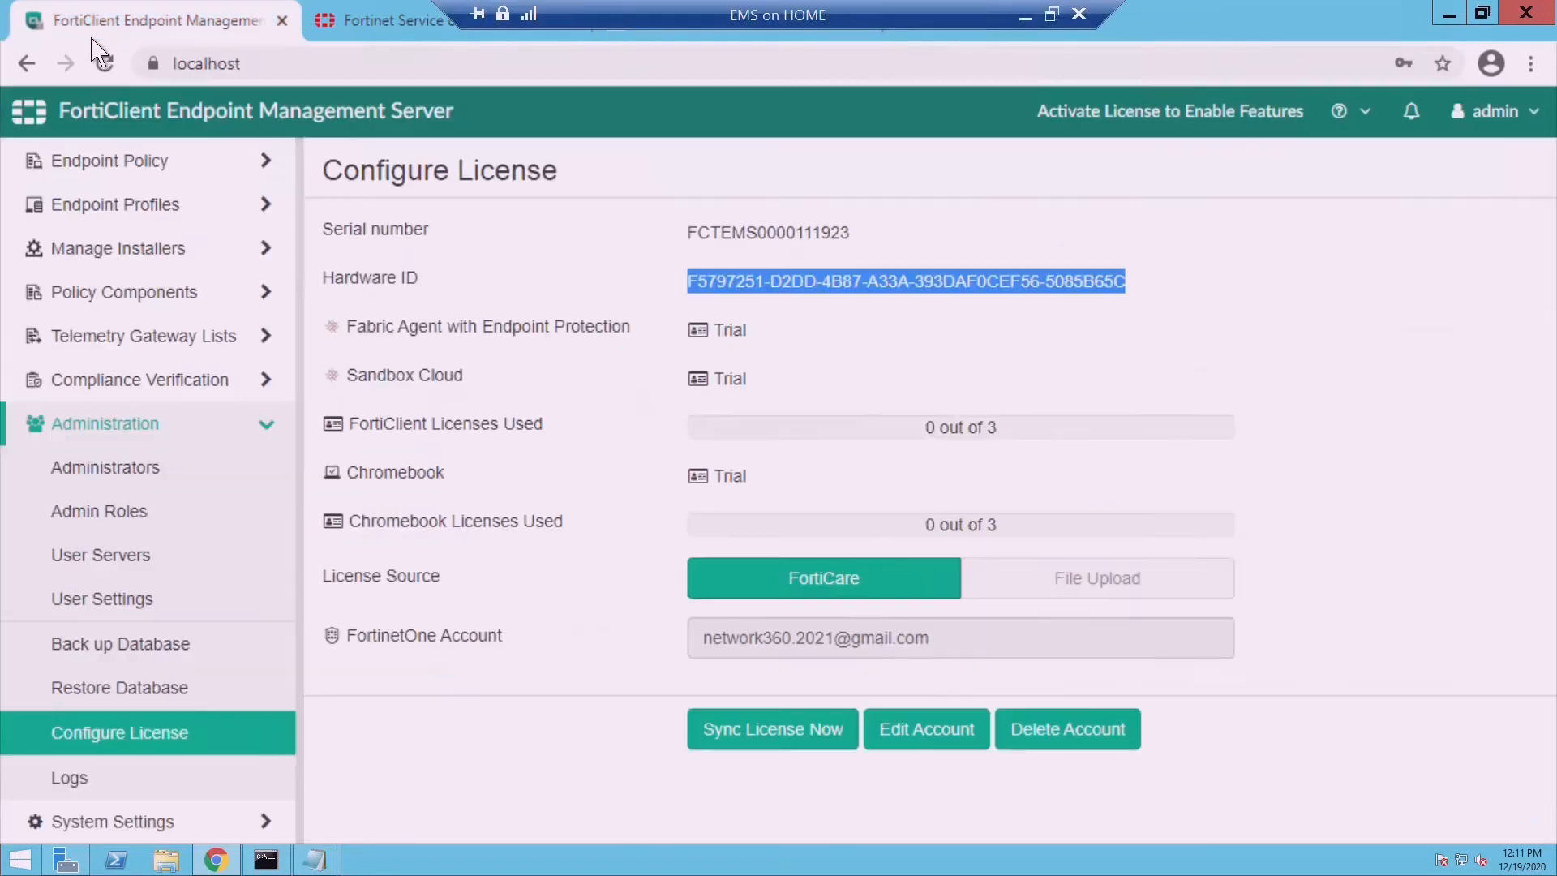
# - Browse the All Endpoints list and the FortiClient Status dashboard
pyautogui.click(151, 180)
pyautogui.click(150, 209)
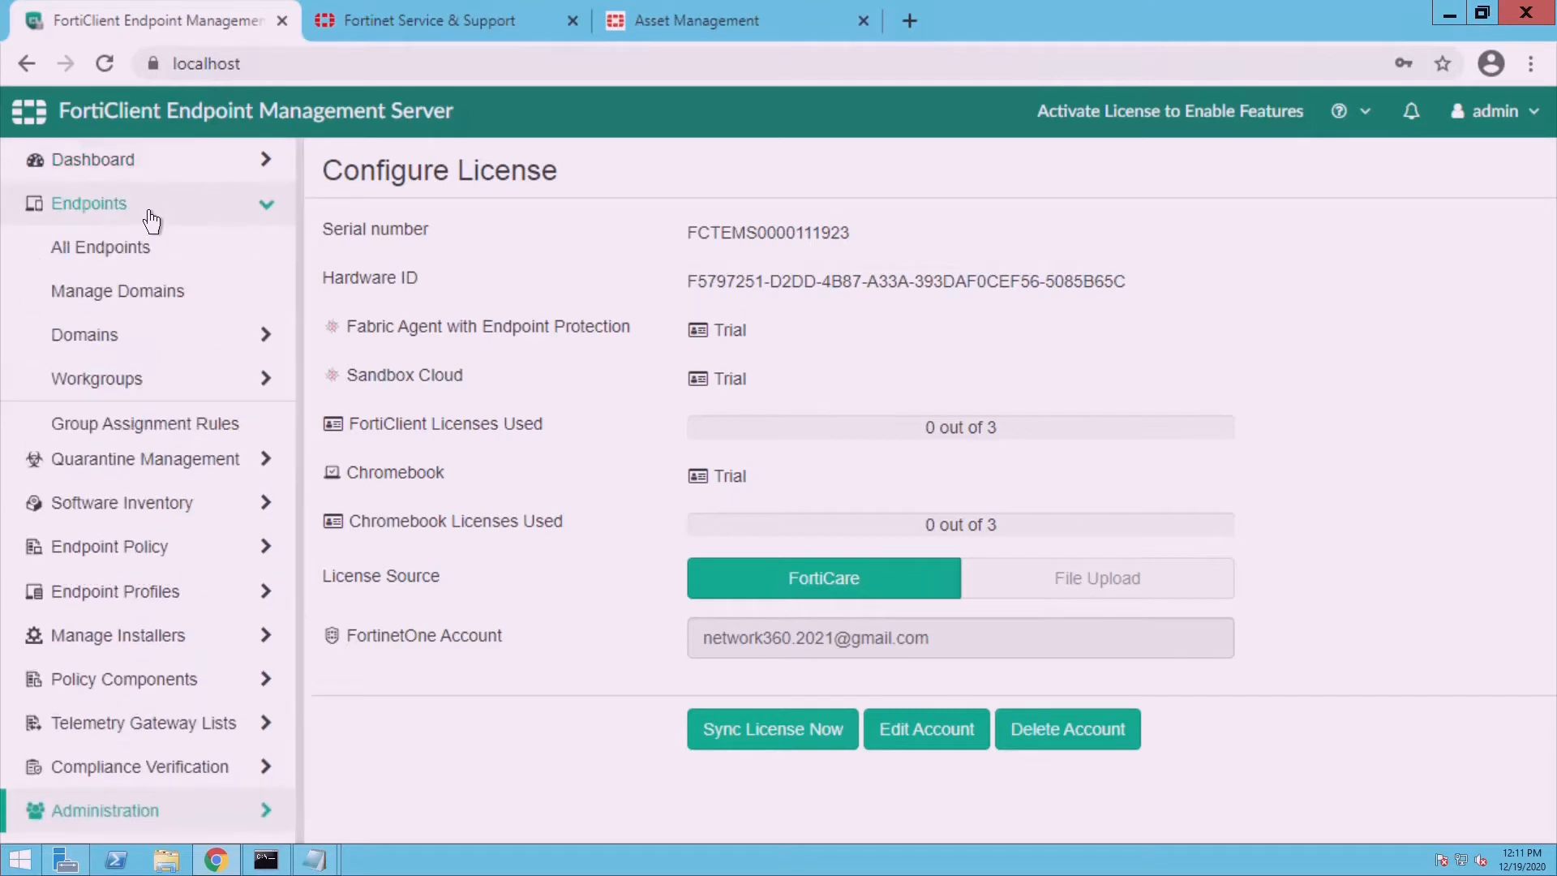
pyautogui.click(145, 258)
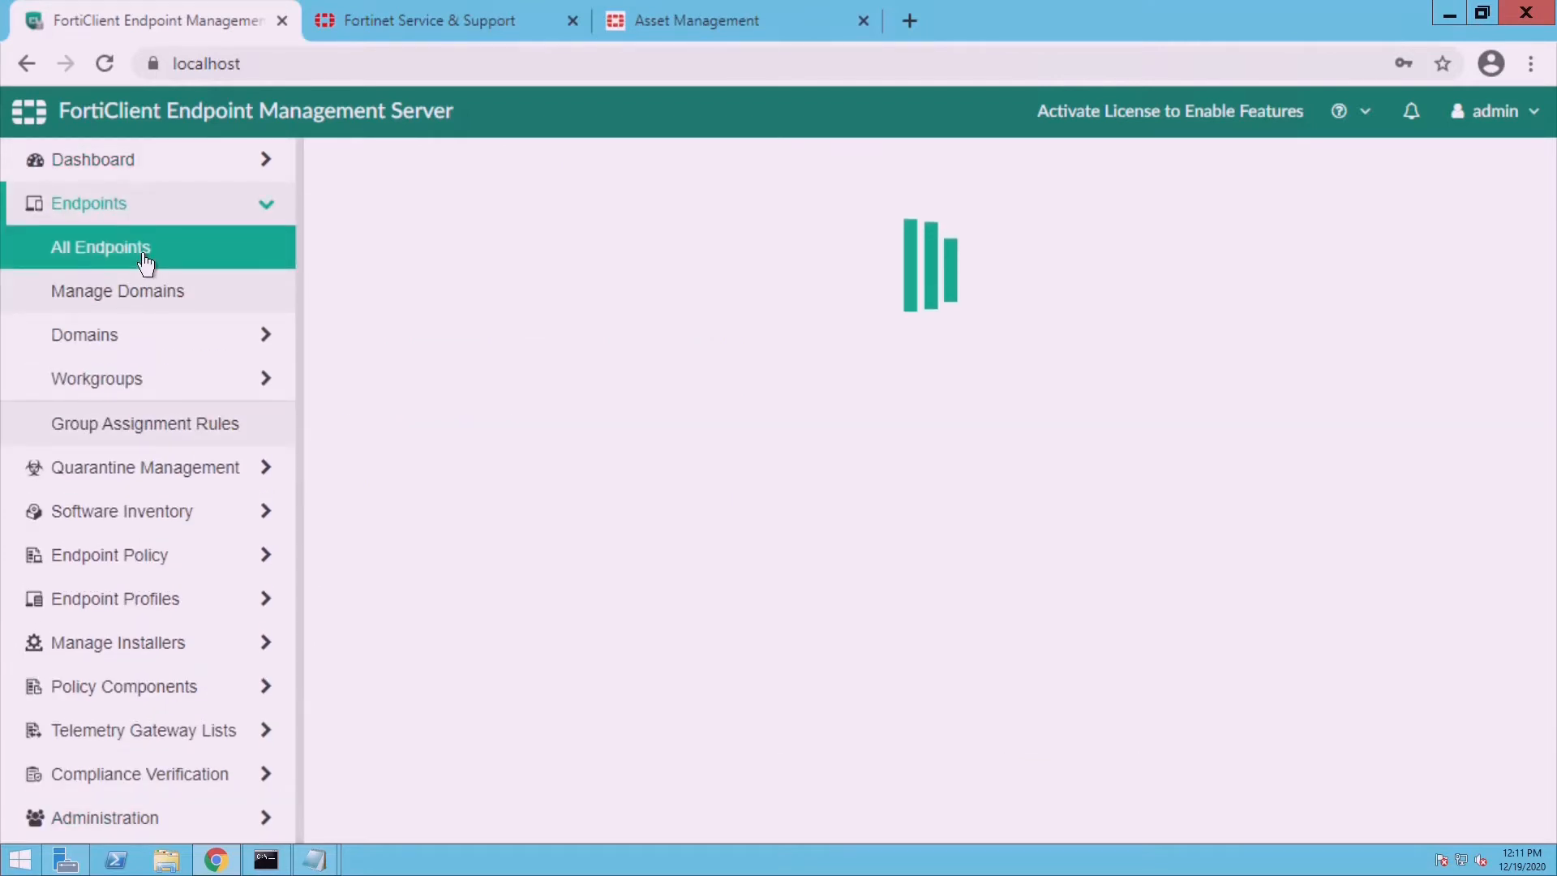
pyautogui.click(130, 170)
pyautogui.click(133, 212)
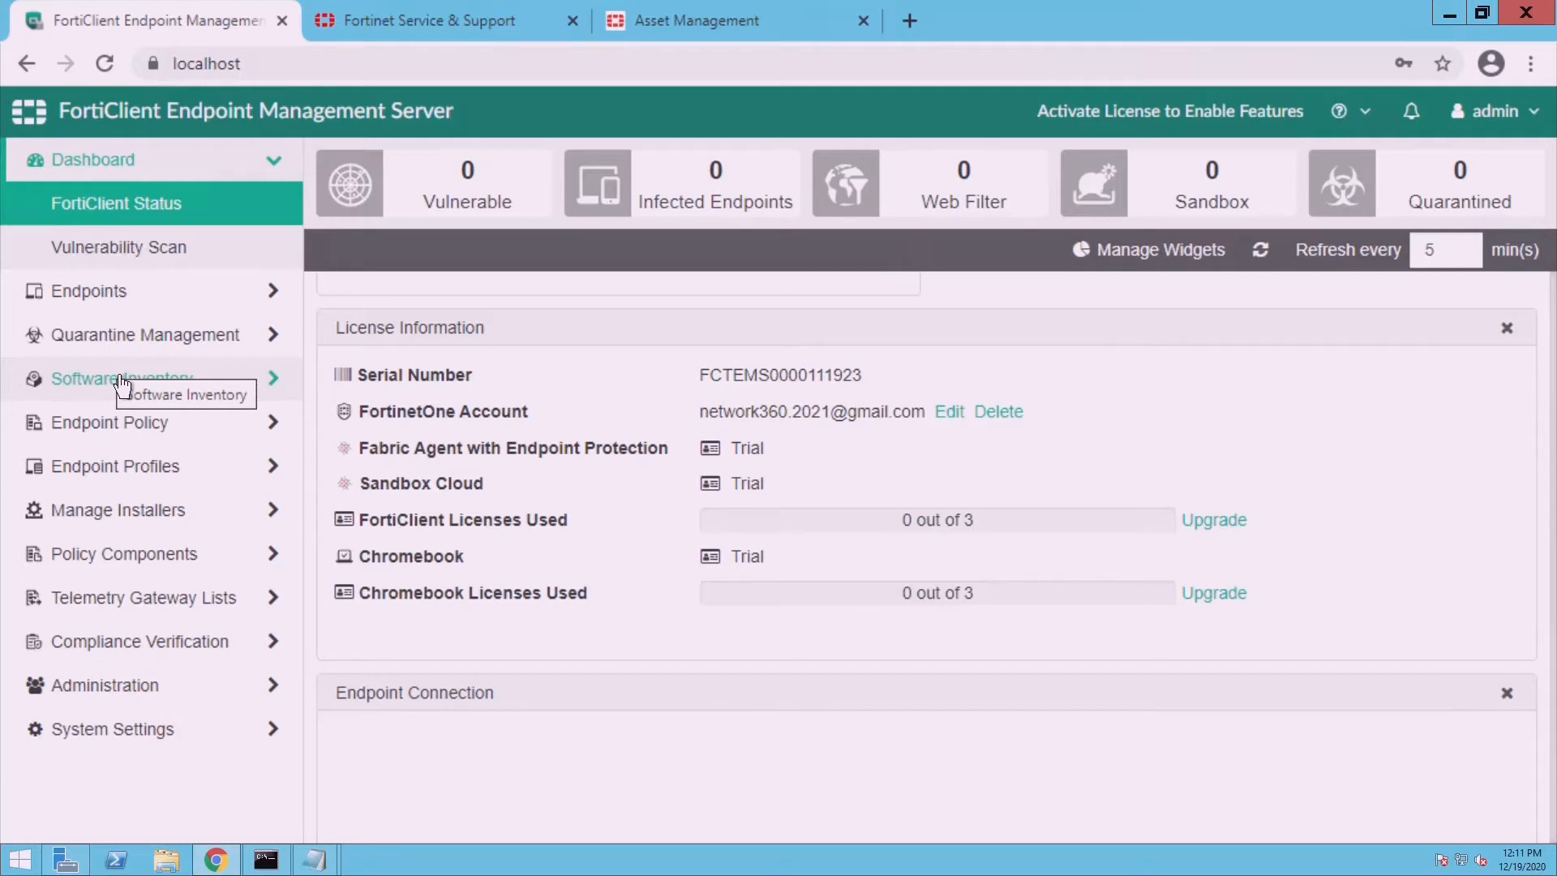
# - Open Endpoints > Manage Domains, which shows no domains found
pyautogui.click(1106, 133)
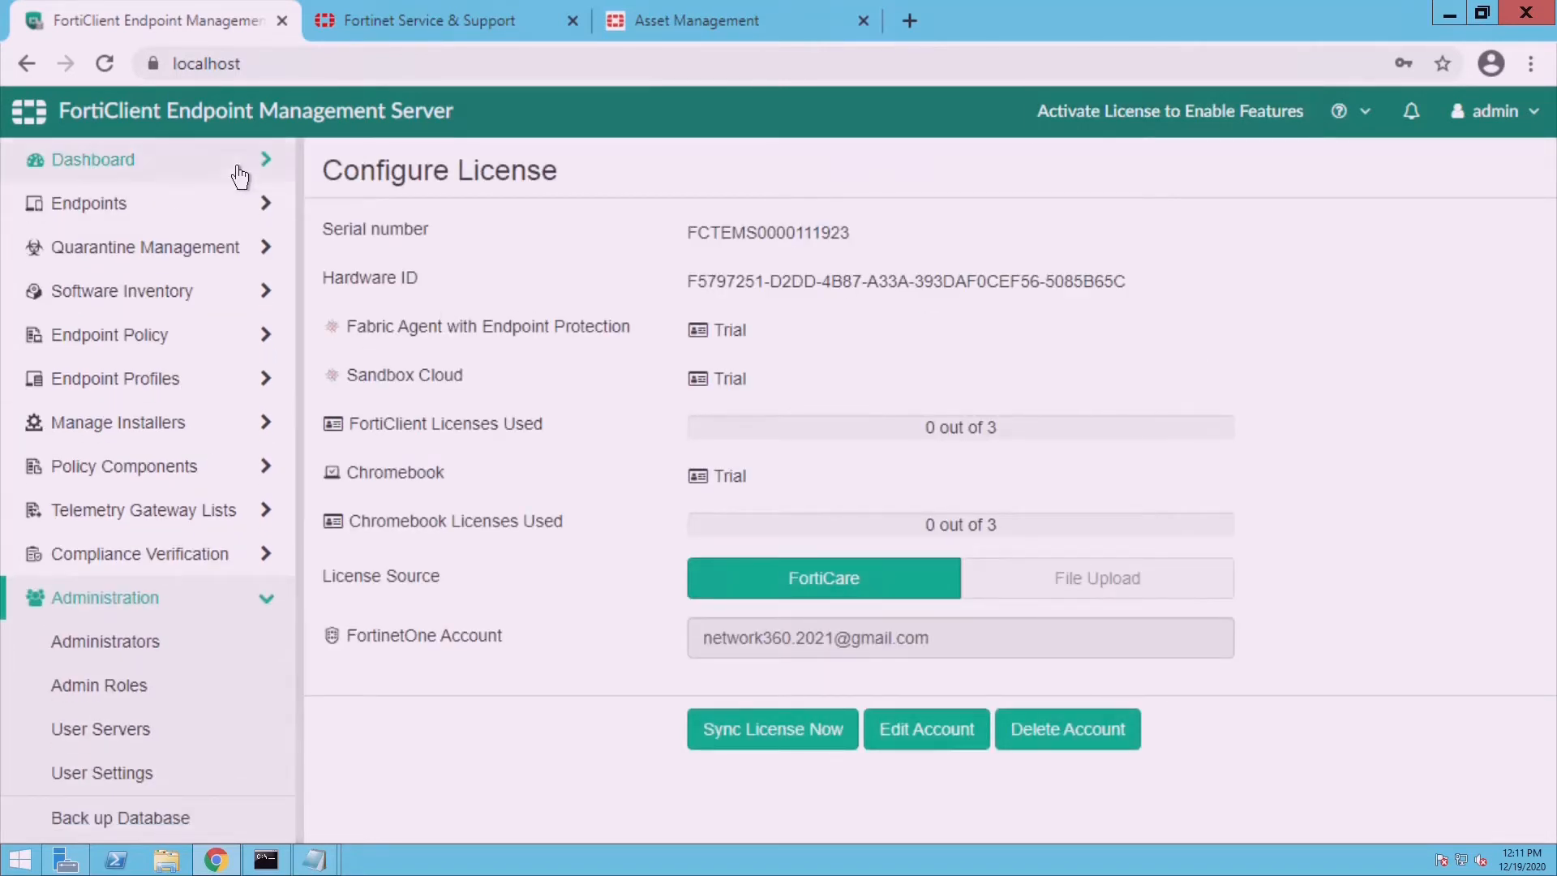
pyautogui.click(217, 222)
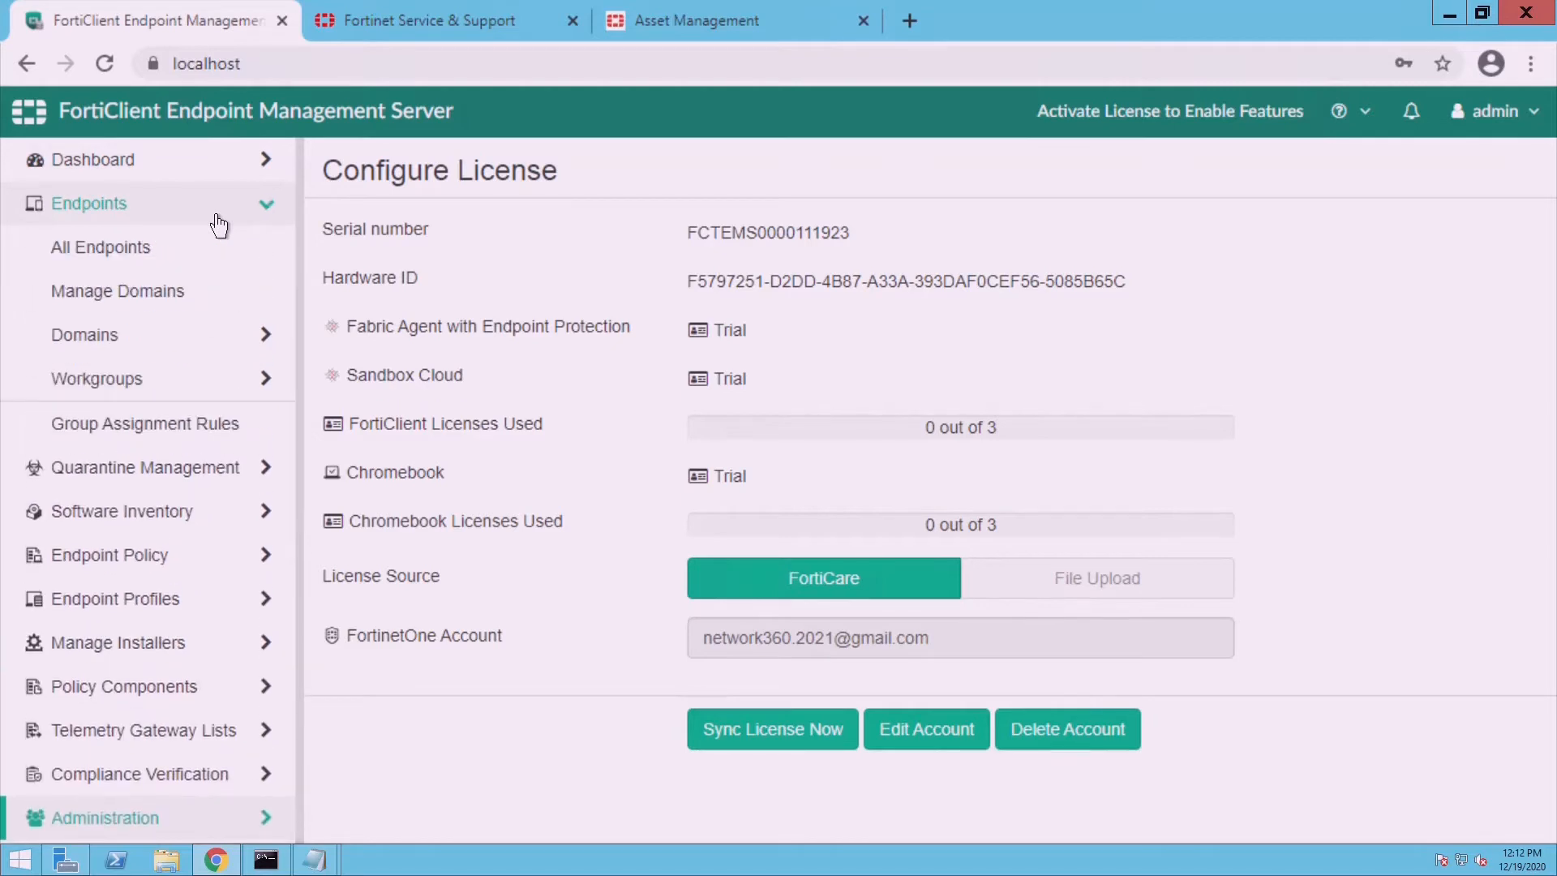
pyautogui.click(190, 306)
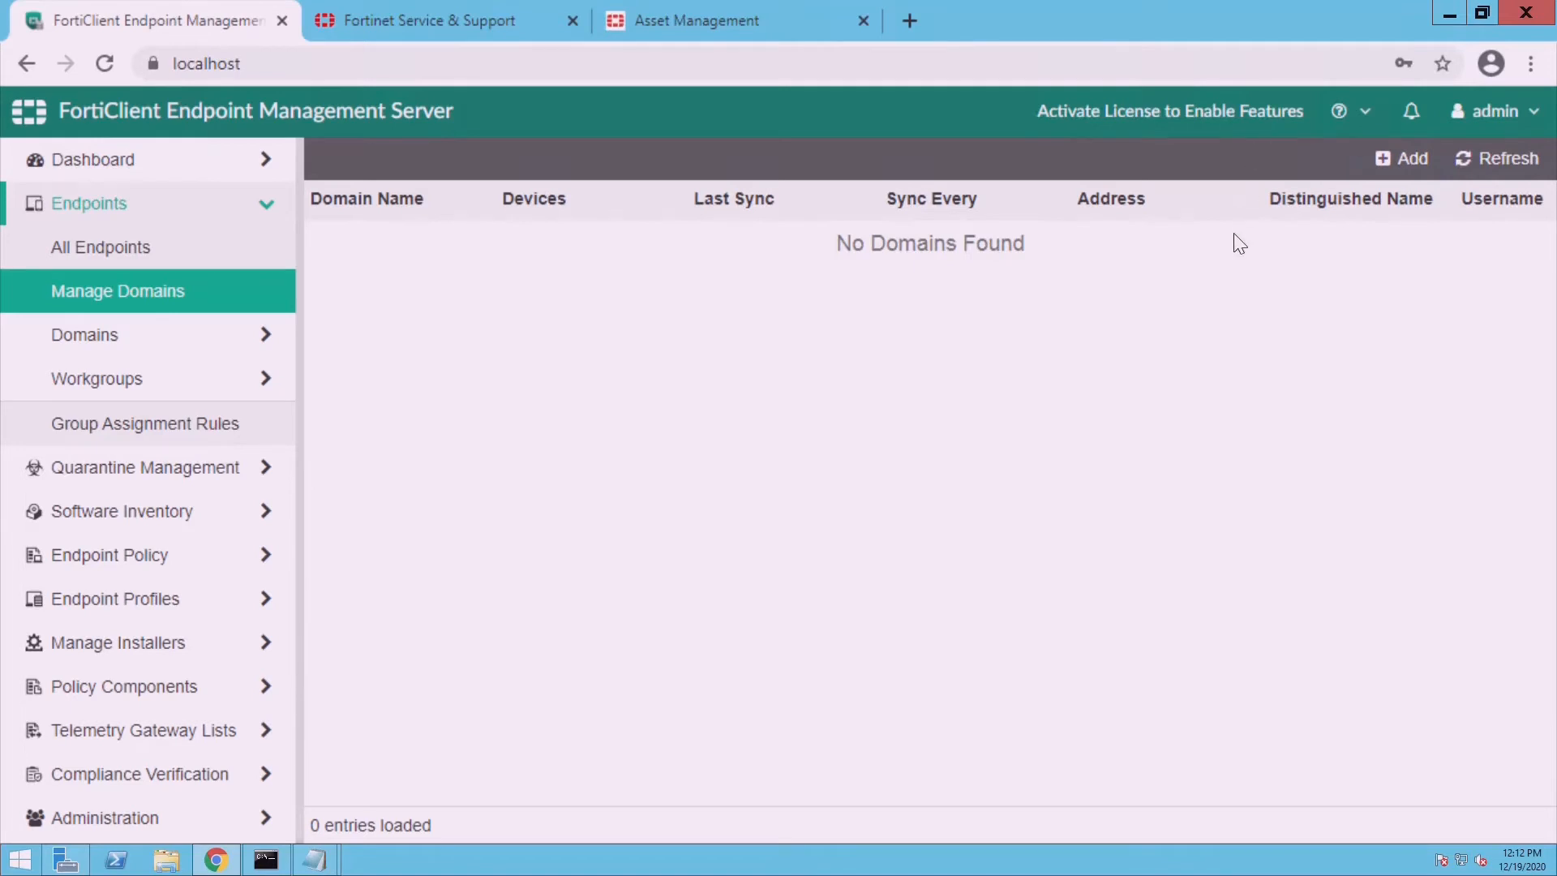
# - Resize the browser window and start adding a new domain
pyautogui.click(1492, 10)
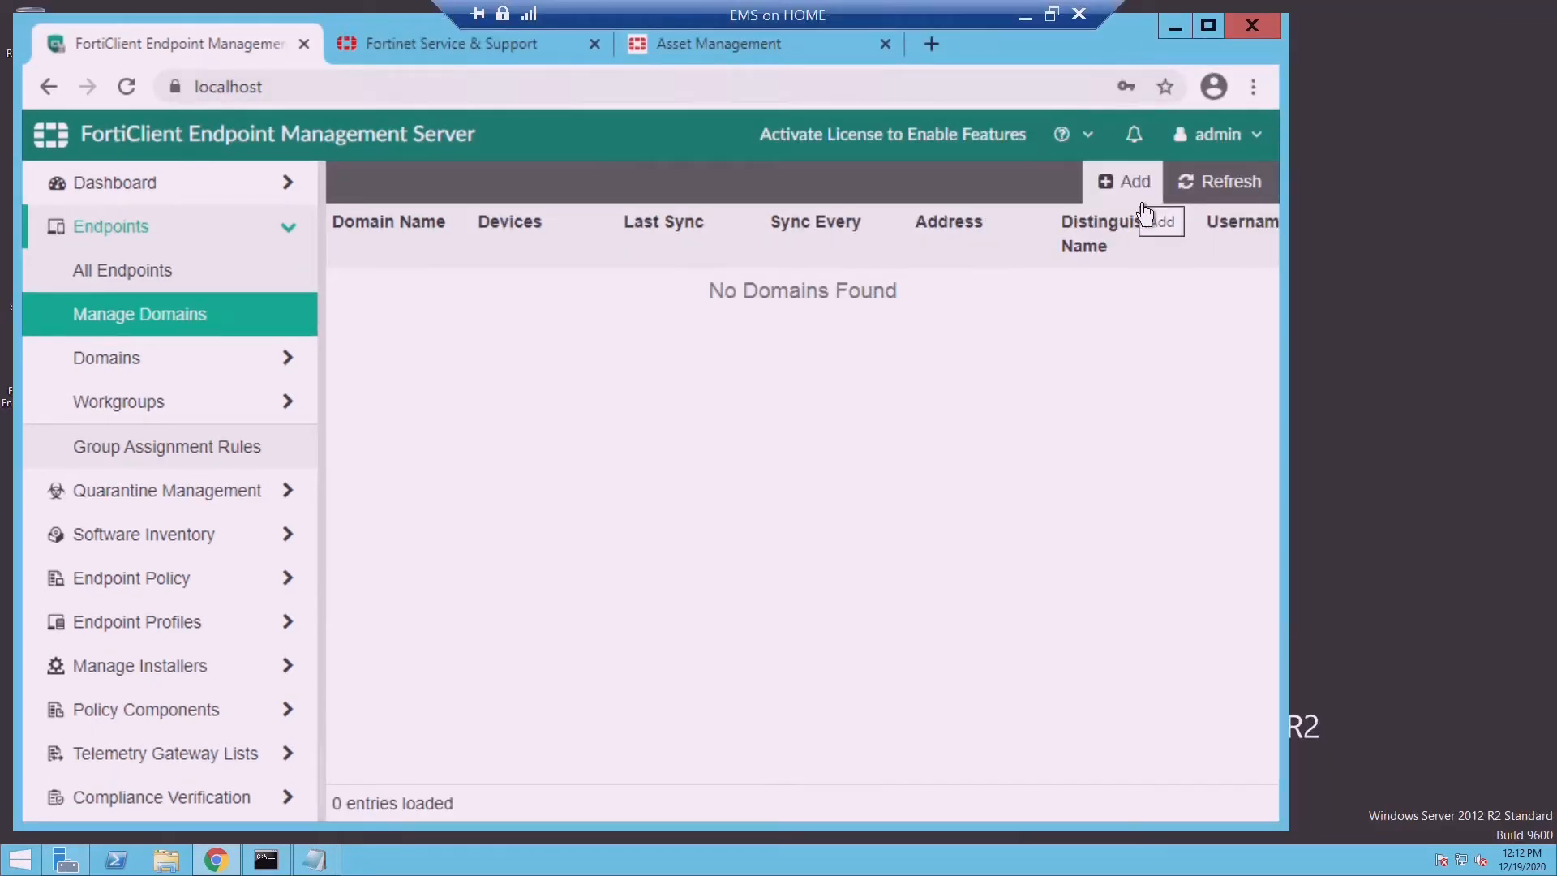
pyautogui.click(1208, 25)
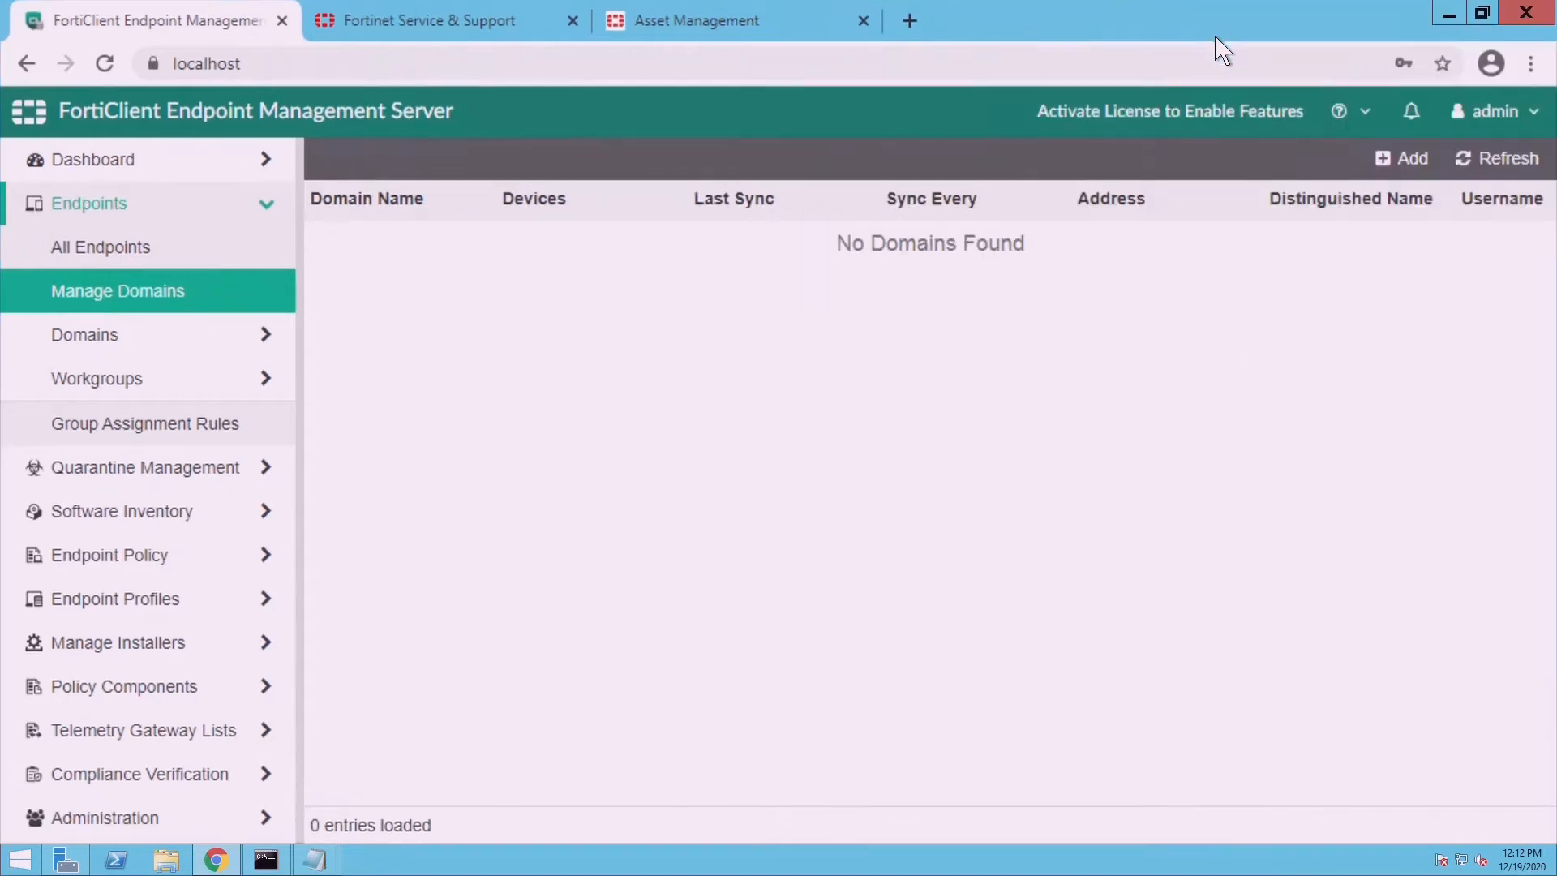
pyautogui.click(1484, 12)
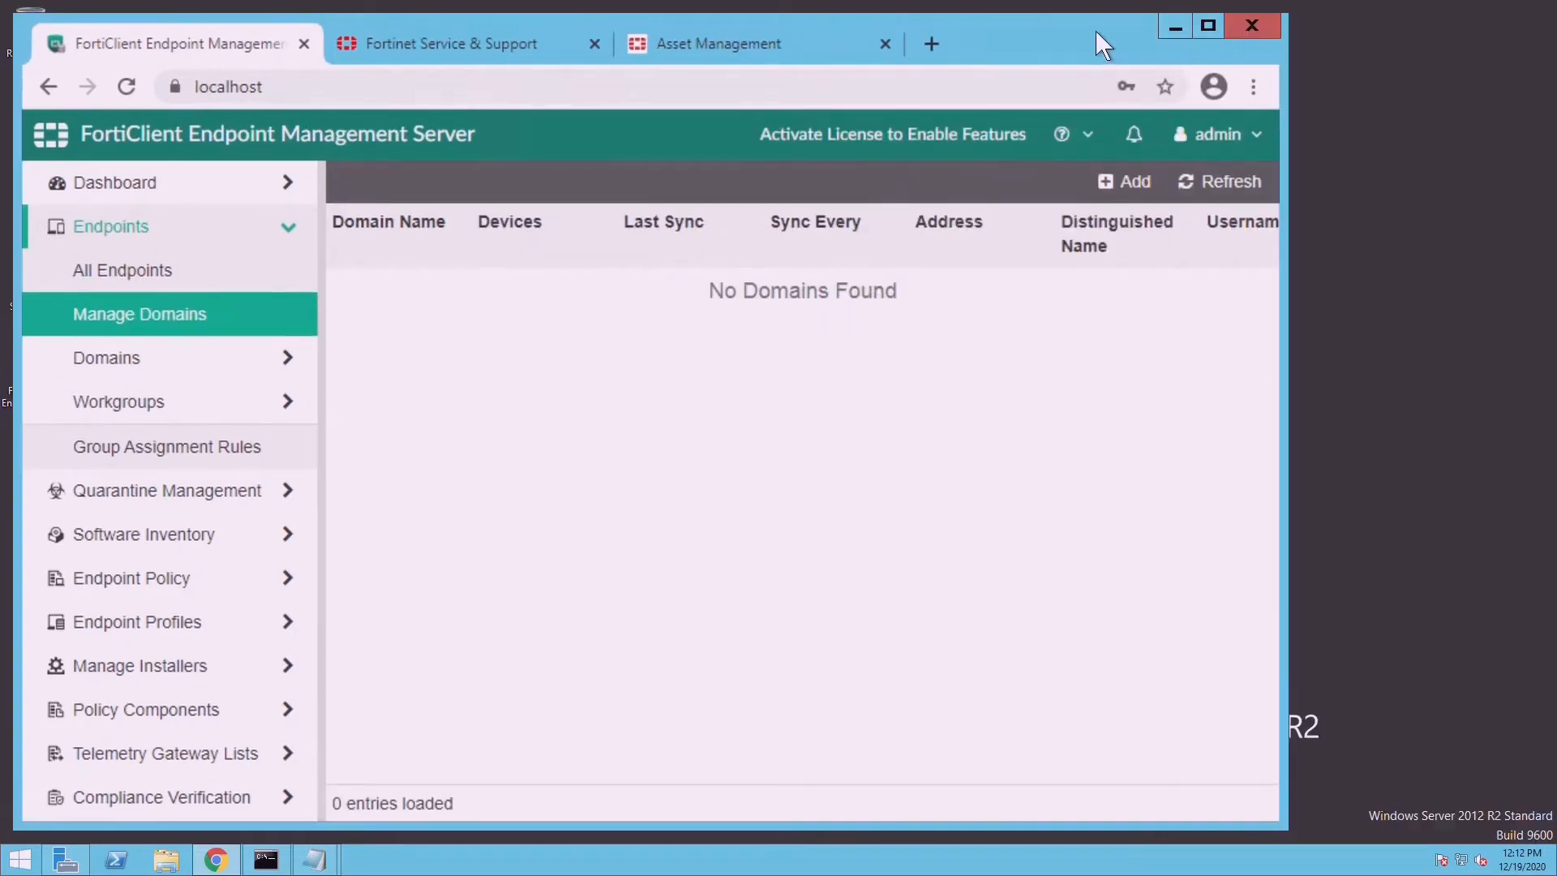
pyautogui.moveTo(1097, 31); pyautogui.dragTo(1152, 199)
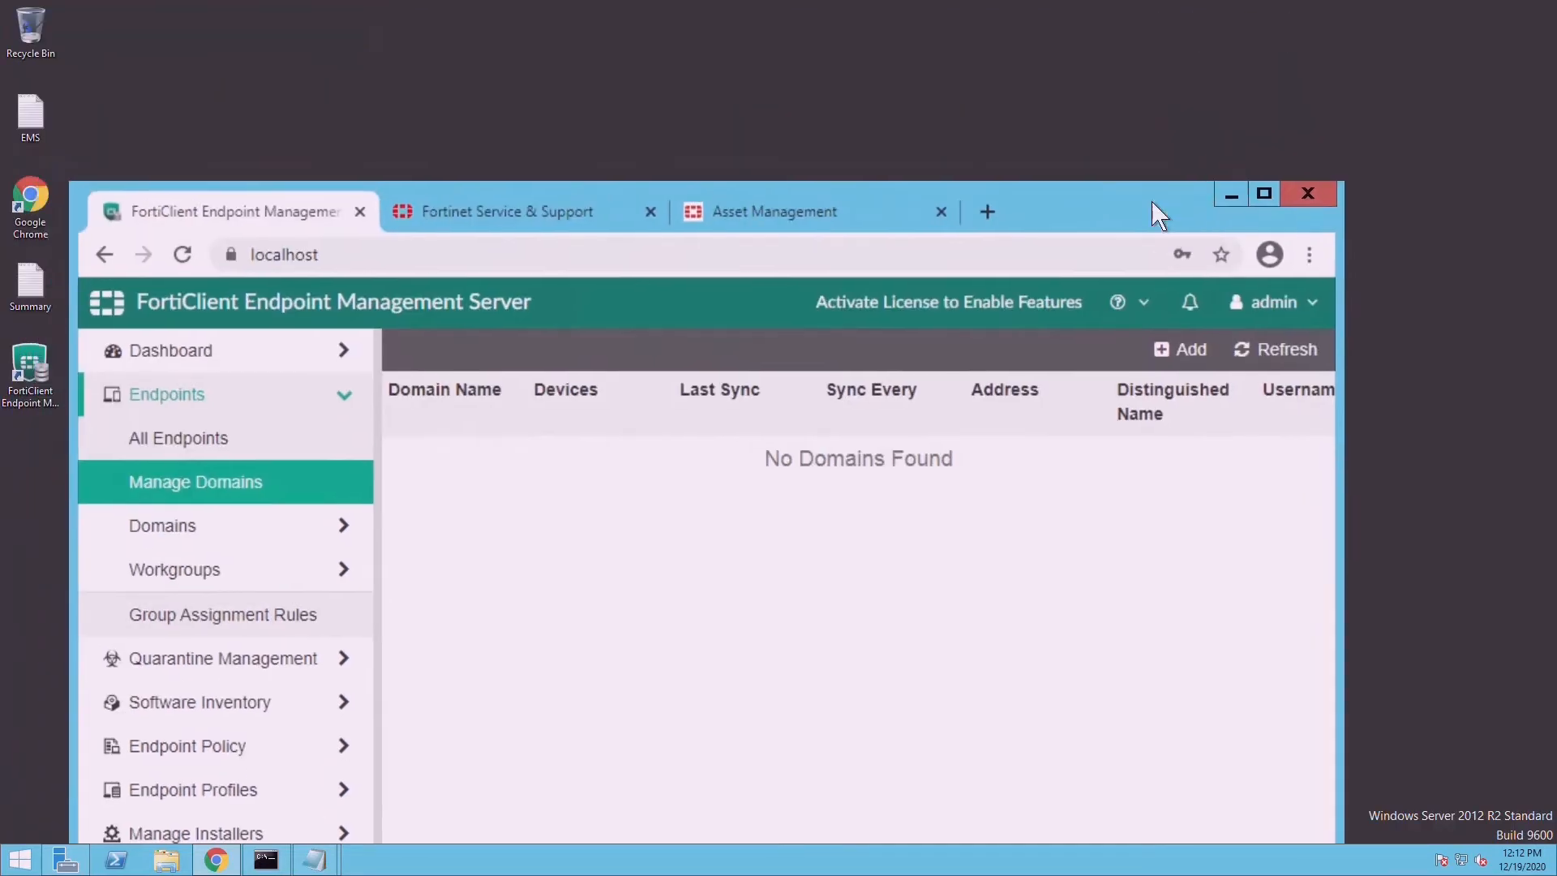
pyautogui.click(1206, 372)
pyautogui.moveTo(1031, 212); pyautogui.dragTo(1019, 90)
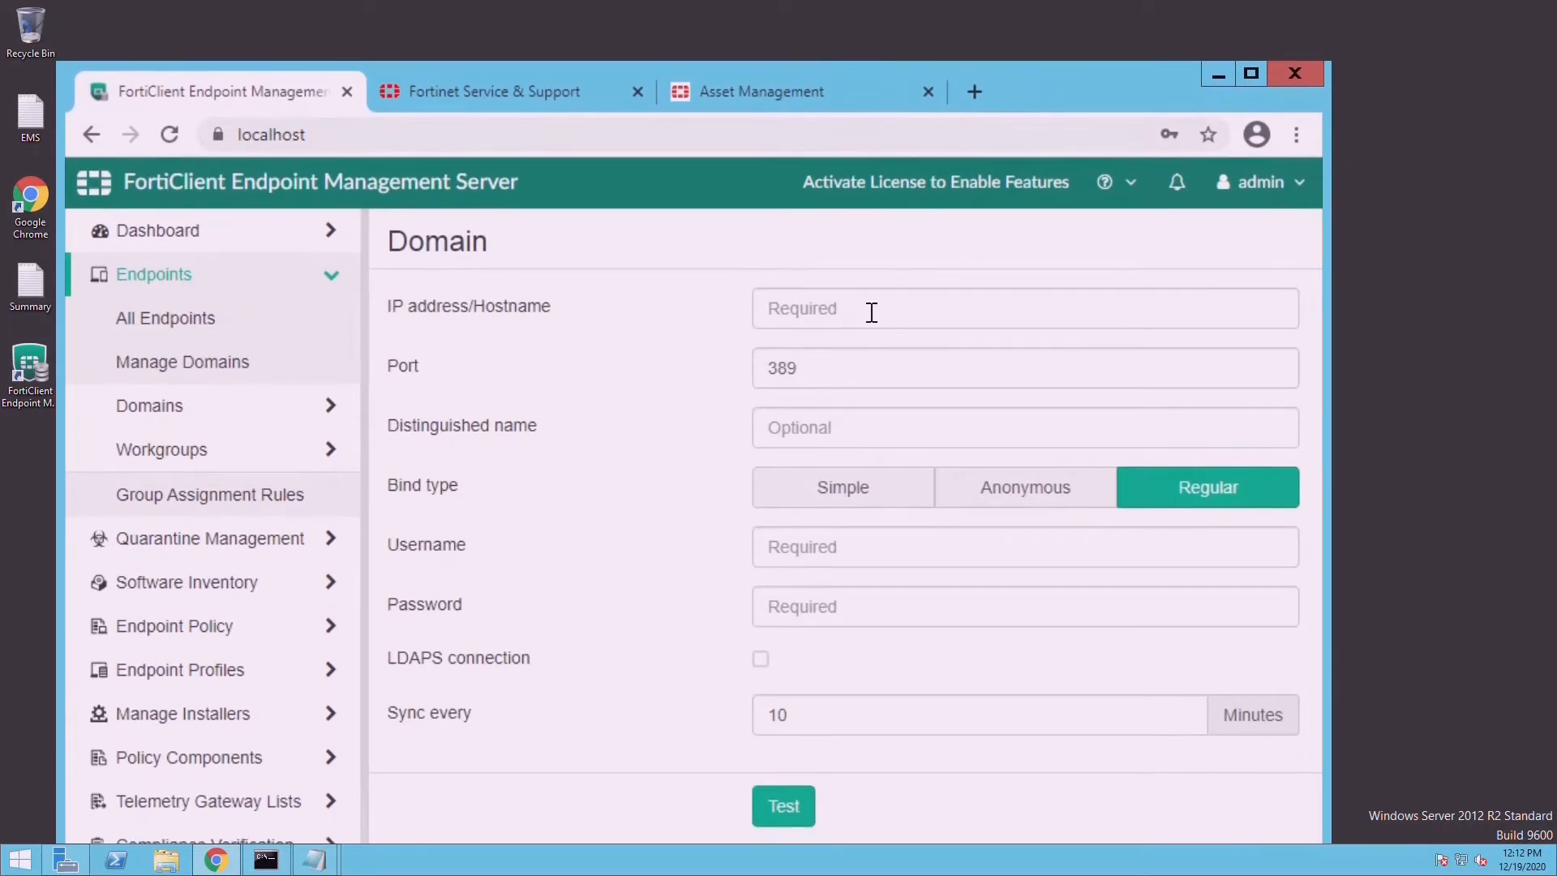
# - Enter server IP 192.168.1.200 and distinguished name DC=lab,DC=local
pyautogui.click(861, 321)
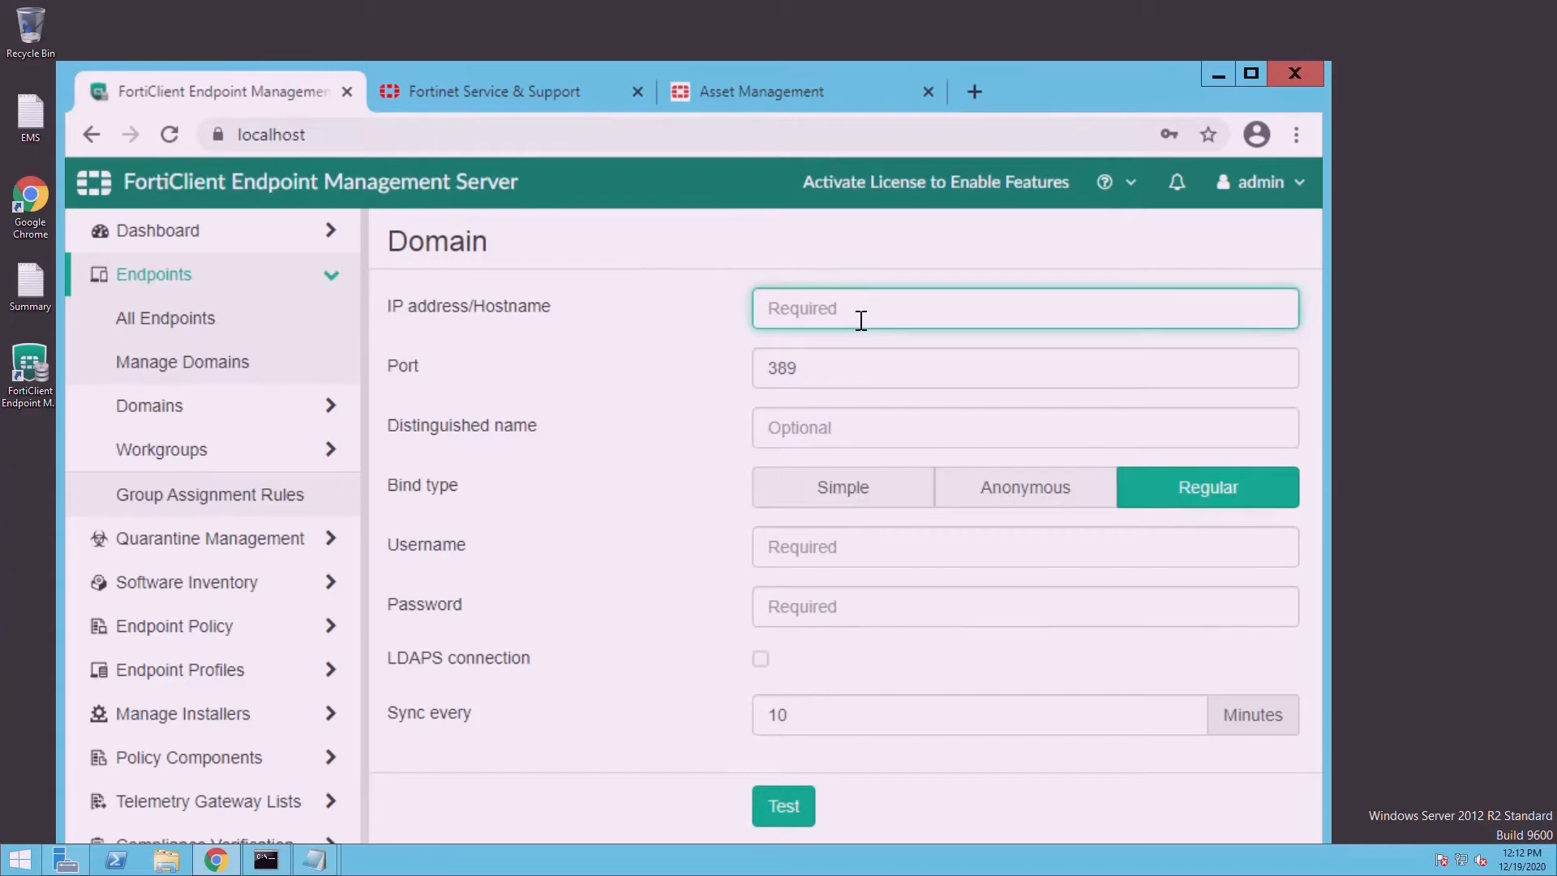
pyautogui.write('192.168.1.200')
pyautogui.doubleClick(1194, 85)
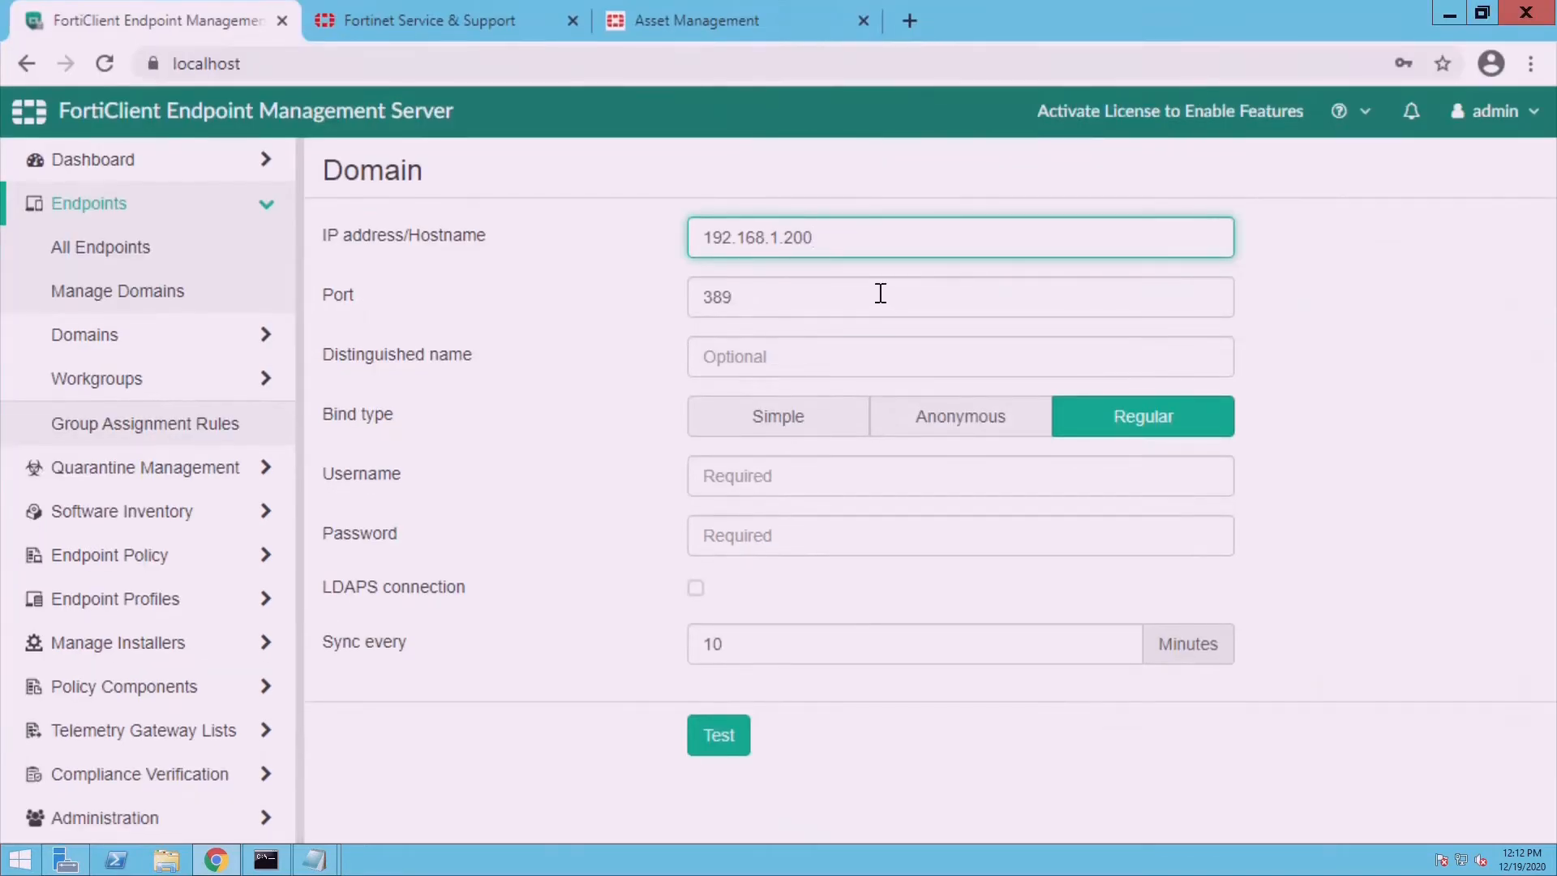
pyautogui.click(753, 357)
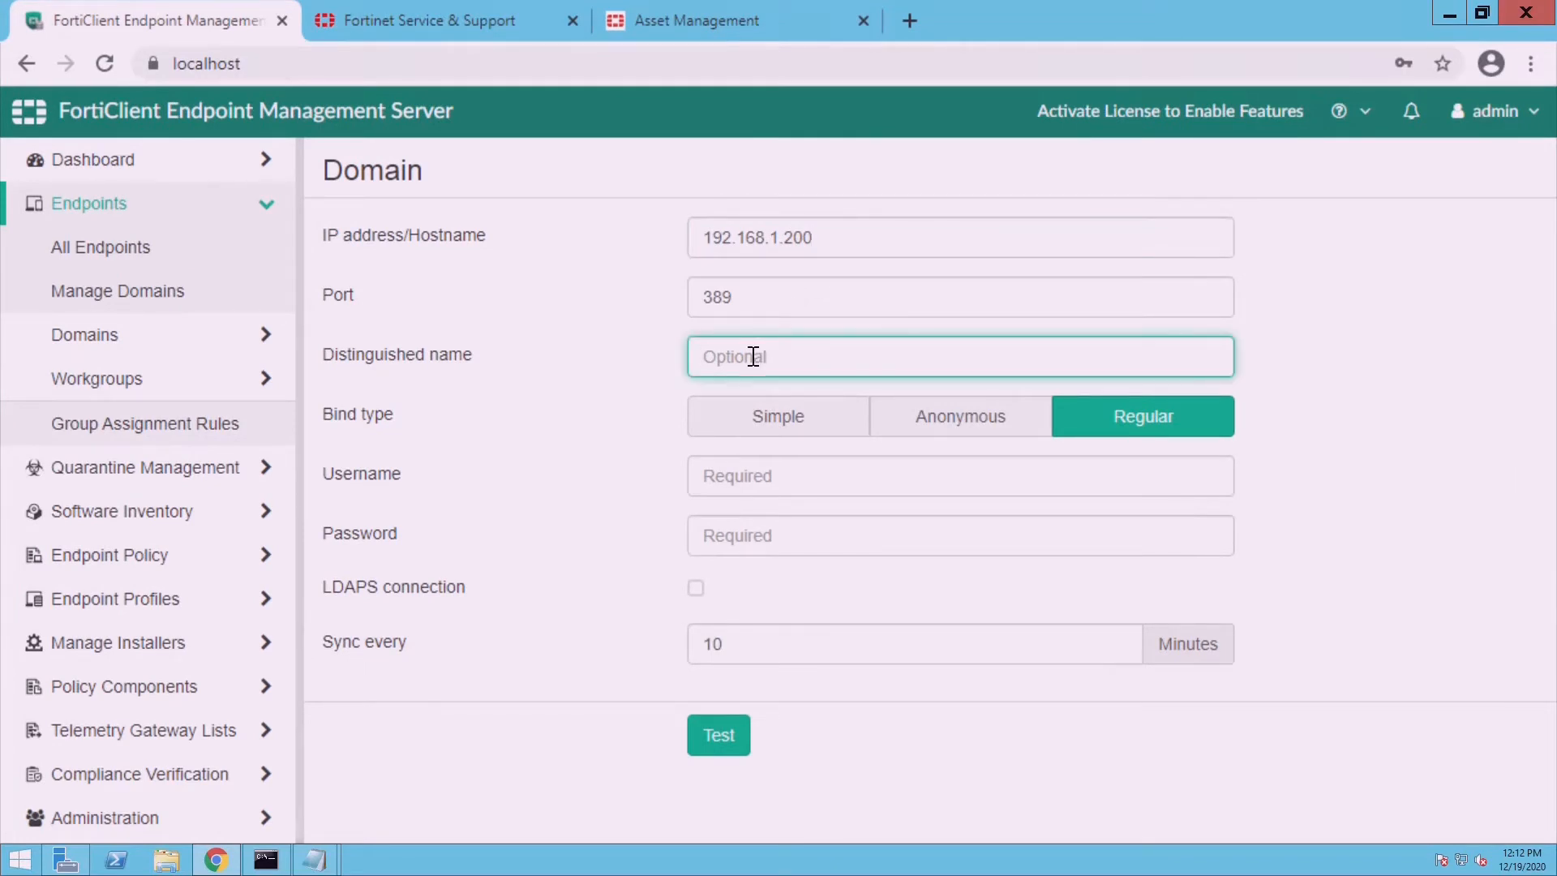
pyautogui.write('DC=lab,DC=local')
# - Enter the domain account's username and password and test the connection successfully
pyautogui.click(884, 495)
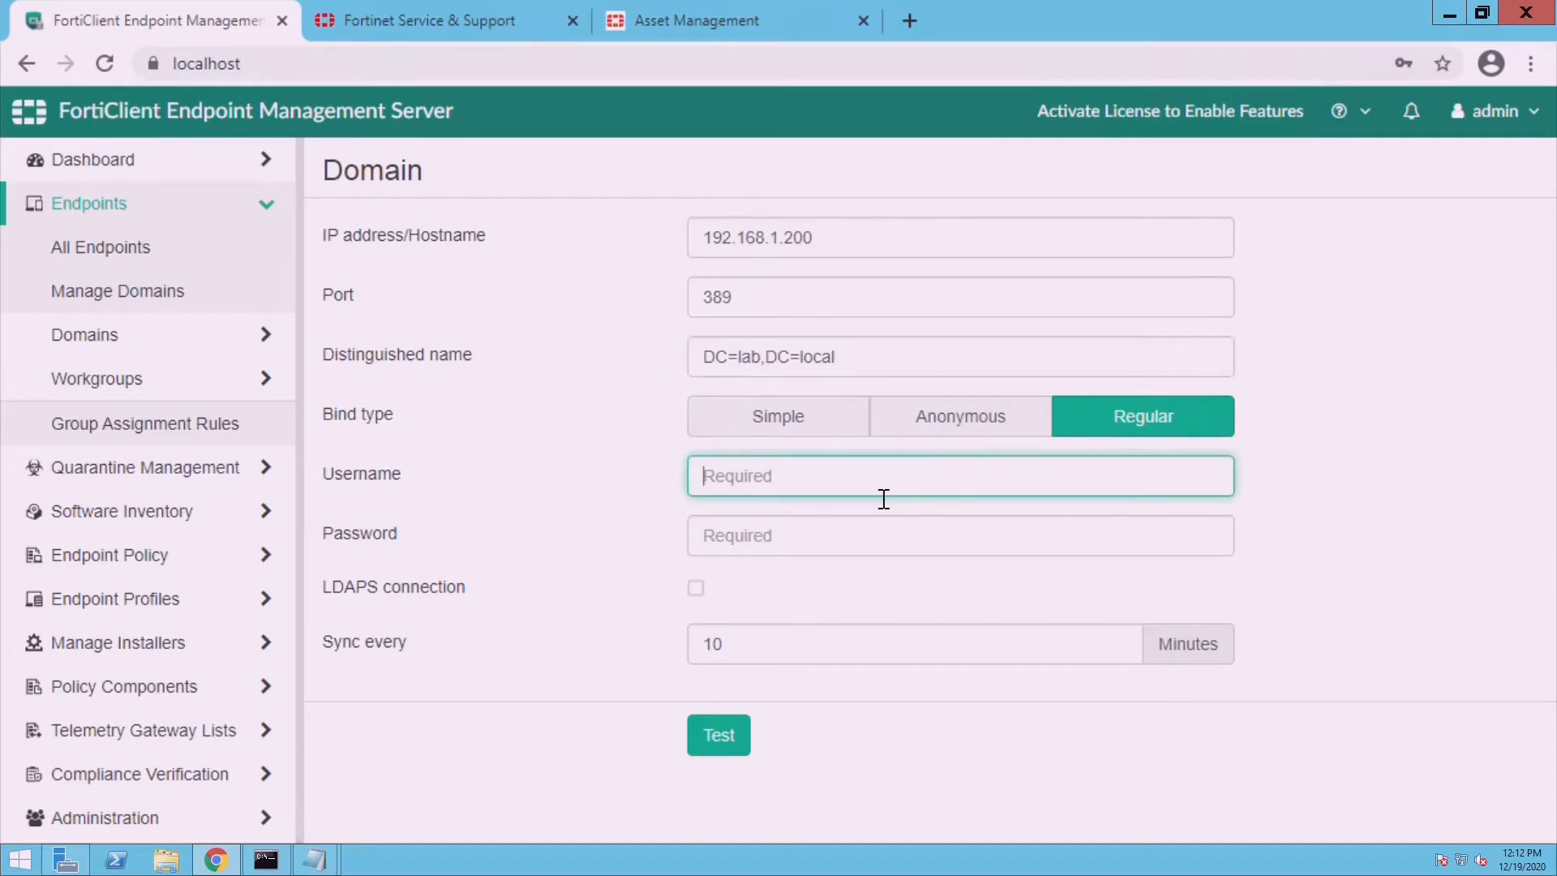
pyautogui.write('administrator')
pyautogui.press('Tab')
pyautogui.write('P@ssw0rd')
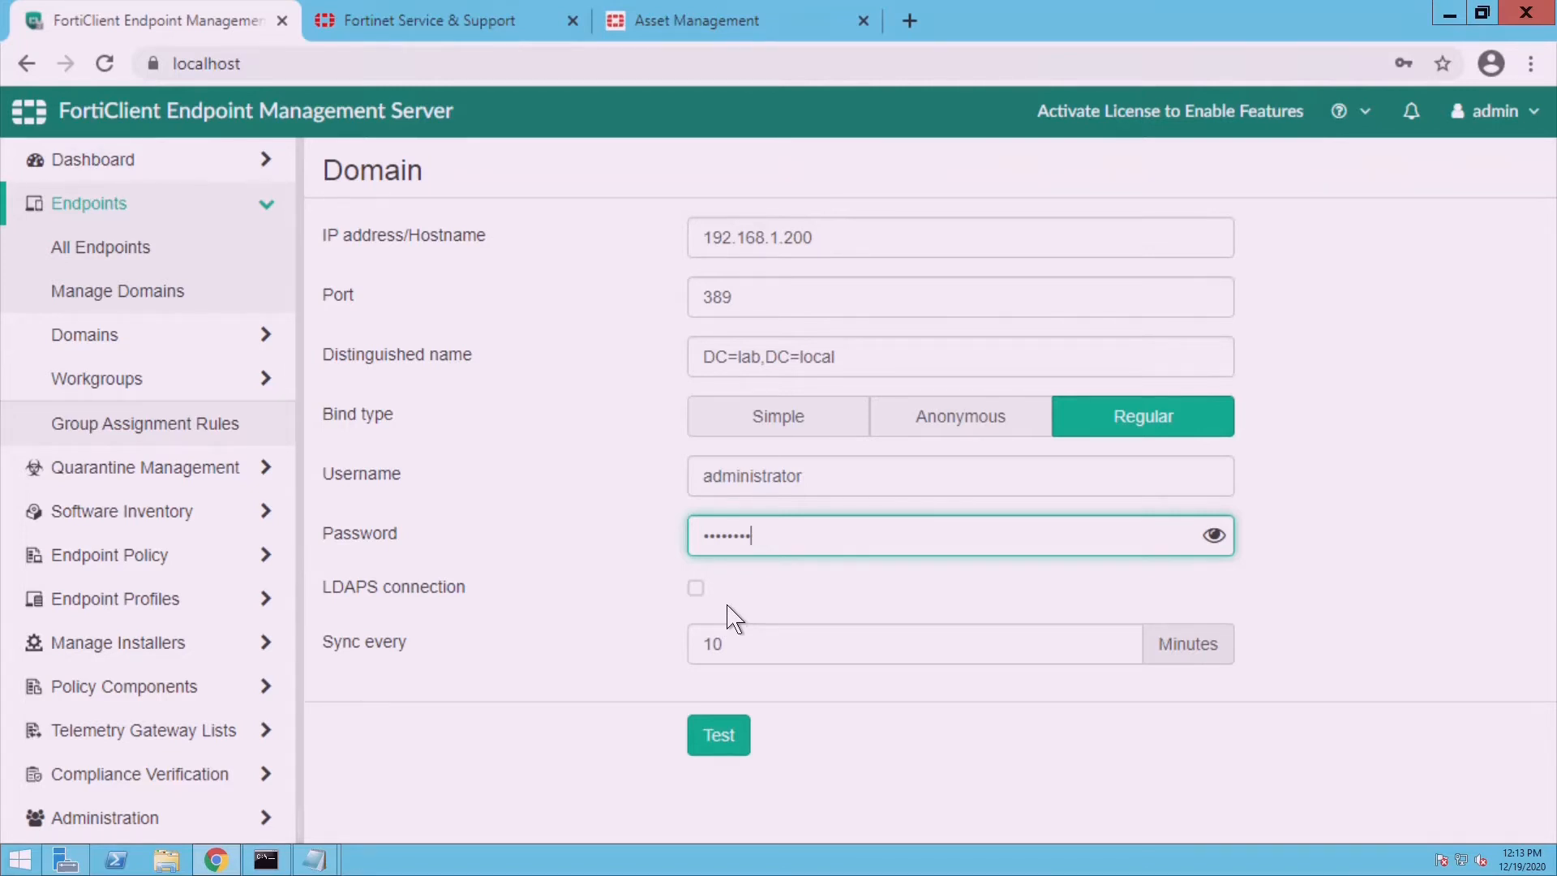
pyautogui.click(724, 742)
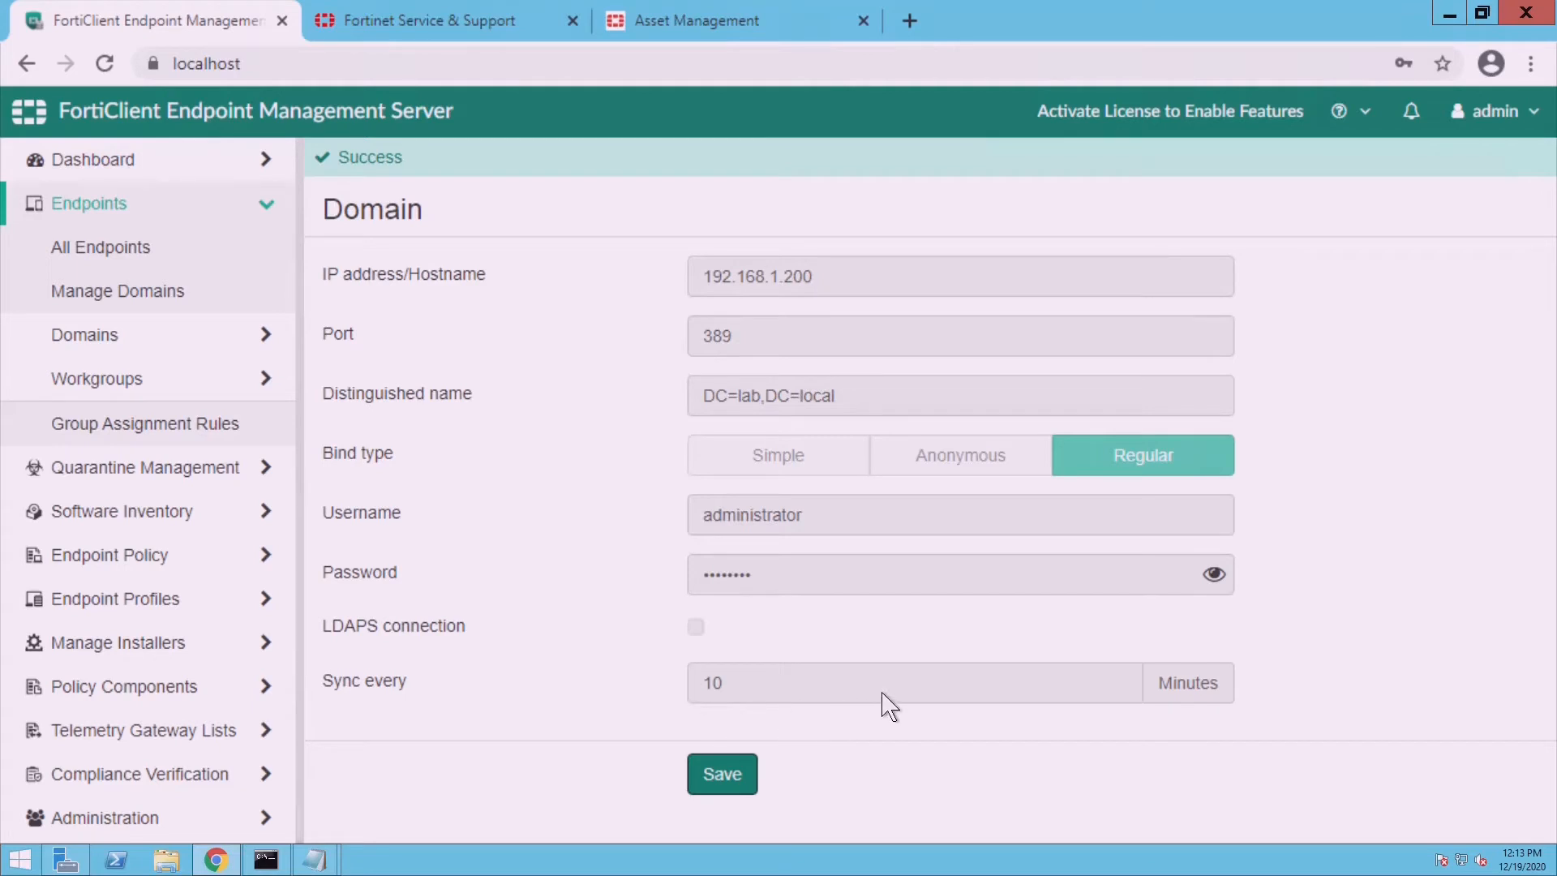
# - Save the lab.local domain, review its six endpoints, and return to FortiClient Status
pyautogui.click(726, 779)
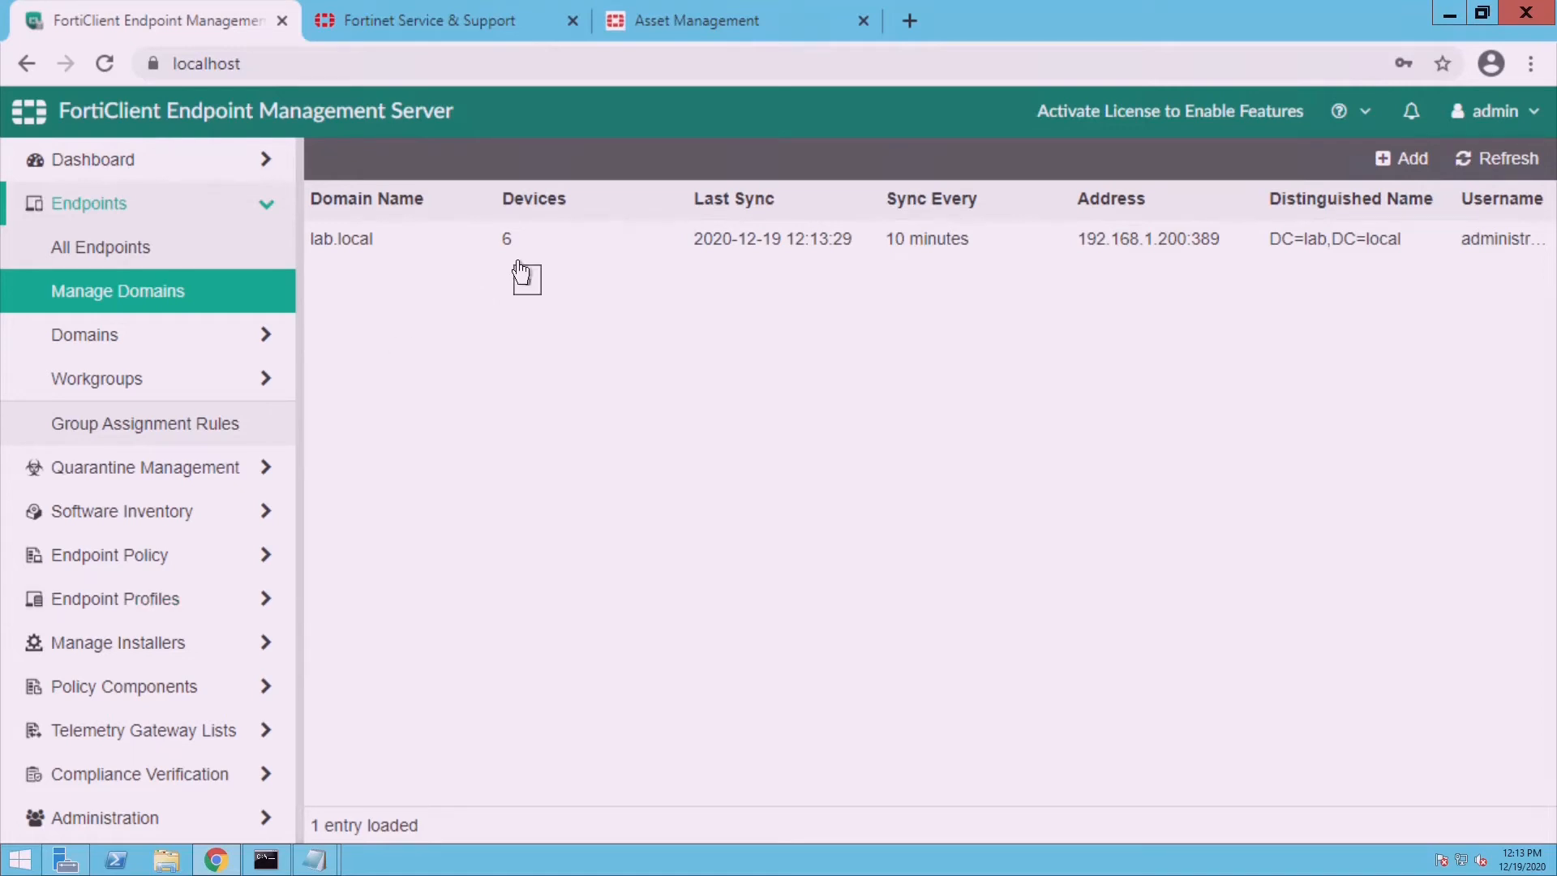
pyautogui.click(215, 266)
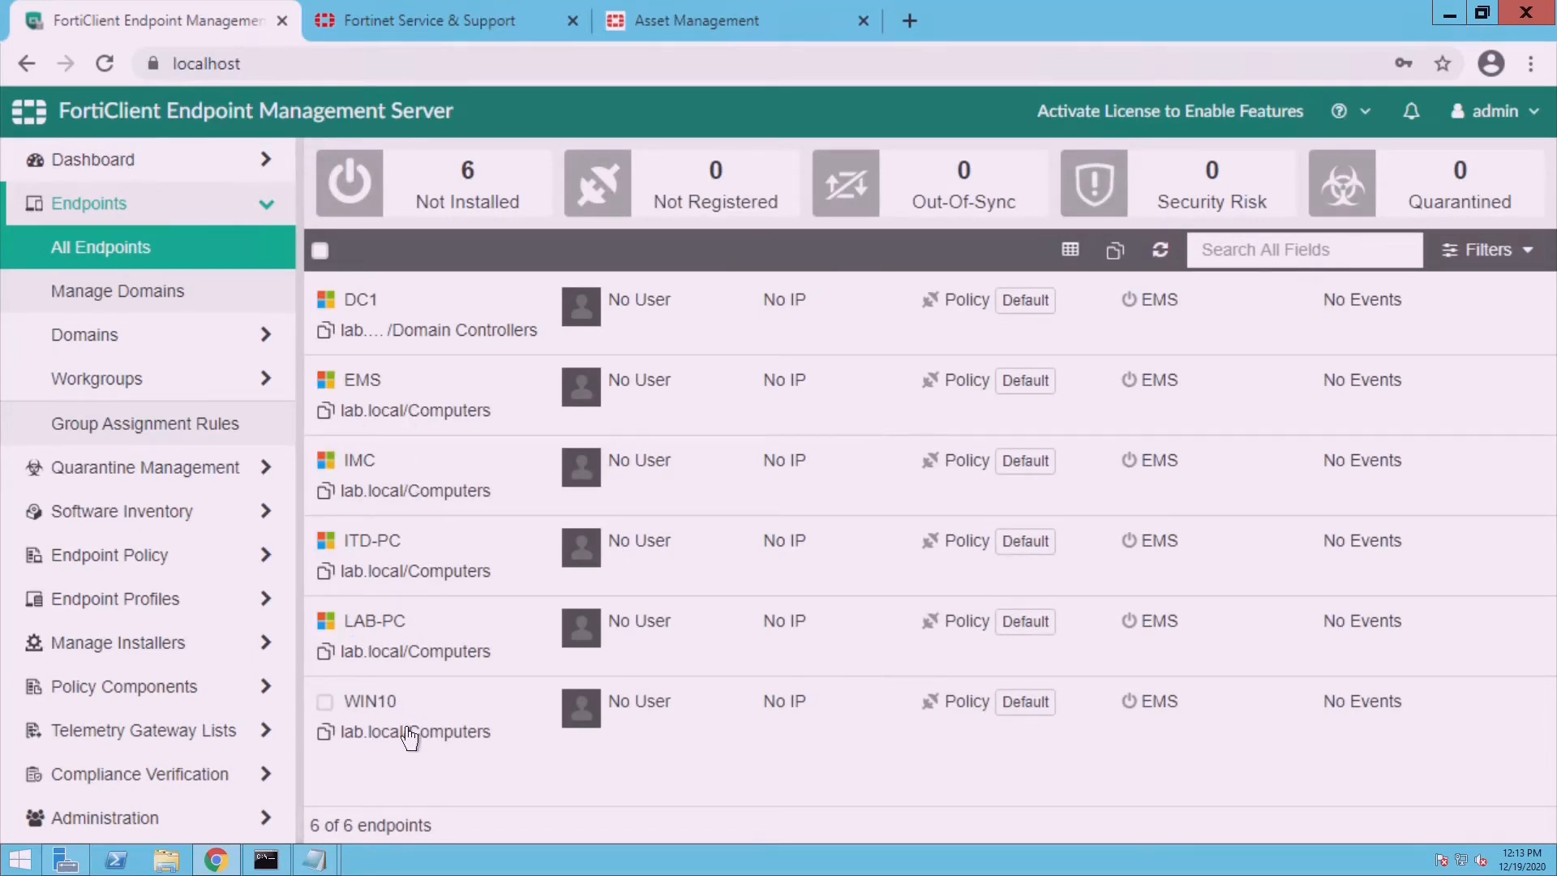
pyautogui.click(350, 734)
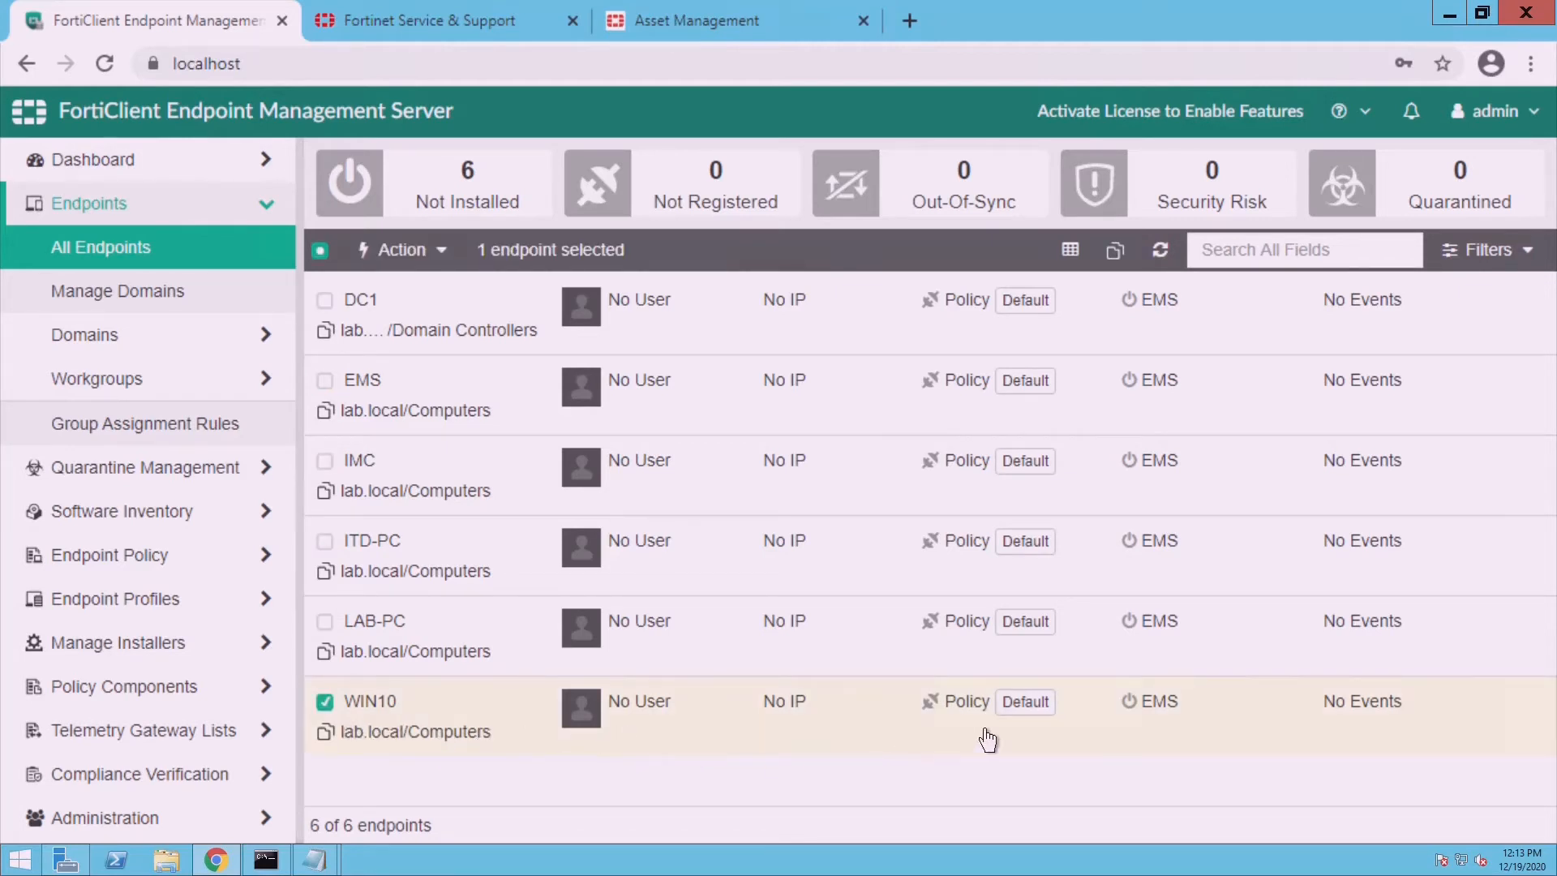
pyautogui.click(349, 724)
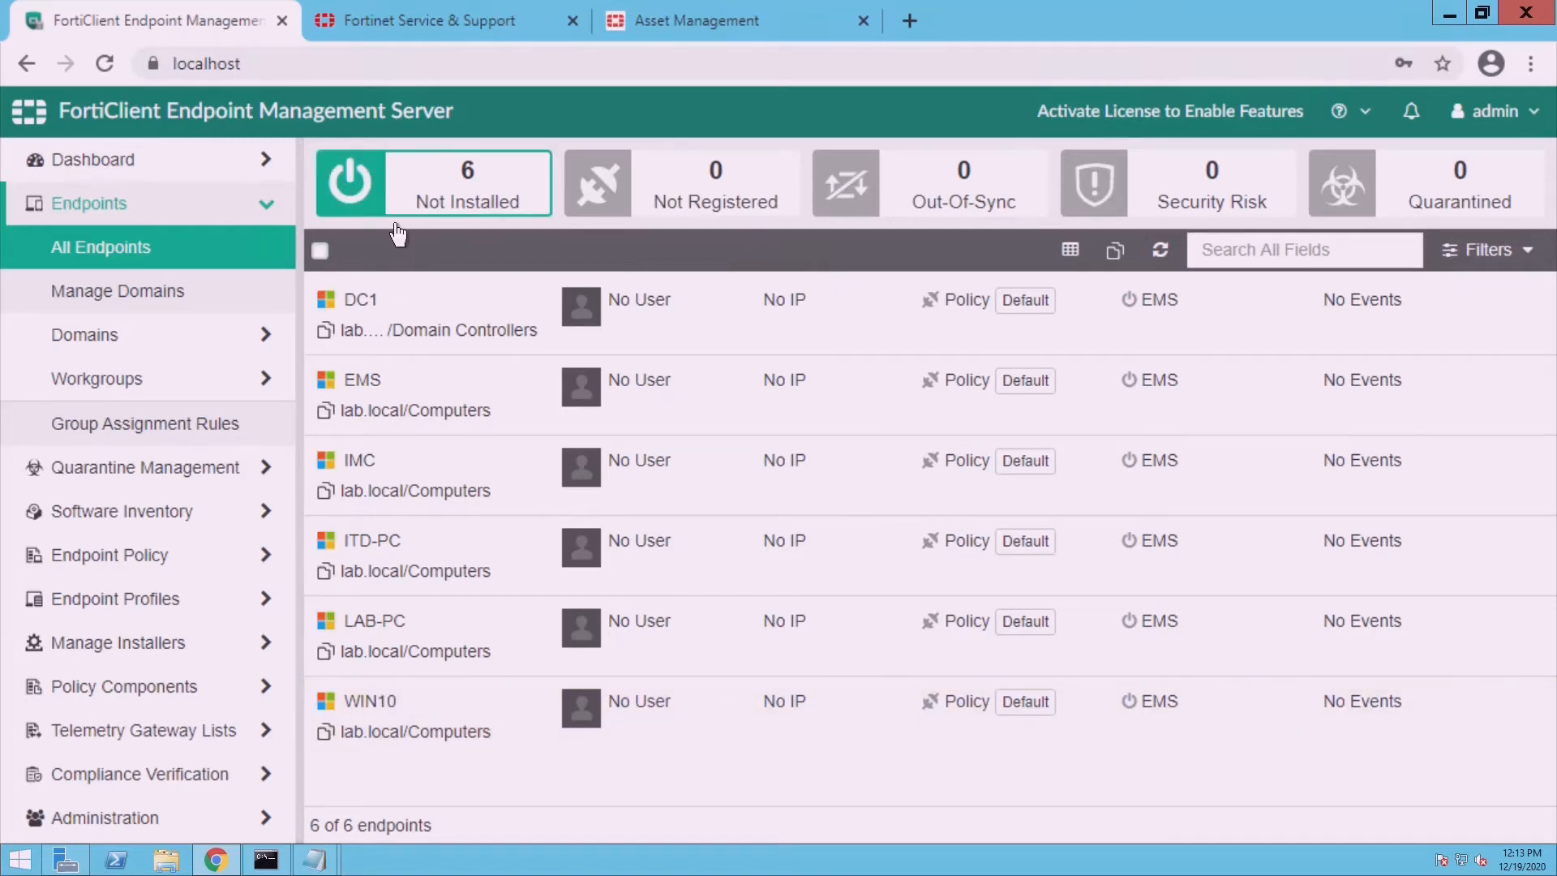
pyautogui.click(150, 166)
pyautogui.click(146, 213)
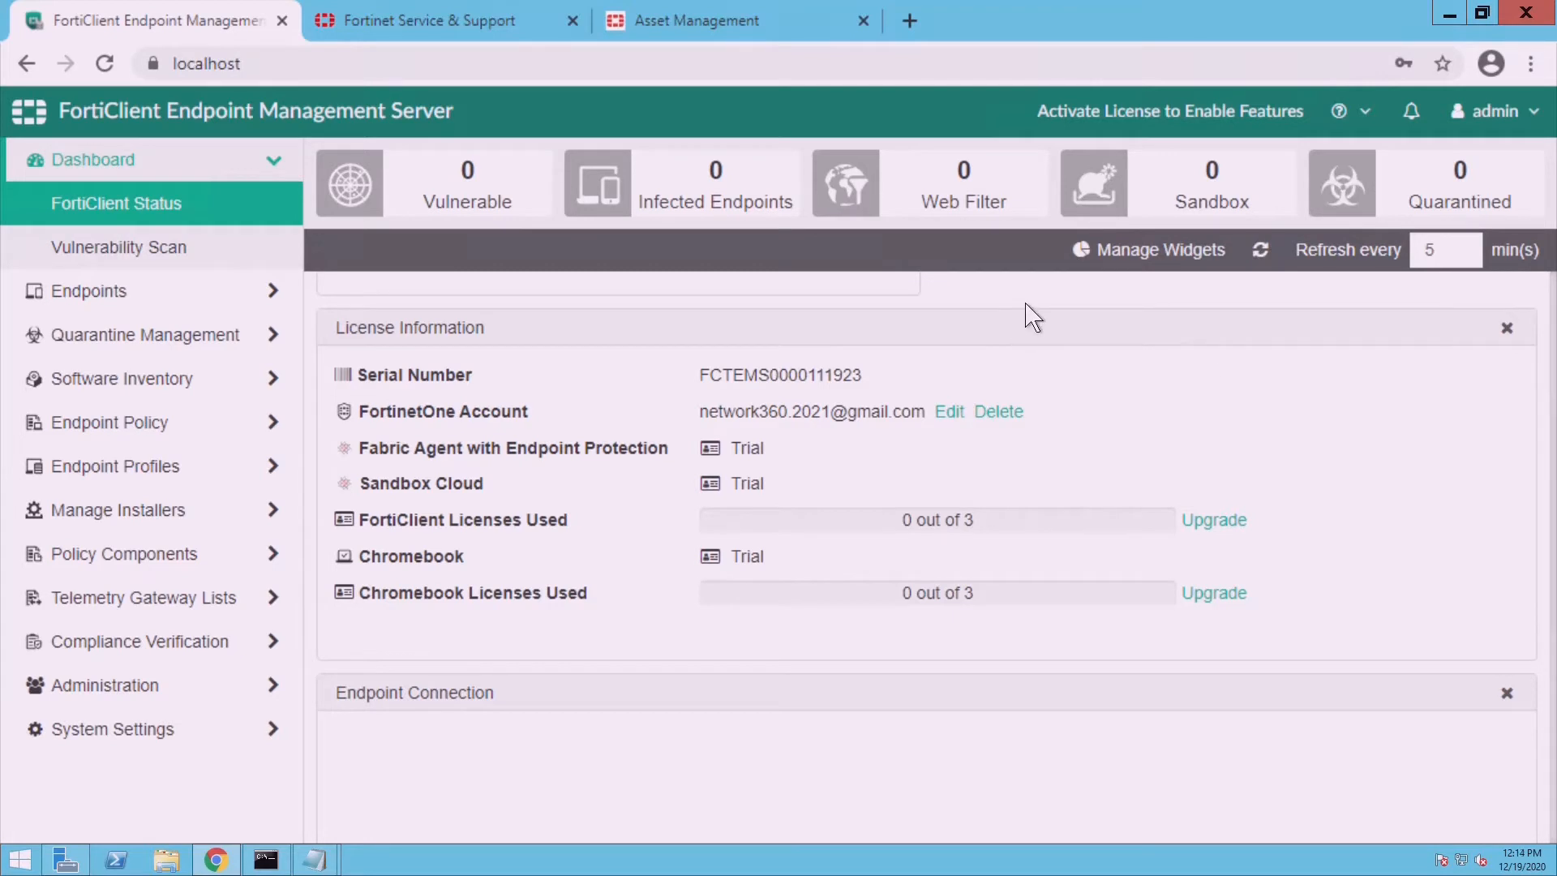
pyautogui.scroll(4, 1032, 316)
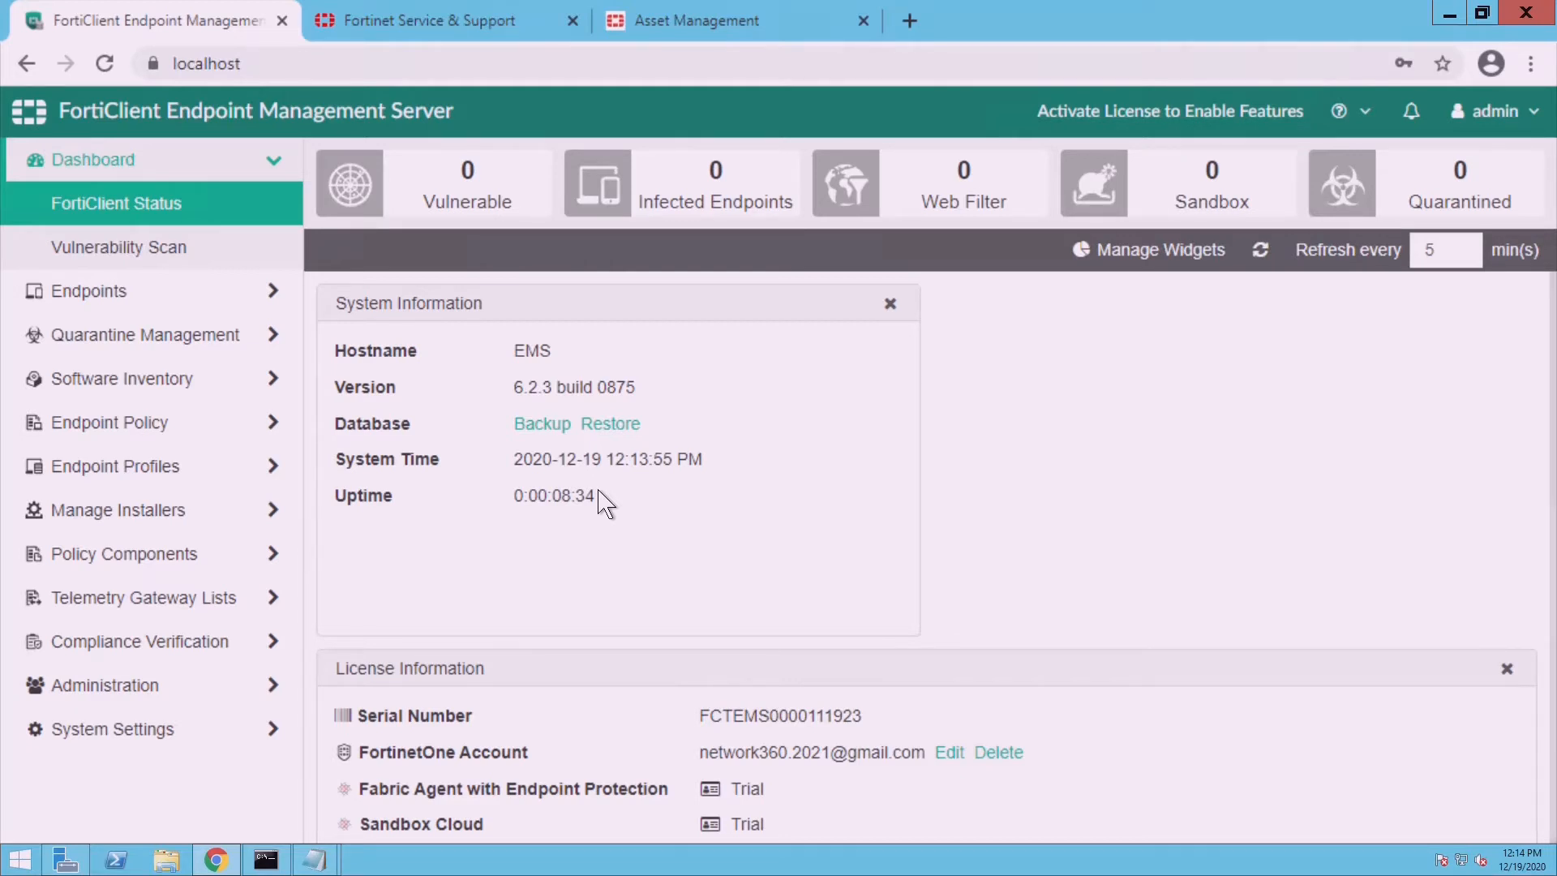
pyautogui.click(277, 68)
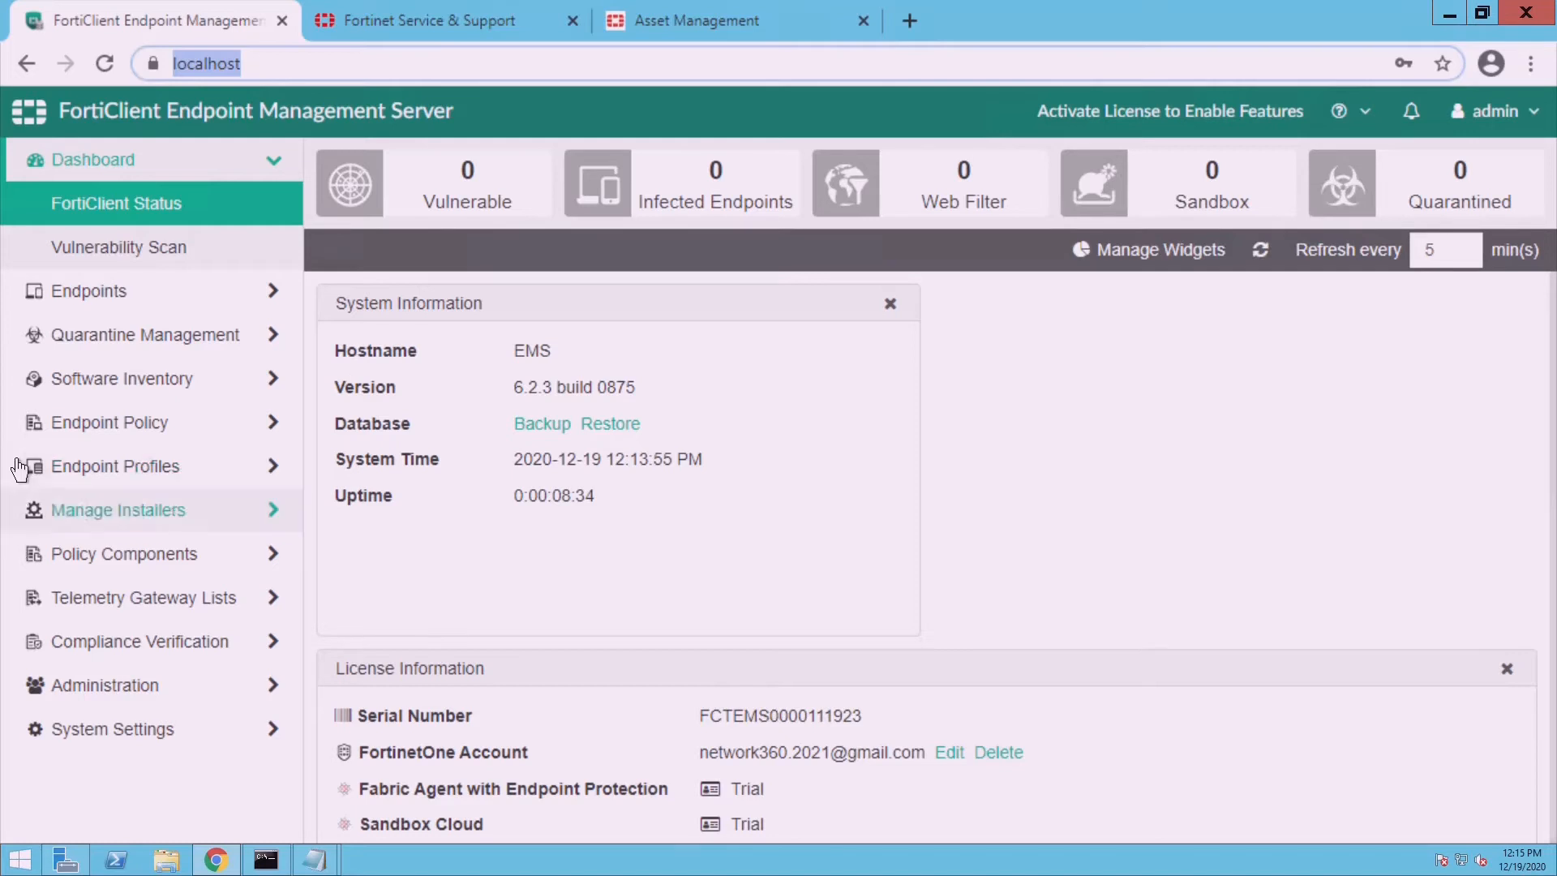
pyautogui.click(280, 72)
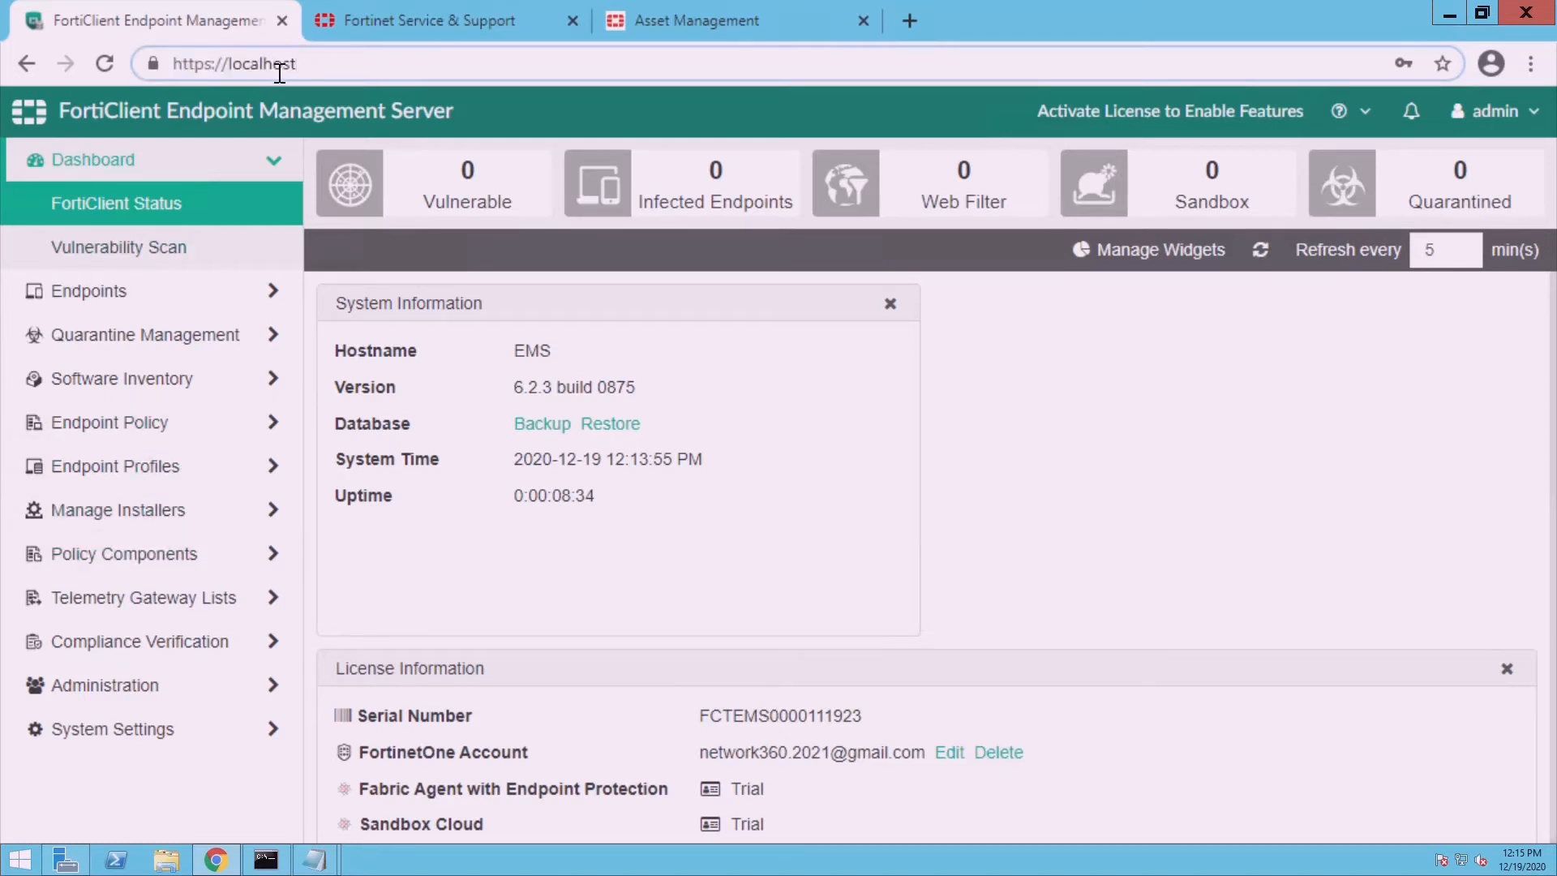
pyautogui.click(151, 706)
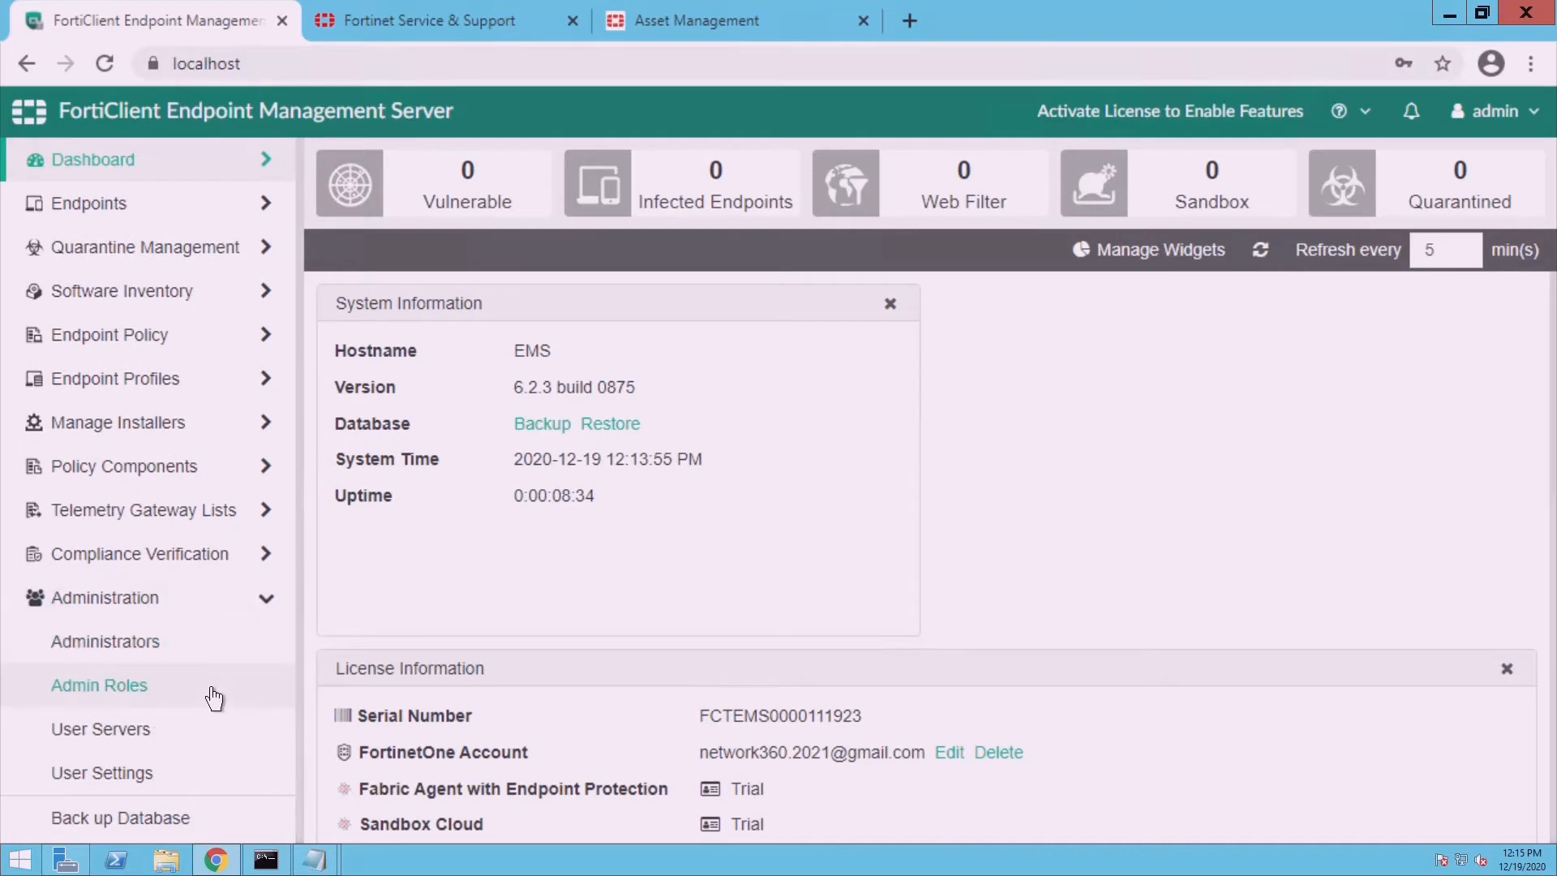
pyautogui.click(221, 610)
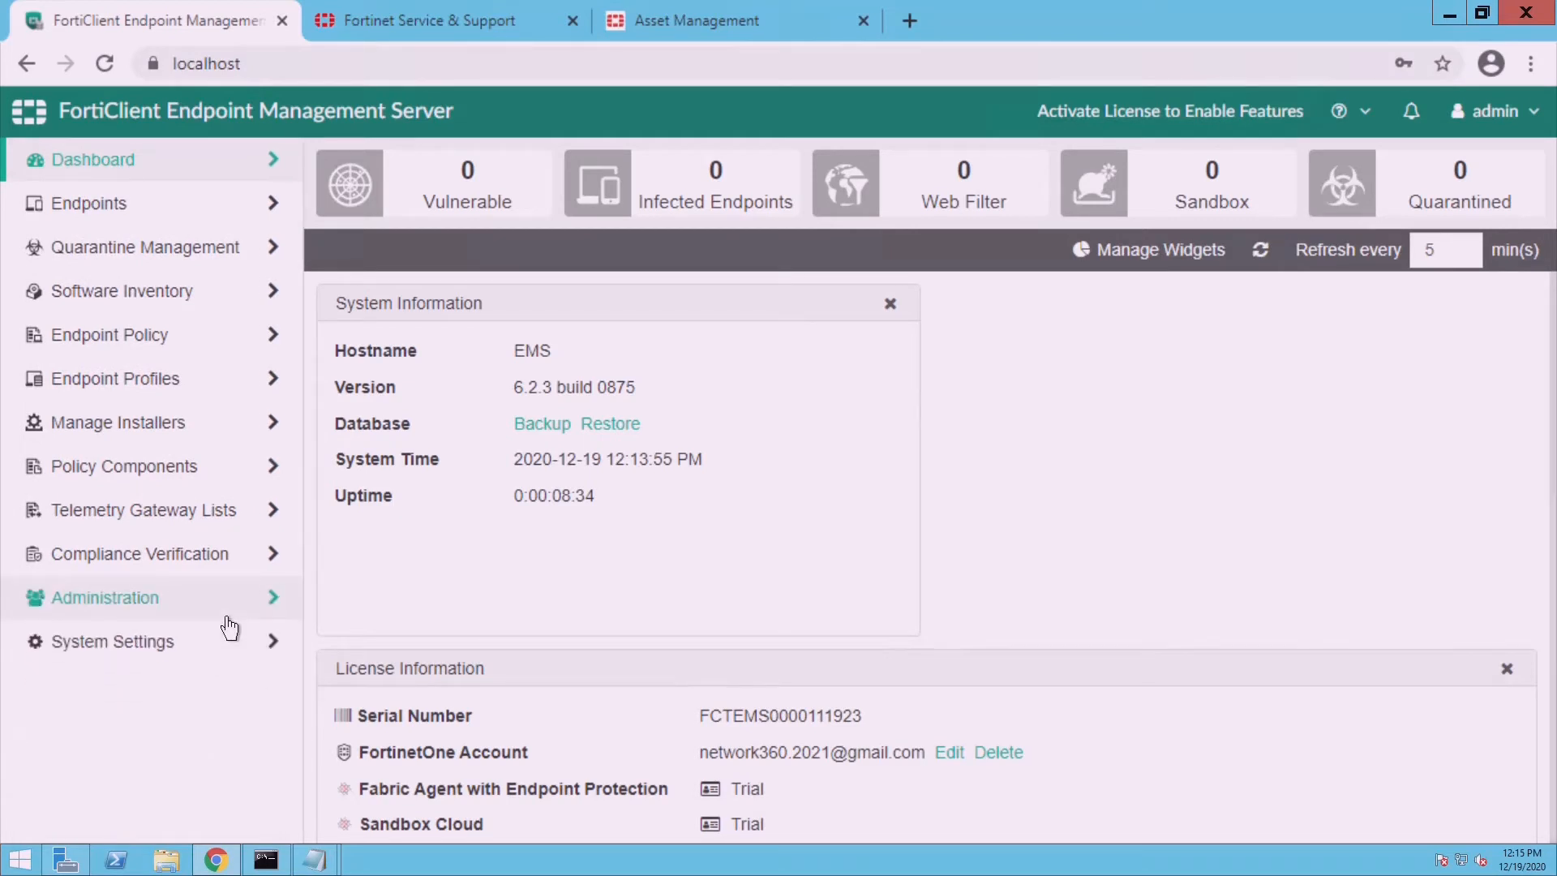
pyautogui.click(198, 663)
# - Open System Settings > Server and enable Remote HTTPS access
pyautogui.click(149, 699)
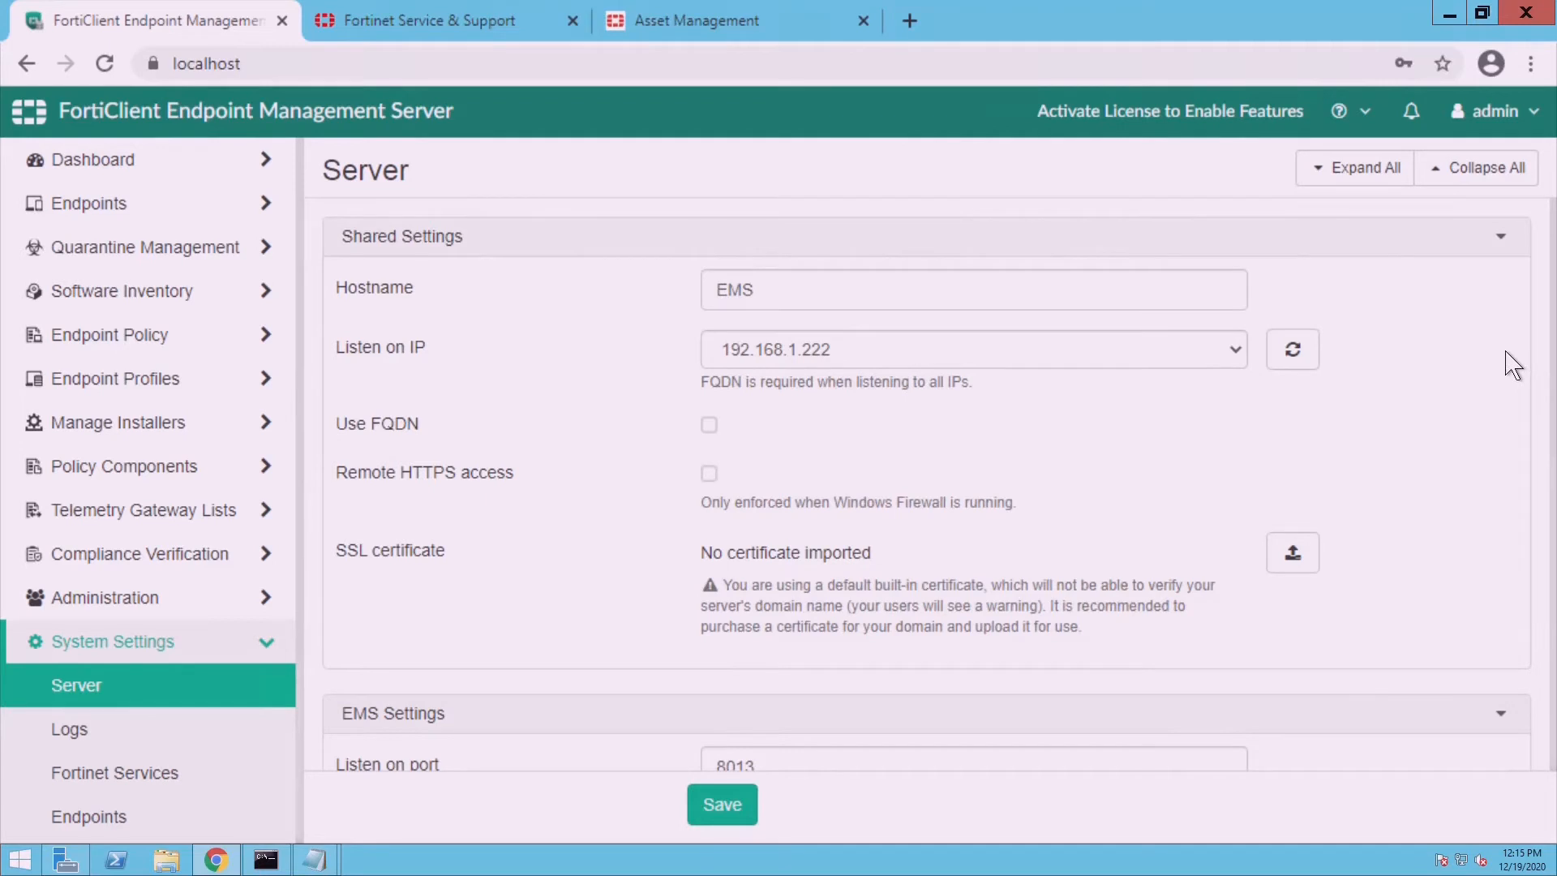
pyautogui.scroll(-4, 1512, 365)
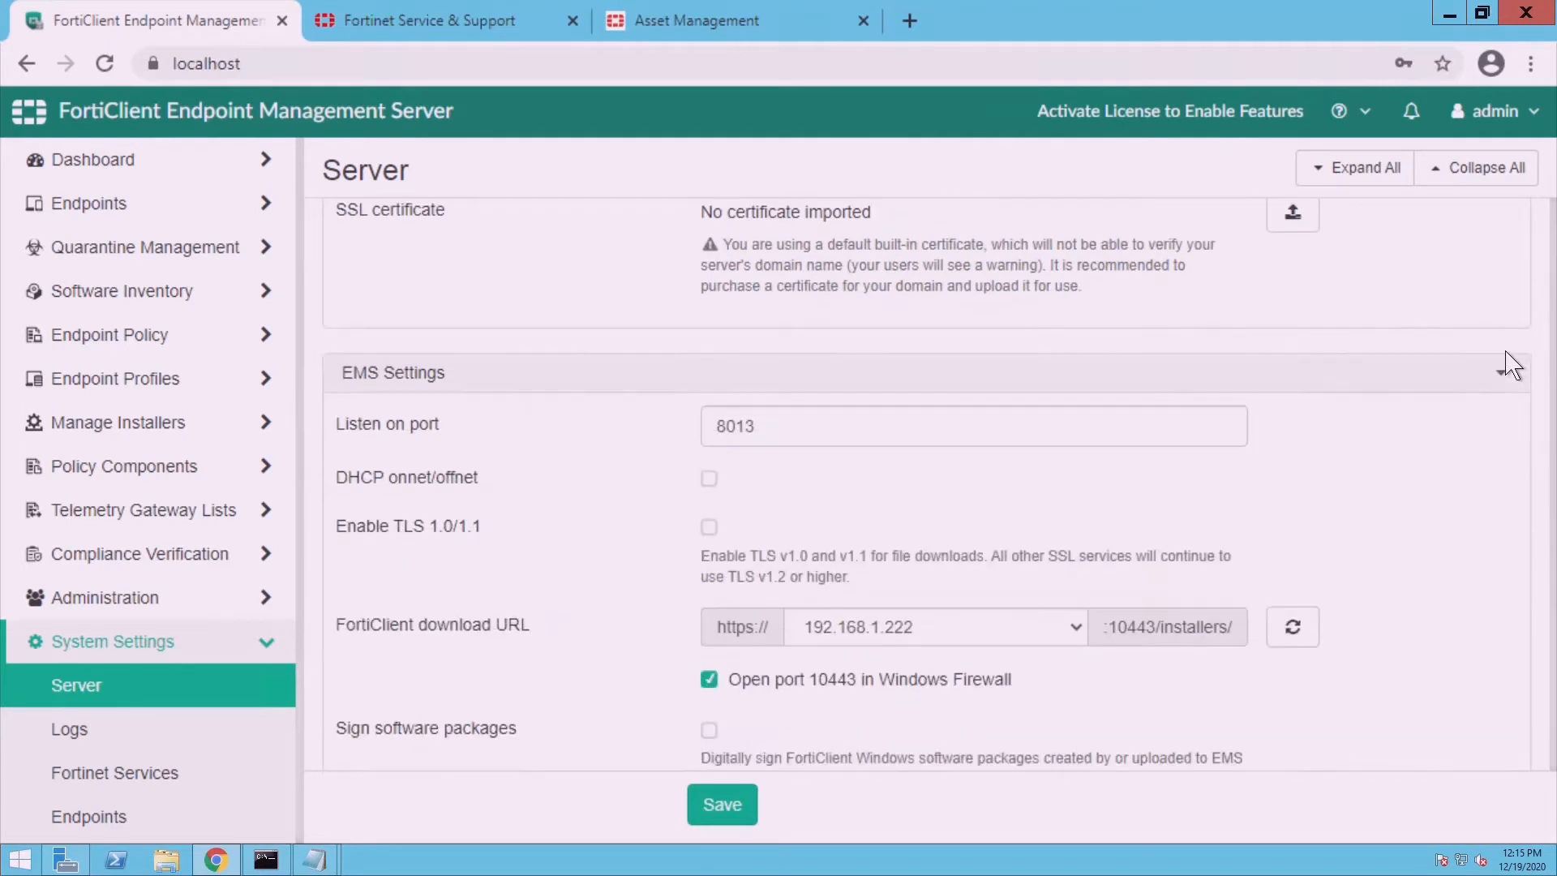
pyautogui.scroll(-4, 1513, 365)
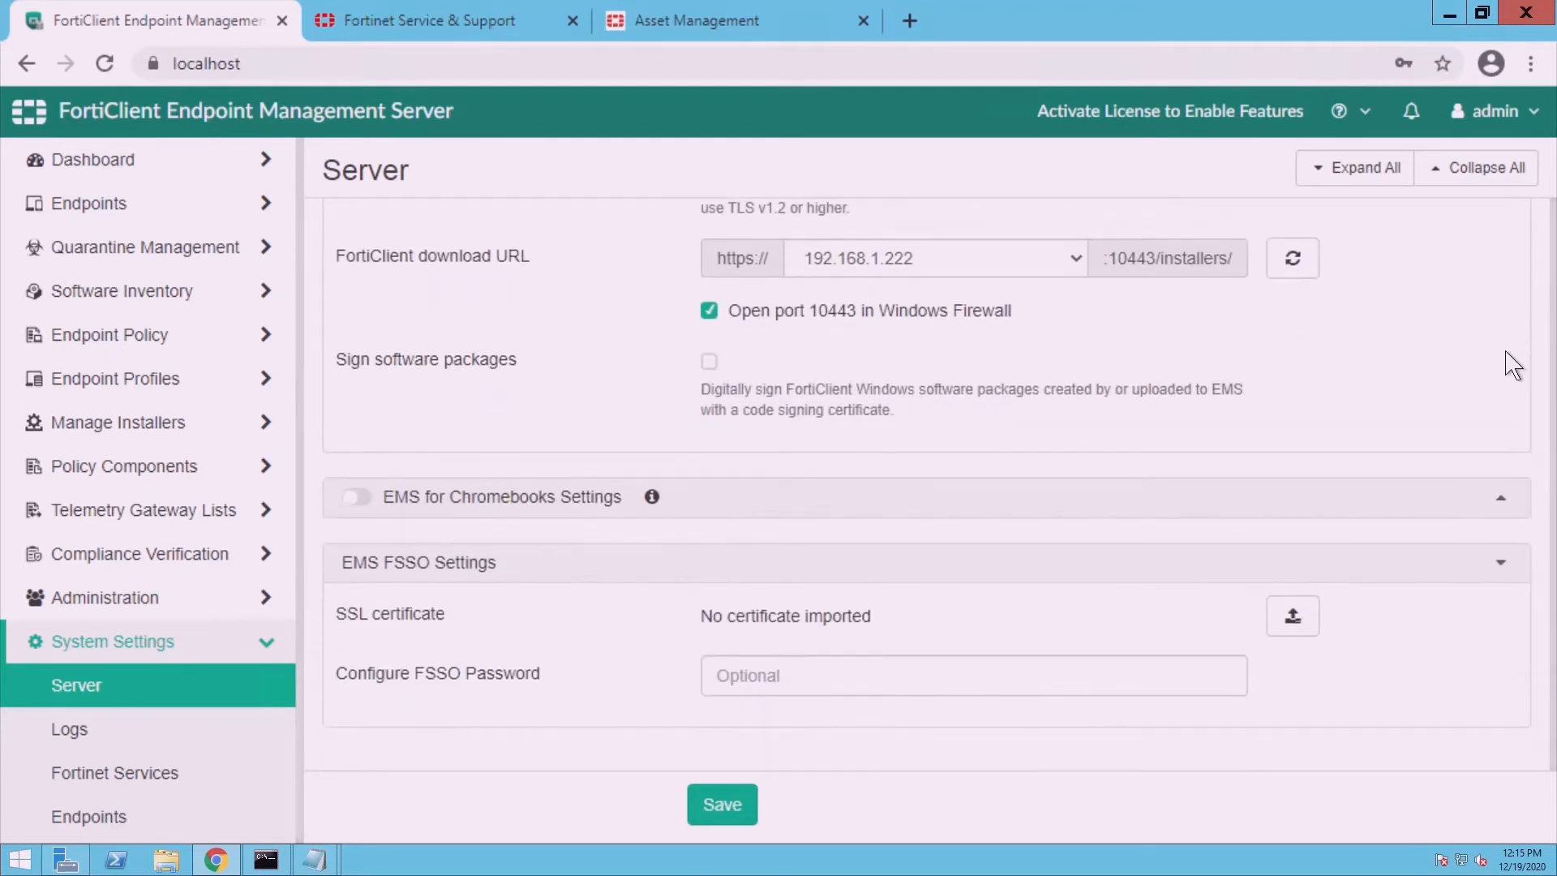
pyautogui.scroll(3, 1513, 365)
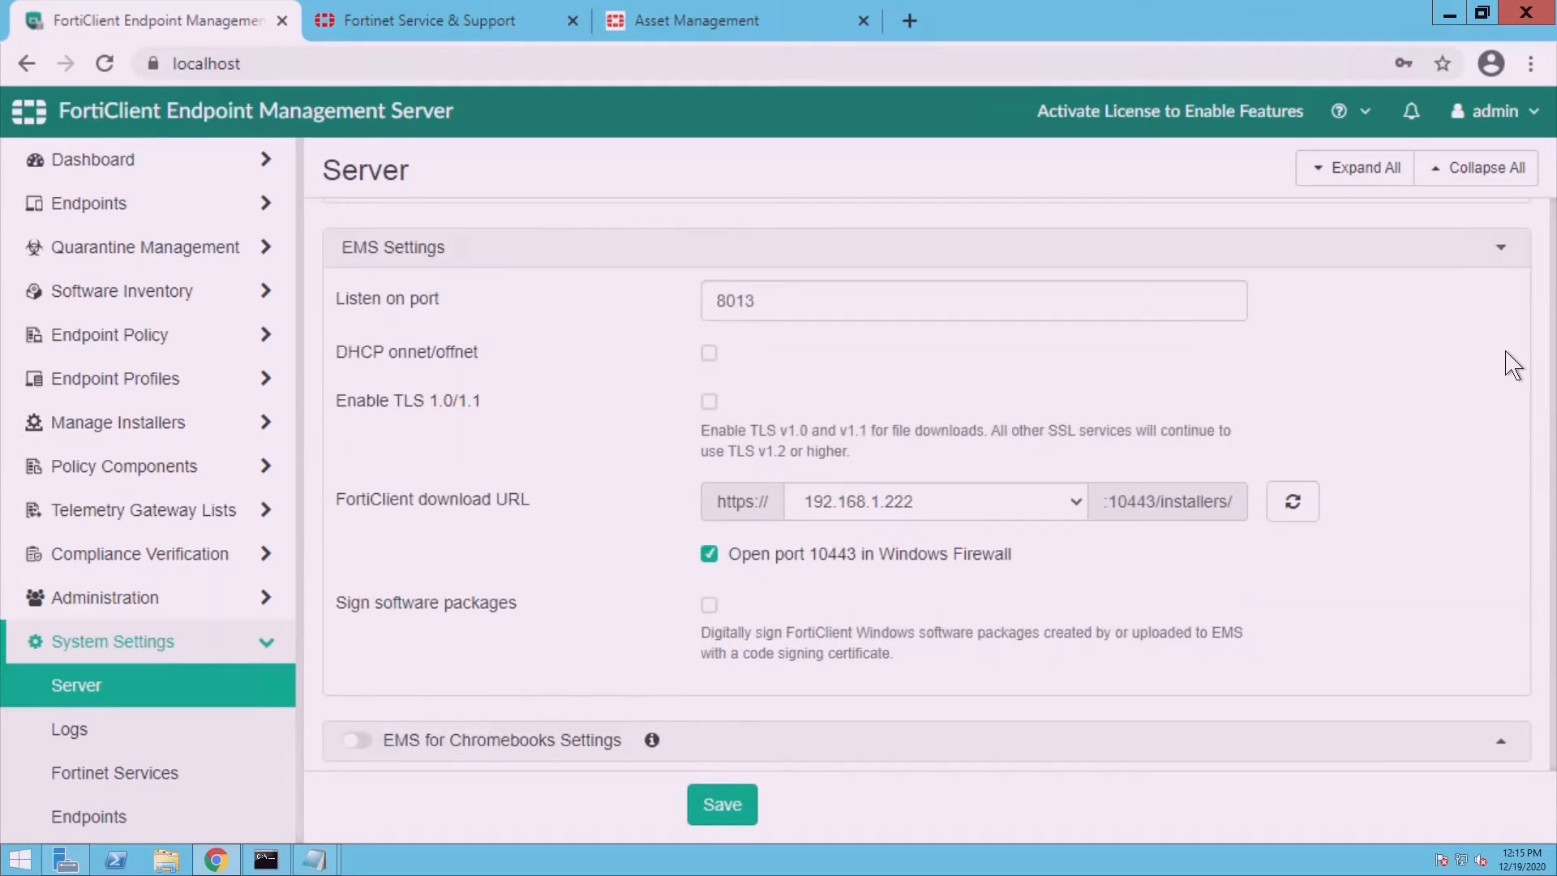
pyautogui.scroll(1, 1510, 367)
pyautogui.scroll(3, 1513, 365)
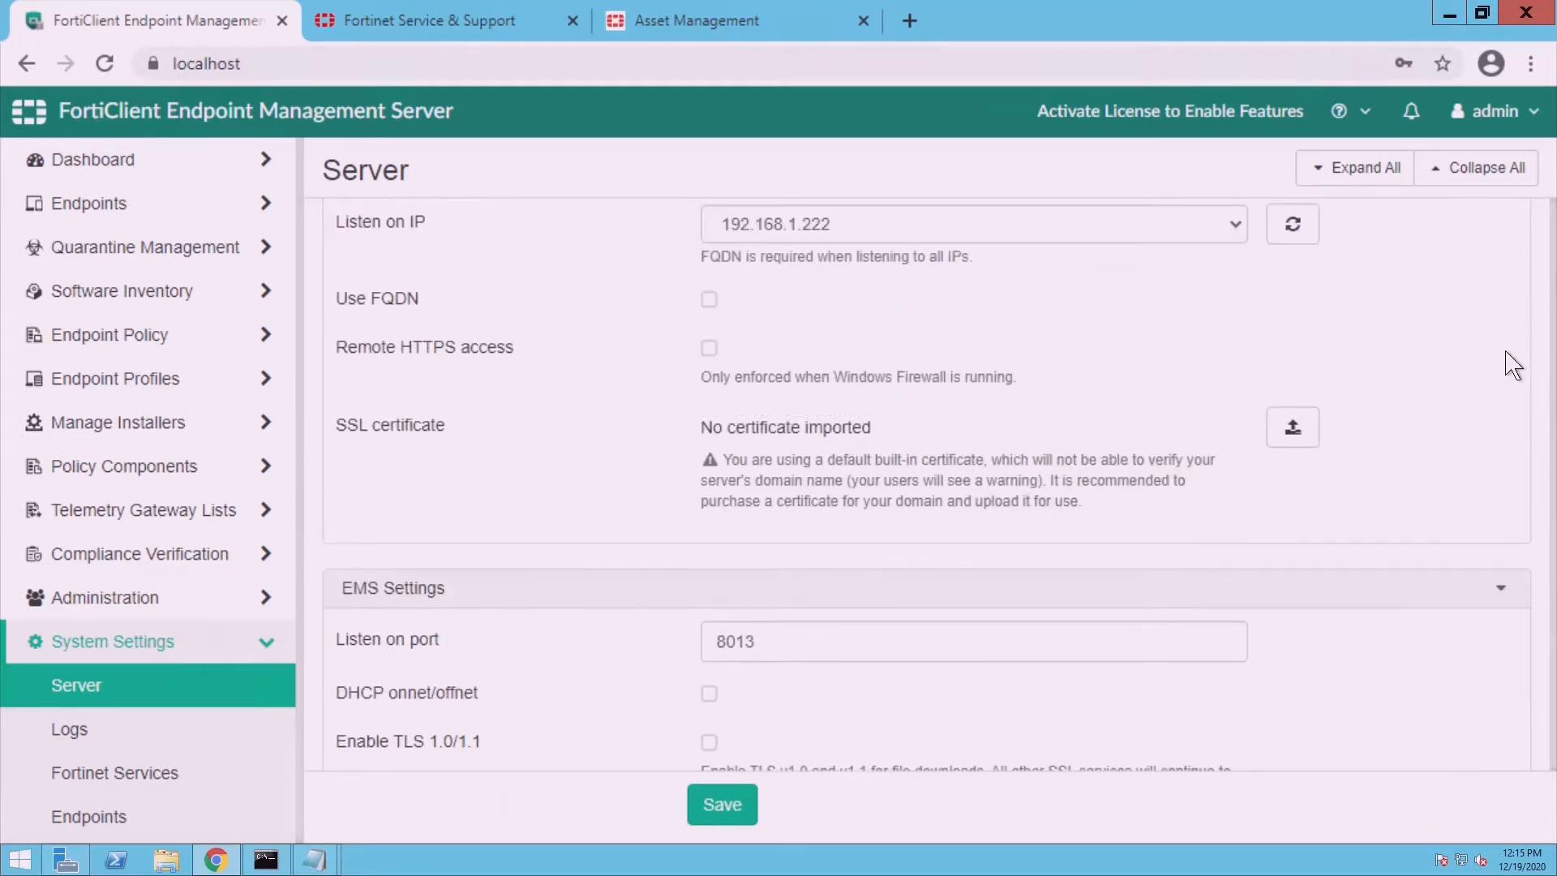
pyautogui.scroll(-1, 1513, 365)
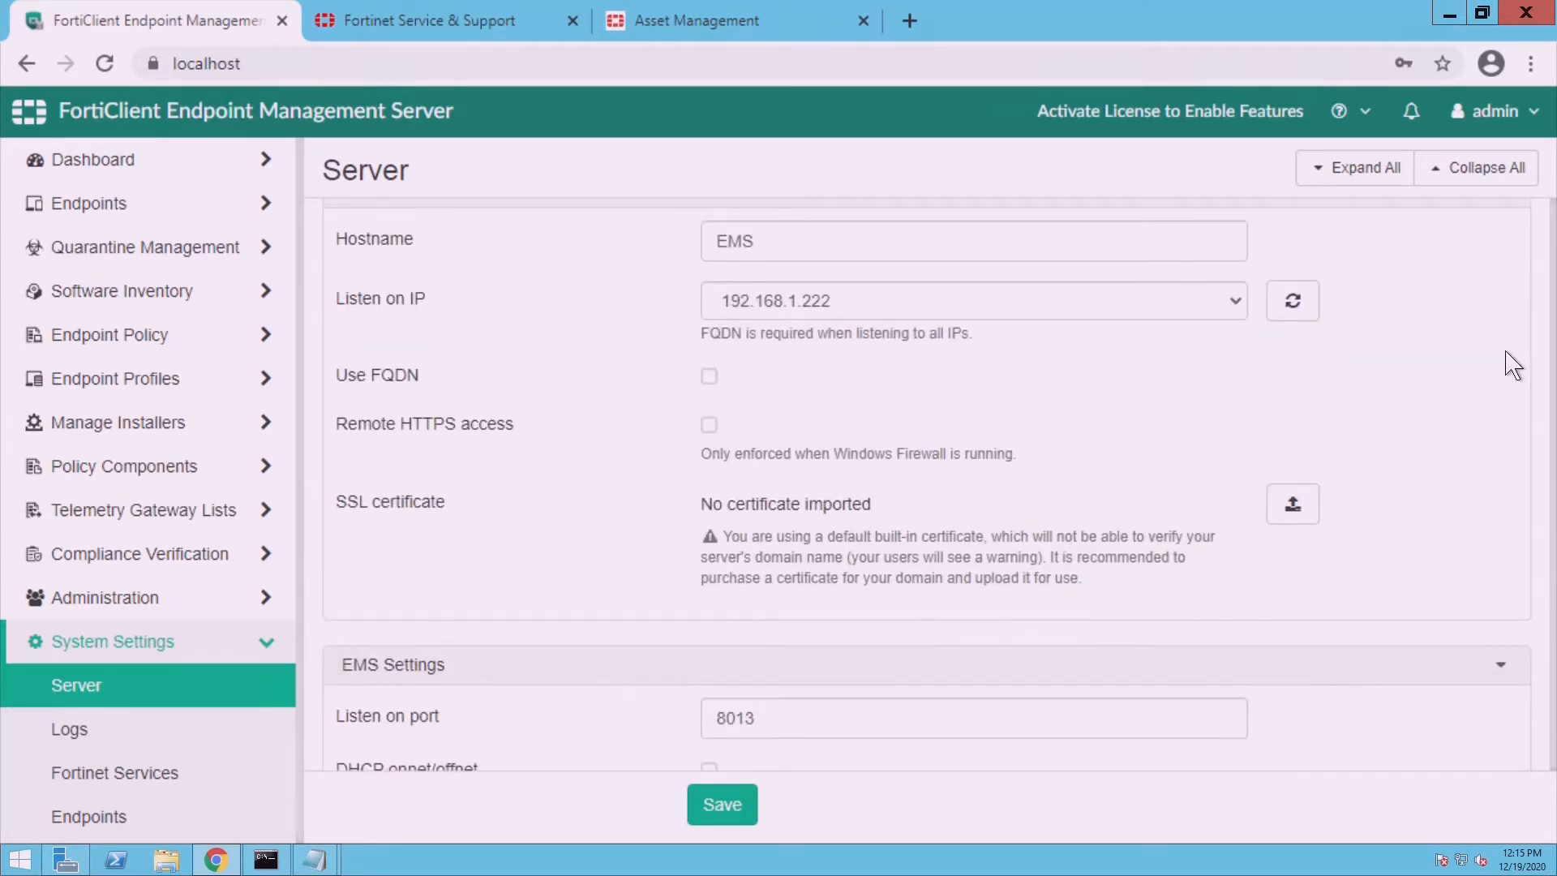
pyautogui.scroll(1, 1514, 365)
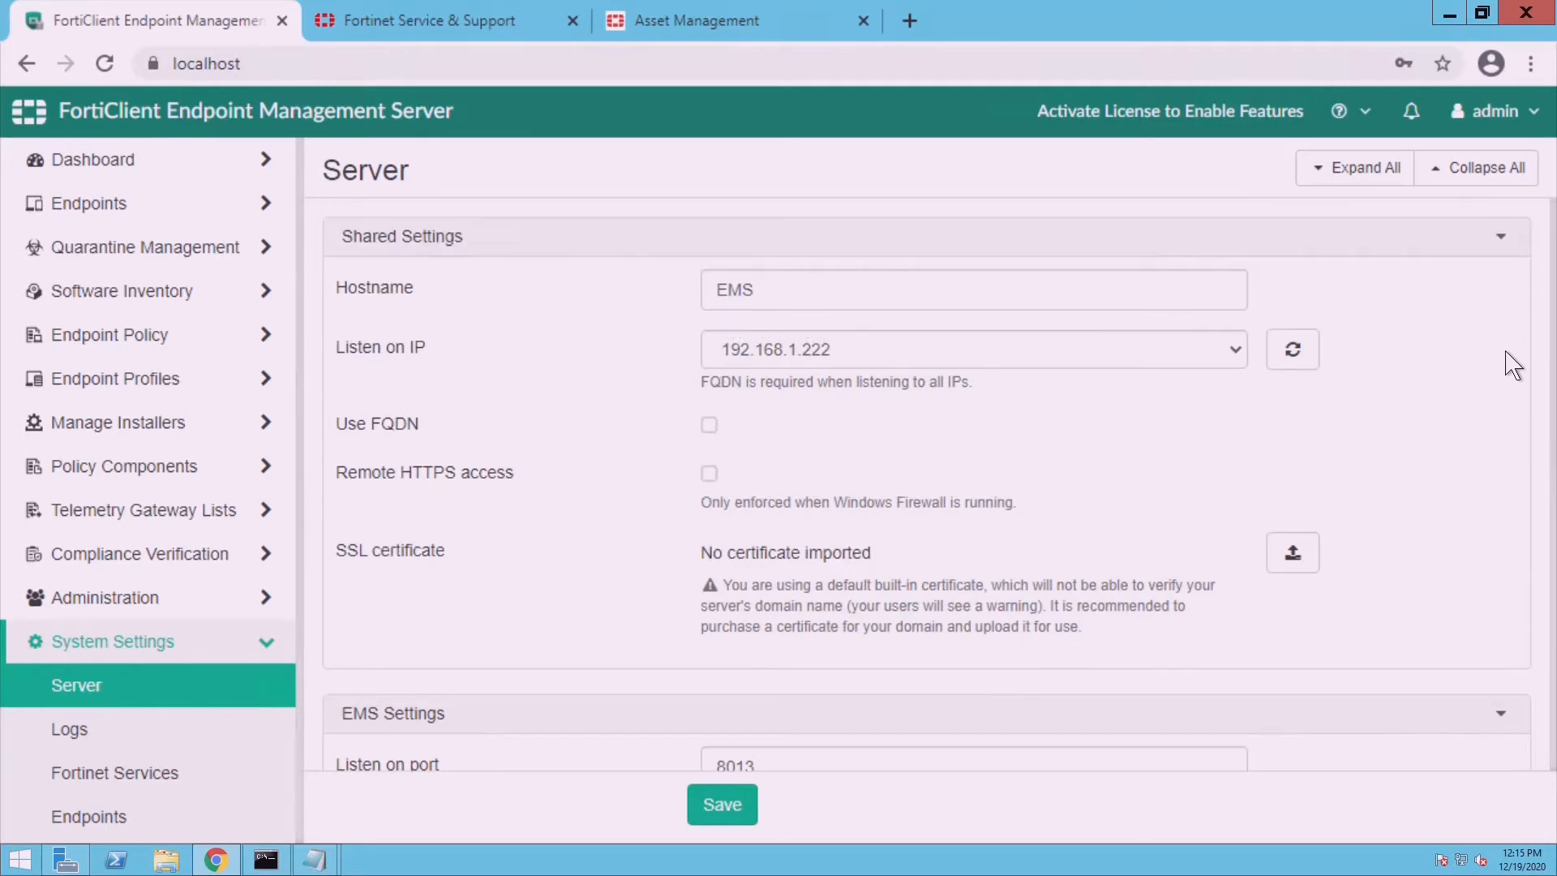
pyautogui.click(721, 492)
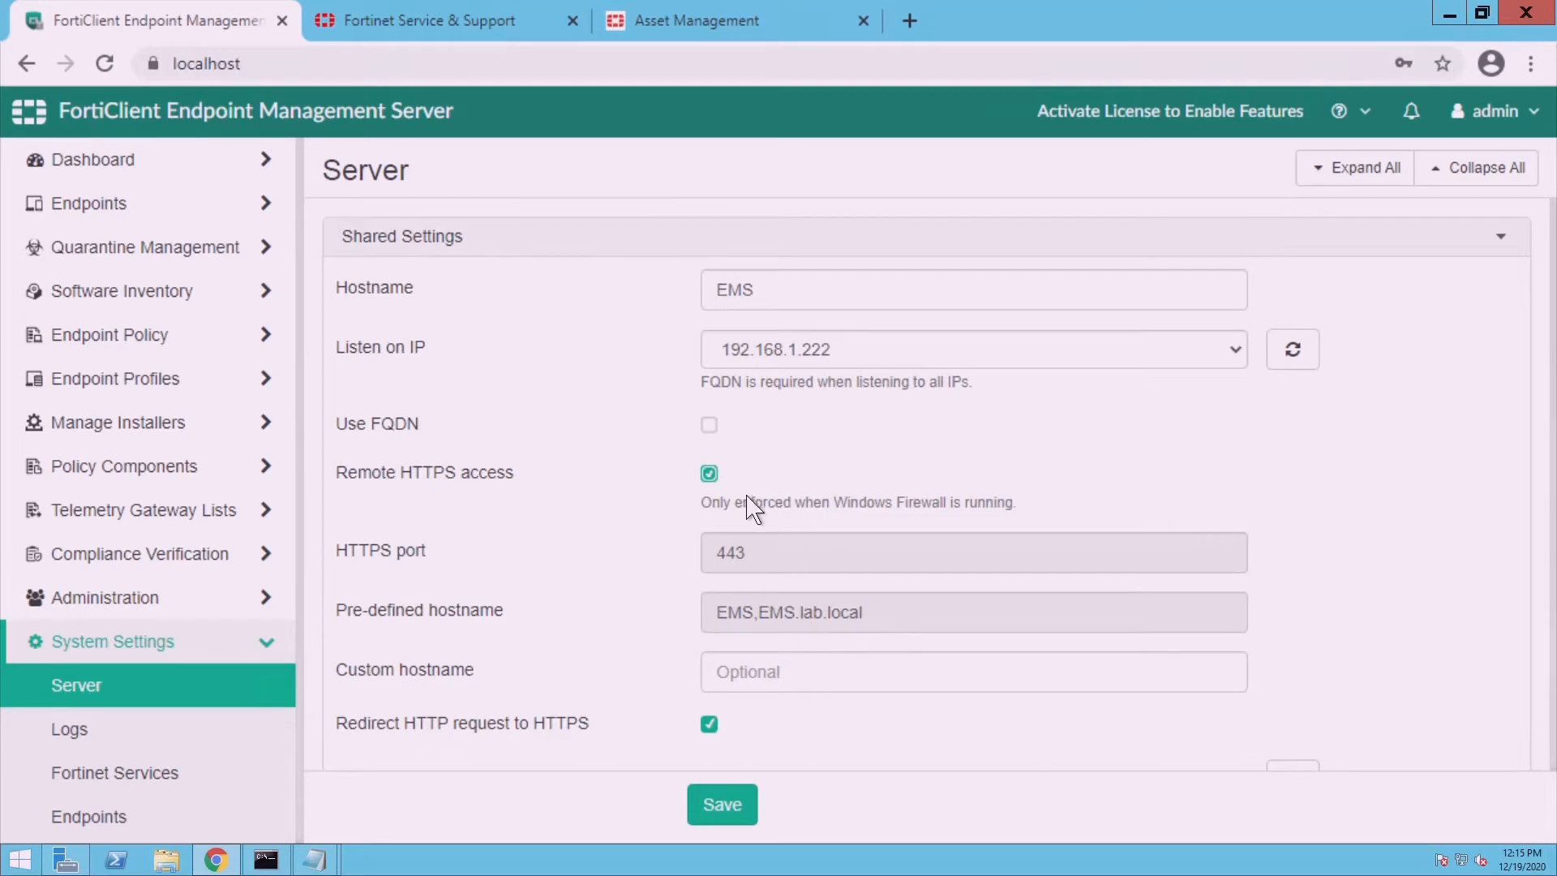
# - Set the custom hostname to 192.168.1.222
pyautogui.click(750, 685)
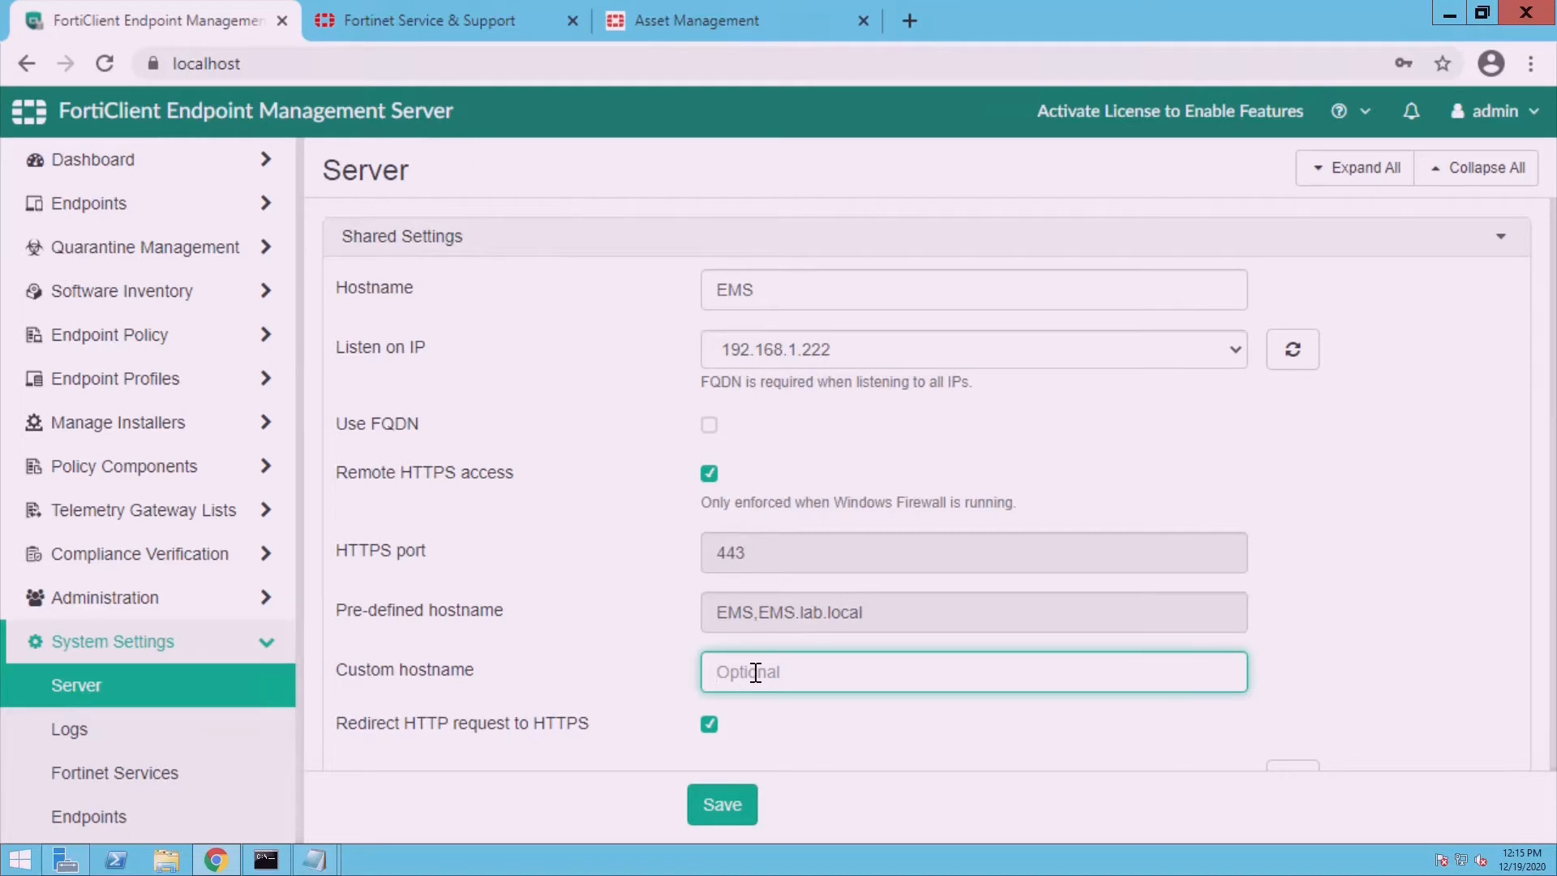
pyautogui.write('192.167')
pyautogui.press('BackSpace')
pyautogui.write('8.1.222')
# - Open a stray new tab of the EMS console and close it again
pyautogui.click(912, 24)
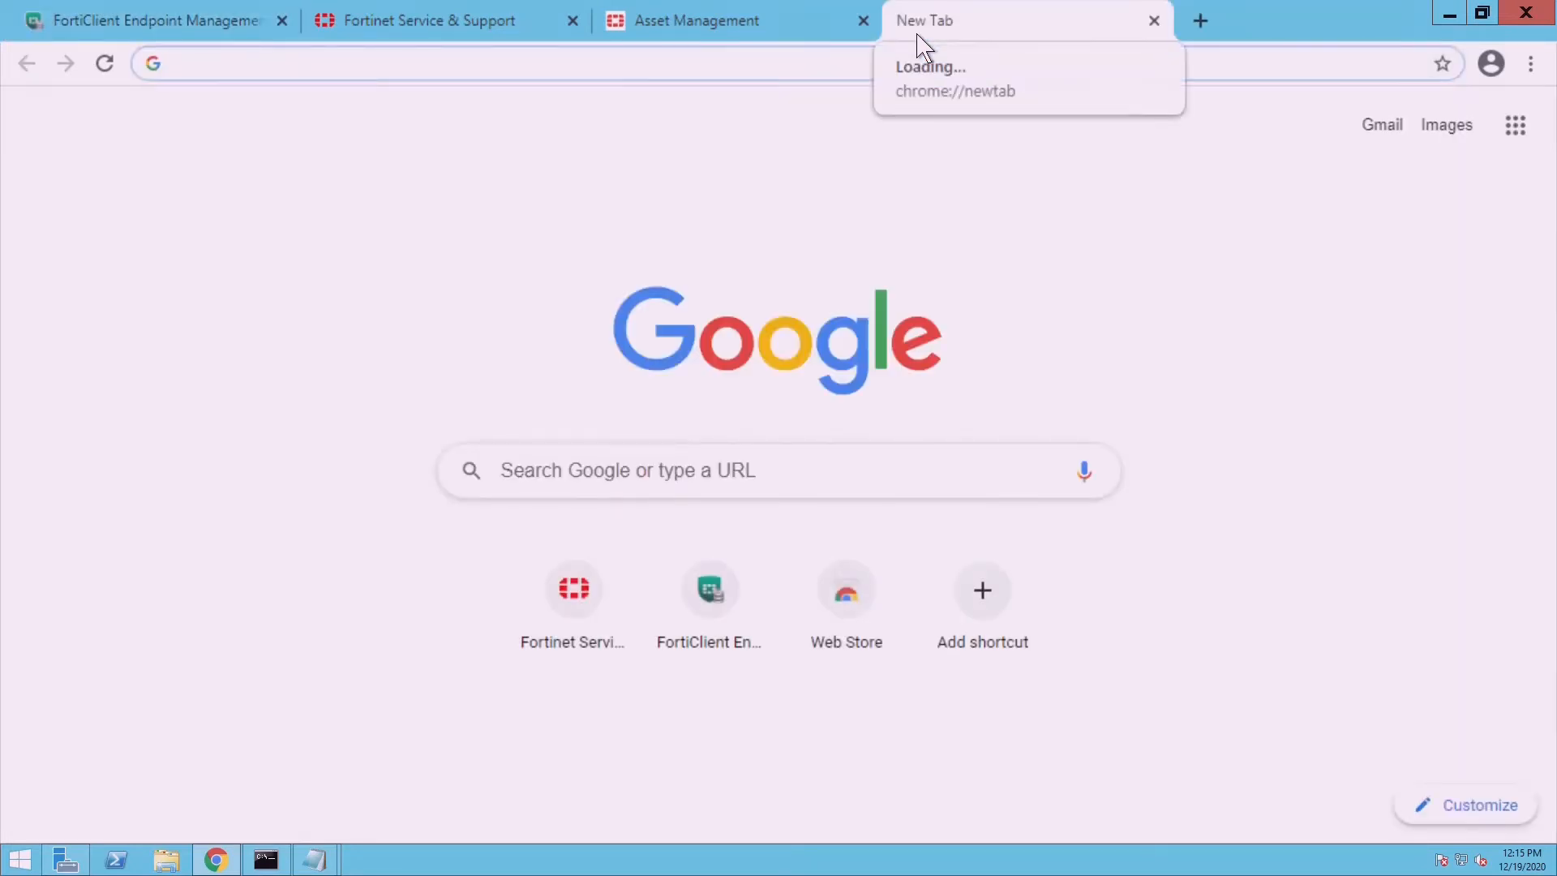
pyautogui.write('https')
pyautogui.press('Return')
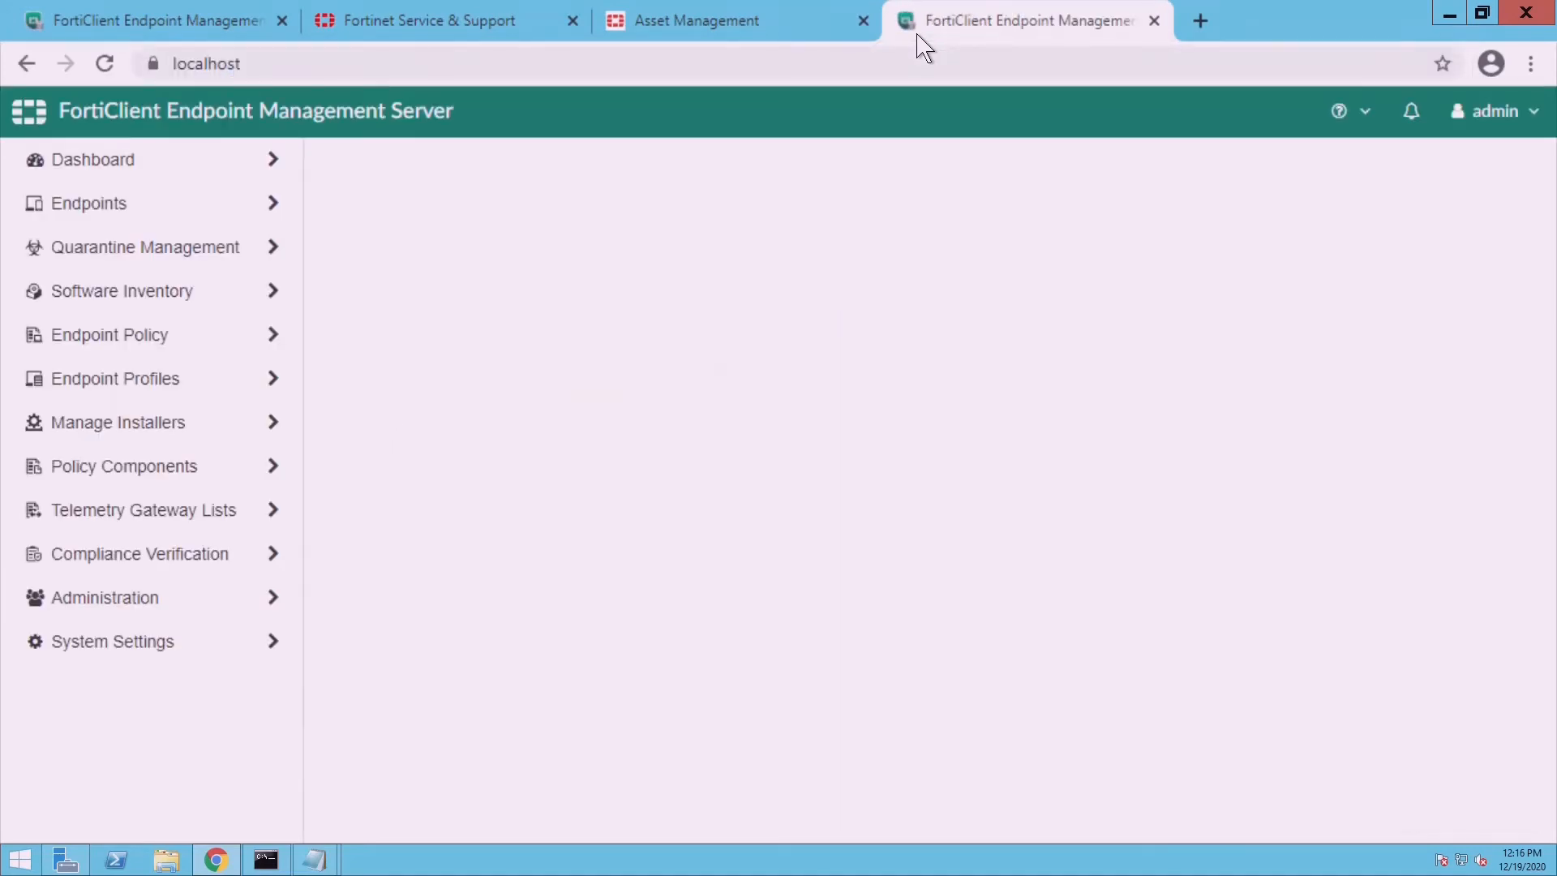
pyautogui.click(1154, 20)
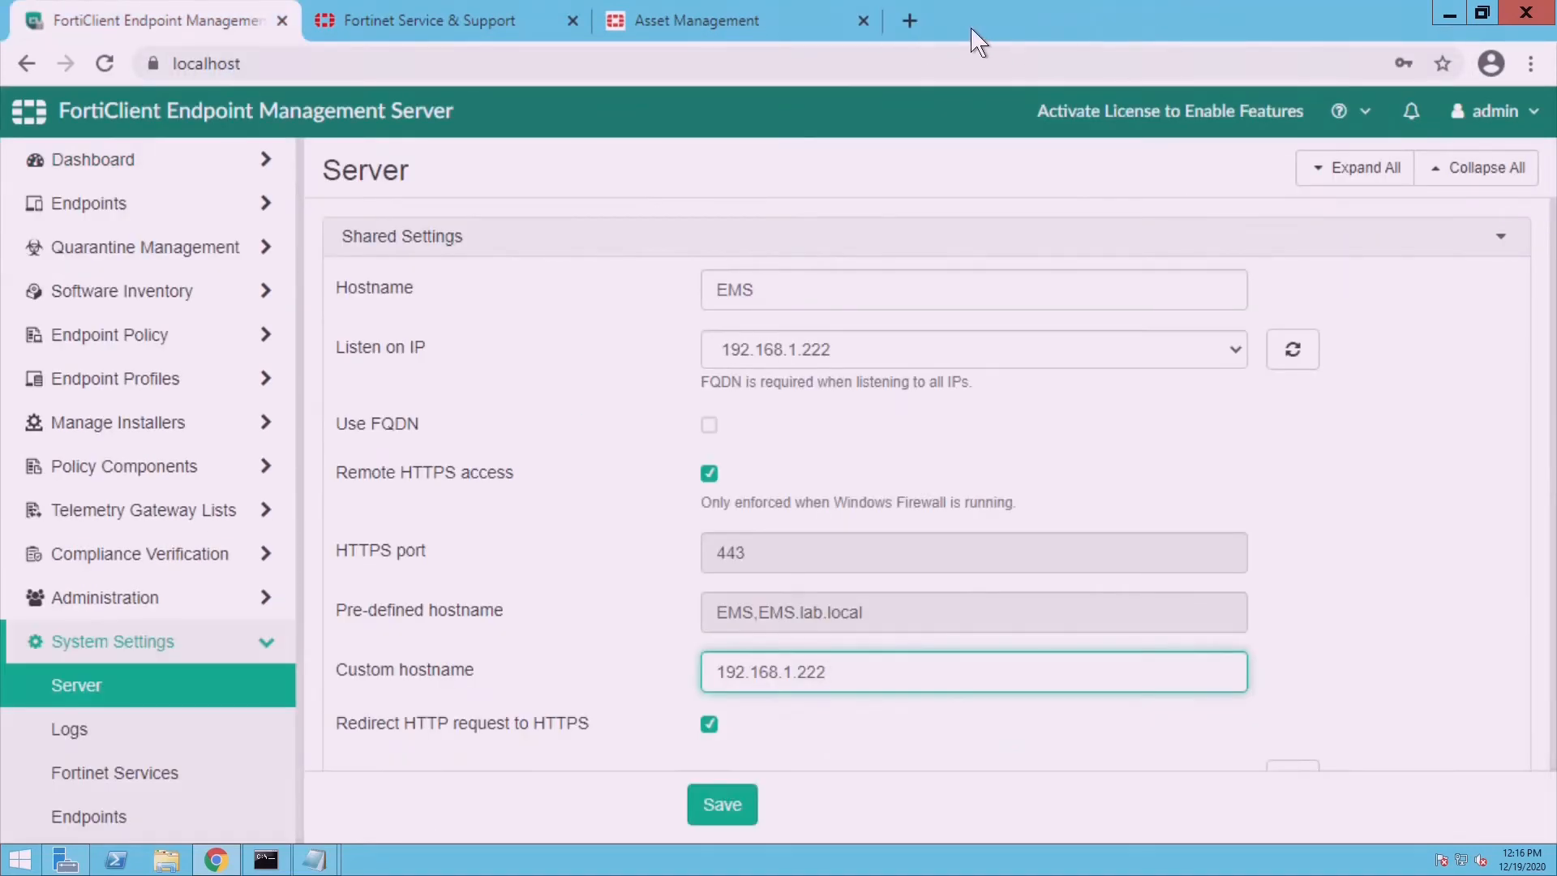
pyautogui.click(927, 17)
pyautogui.write('ht')
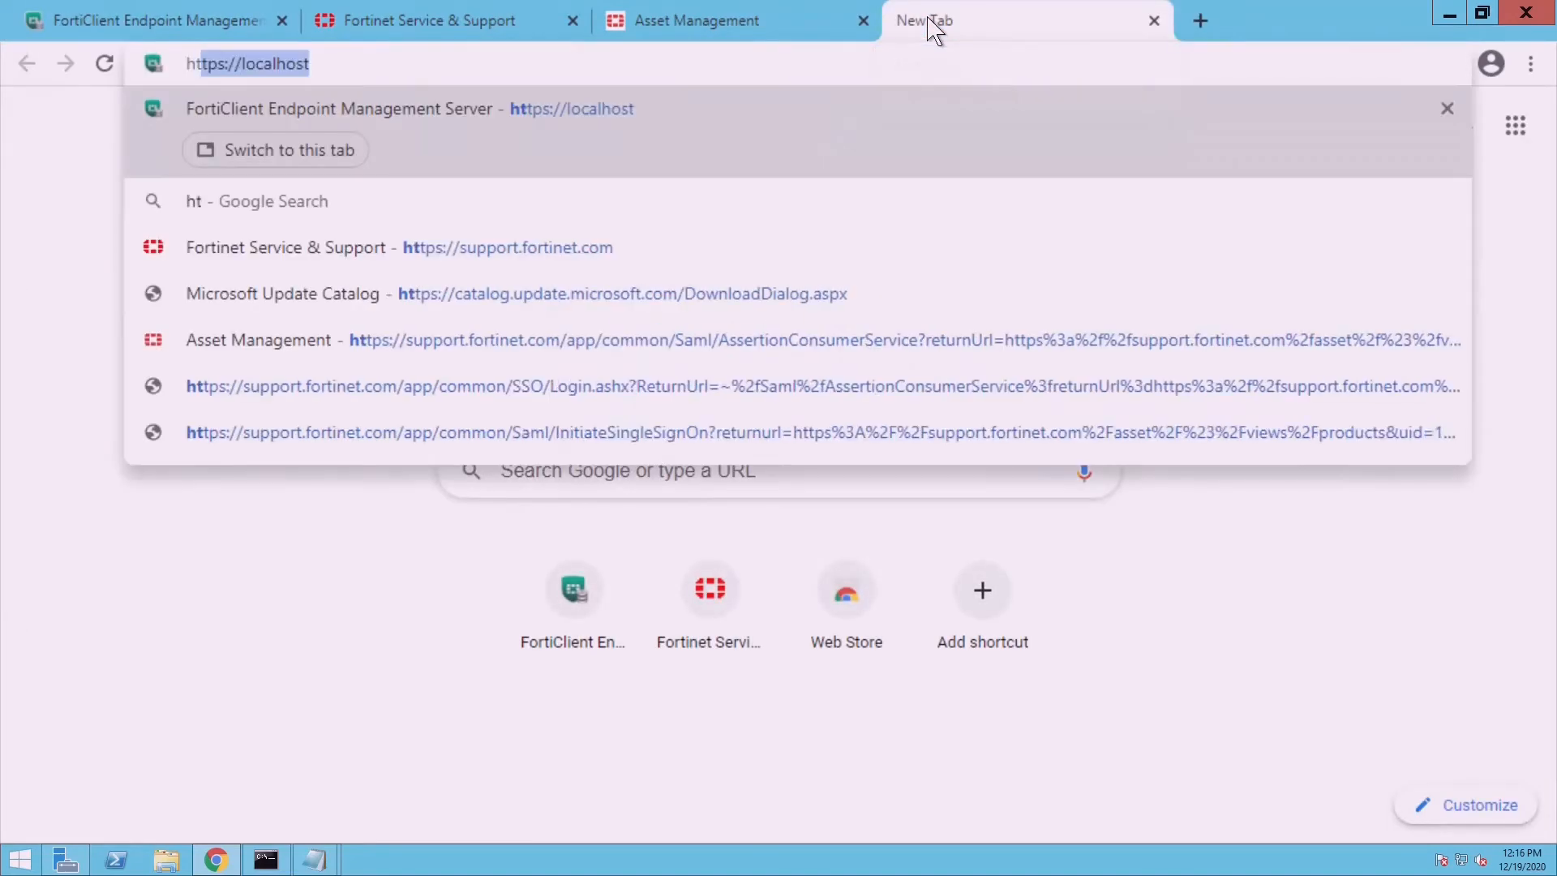
pyautogui.write('tps://1')
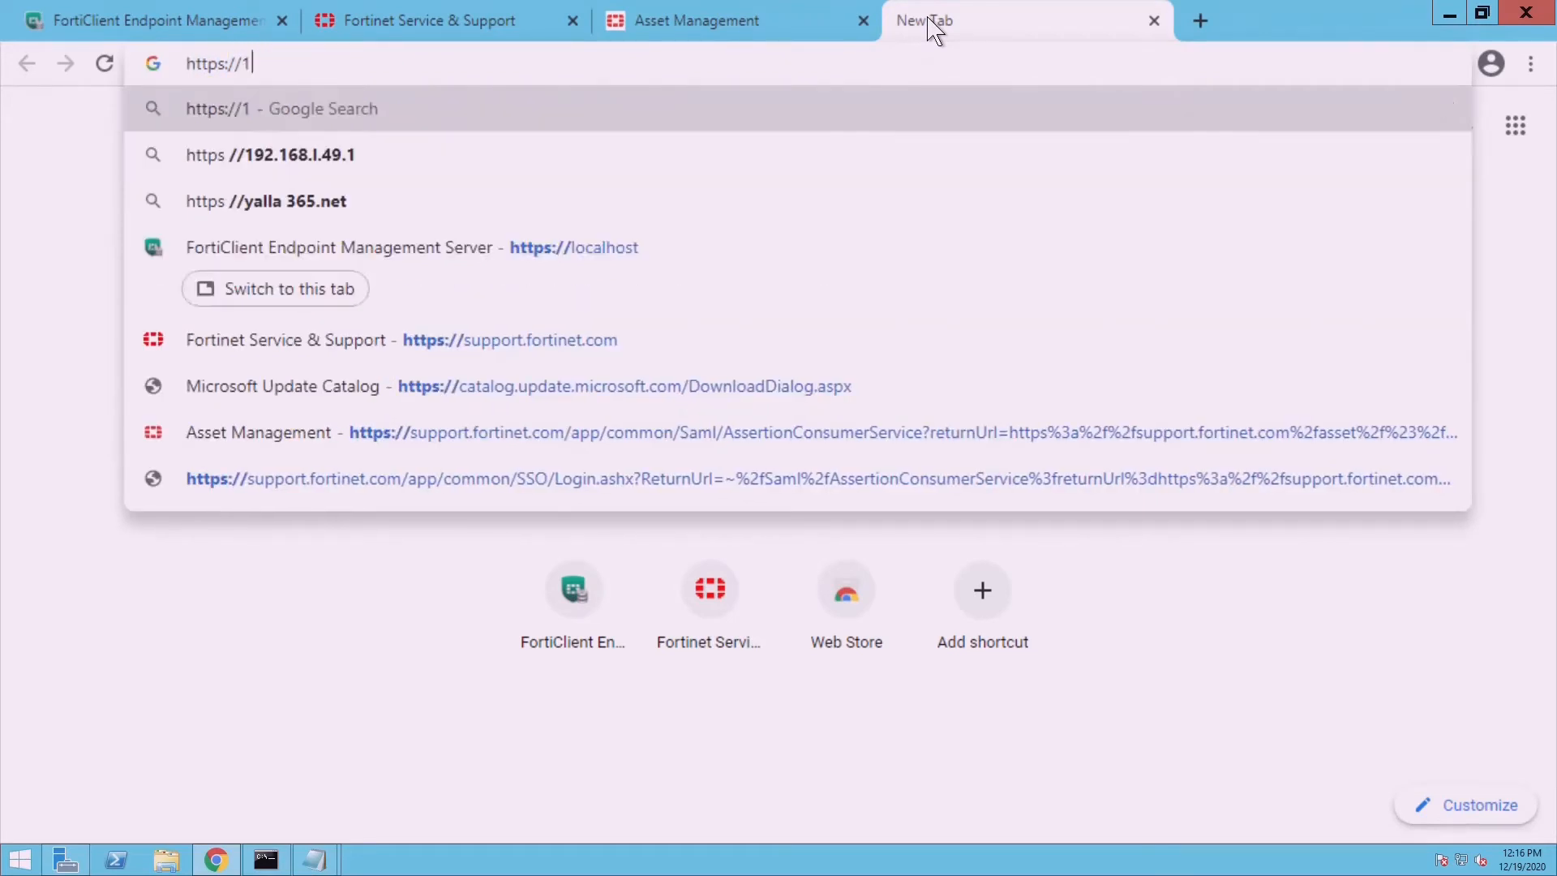
pyautogui.write('92.168.1.')
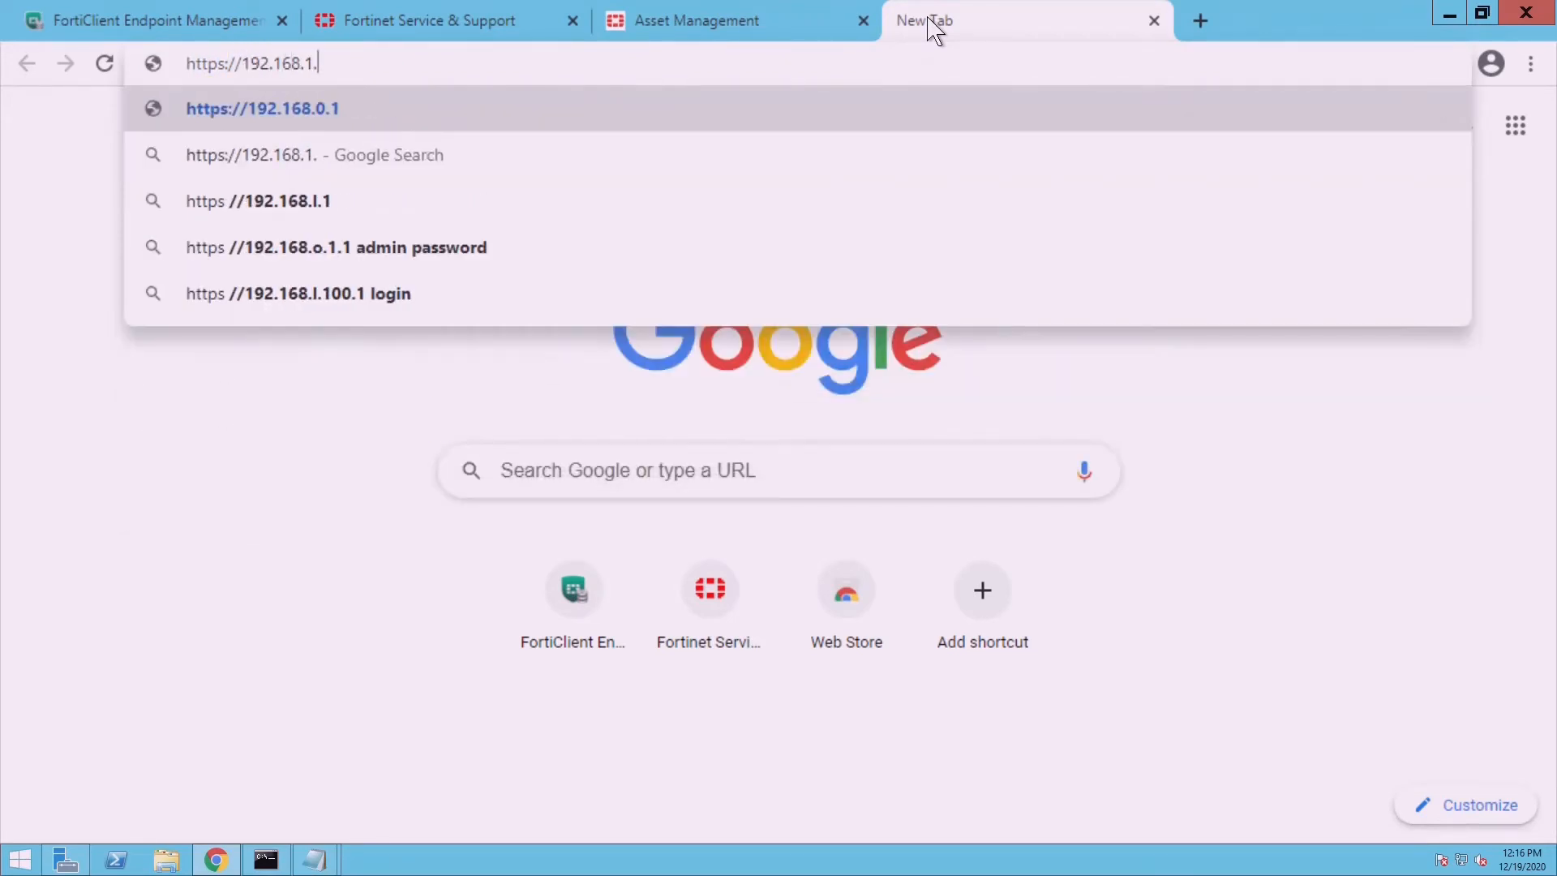
pyautogui.write('222')
pyautogui.press('Return')
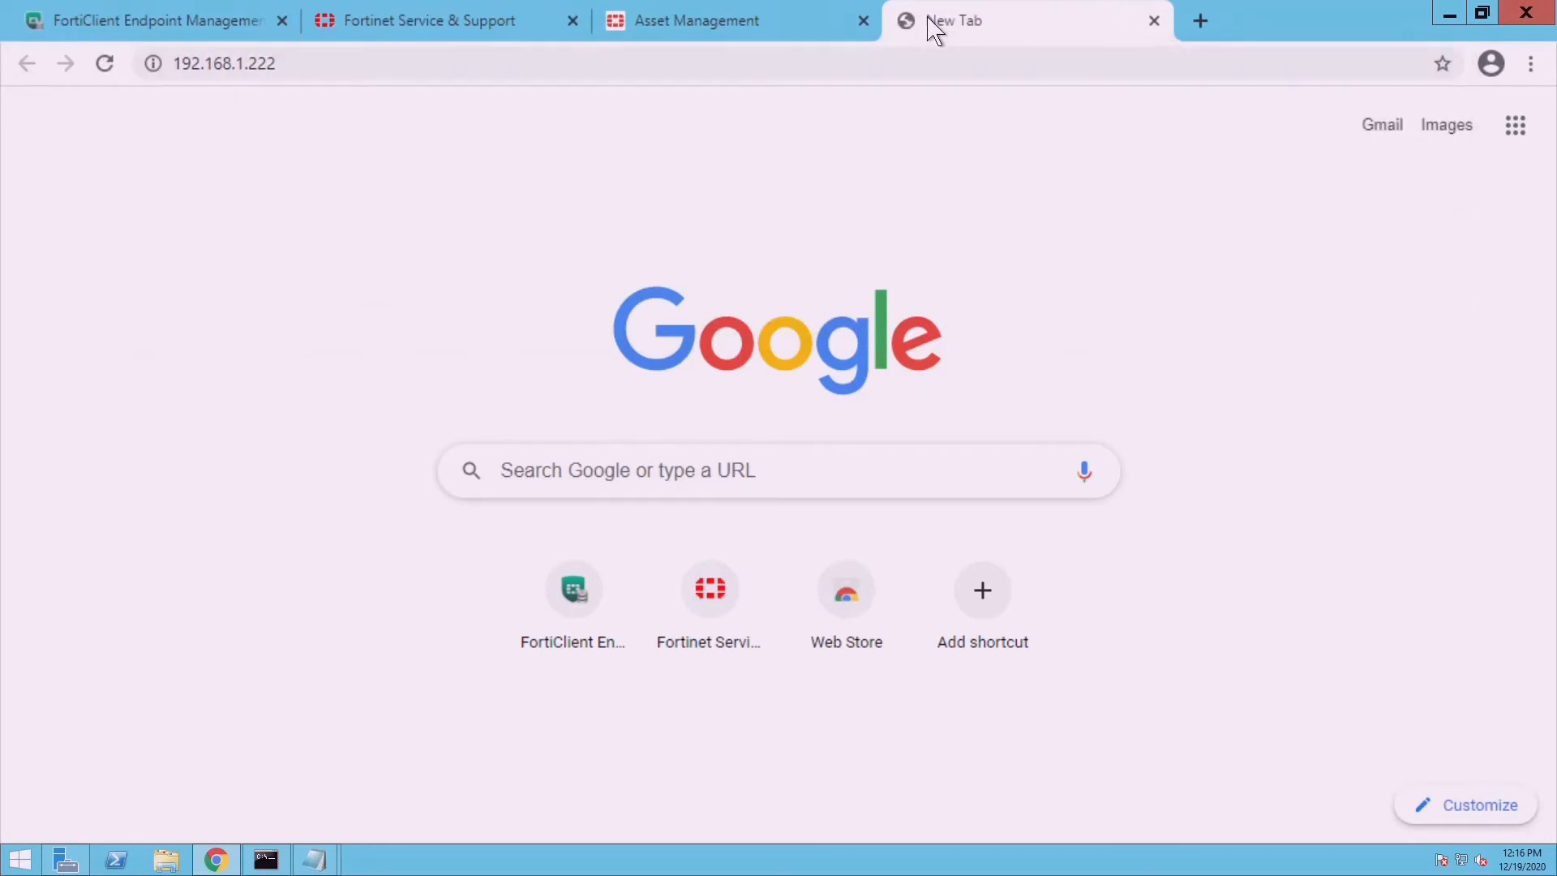
pyautogui.click(490, 699)
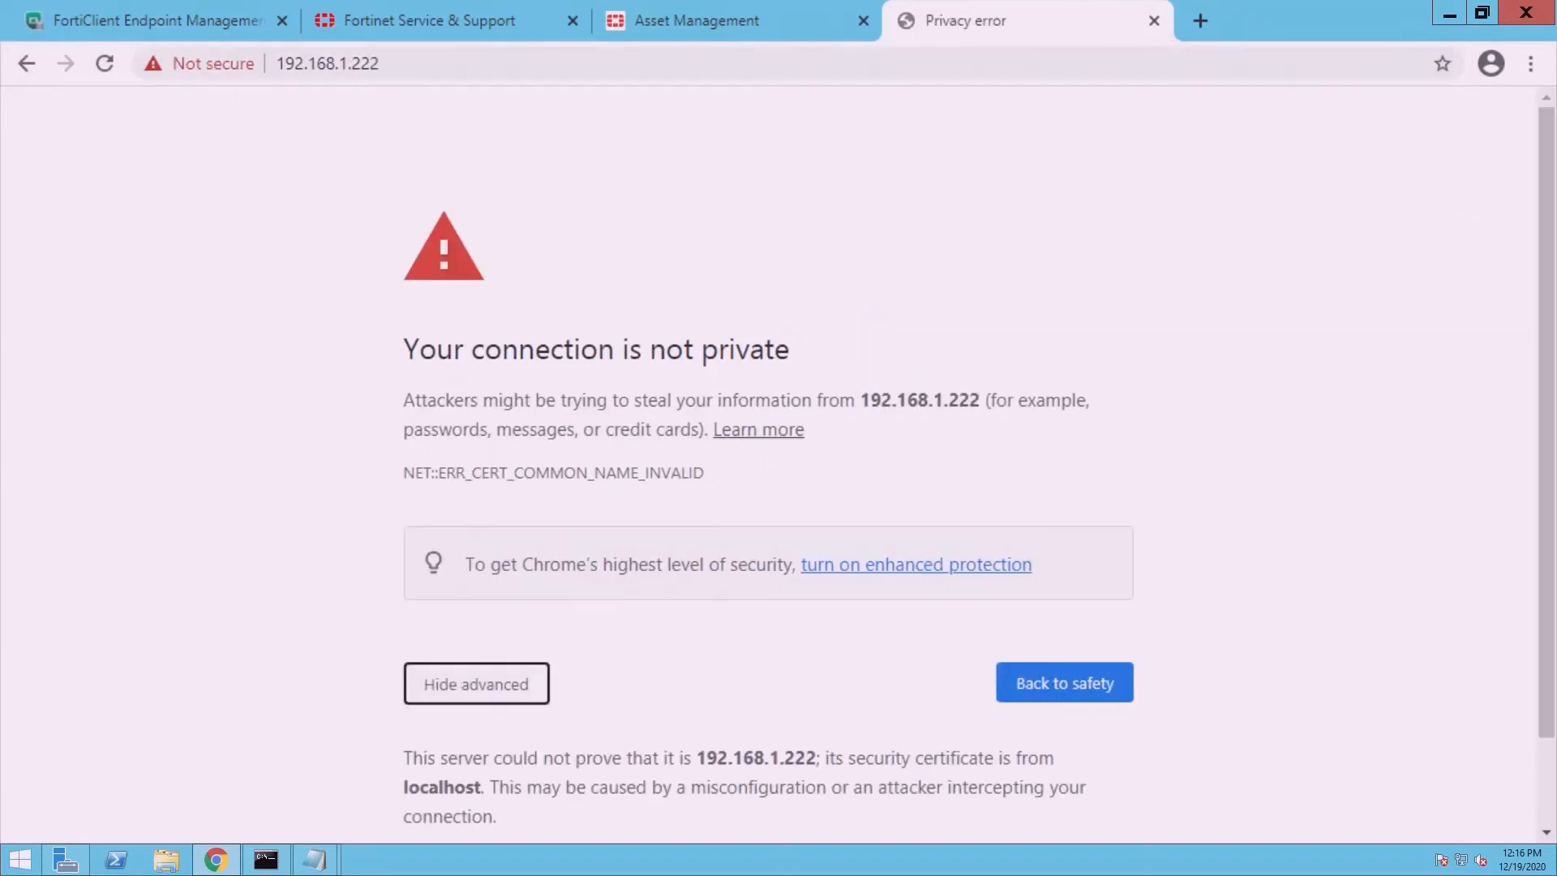
pyautogui.scroll(-2, 1307, 790)
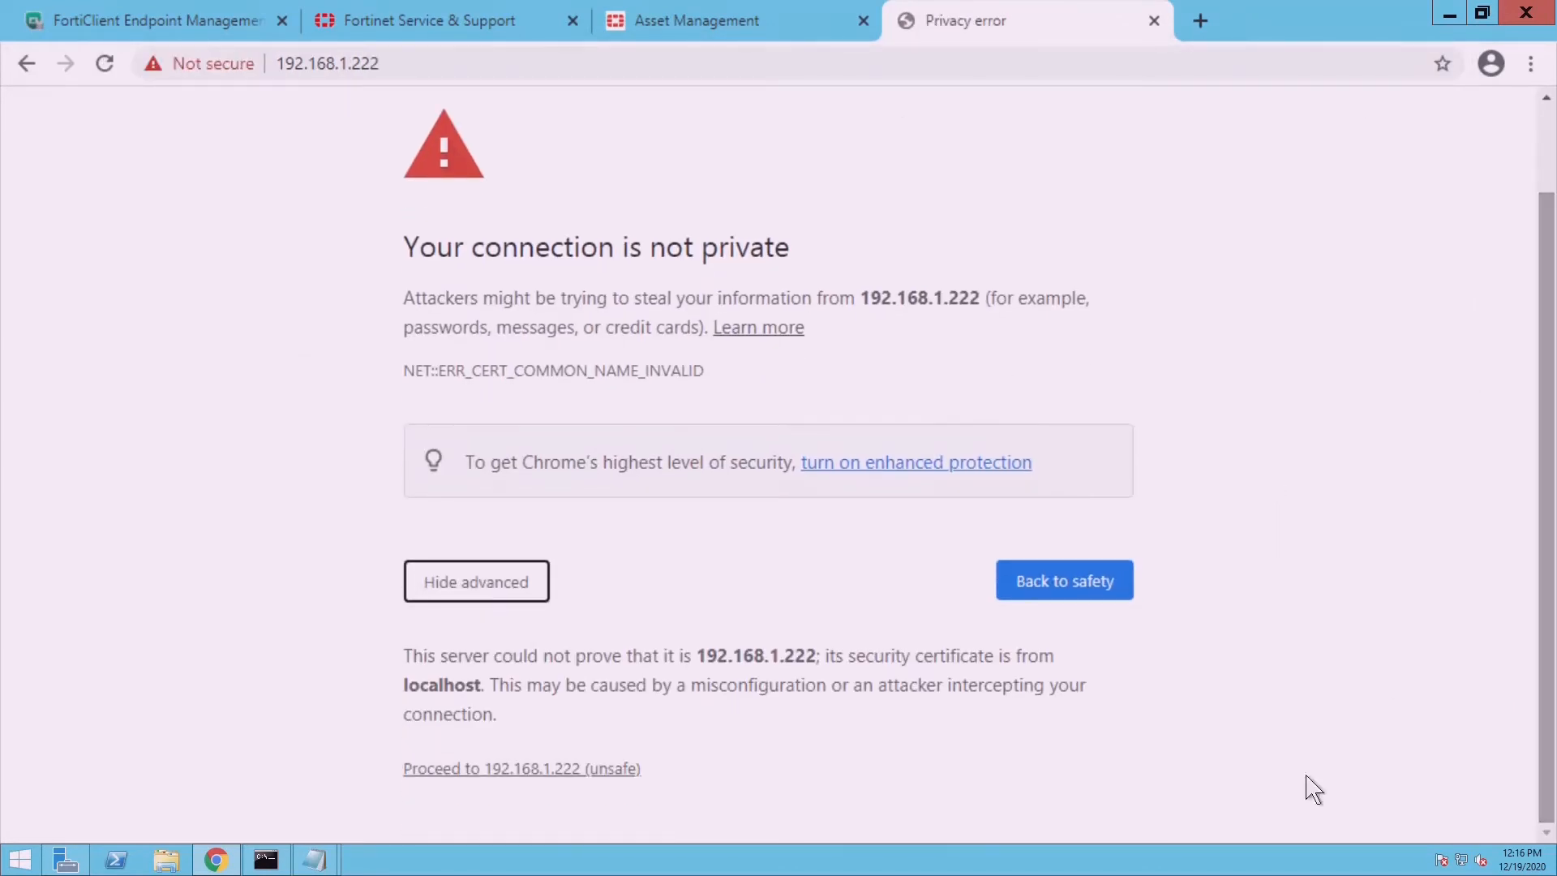
pyautogui.click(625, 769)
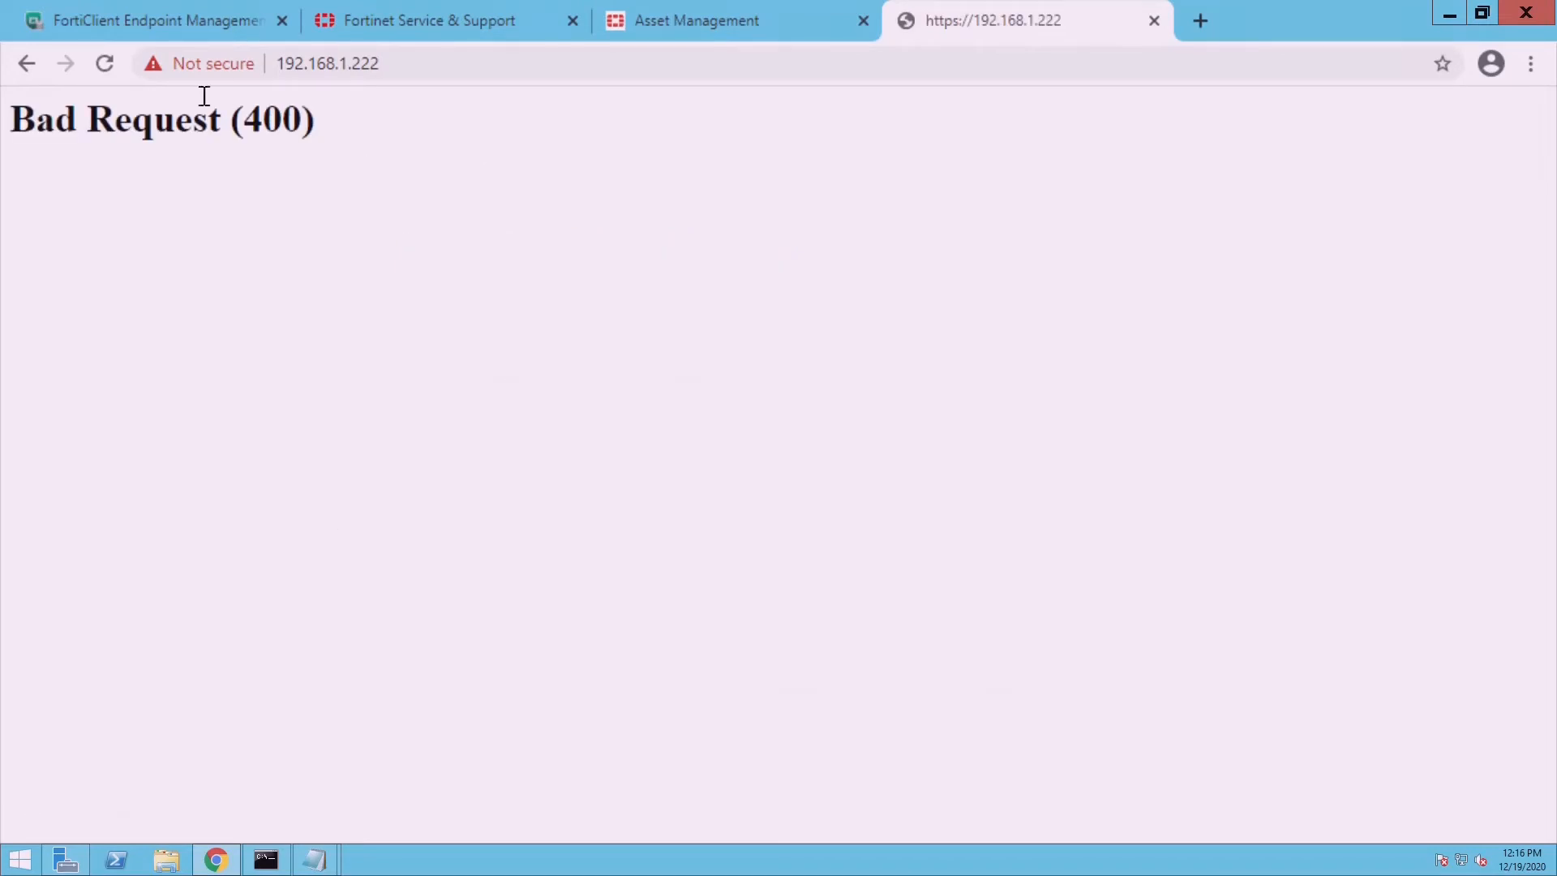
# - Save the server settings with hostname 192.168.1.222, accept the restart, and show FortiClient Status
pyautogui.click(174, 35)
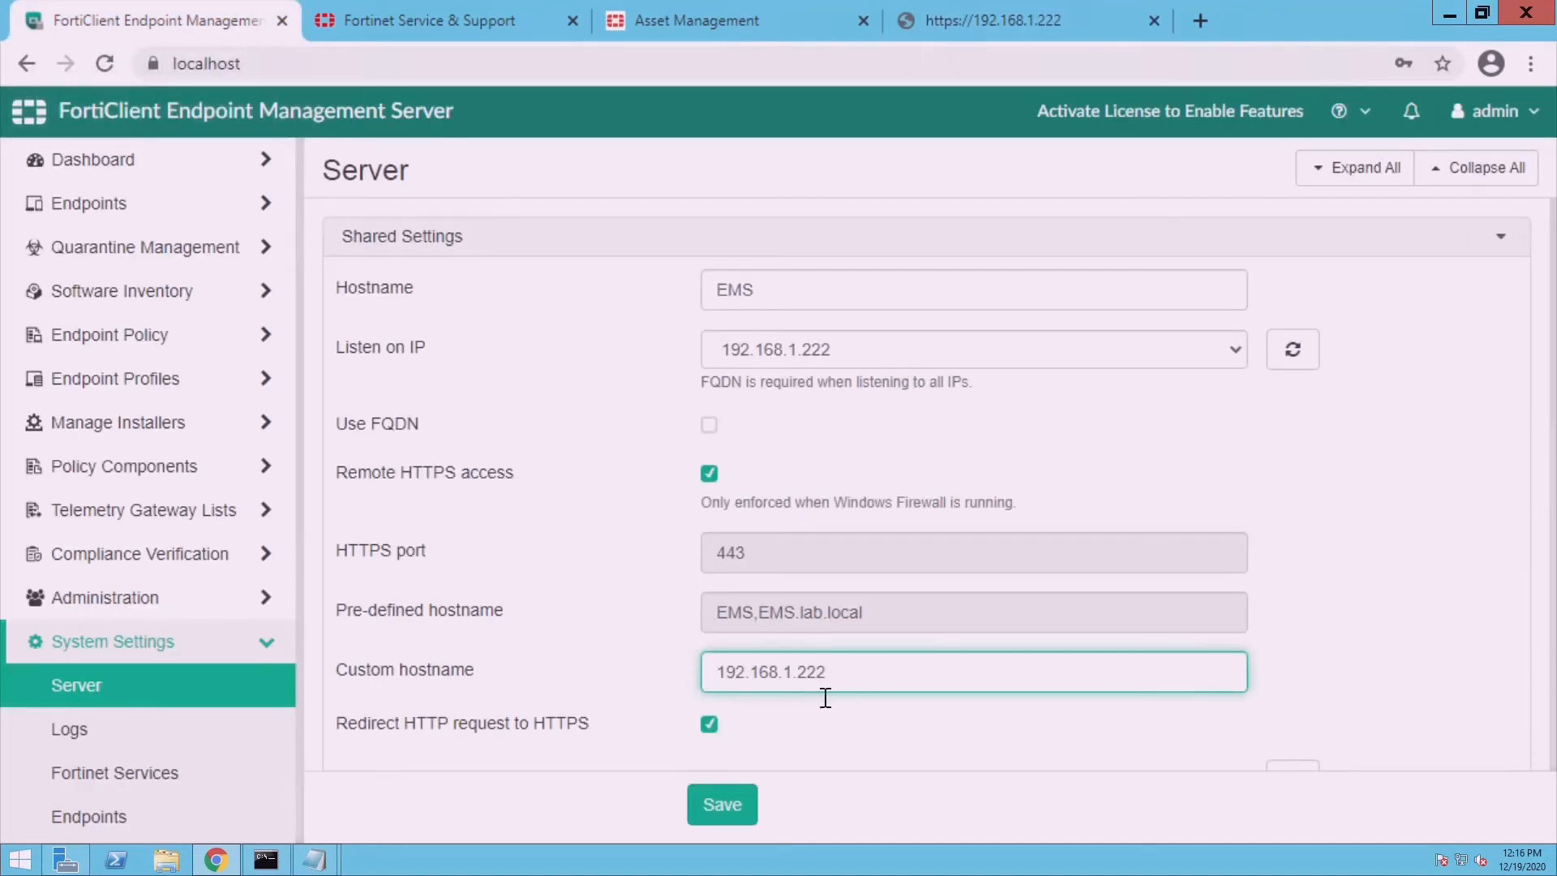
pyautogui.click(1000, 14)
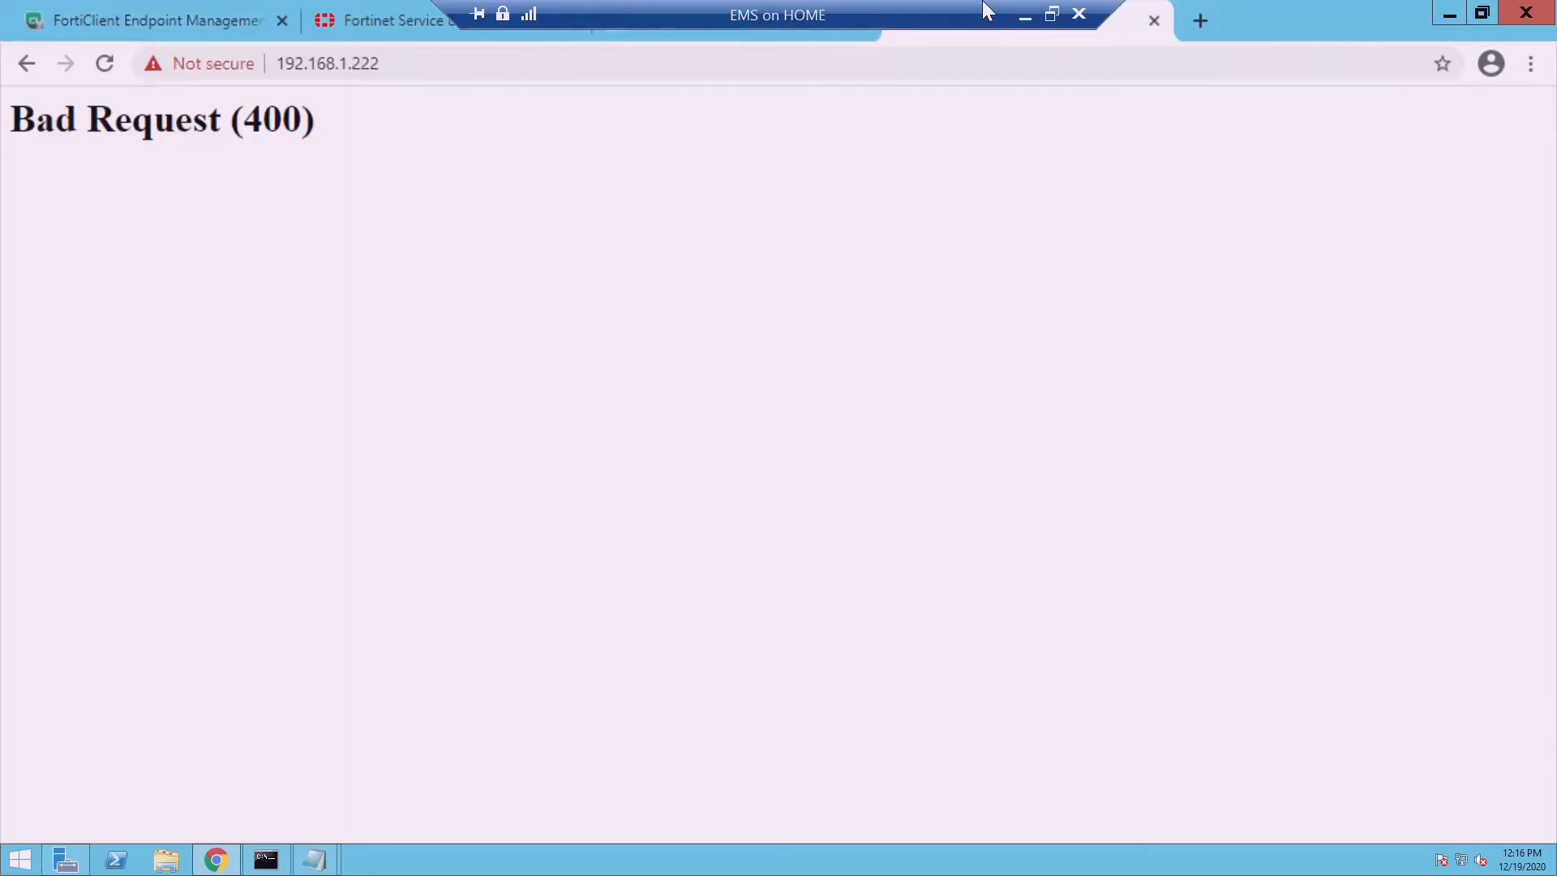
pyautogui.click(75, 19)
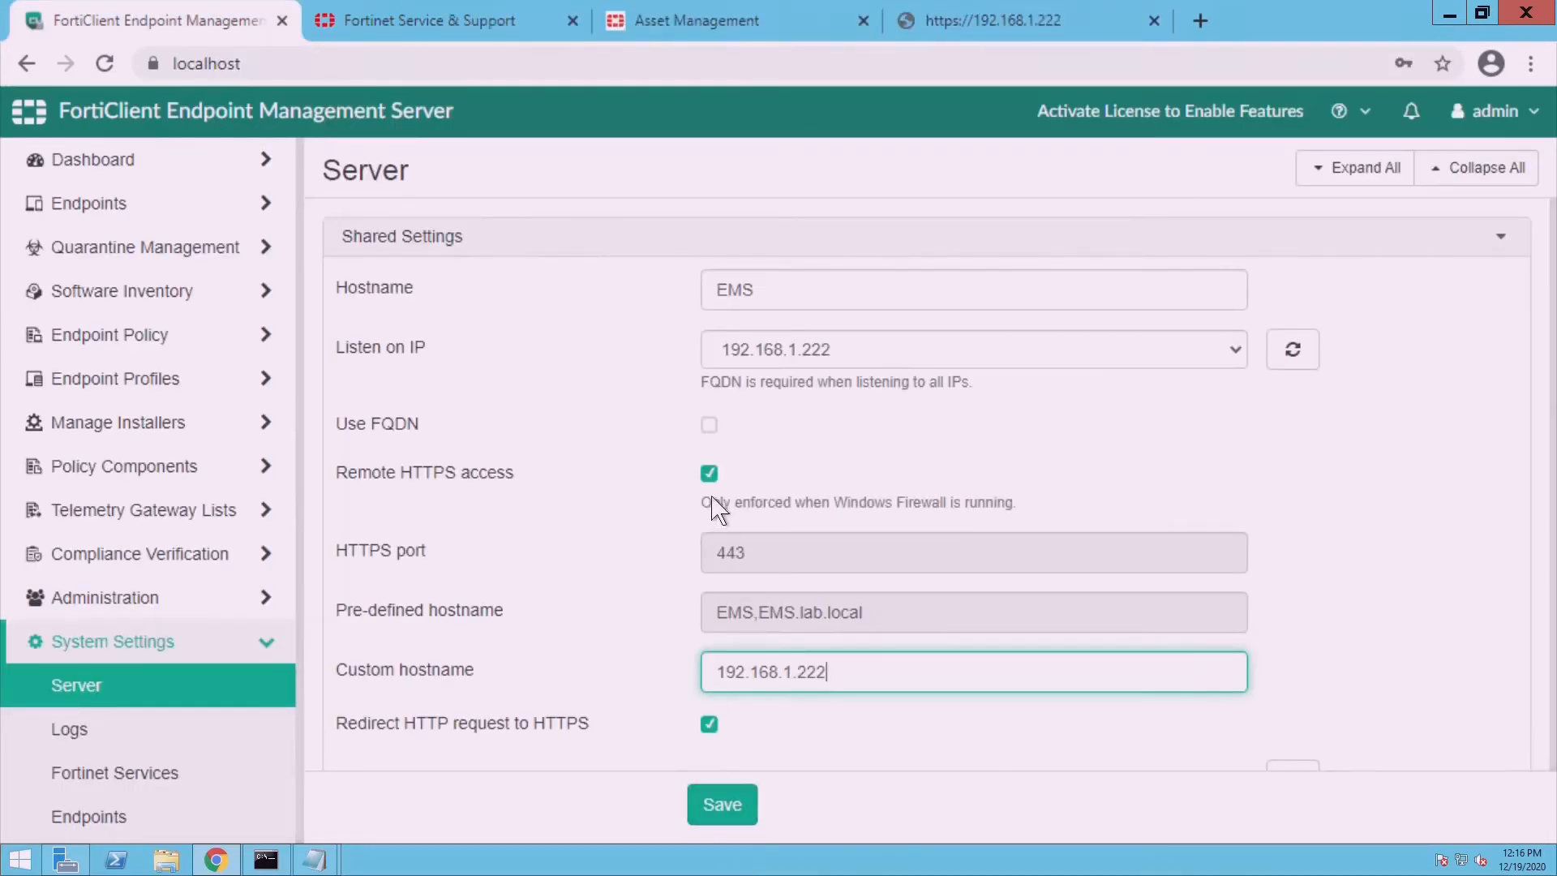
pyautogui.click(743, 817)
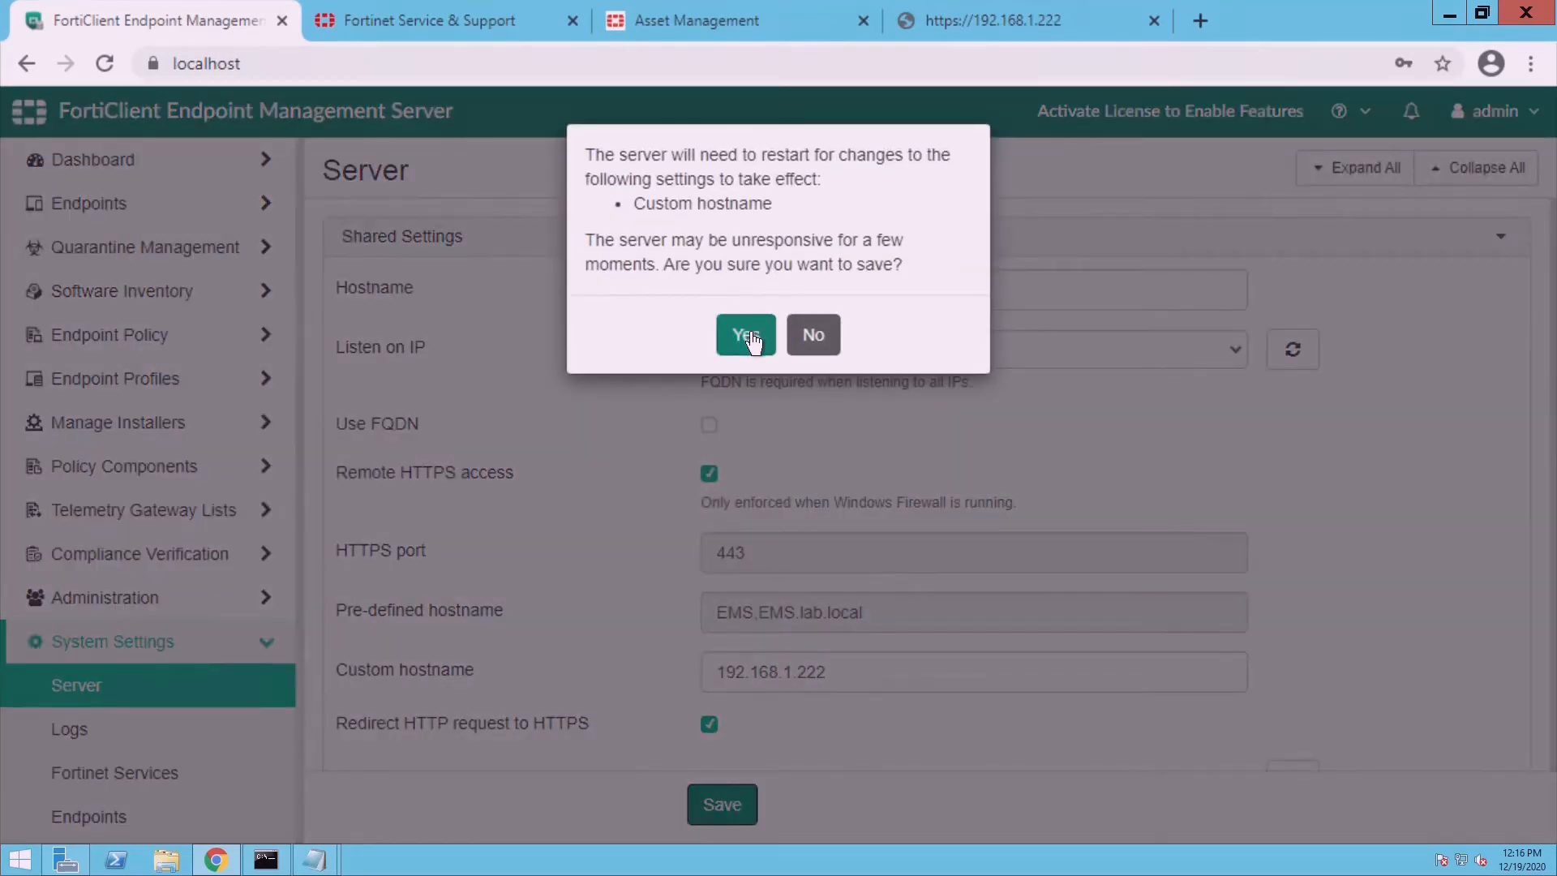
pyautogui.click(749, 339)
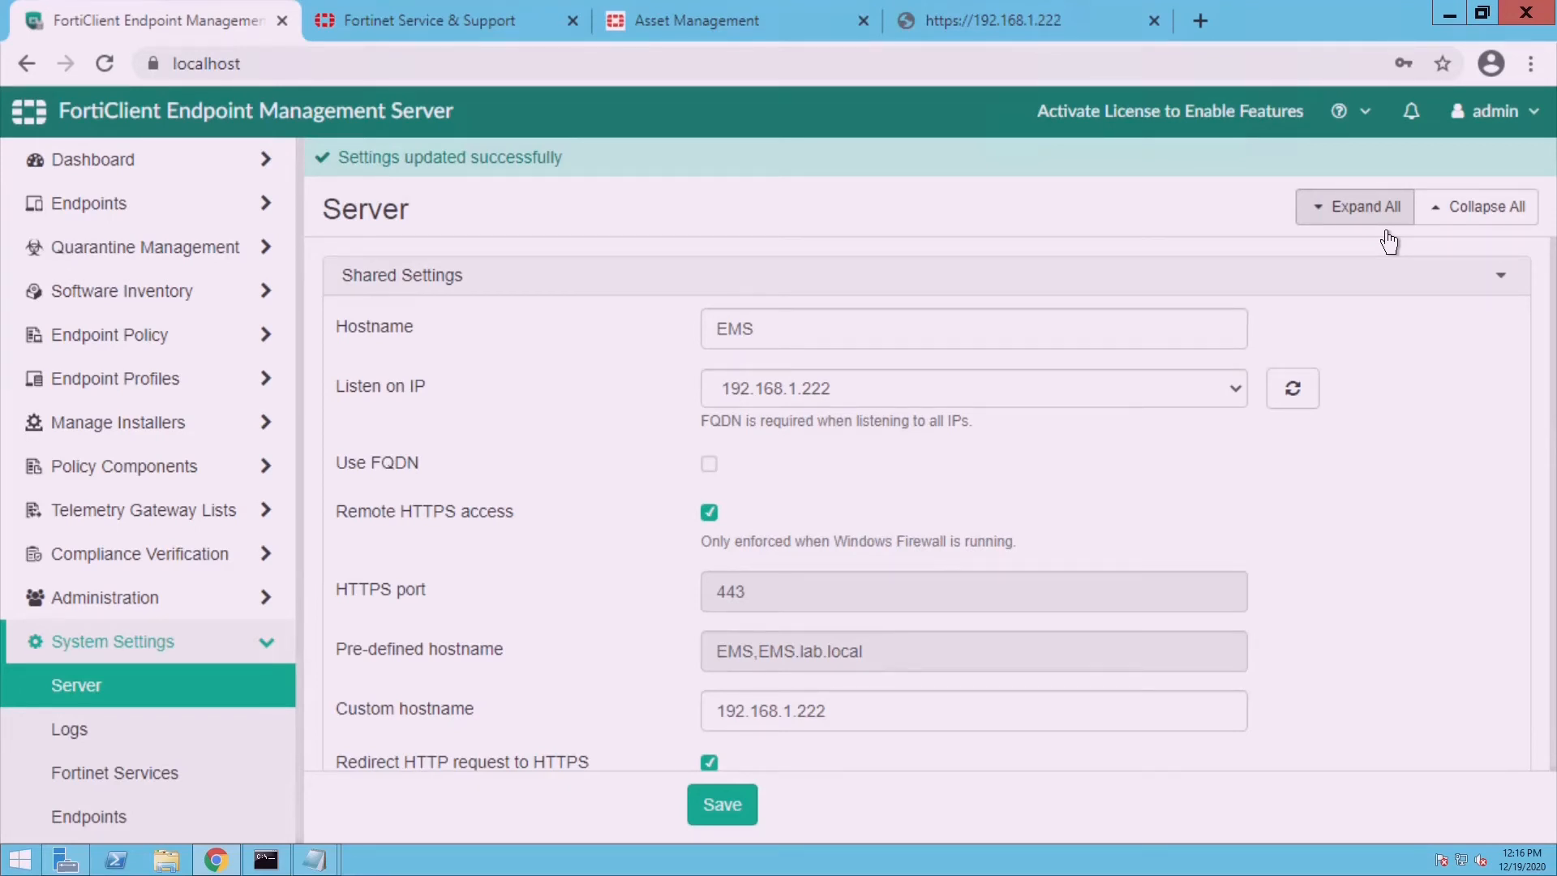
pyautogui.click(159, 174)
pyautogui.click(147, 213)
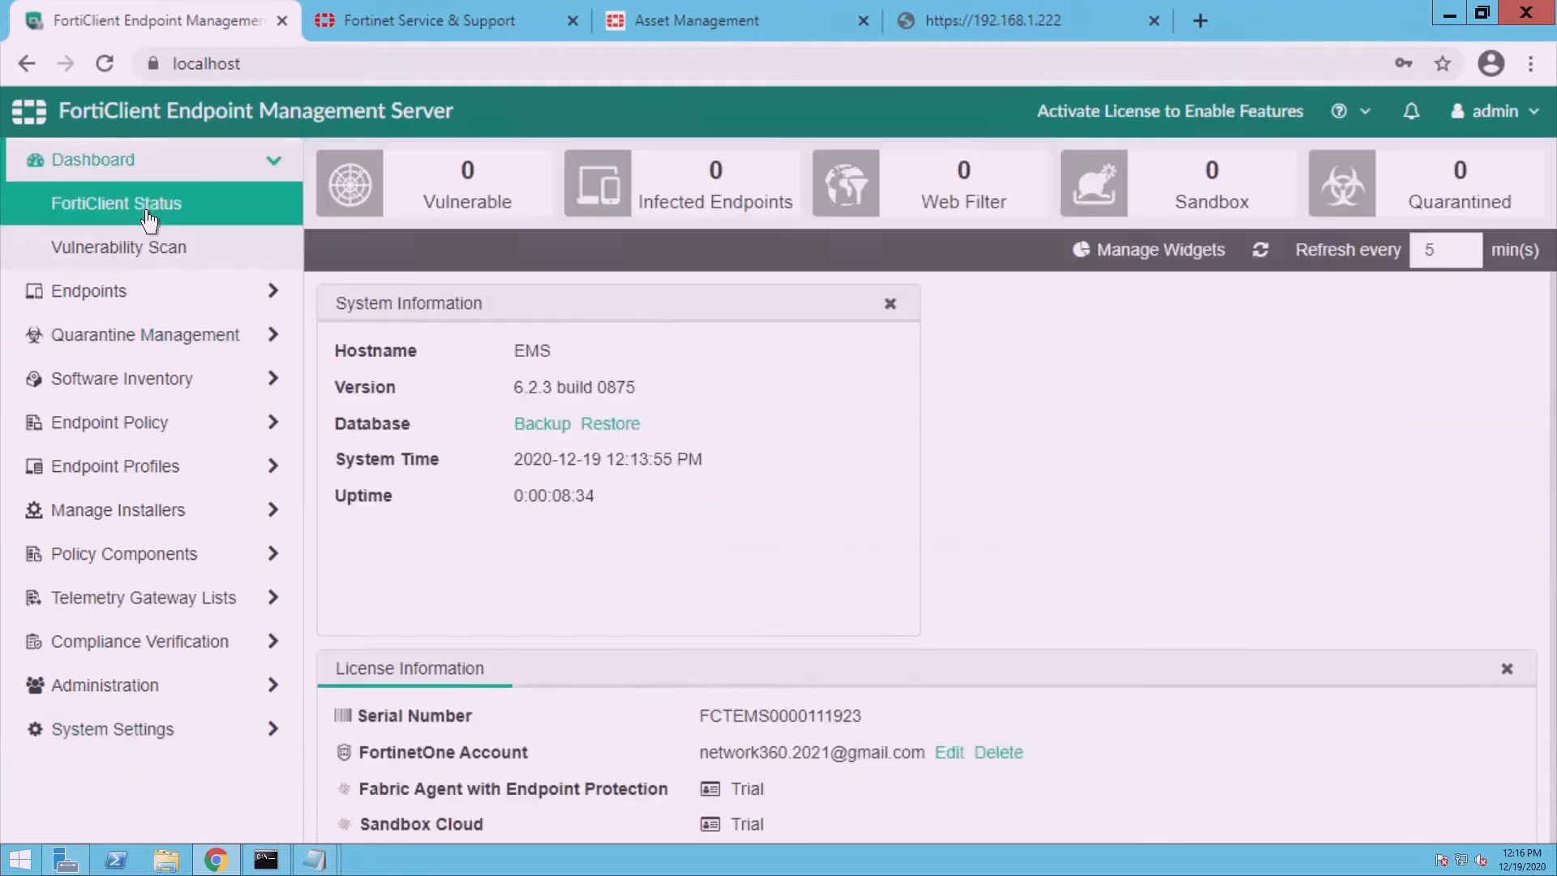
pyautogui.click(1067, 32)
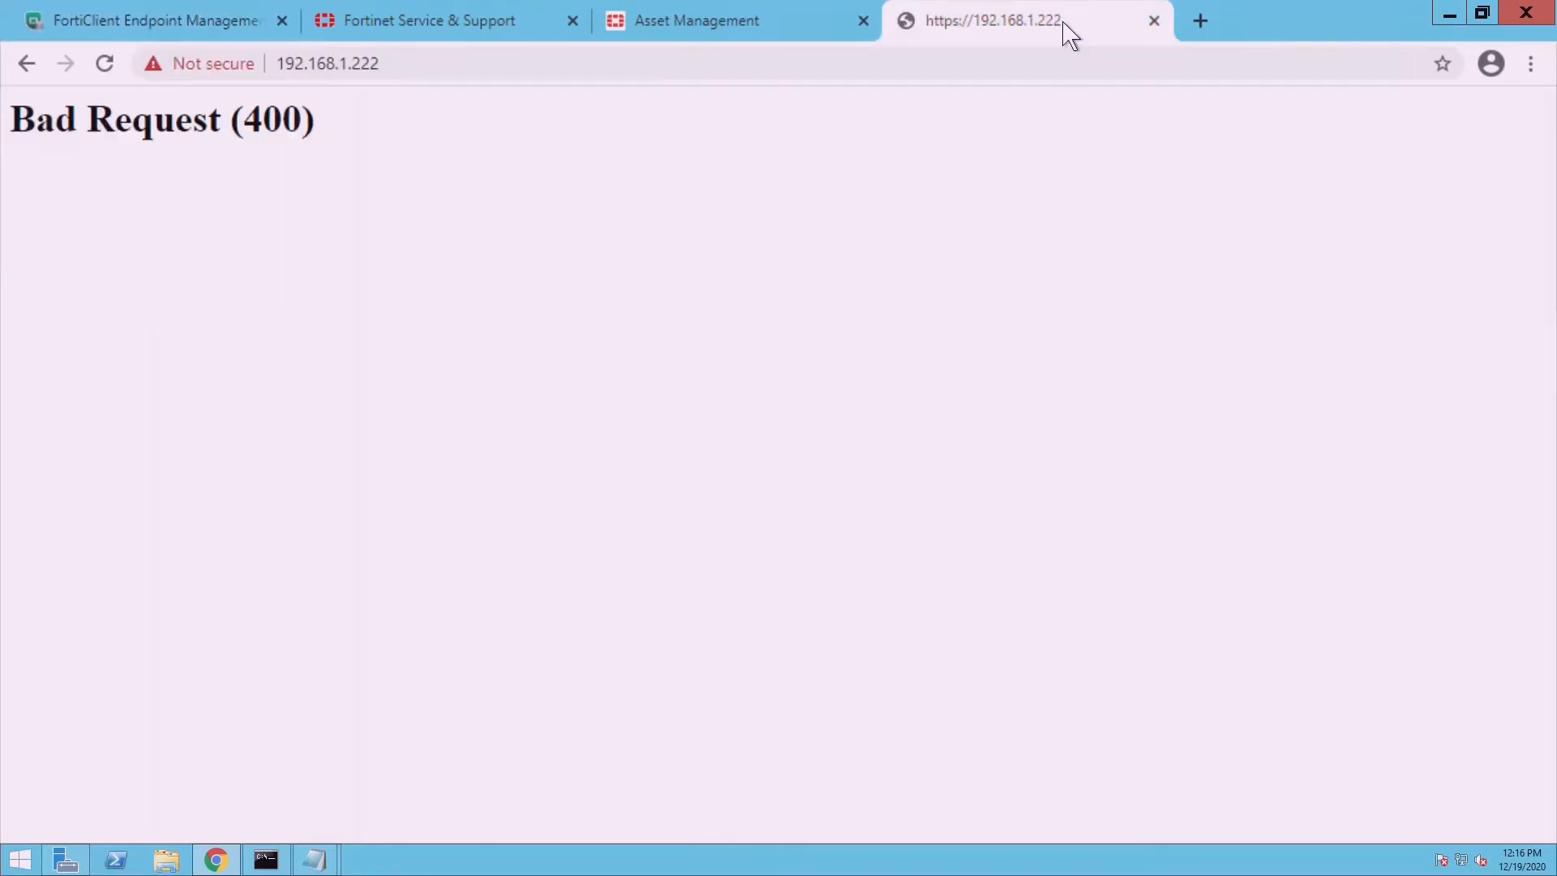
pyautogui.click(547, 75)
pyautogui.press('Return')
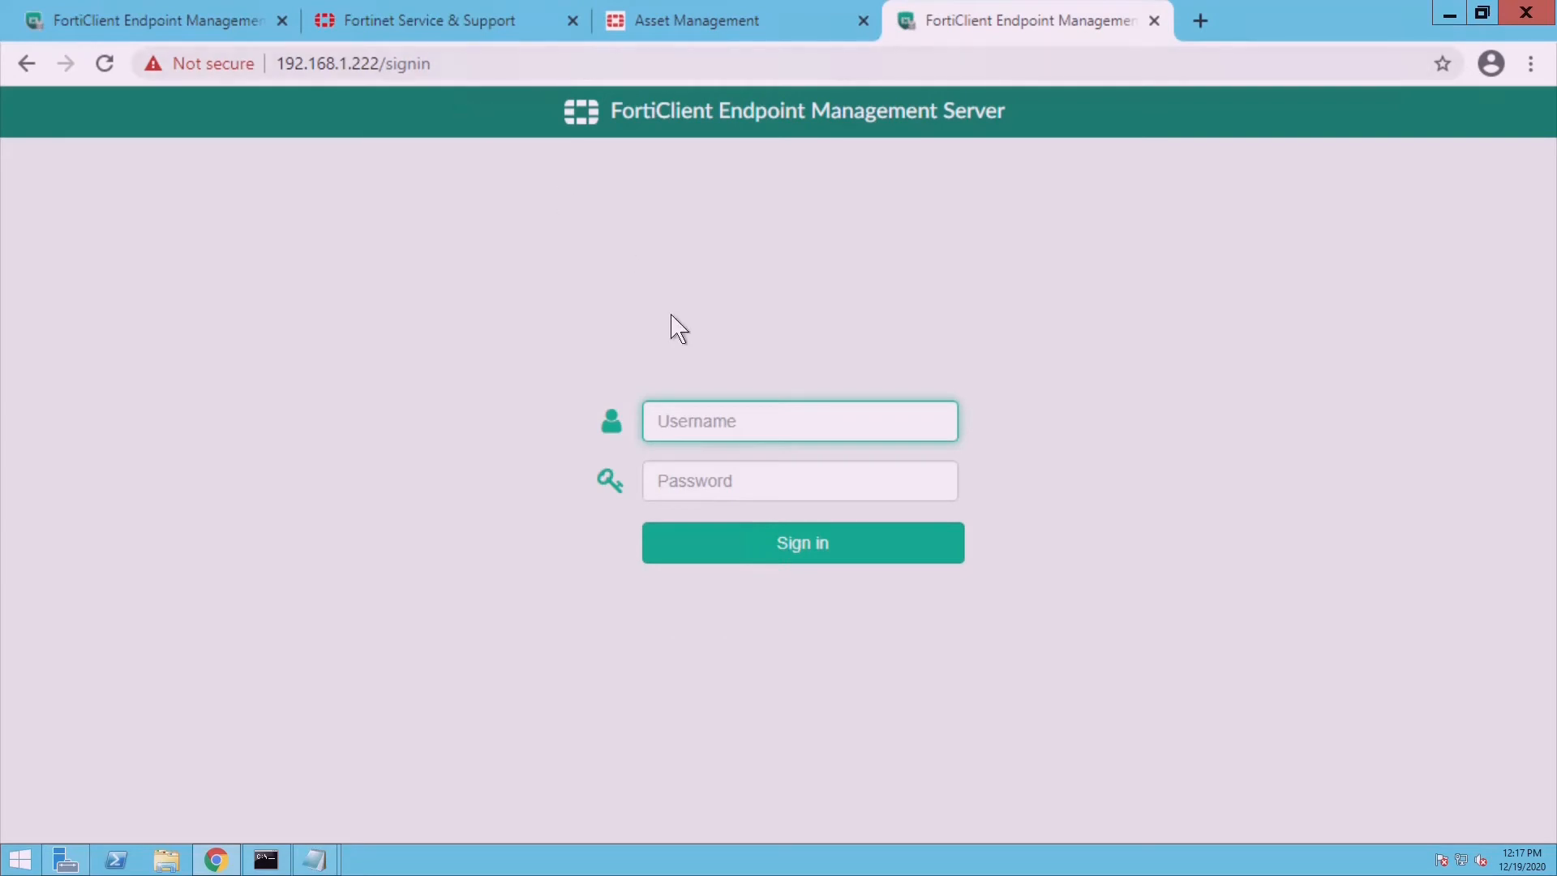
pyautogui.click(493, 74)
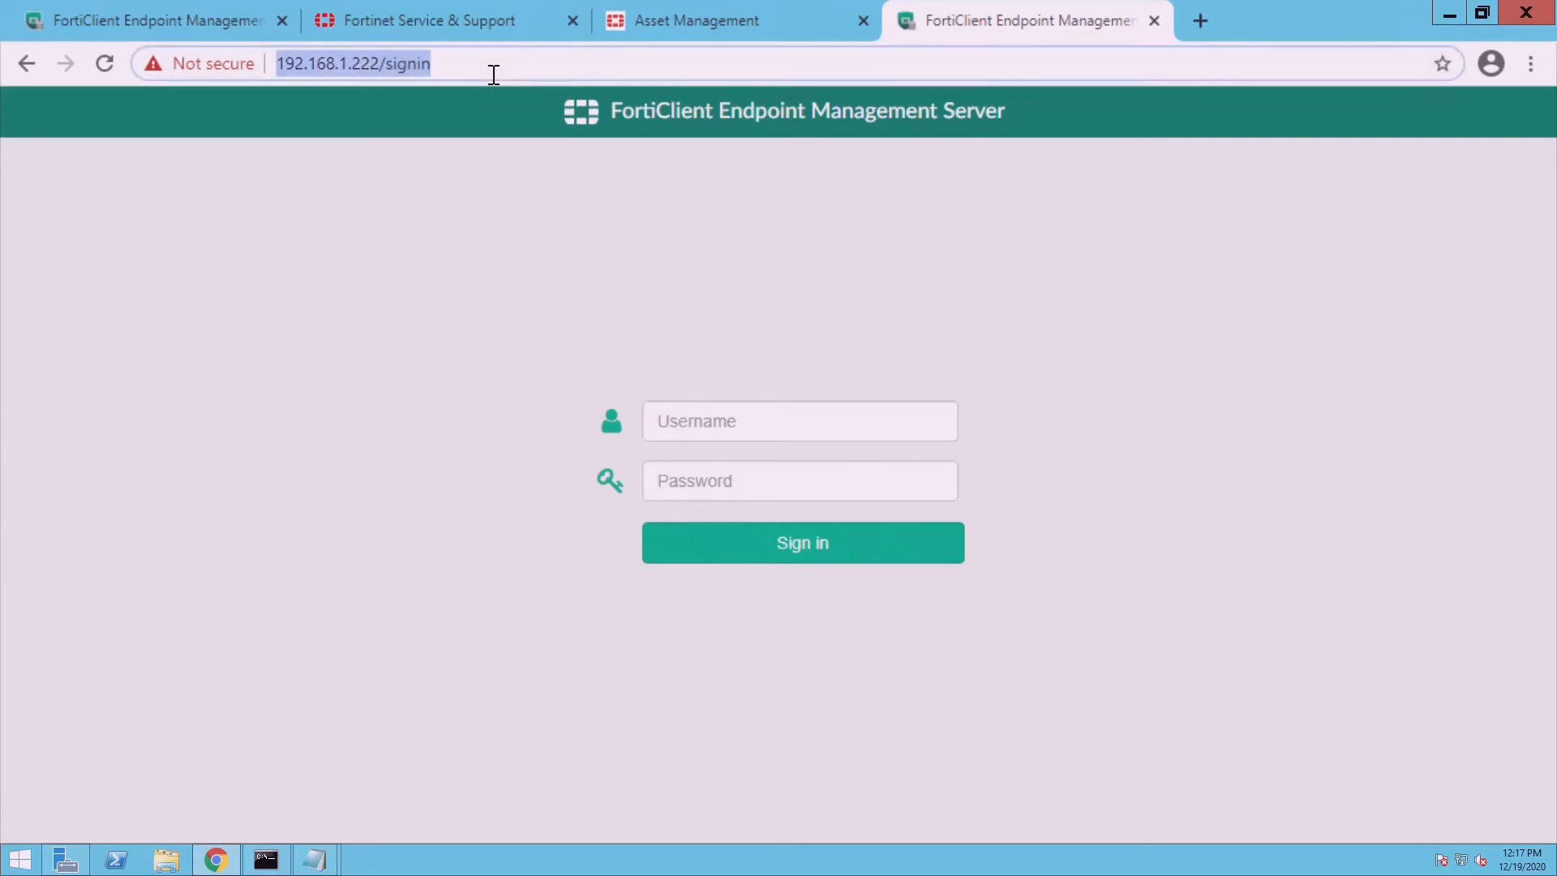
# - Sign in as admin with the account password
pyautogui.click(692, 420)
pyautogui.write('admin')
pyautogui.press('Tab')
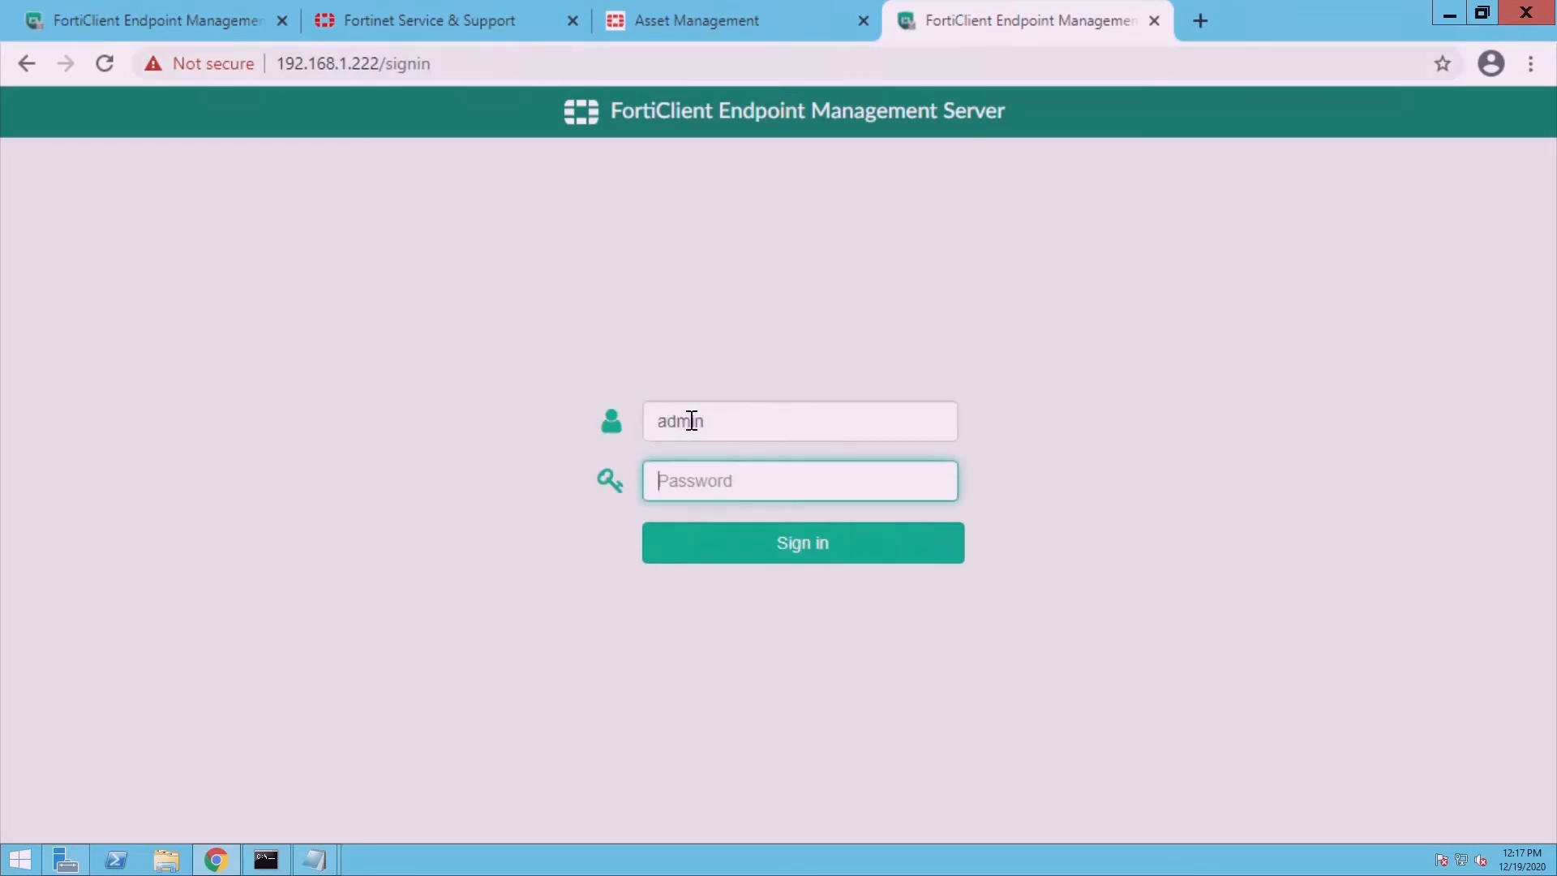
pyautogui.write('********')
pyautogui.press('Return')
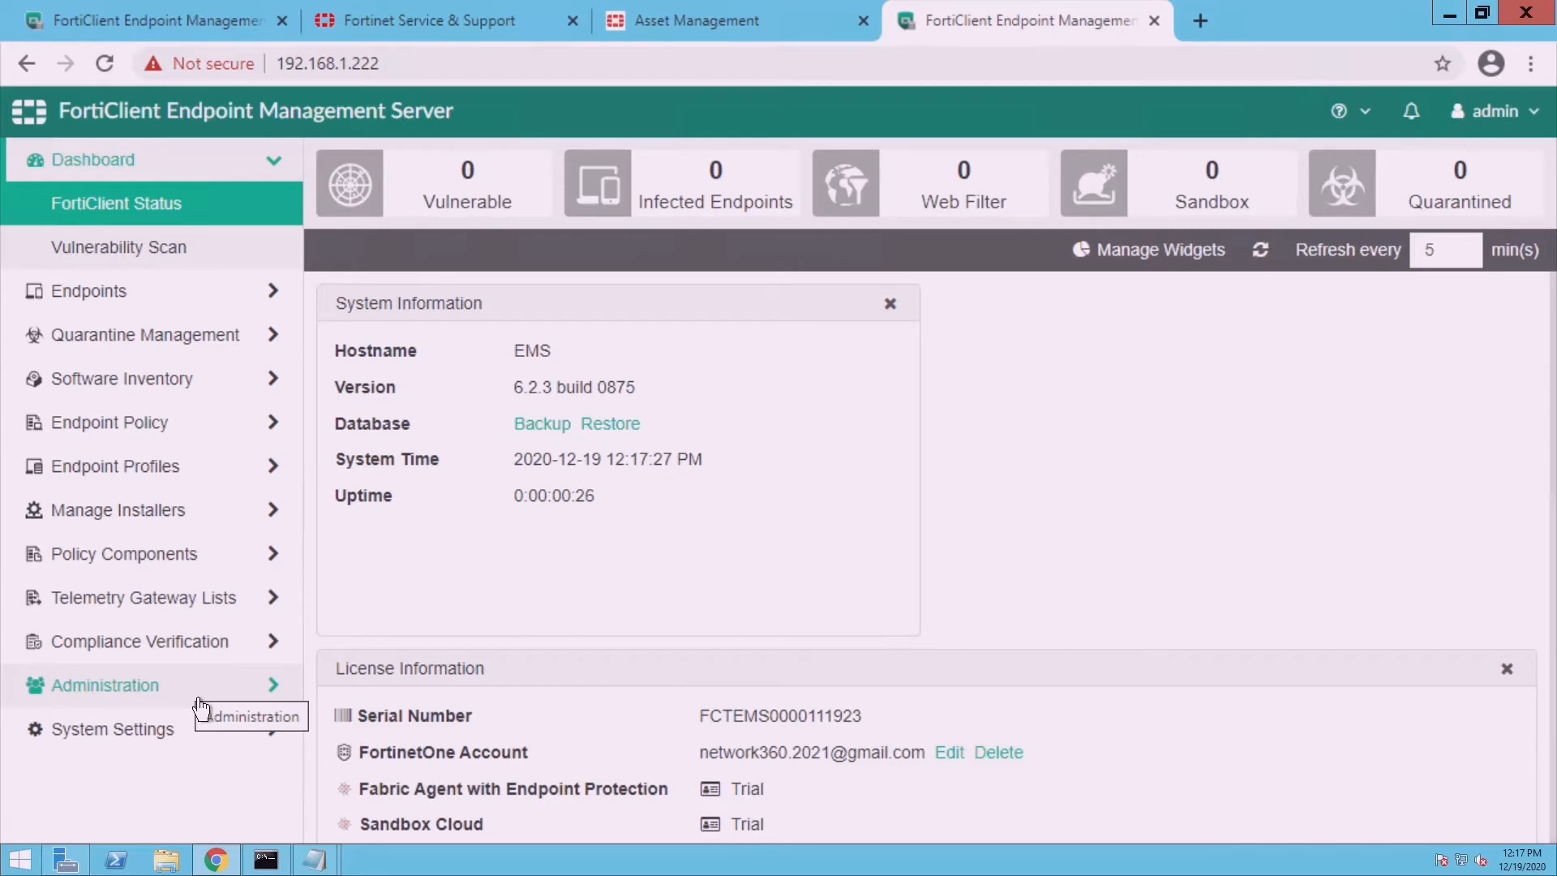
# - Open the Deployment Packages list under Manage Installers and reposition the browser window
pyautogui.click(173, 529)
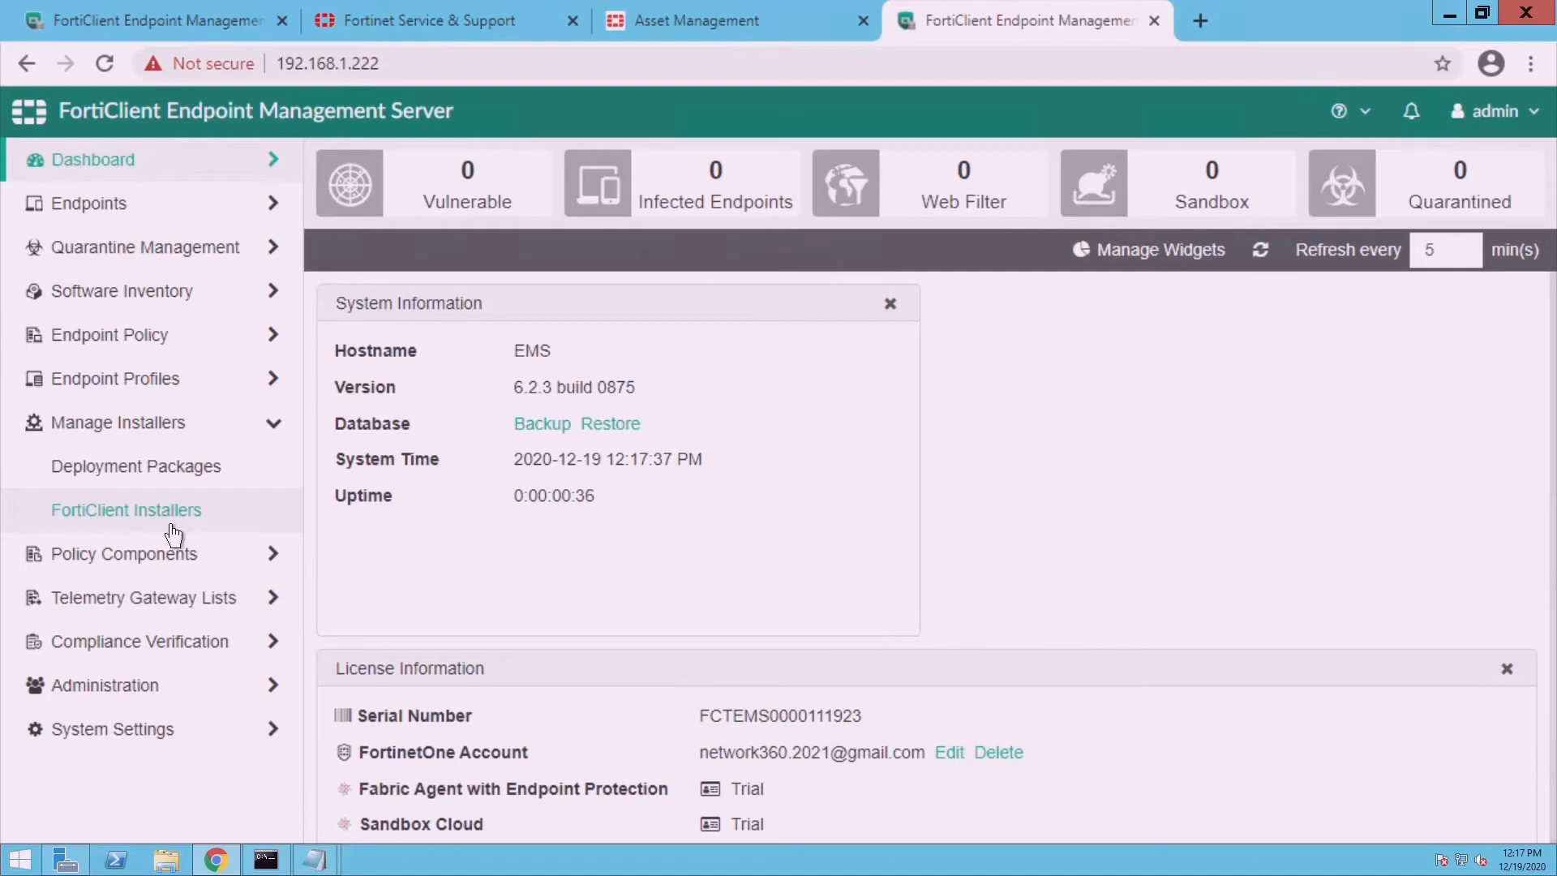
pyautogui.click(169, 485)
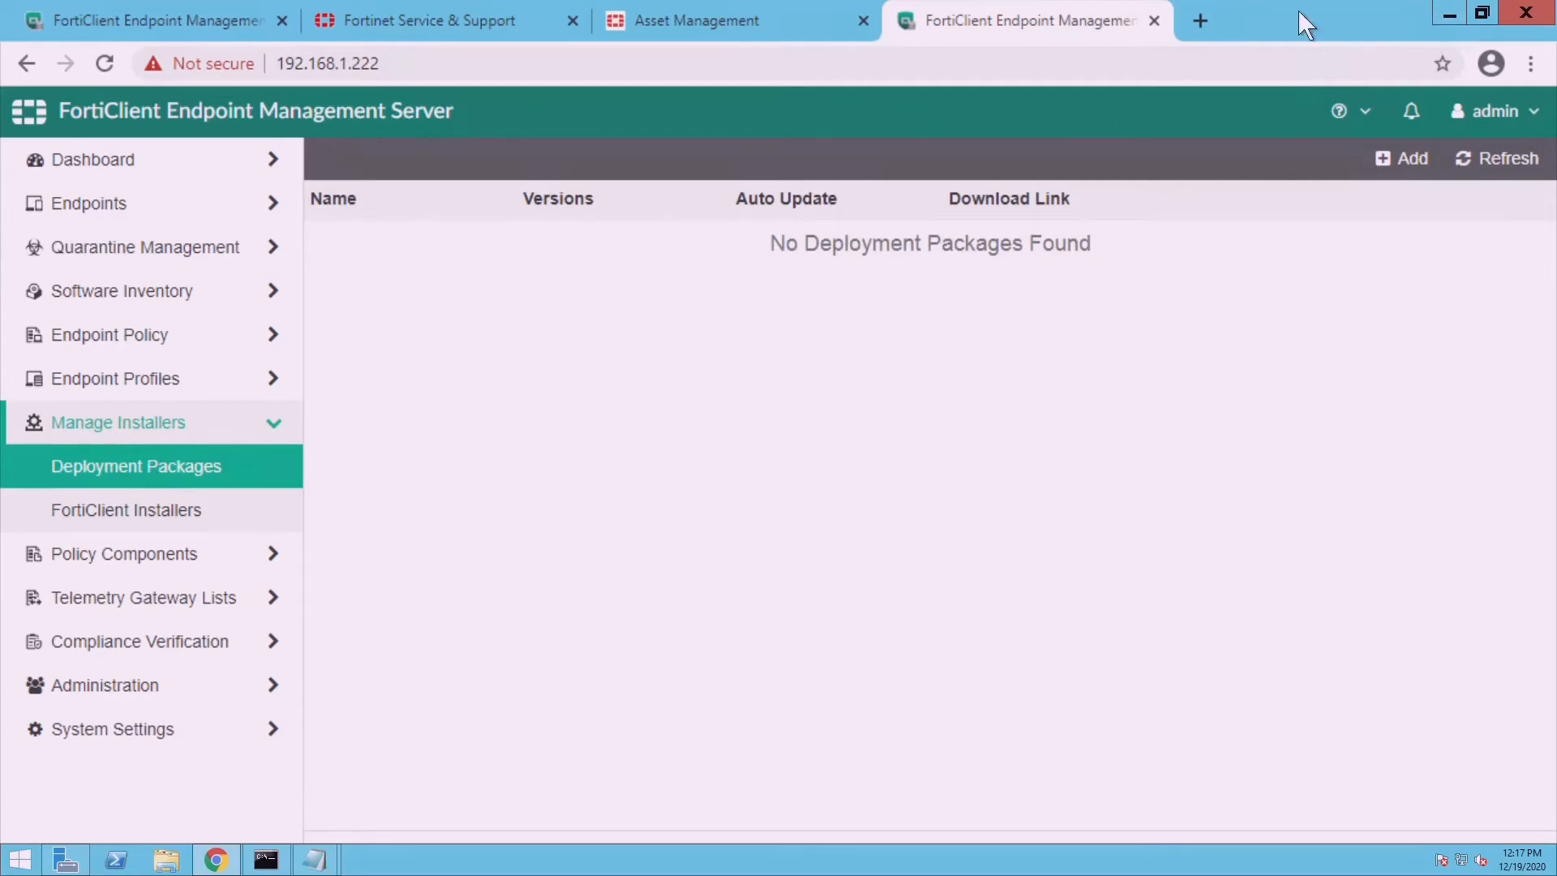
pyautogui.moveTo(1319, 35); pyautogui.dragTo(1217, 211)
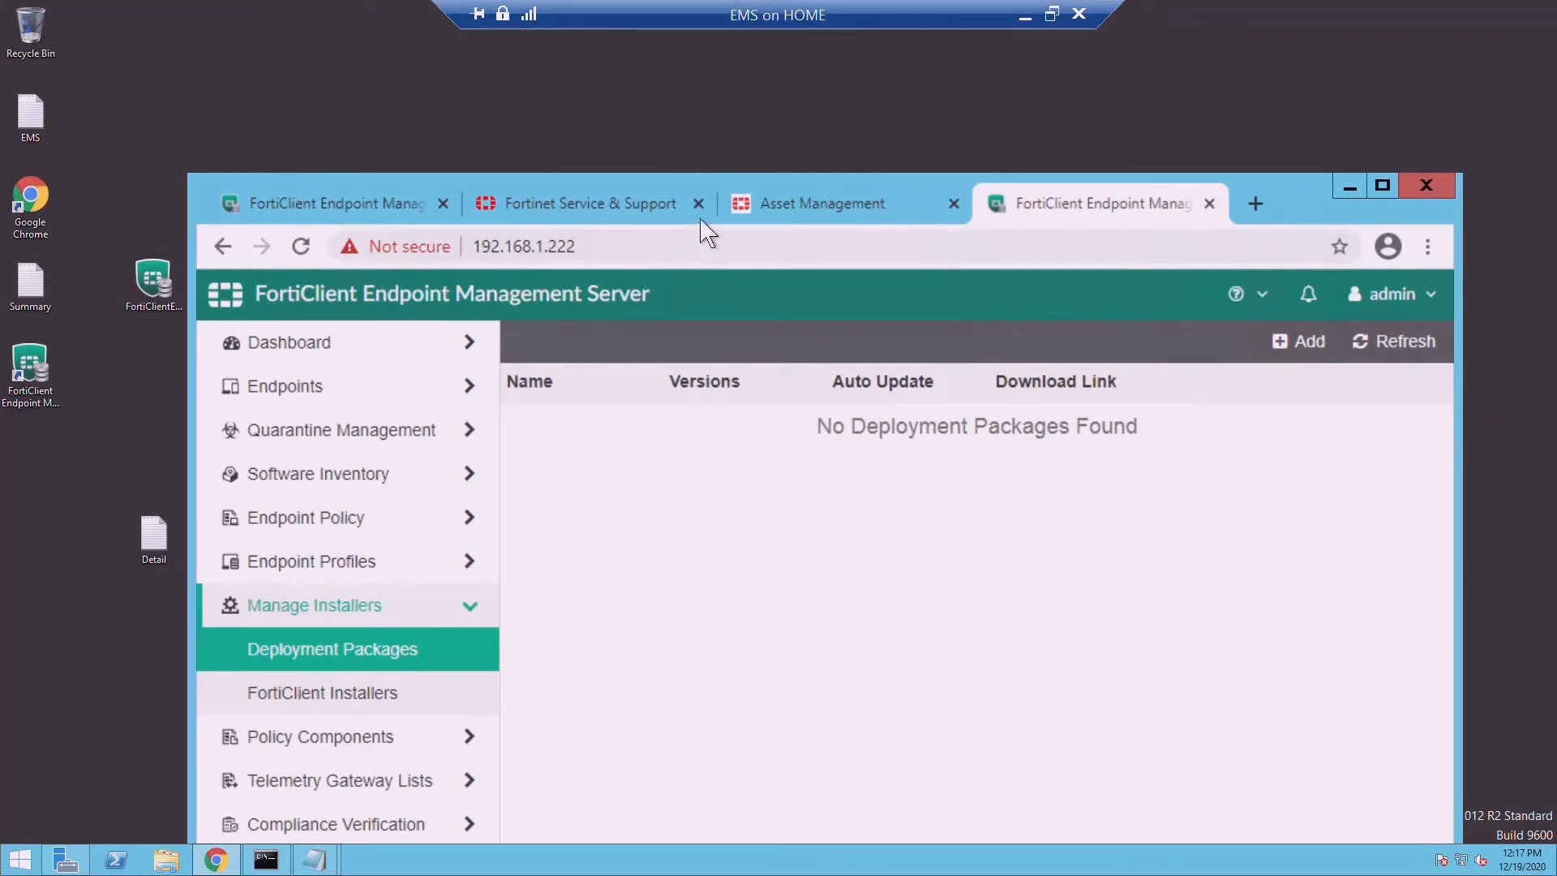
pyautogui.moveTo(804, 192); pyautogui.dragTo(680, 128)
# - Start a deployment package for release 6.2, patch 6.2.8, named '6_2_', then cancel the wizard
pyautogui.click(1197, 282)
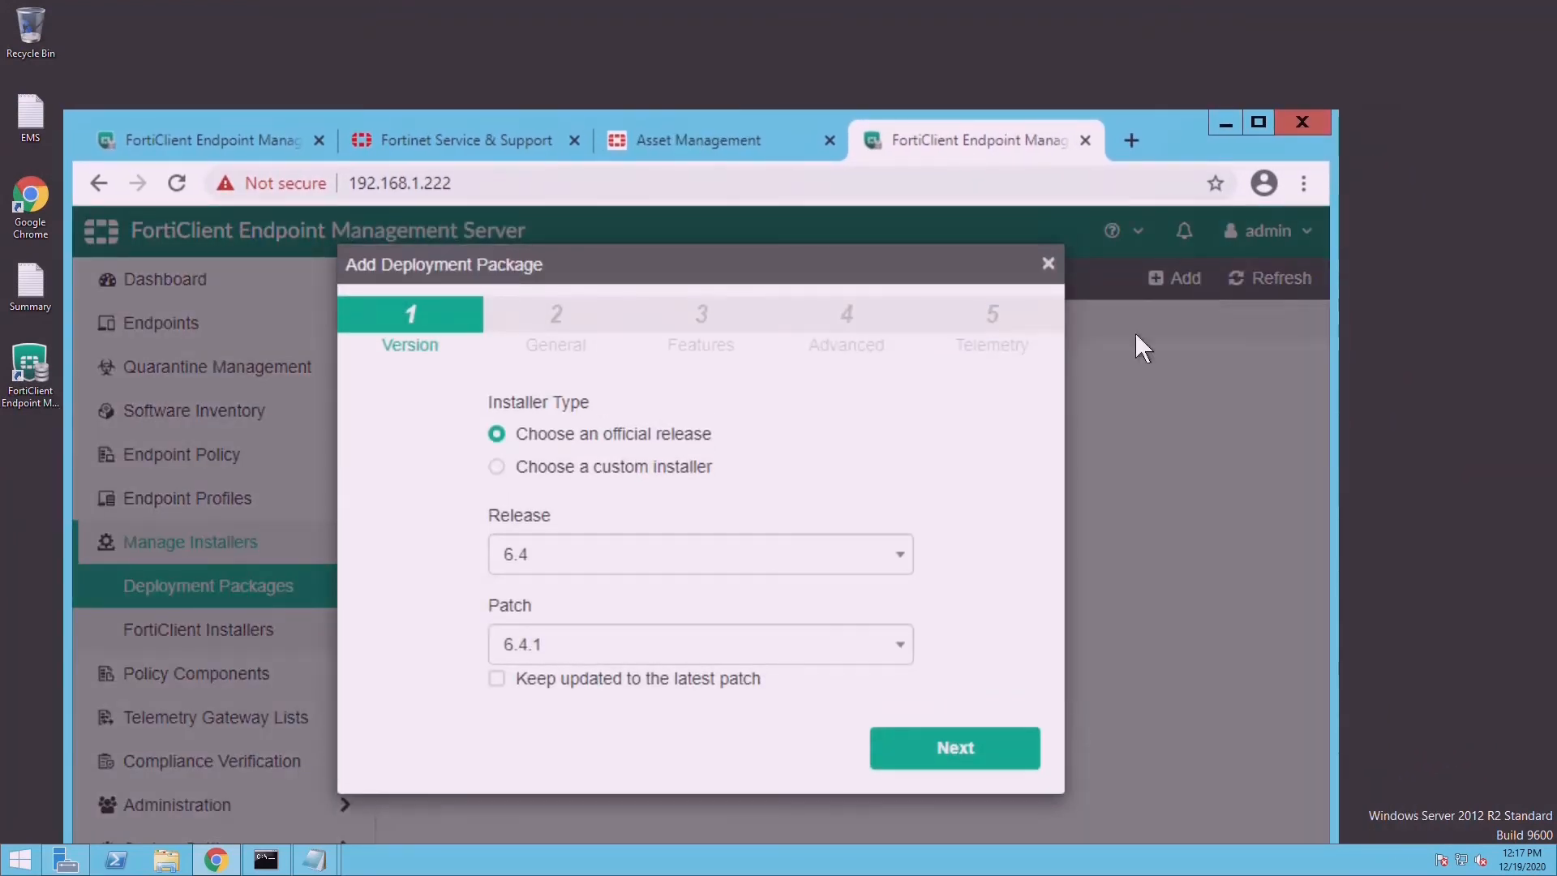
pyautogui.click(627, 573)
pyautogui.click(627, 573)
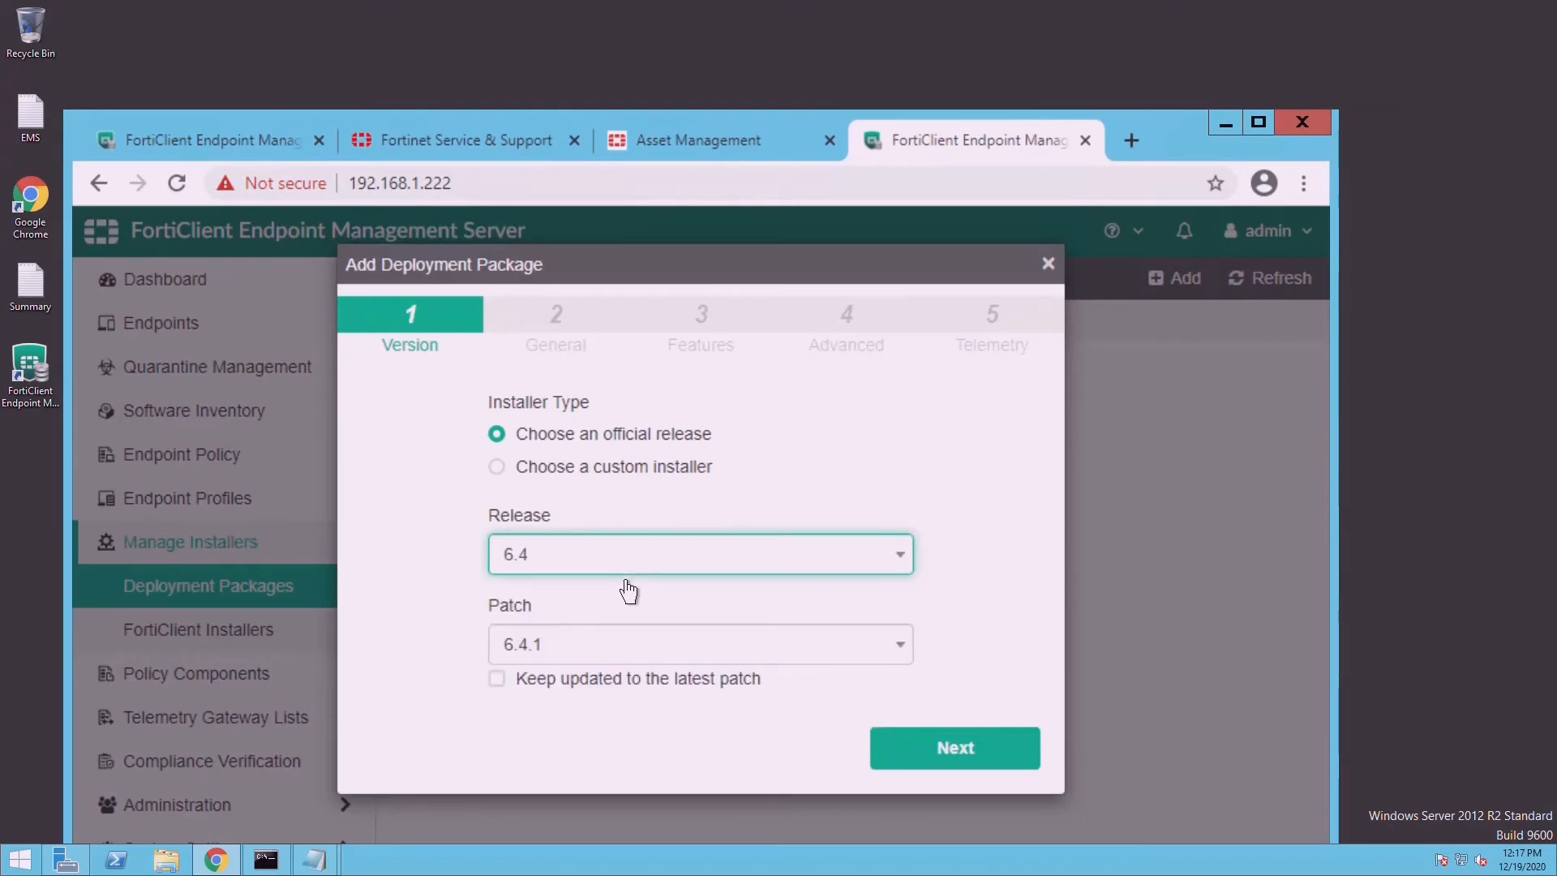
pyautogui.click(629, 567)
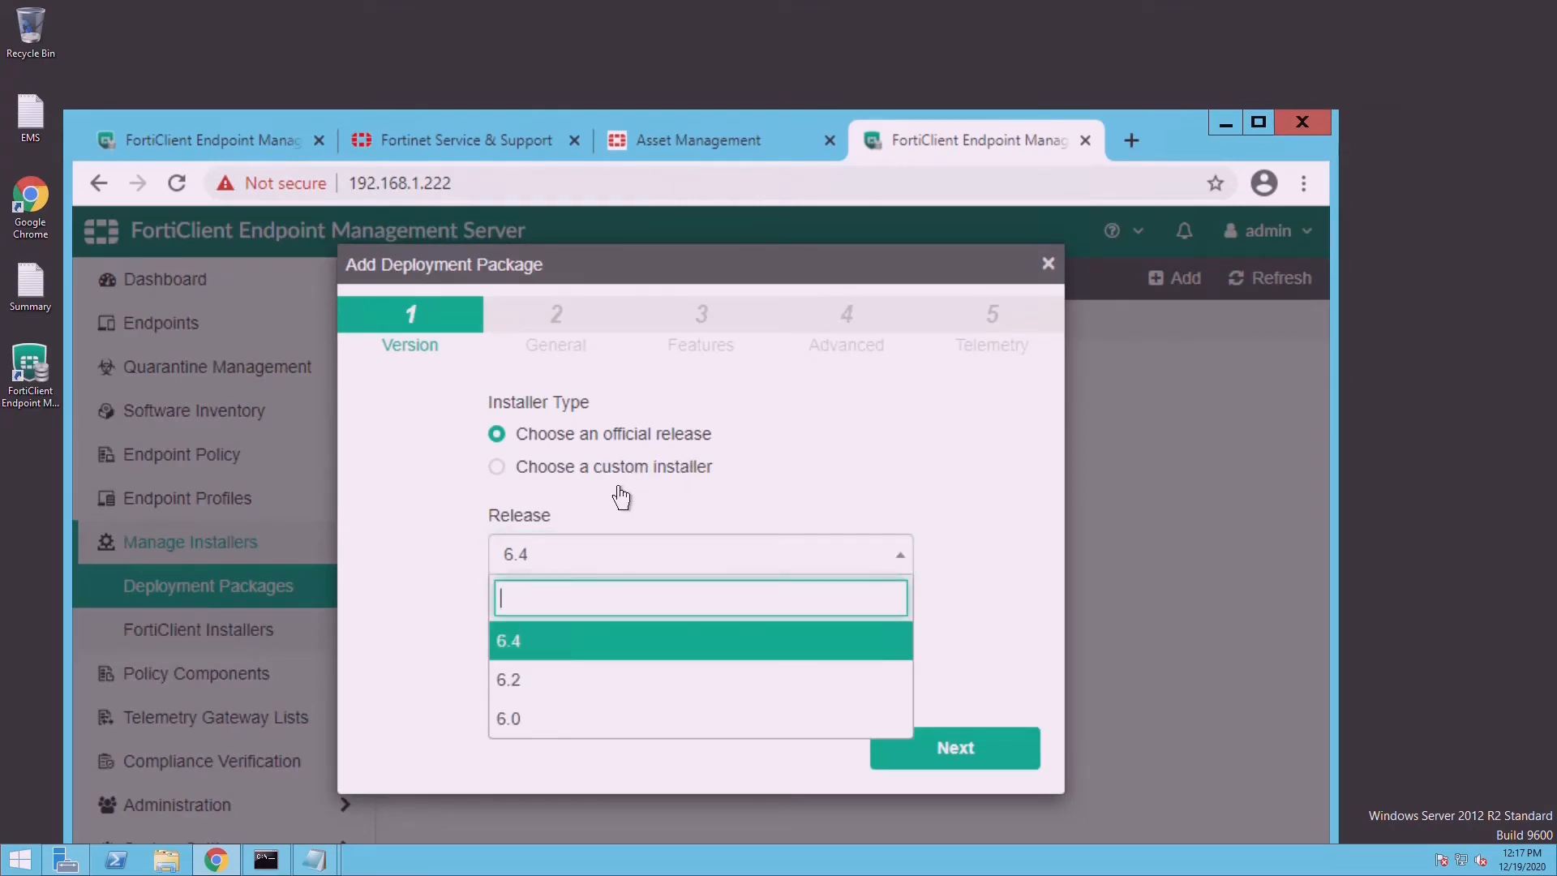
pyautogui.click(566, 697)
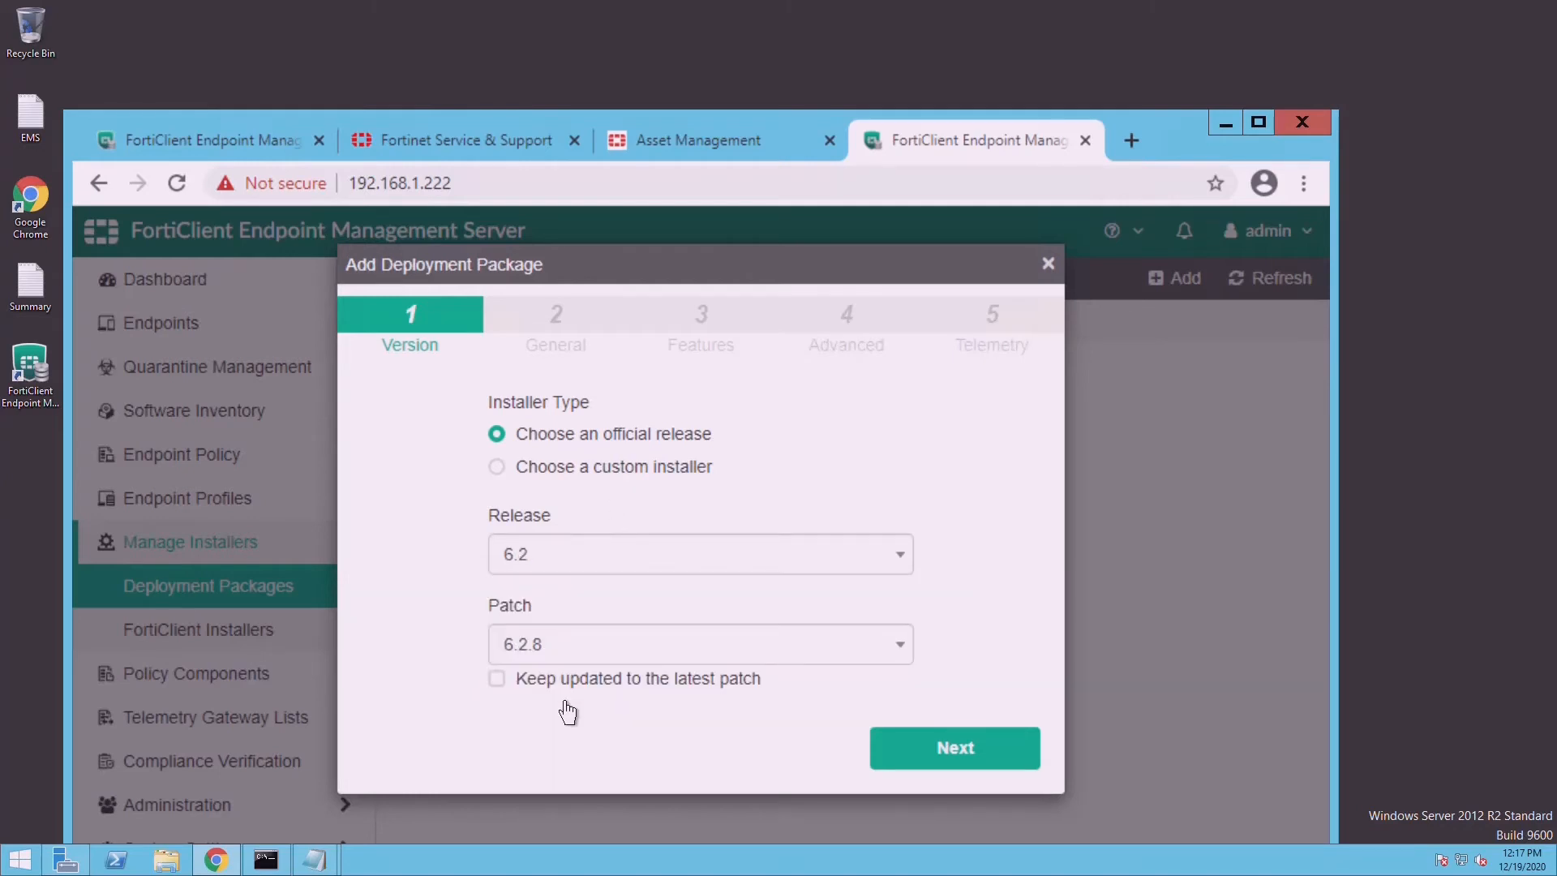
pyautogui.click(595, 650)
pyautogui.click(596, 664)
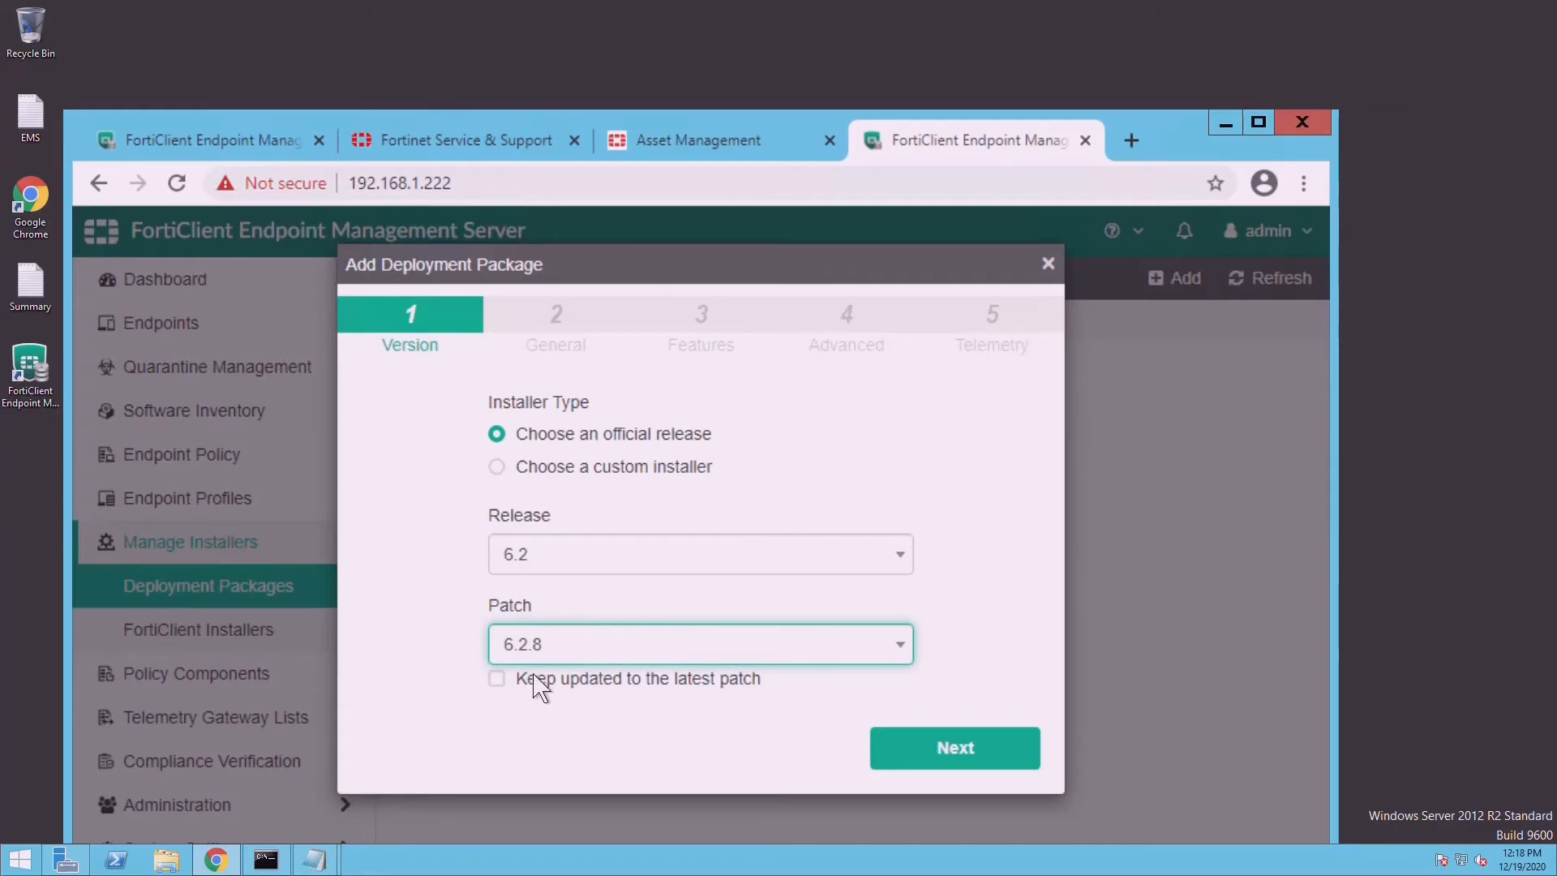
pyautogui.click(934, 764)
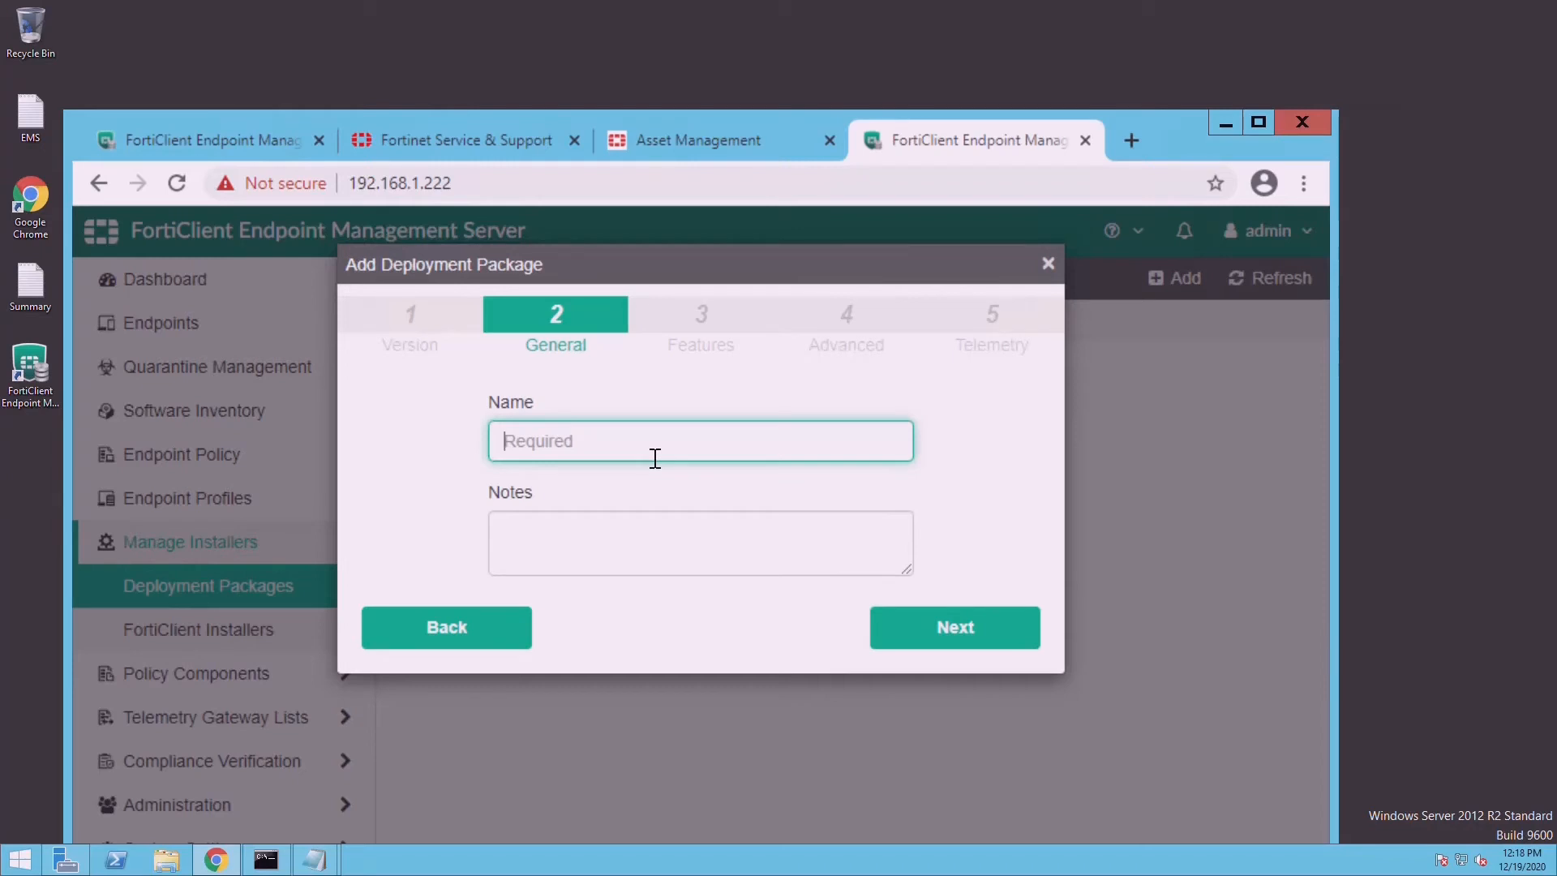
pyautogui.write('6_2_')
pyautogui.click(1048, 264)
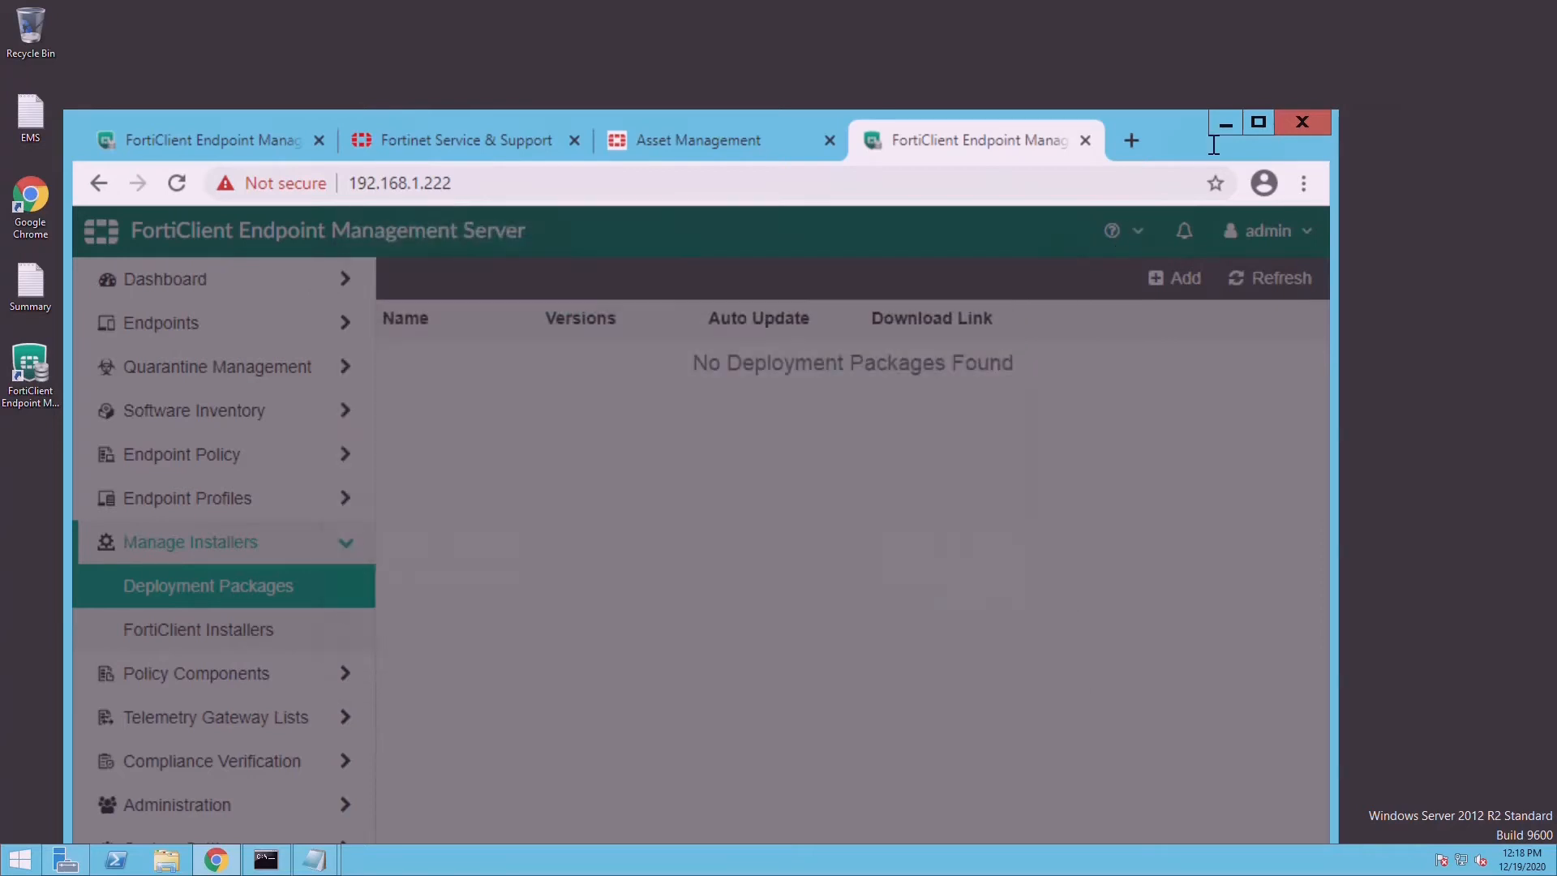
# - Open the Manage Telemetry Gateway Lists table
pyautogui.click(1258, 123)
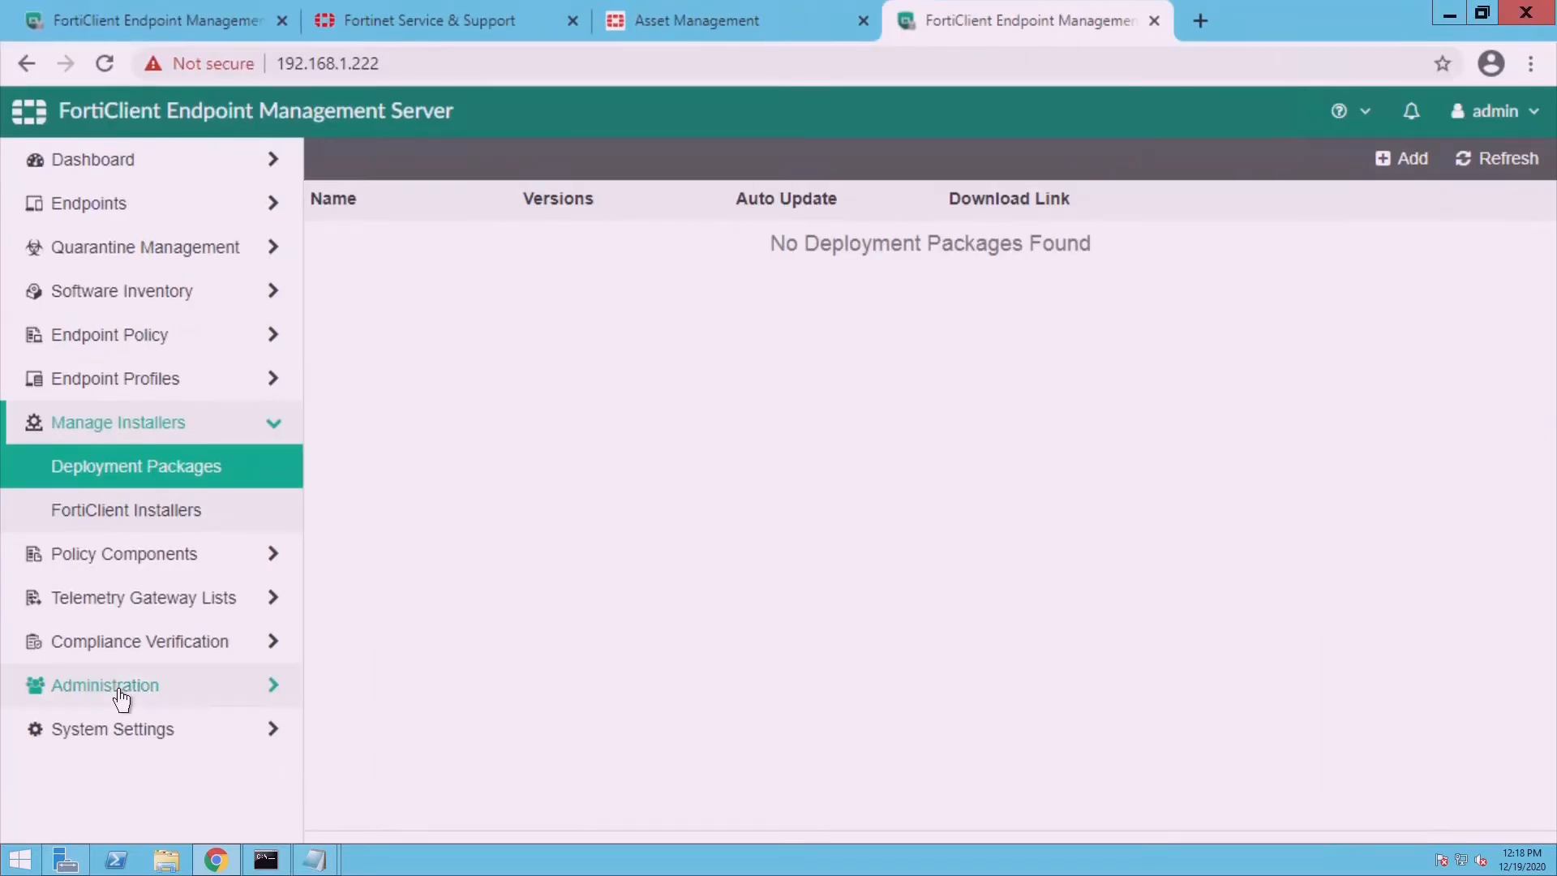
pyautogui.click(122, 618)
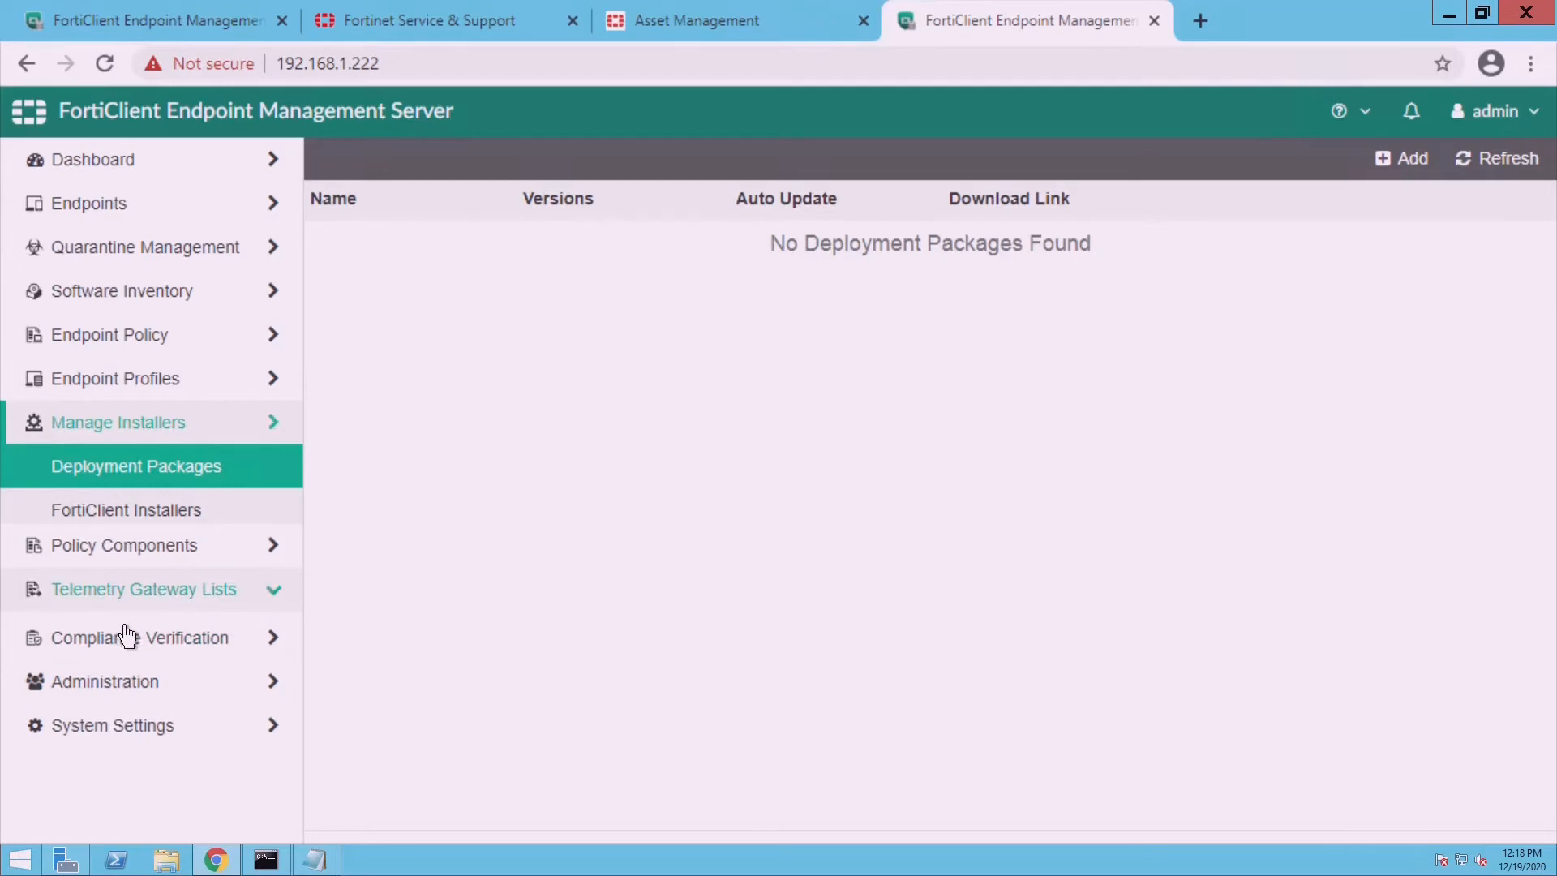
pyautogui.click(137, 574)
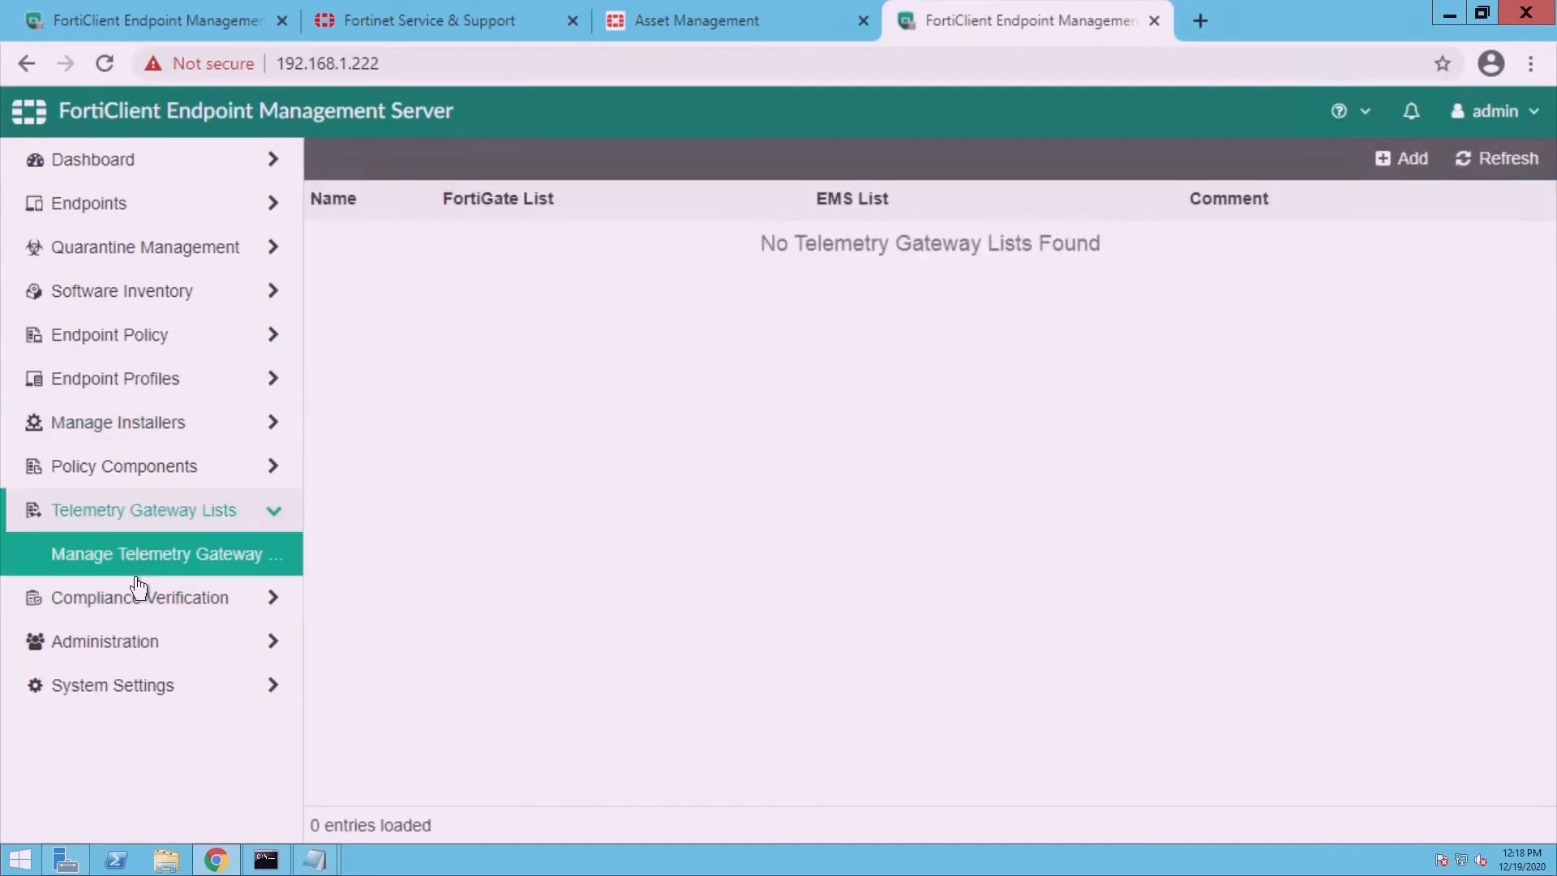
pyautogui.click(1482, 12)
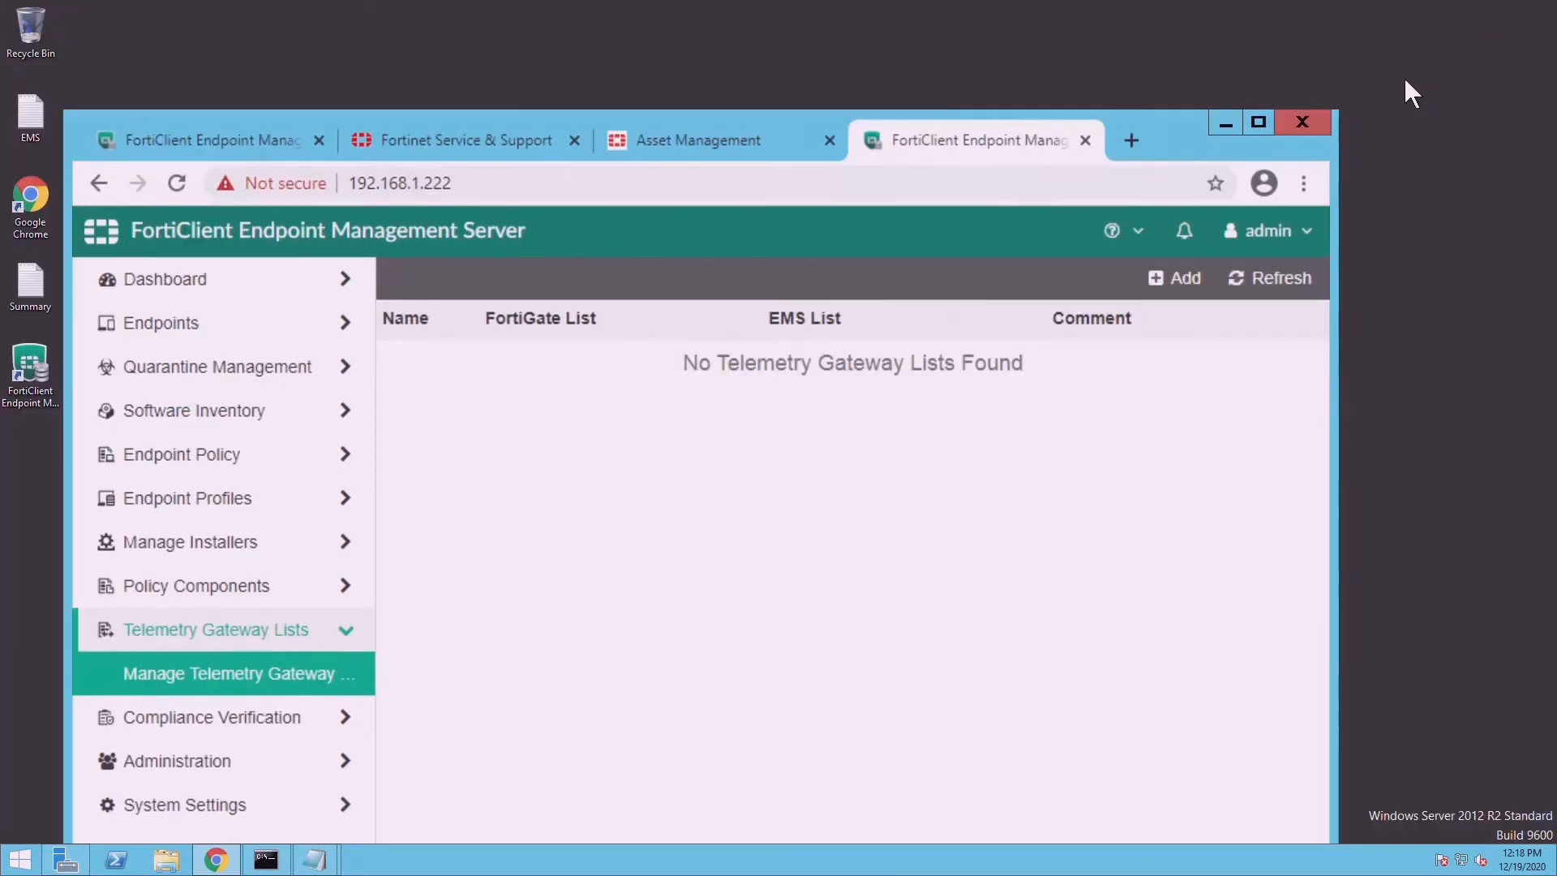
# - Add a telemetry gateway list named EMS, save it, and return to the list
pyautogui.click(1186, 283)
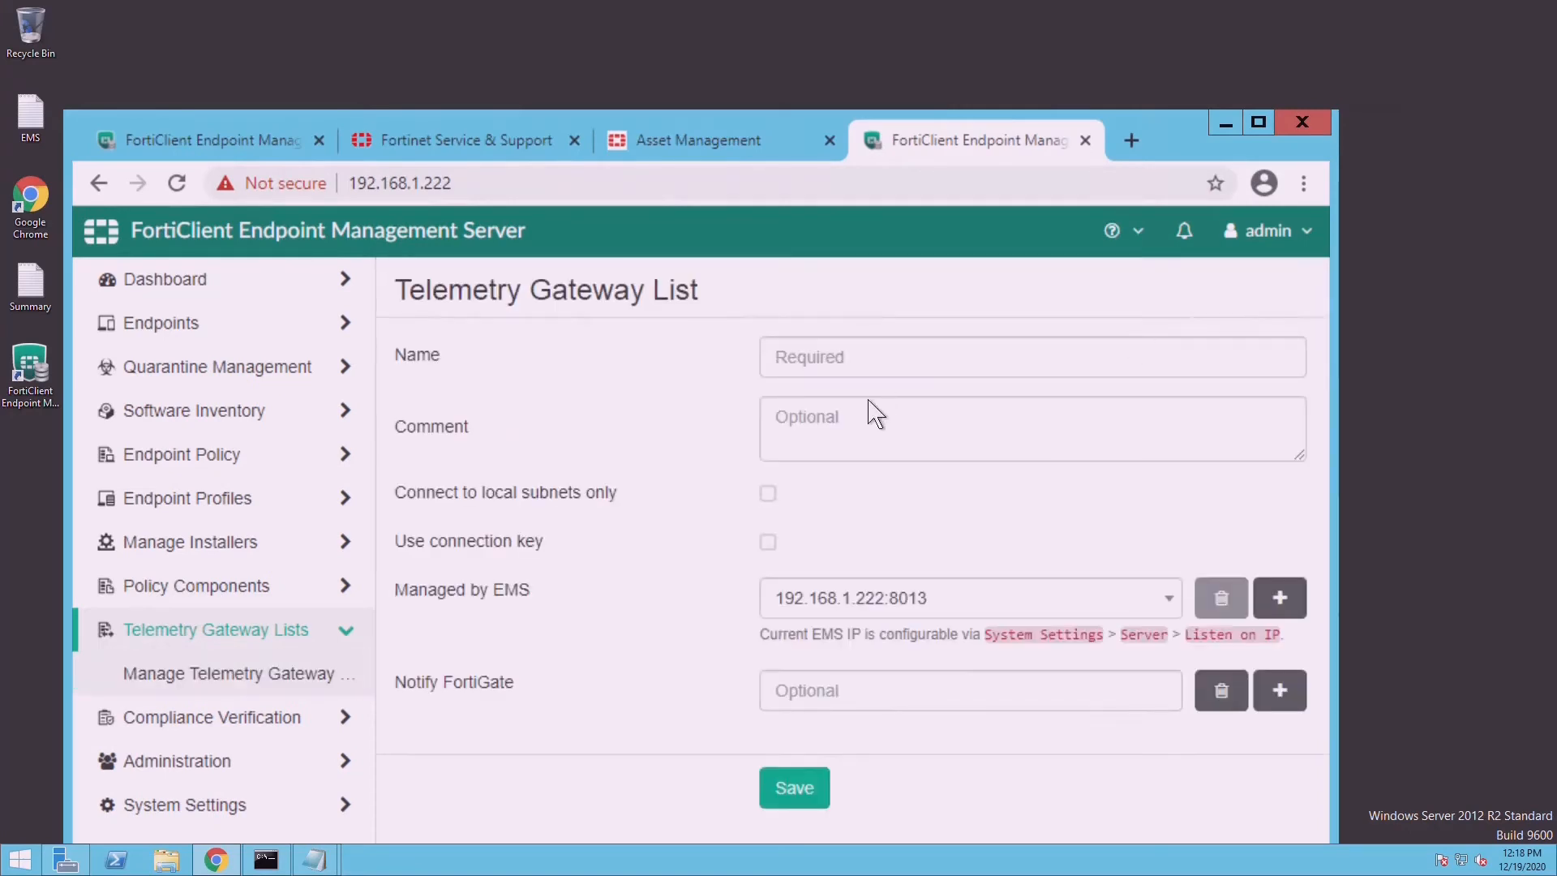
pyautogui.click(852, 361)
pyautogui.write('EMS')
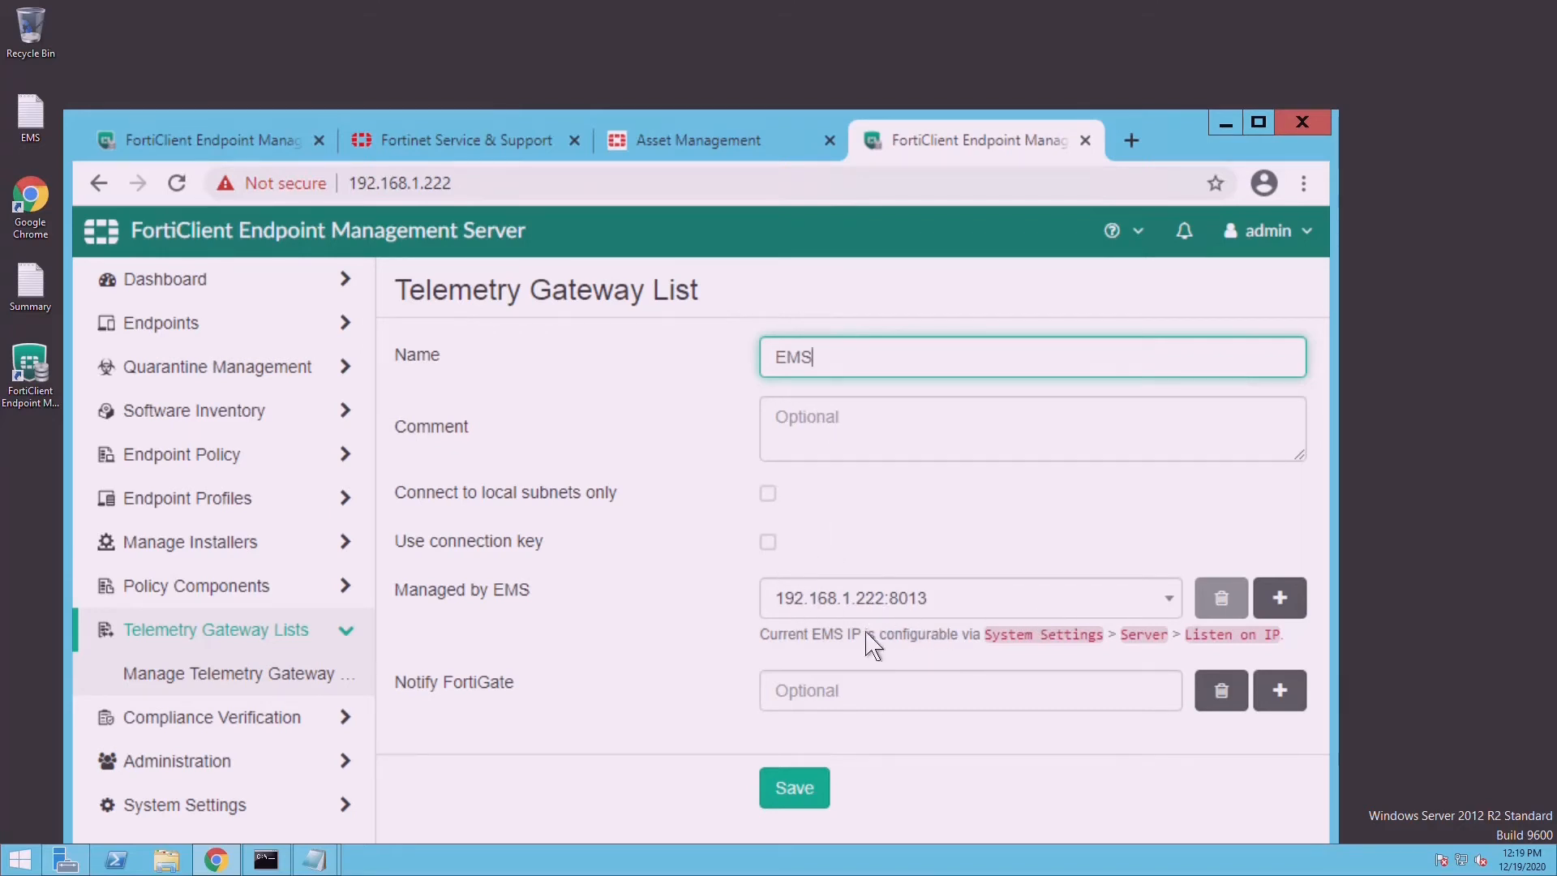
pyautogui.click(811, 795)
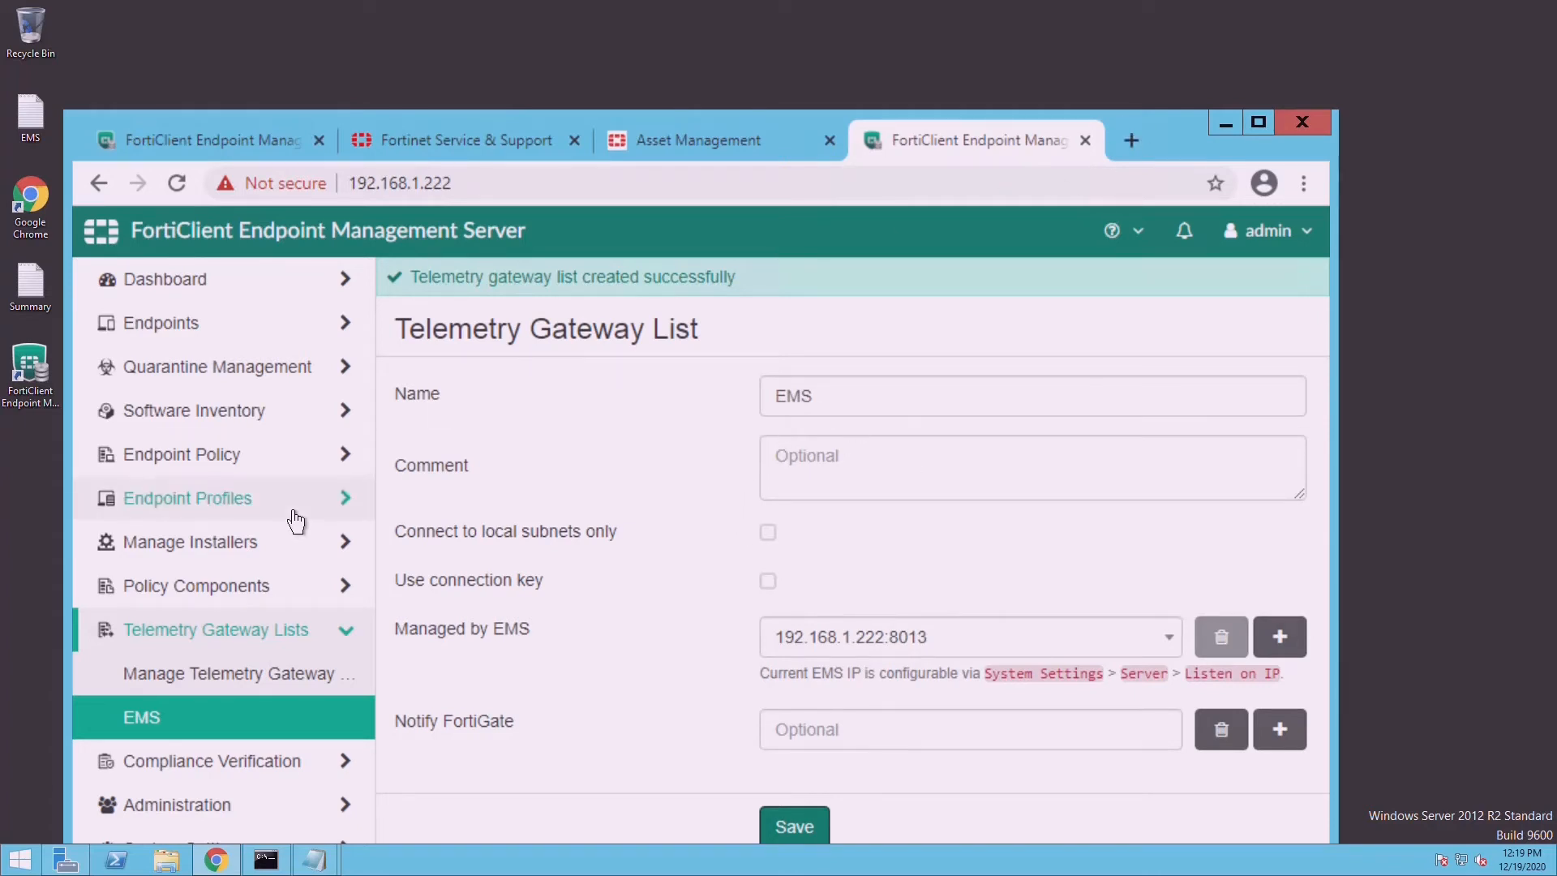
pyautogui.click(254, 686)
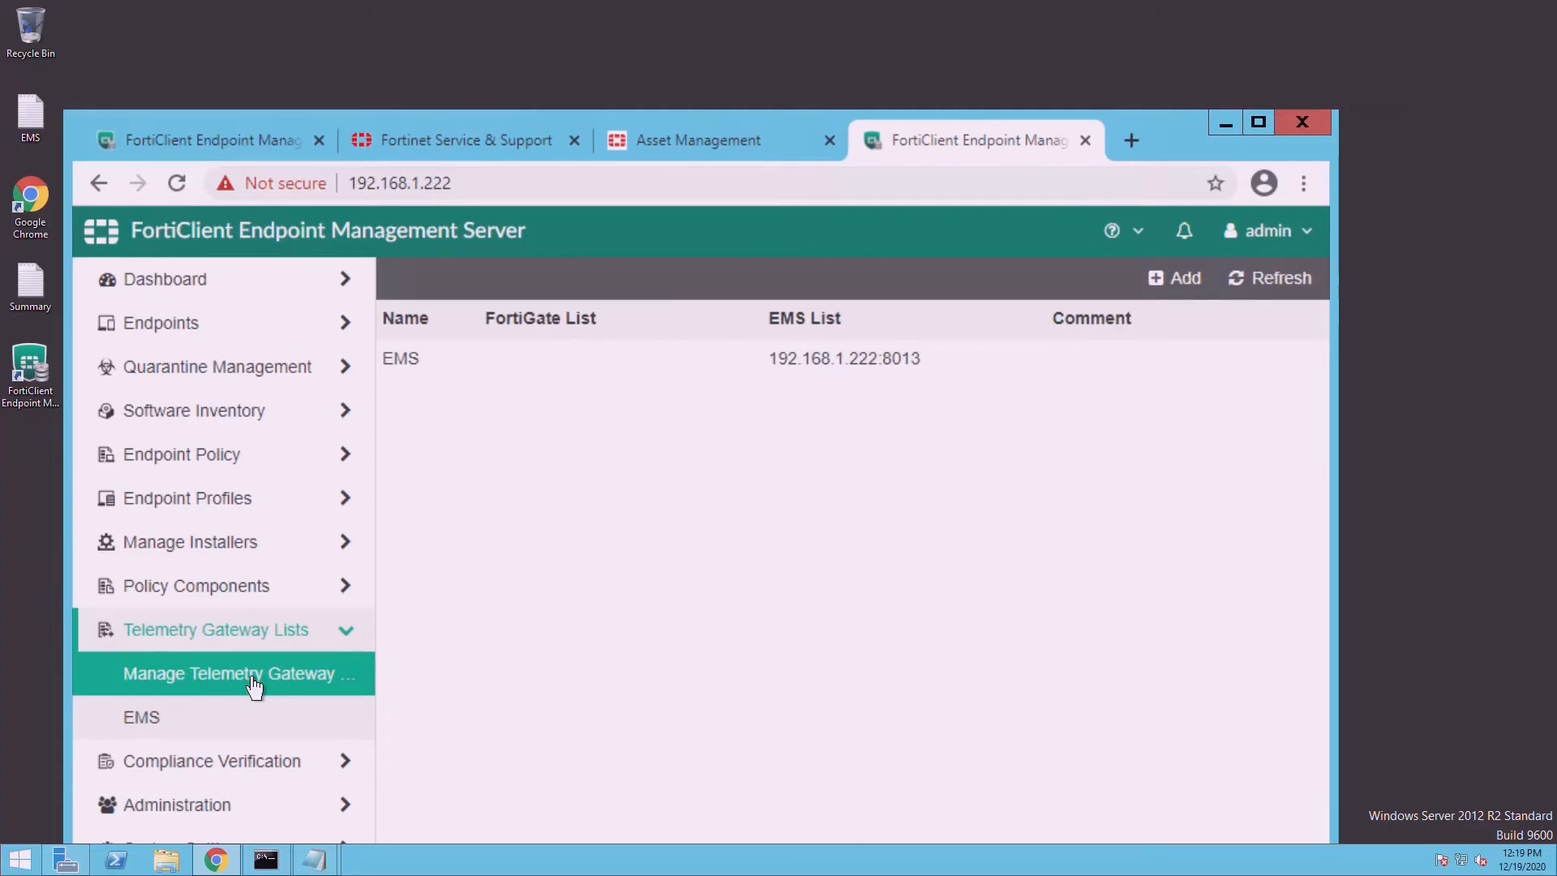
# - Start a new endpoint profile from Endpoint Profiles > Manage Profiles
pyautogui.click(235, 517)
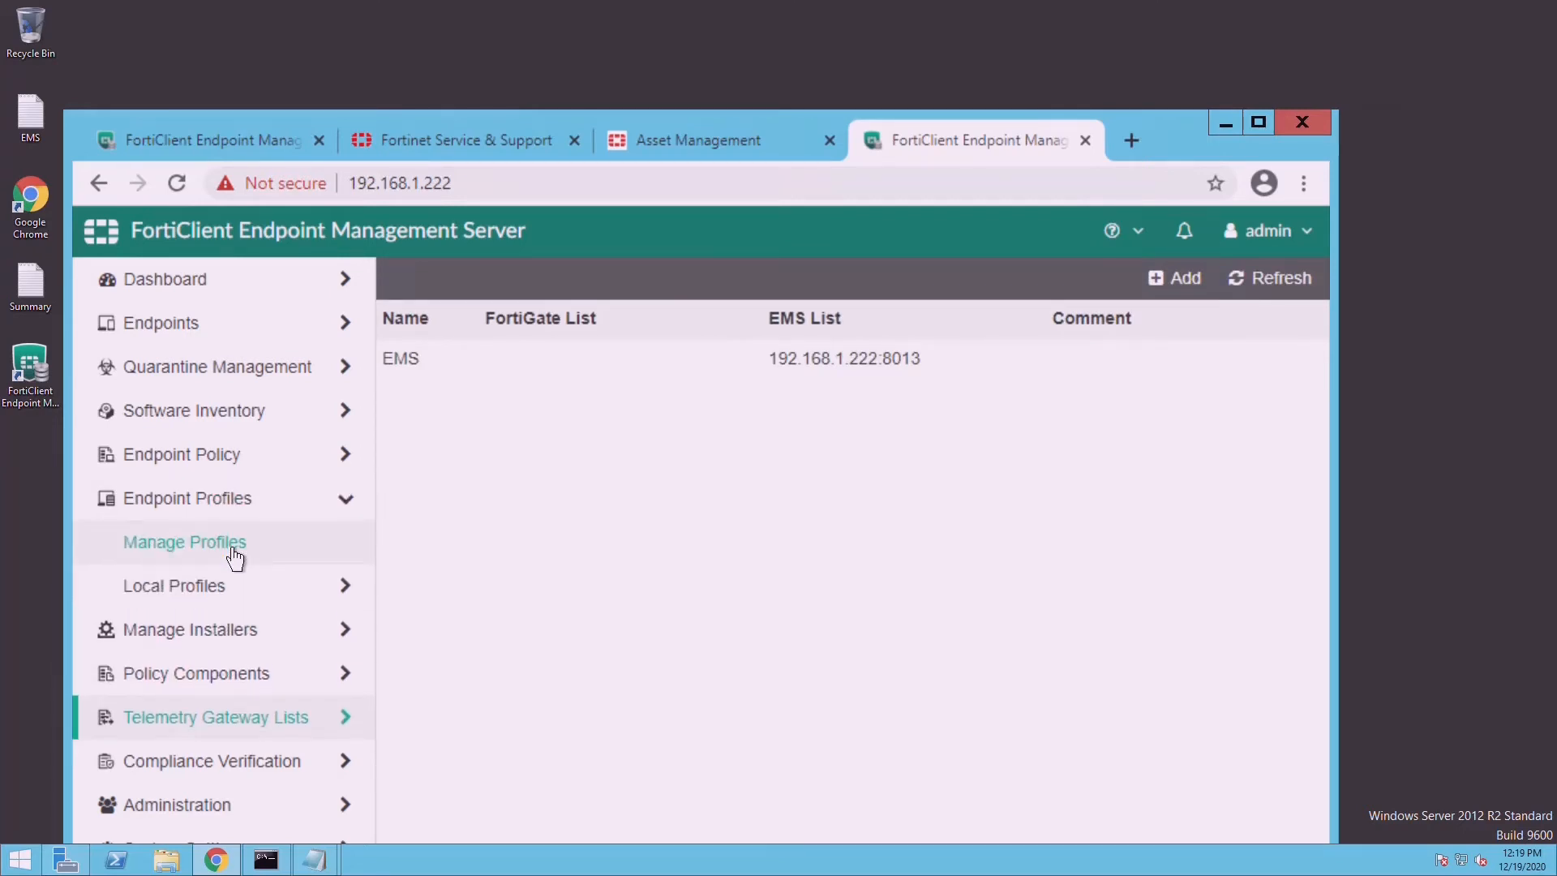
pyautogui.click(235, 556)
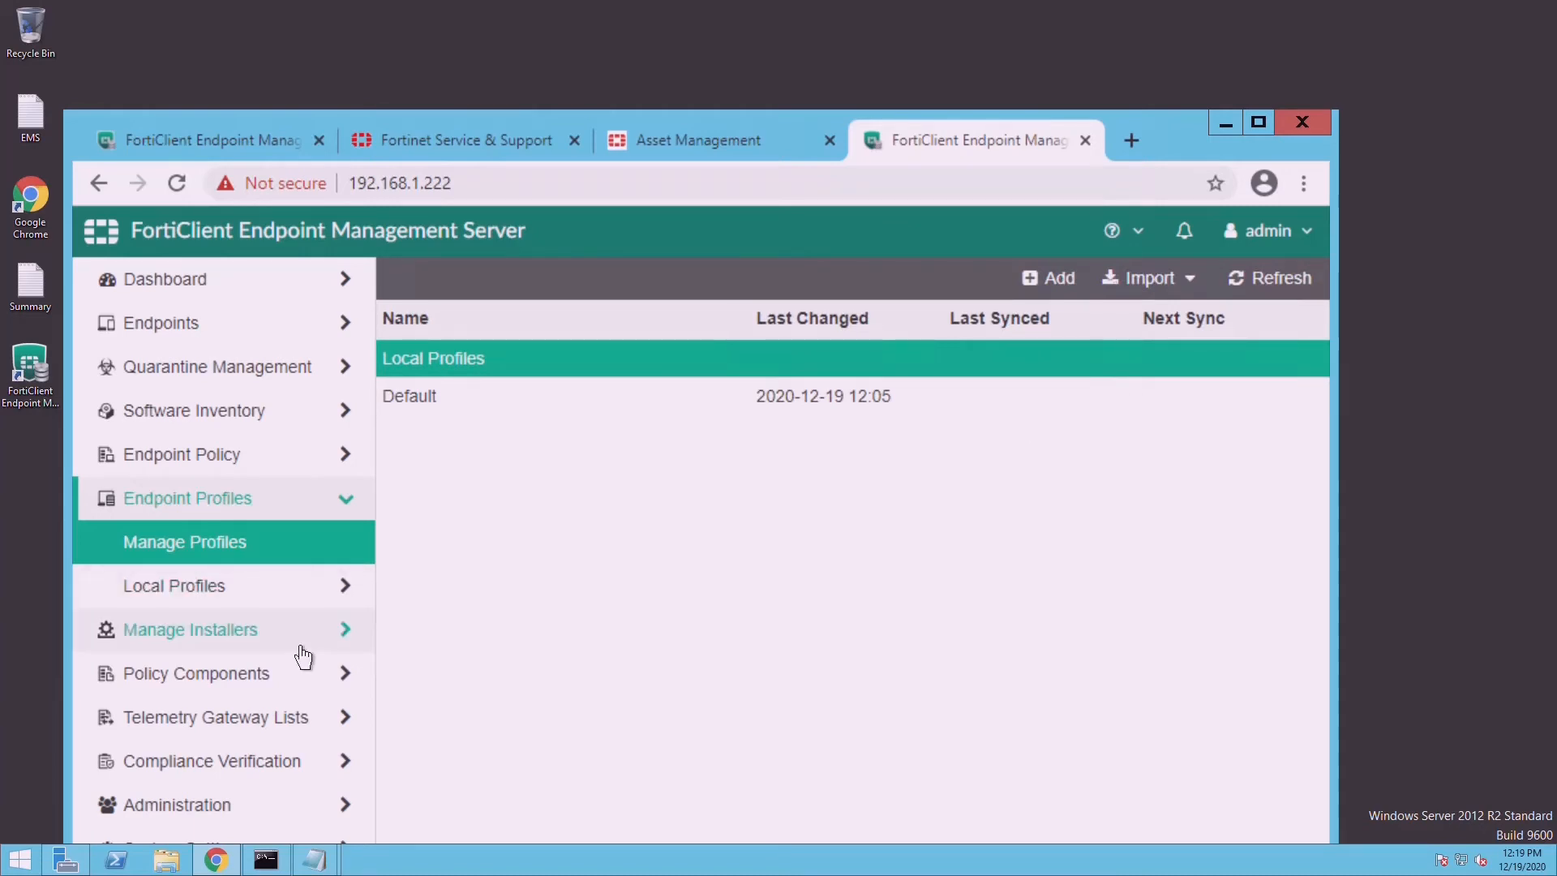
pyautogui.click(1083, 297)
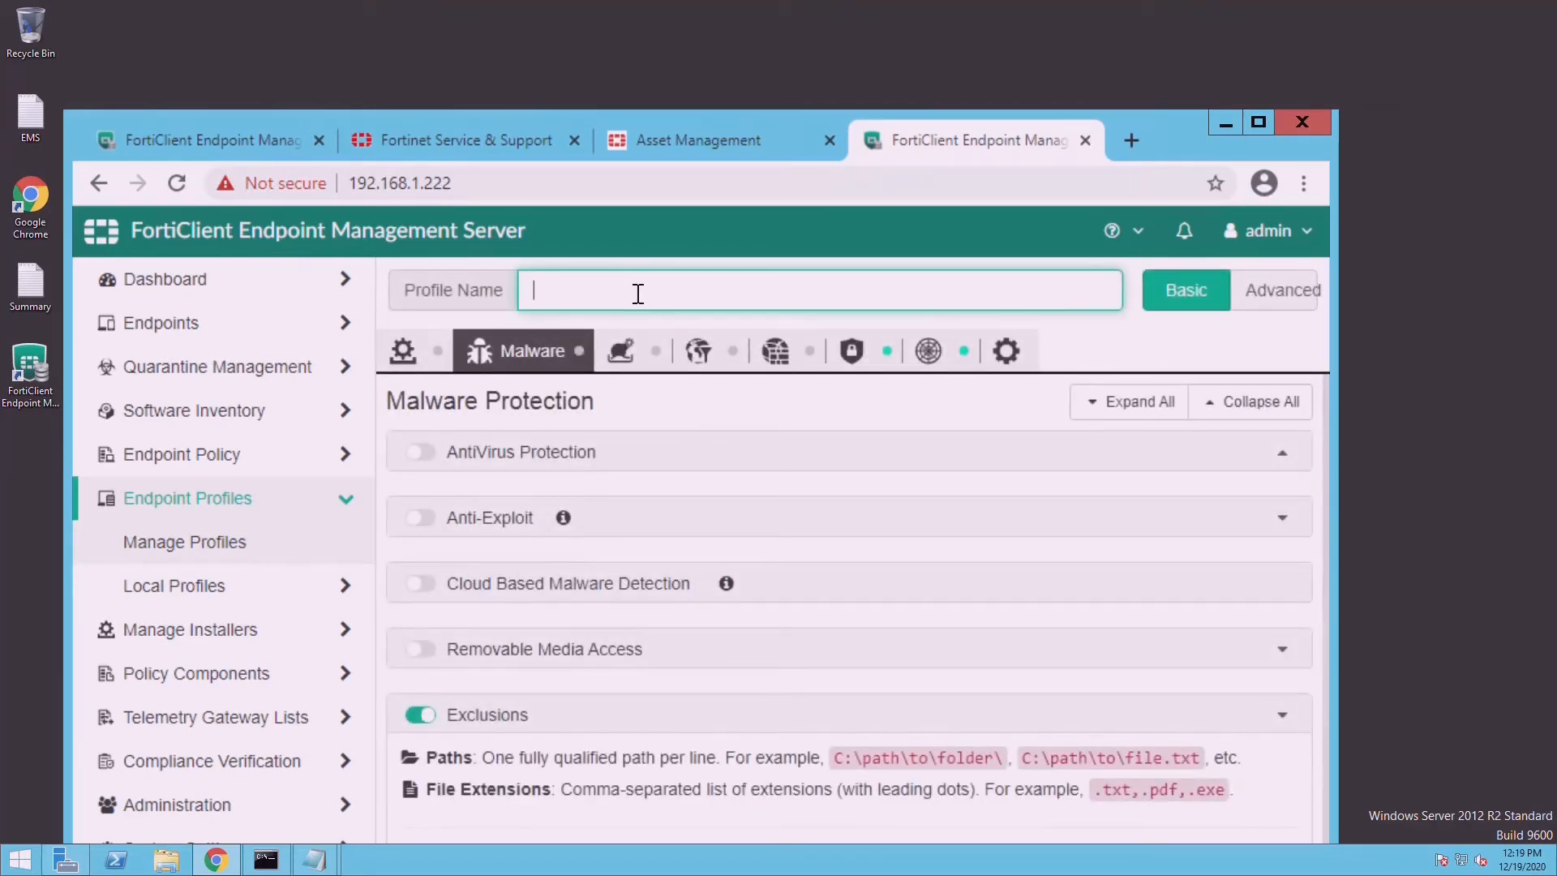
# - Enter EMP as the profile name and maximize the browser window
pyautogui.write('fot')
pyautogui.press('BackSpace')
pyautogui.press('BackSpace')
pyautogui.press('BackSpace')
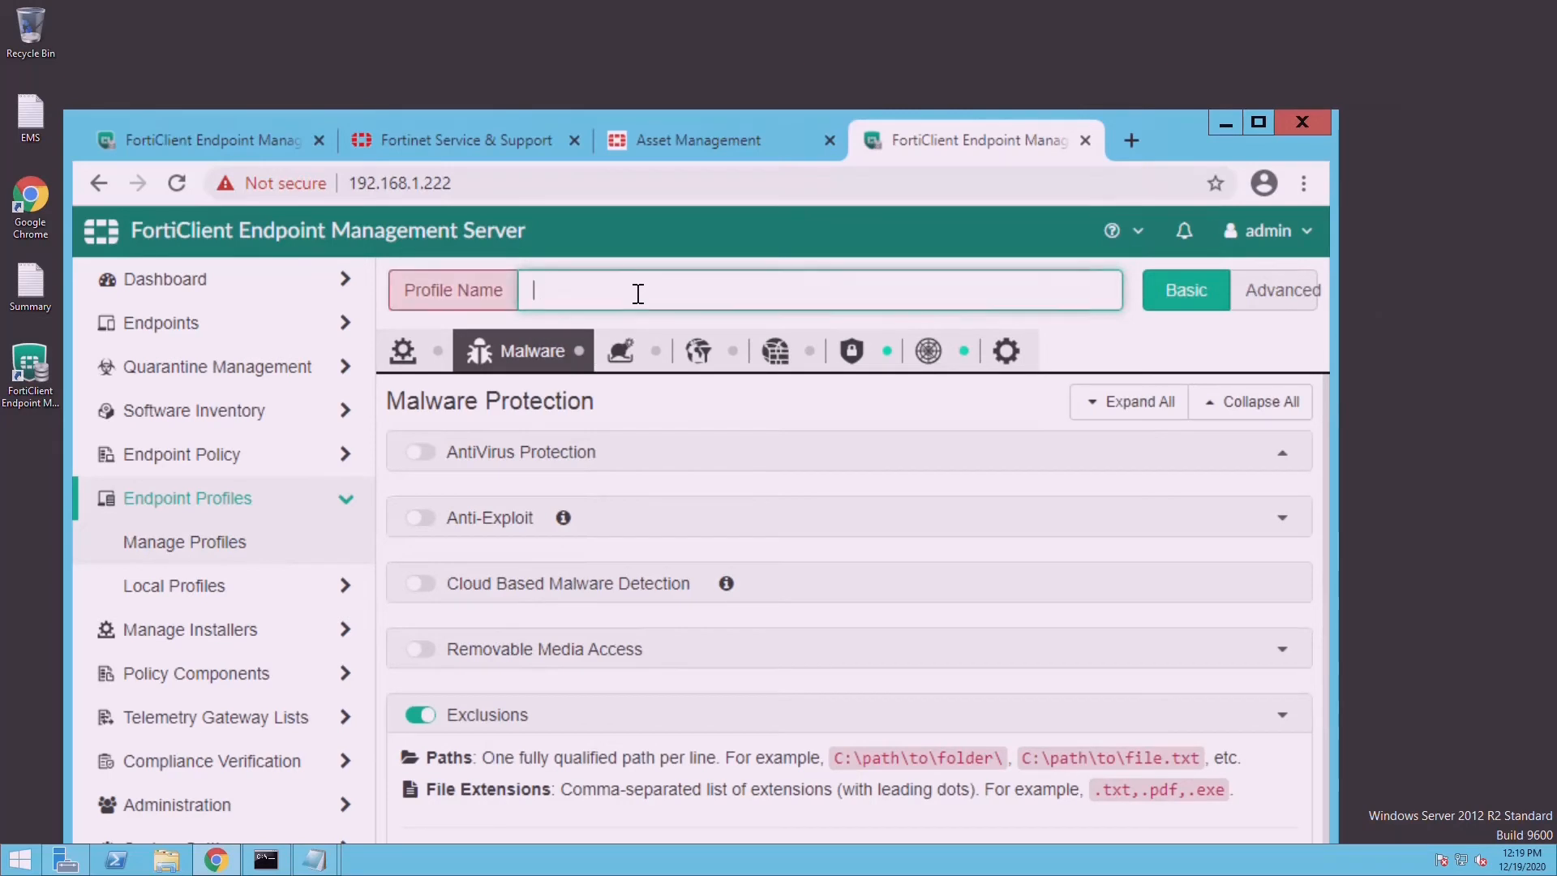
pyautogui.write('FCT_')
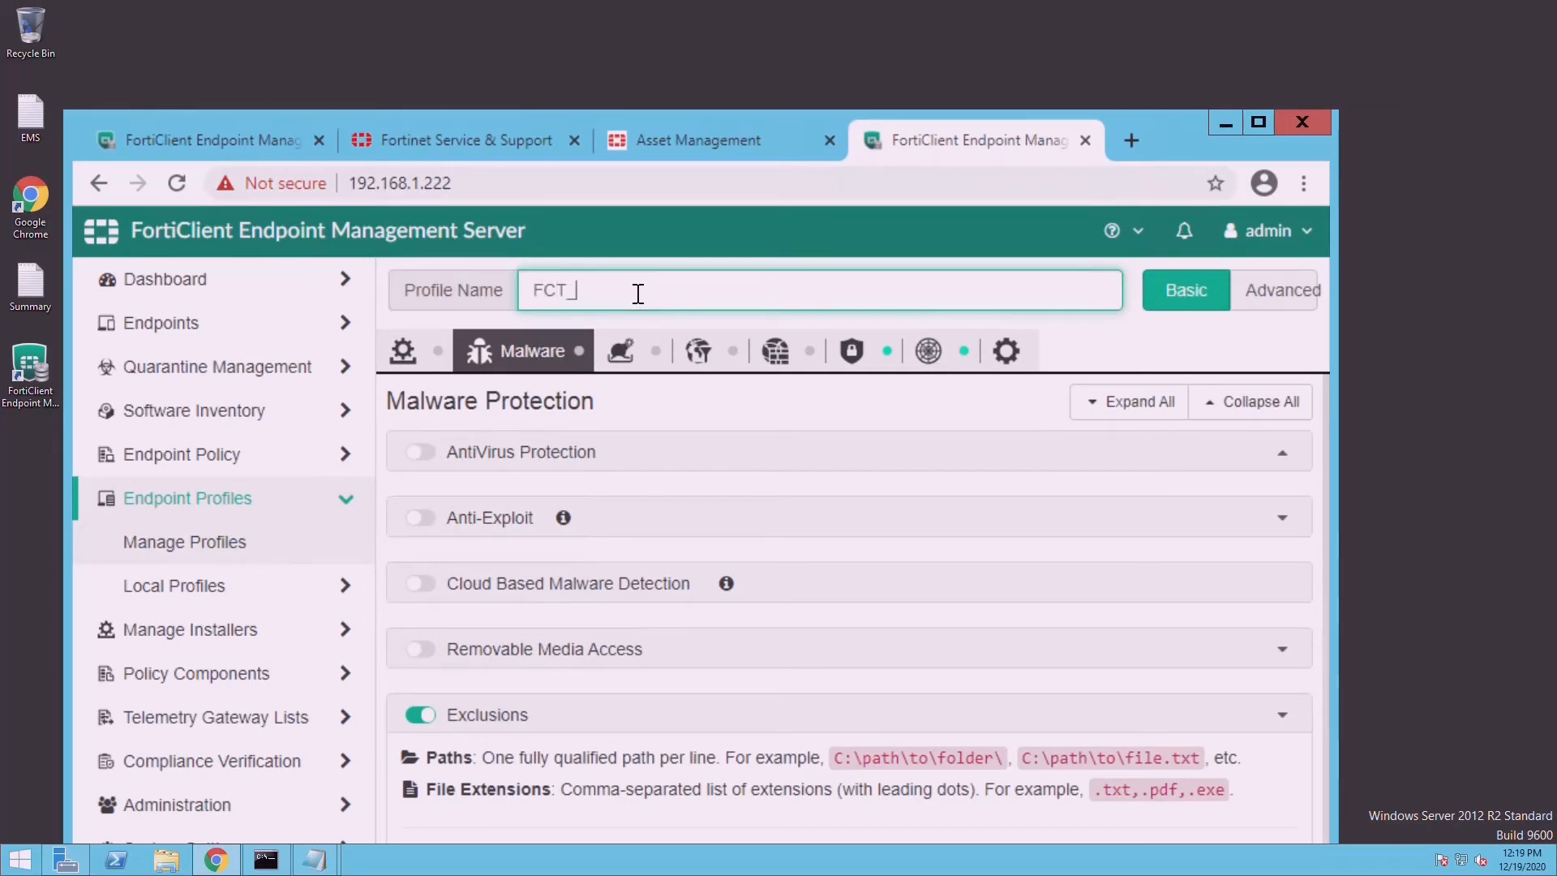
pyautogui.write('6.2')
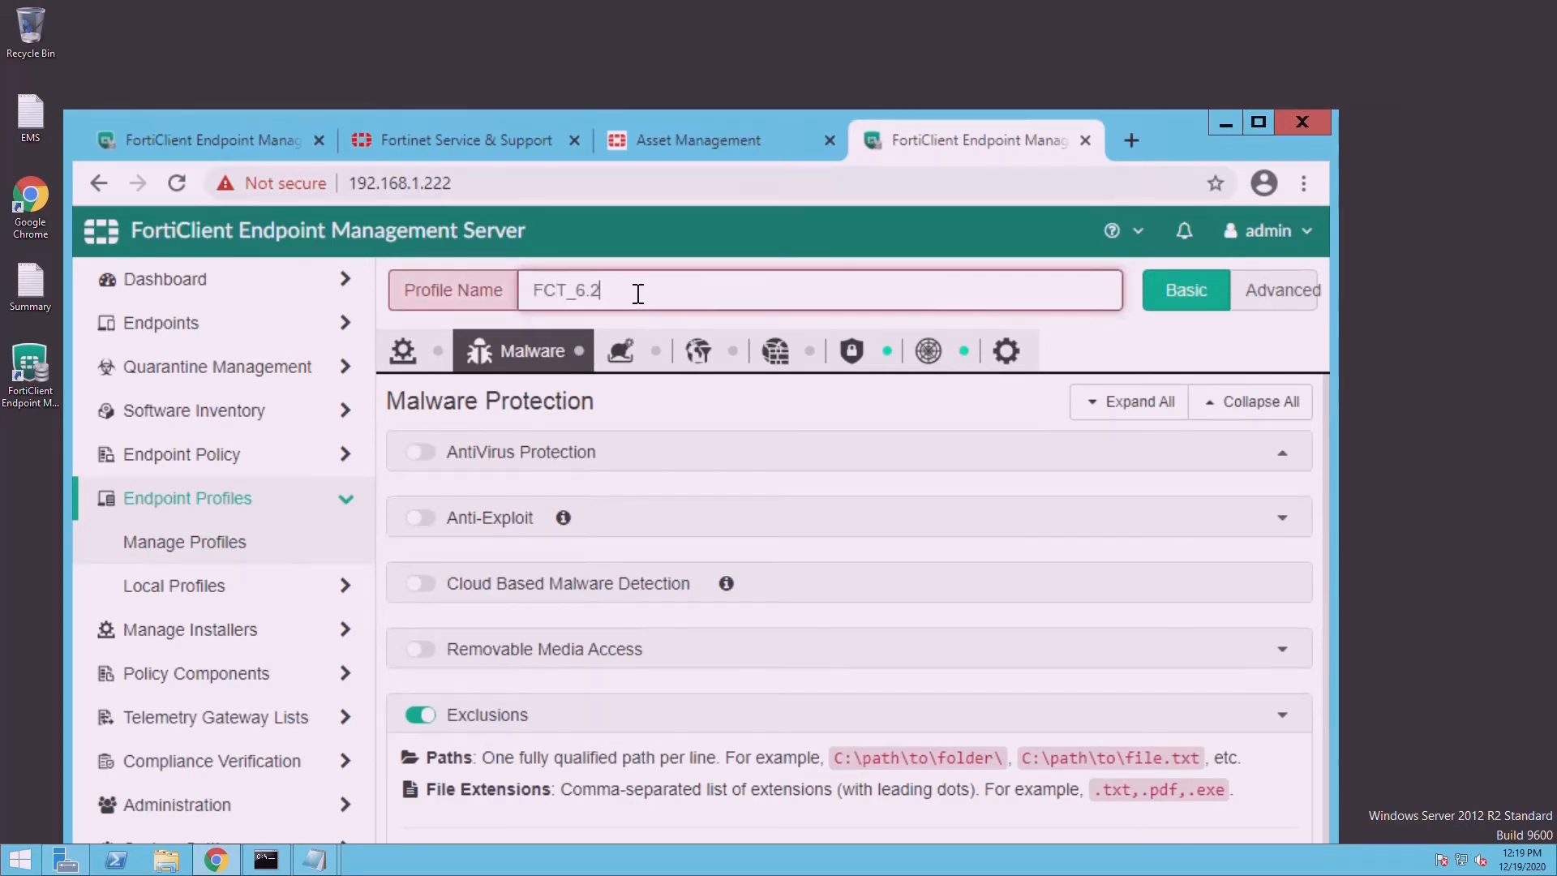
pyautogui.press('BackSpace')
pyautogui.press('BackSpace')
pyautogui.press('BackSpace')
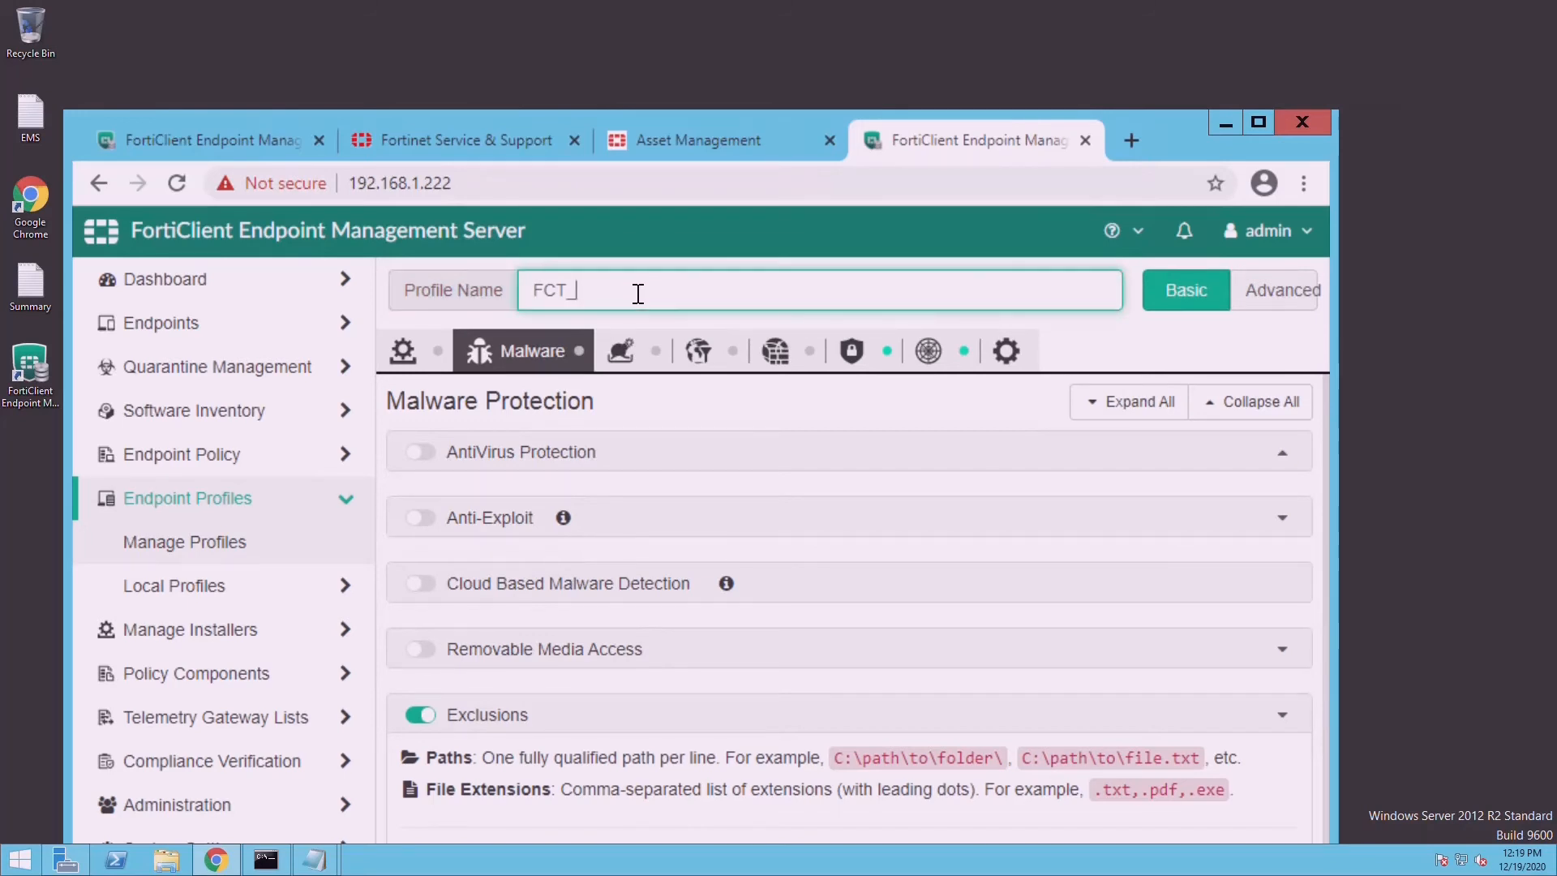
pyautogui.press('BackSpace')
pyautogui.press('BackSpace')
pyautogui.press('BackSpace')
pyautogui.press('BackSpace')
pyautogui.write('EMP')
pyautogui.doubleClick(1163, 129)
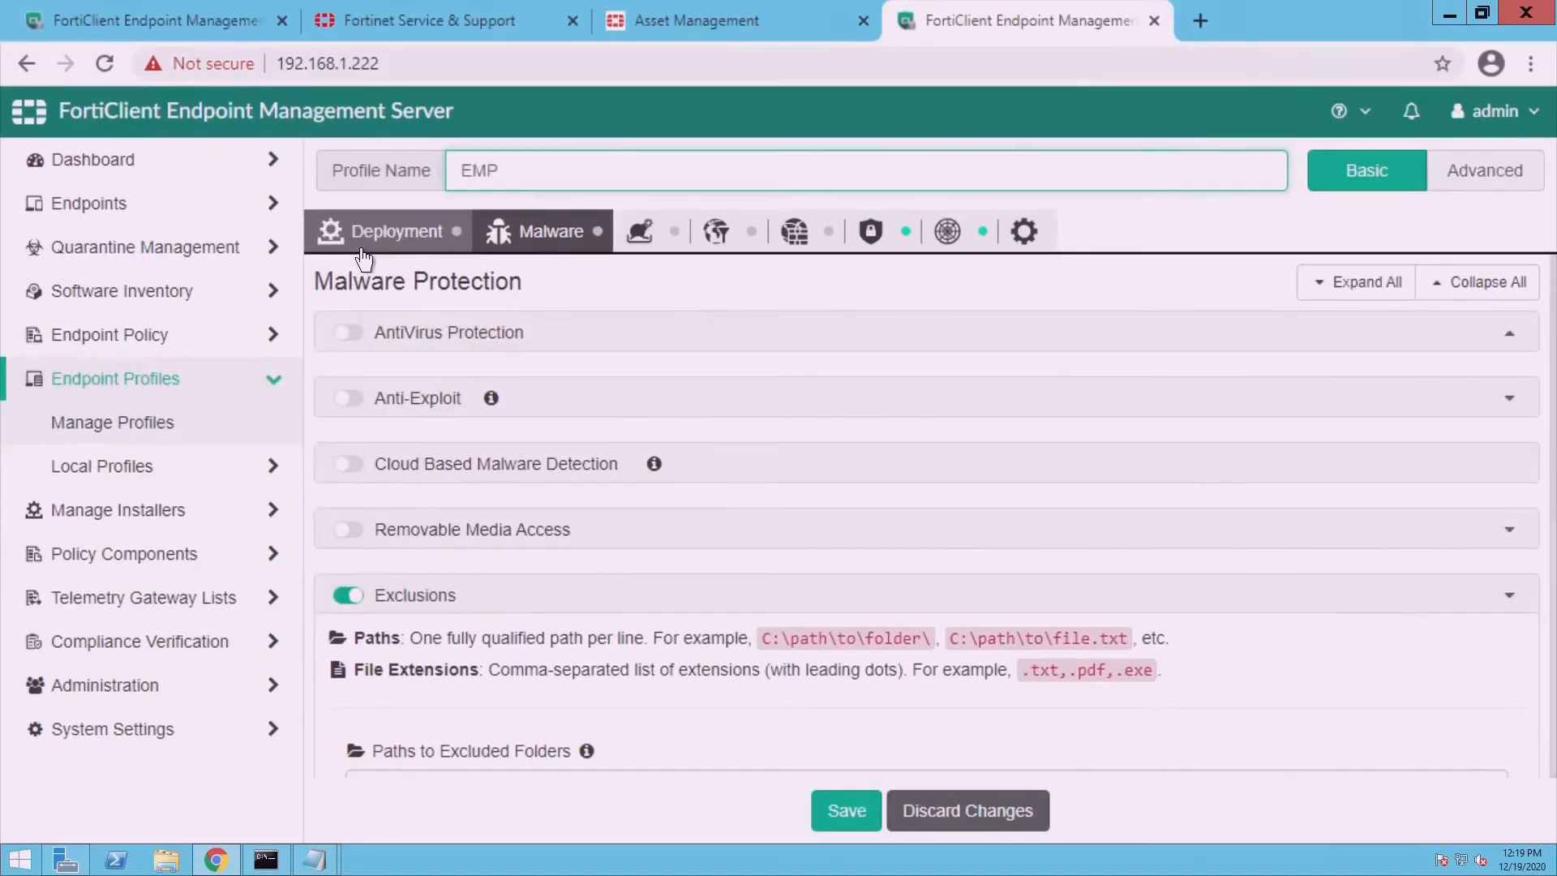
# - On the Deployment tab, preview FortiClient Deployment options, then leave it switched off
pyautogui.click(363, 258)
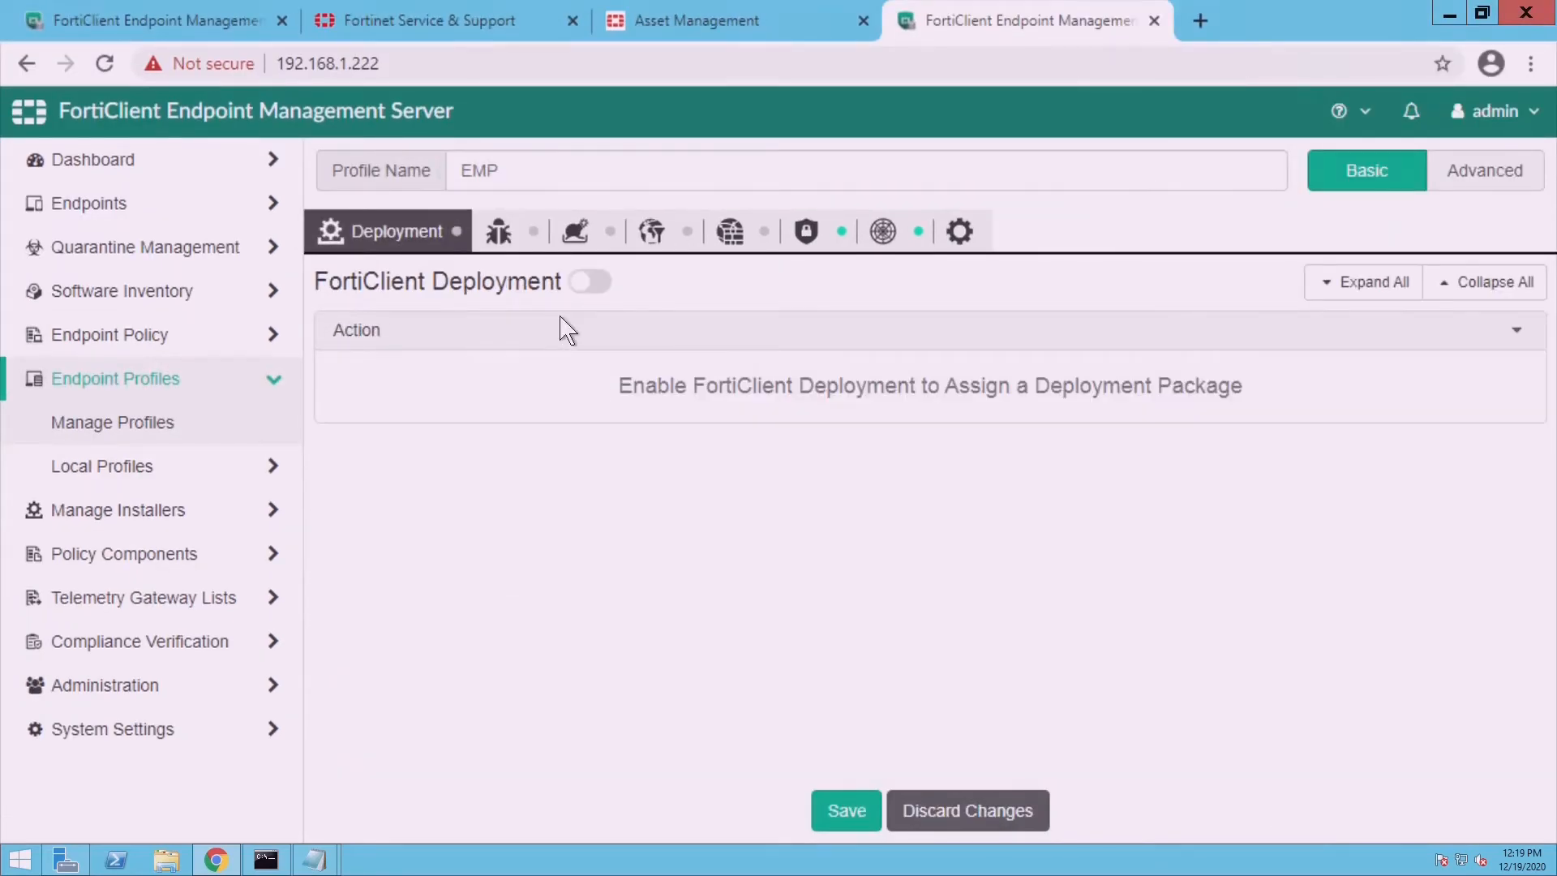
pyautogui.click(599, 284)
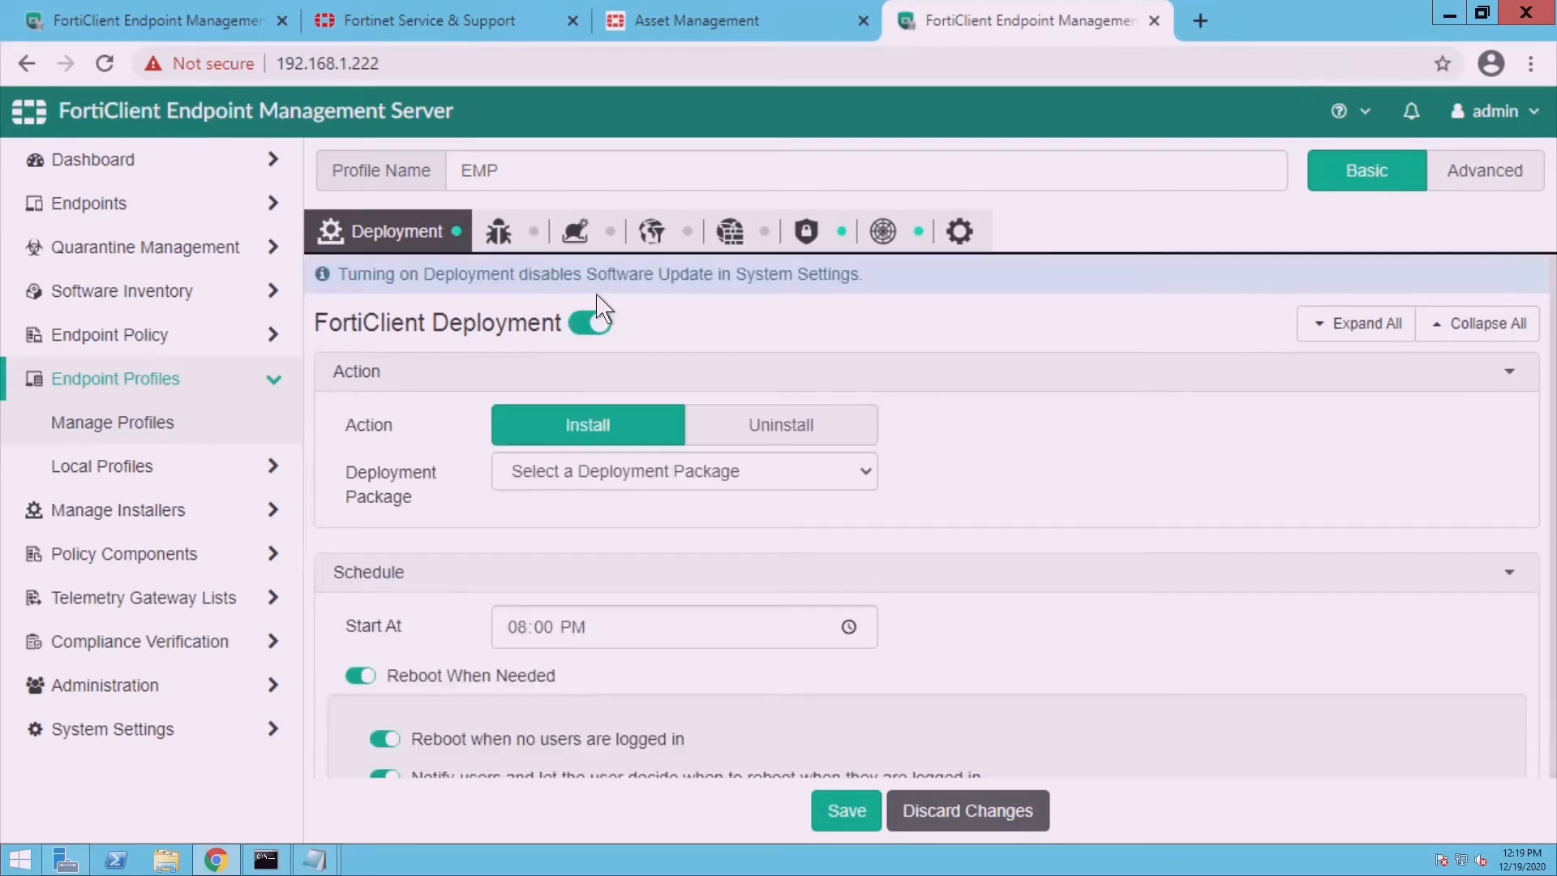
pyautogui.click(598, 333)
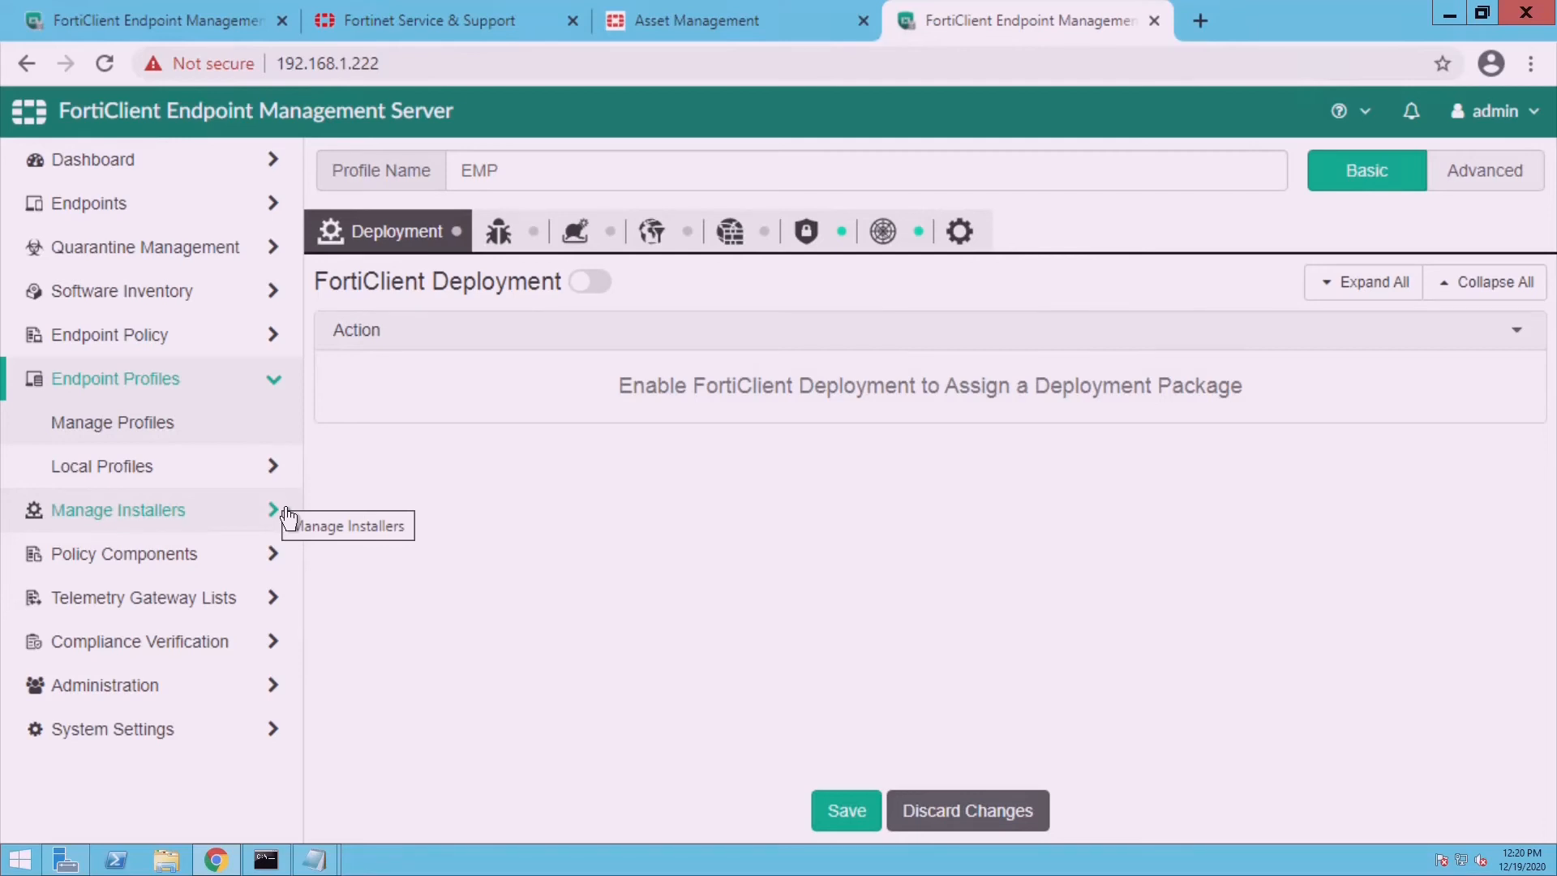
# - Switch the Malware settings to Advanced view and enable AntiVirus Protection
pyautogui.click(521, 257)
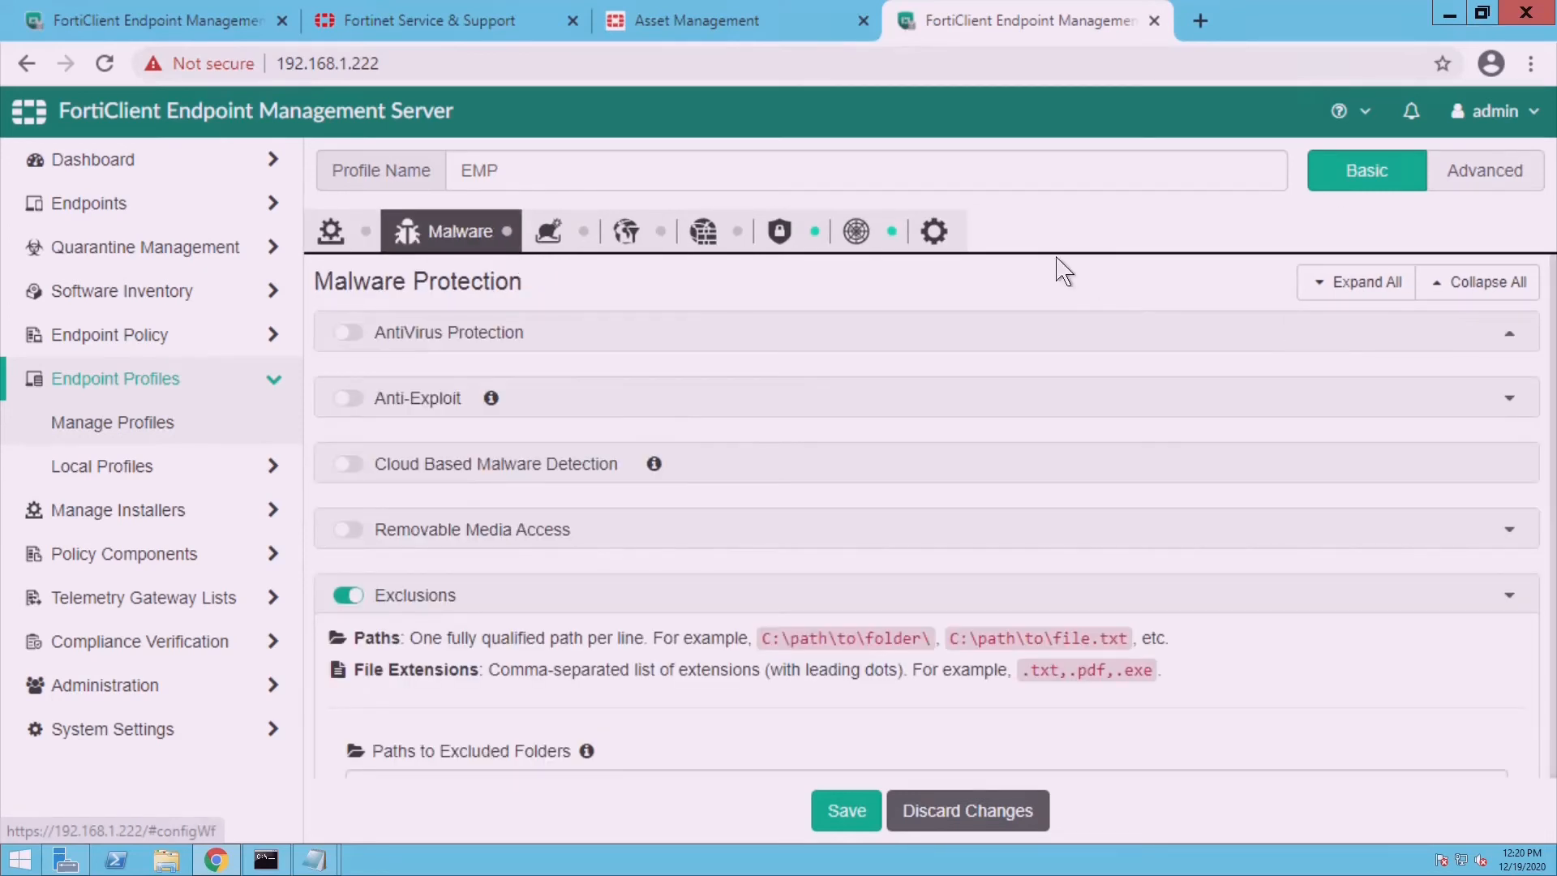
pyautogui.click(1509, 182)
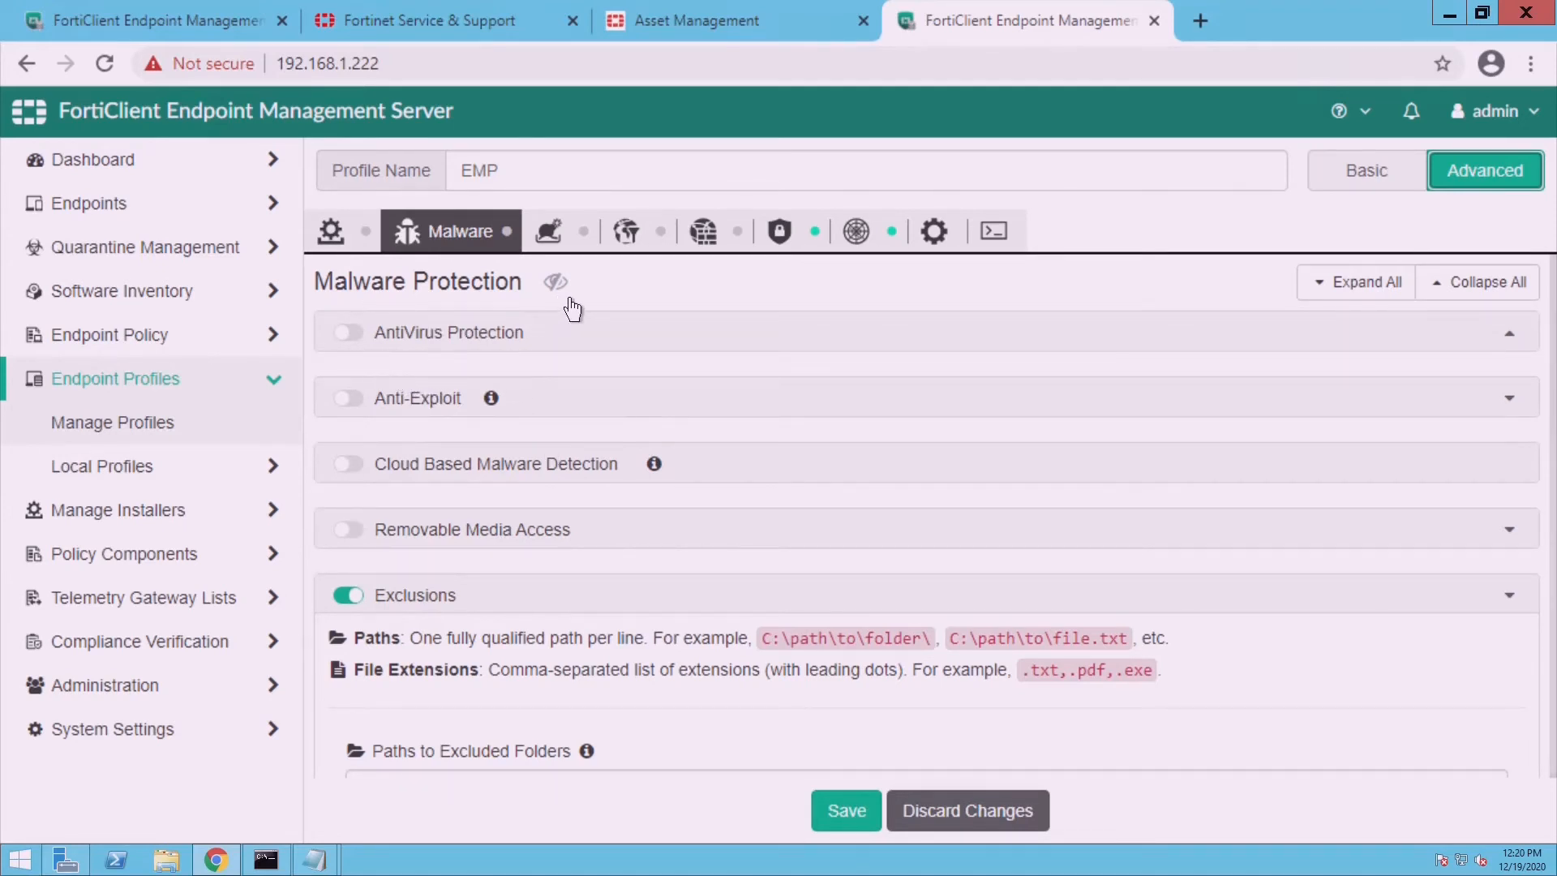
pyautogui.moveTo(568, 308)
pyautogui.click(361, 340)
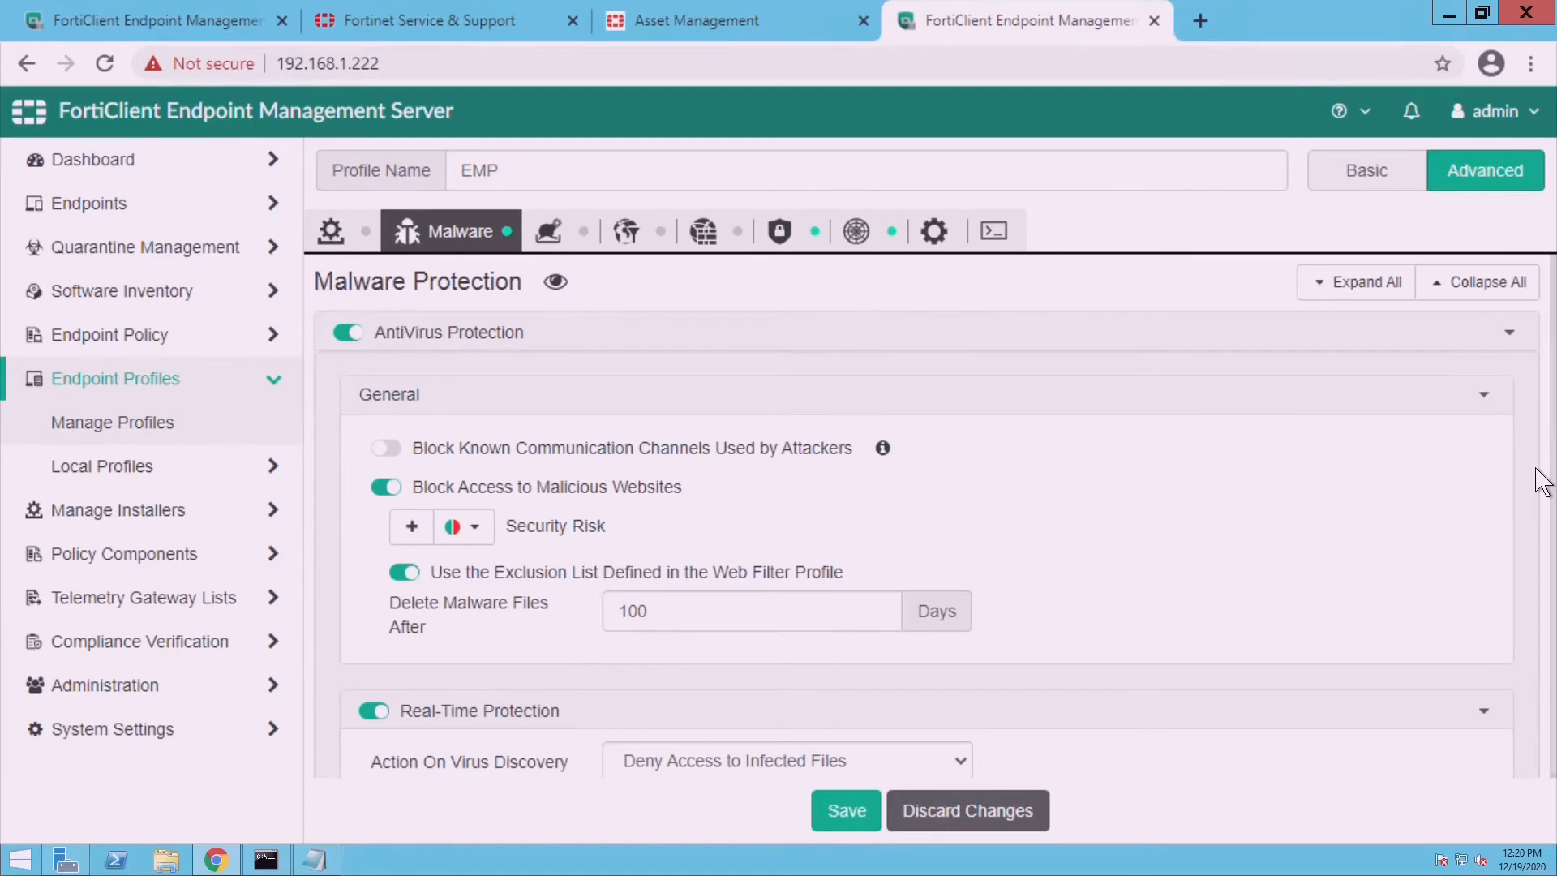
# - Collapse the antivirus subsections and set Scheduled Scan to Weekly, Sunday at 07:30 PM
pyautogui.click(1505, 413)
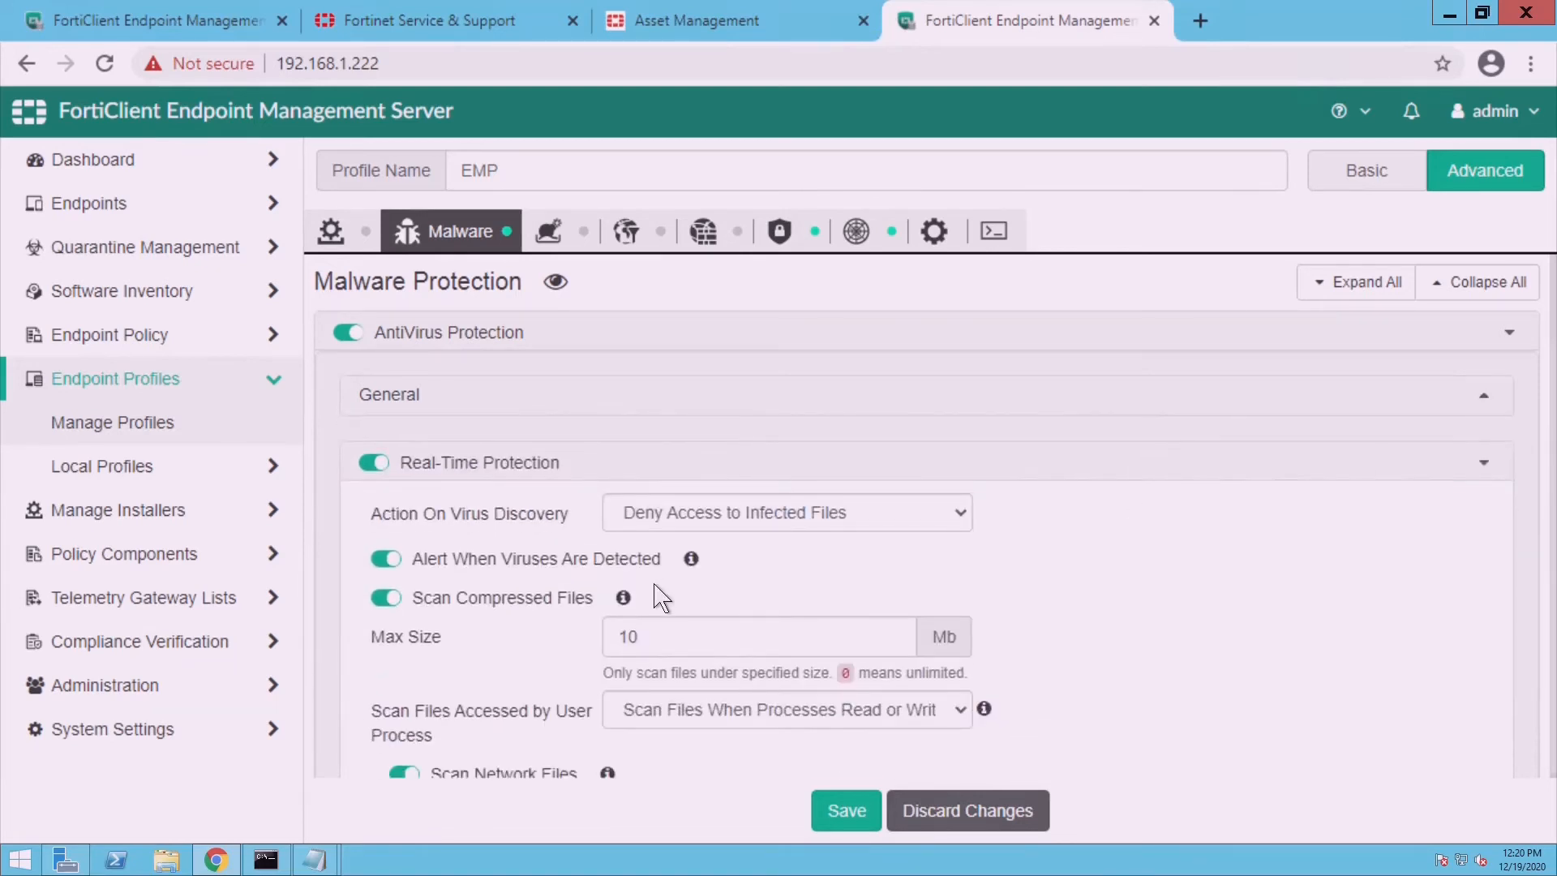
pyautogui.click(1501, 483)
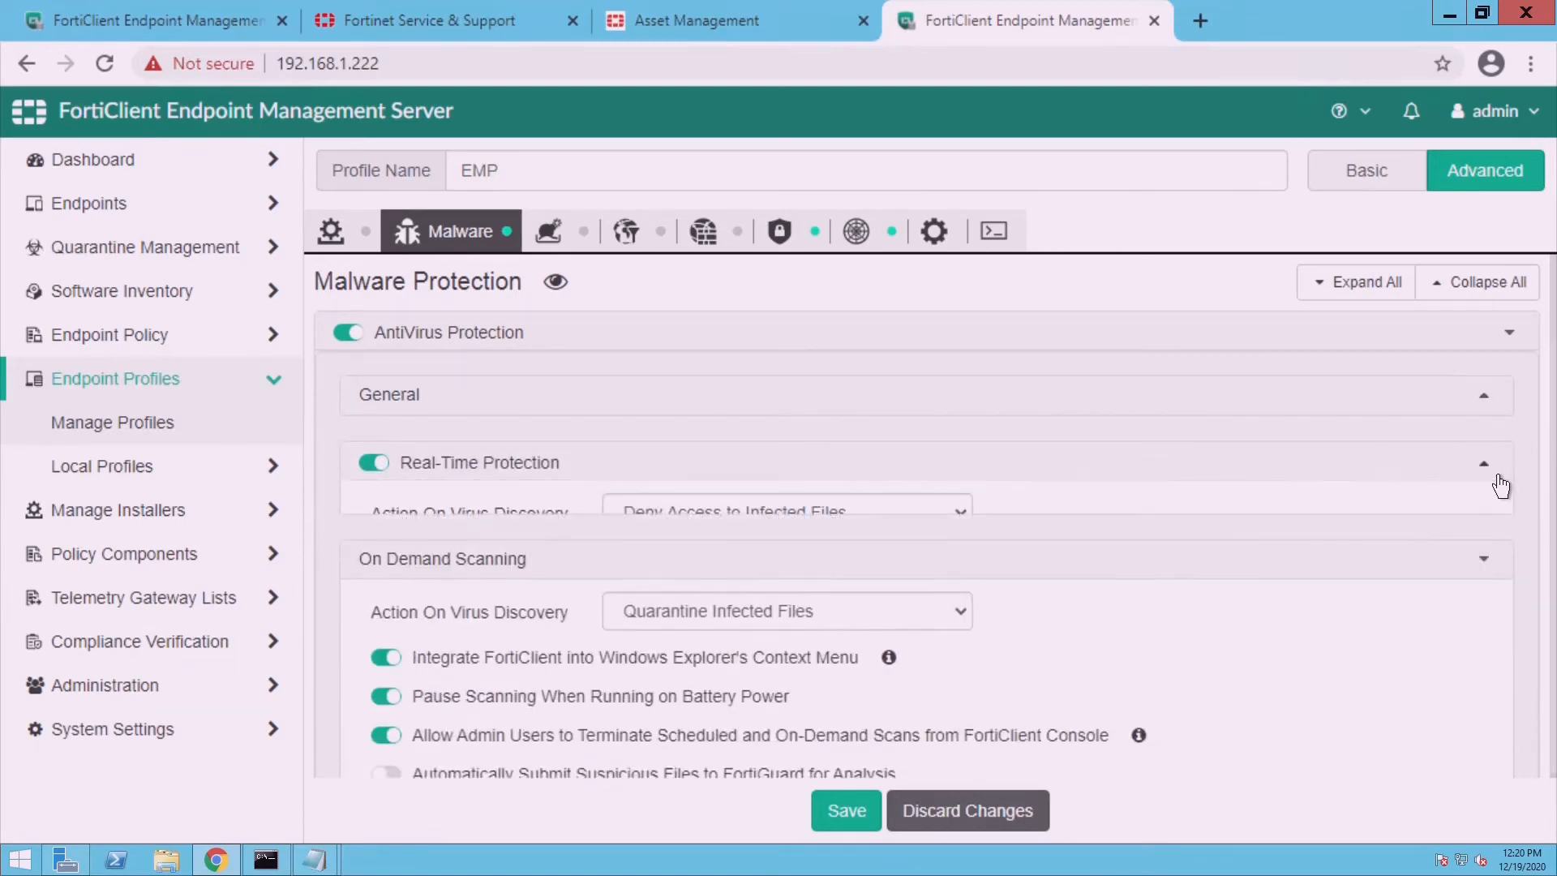
pyautogui.click(1507, 543)
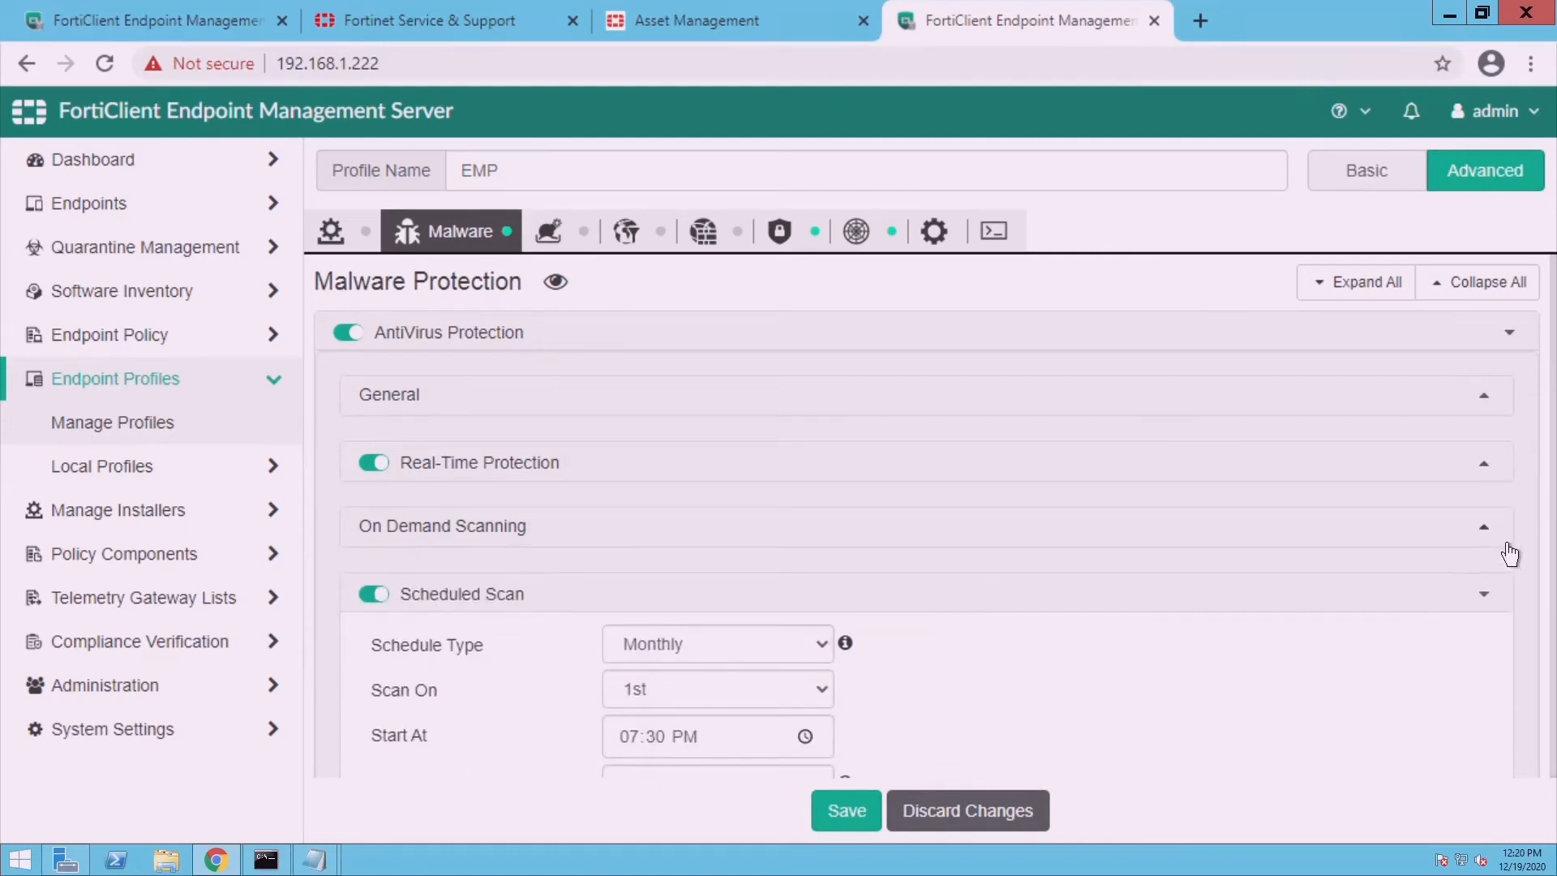
pyautogui.click(806, 659)
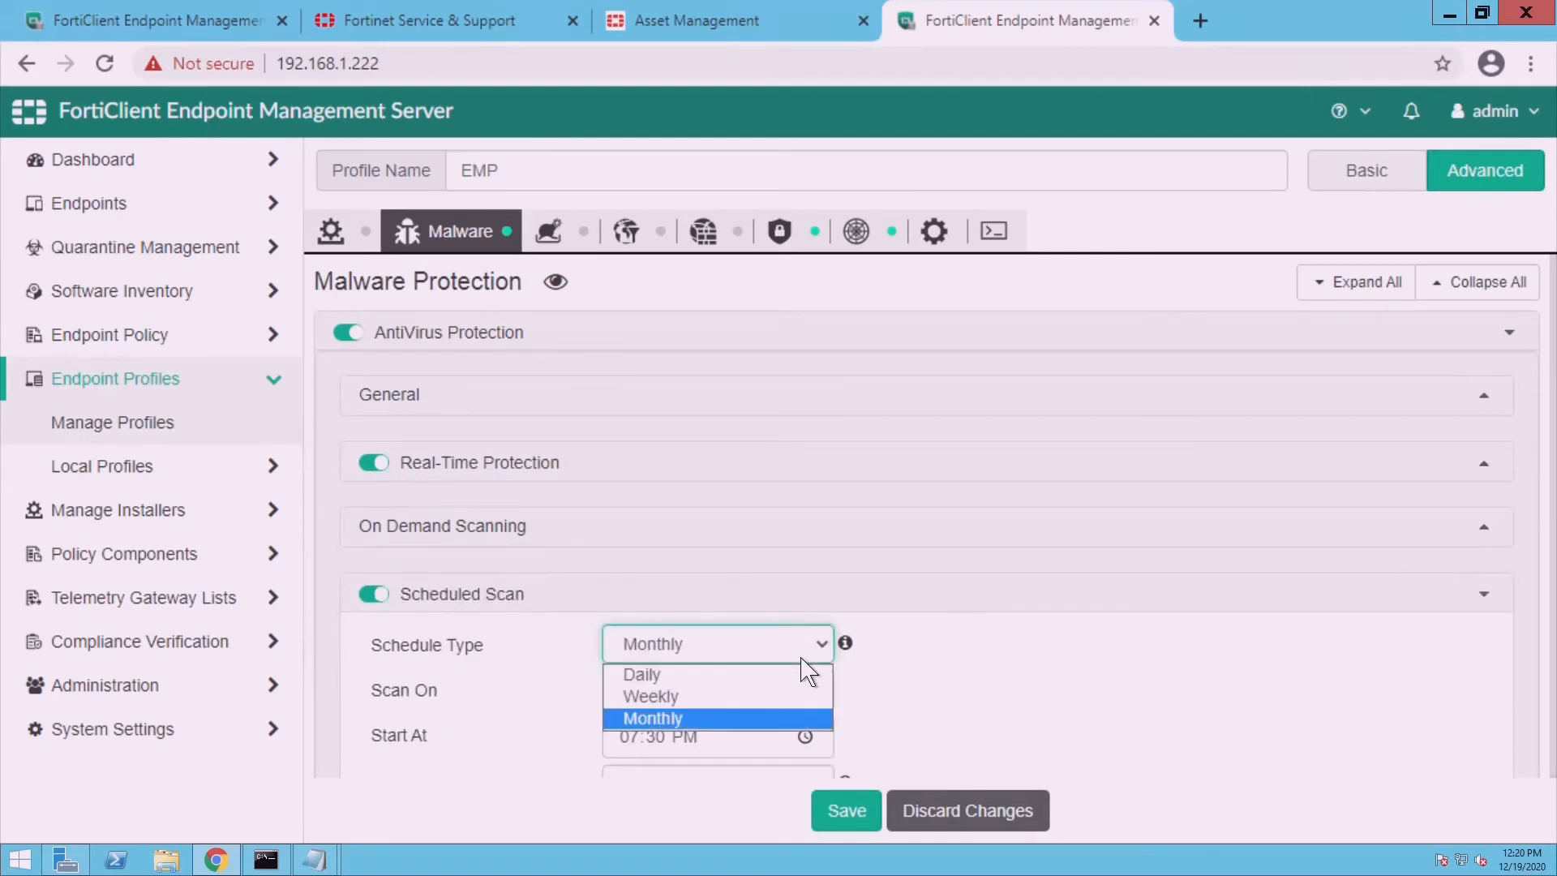
pyautogui.click(755, 699)
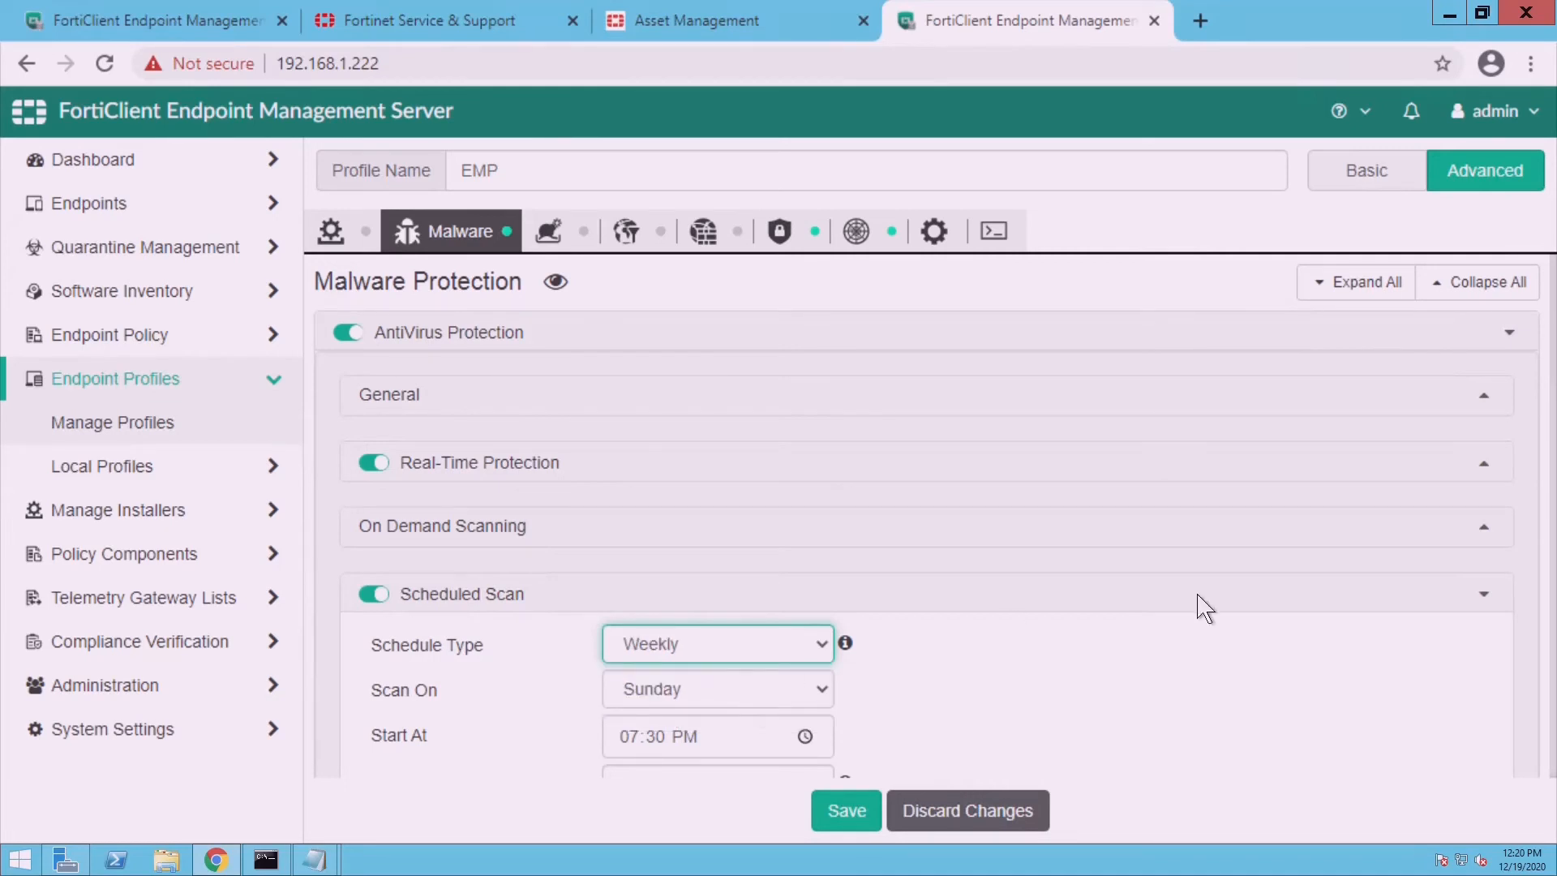
pyautogui.click(1498, 619)
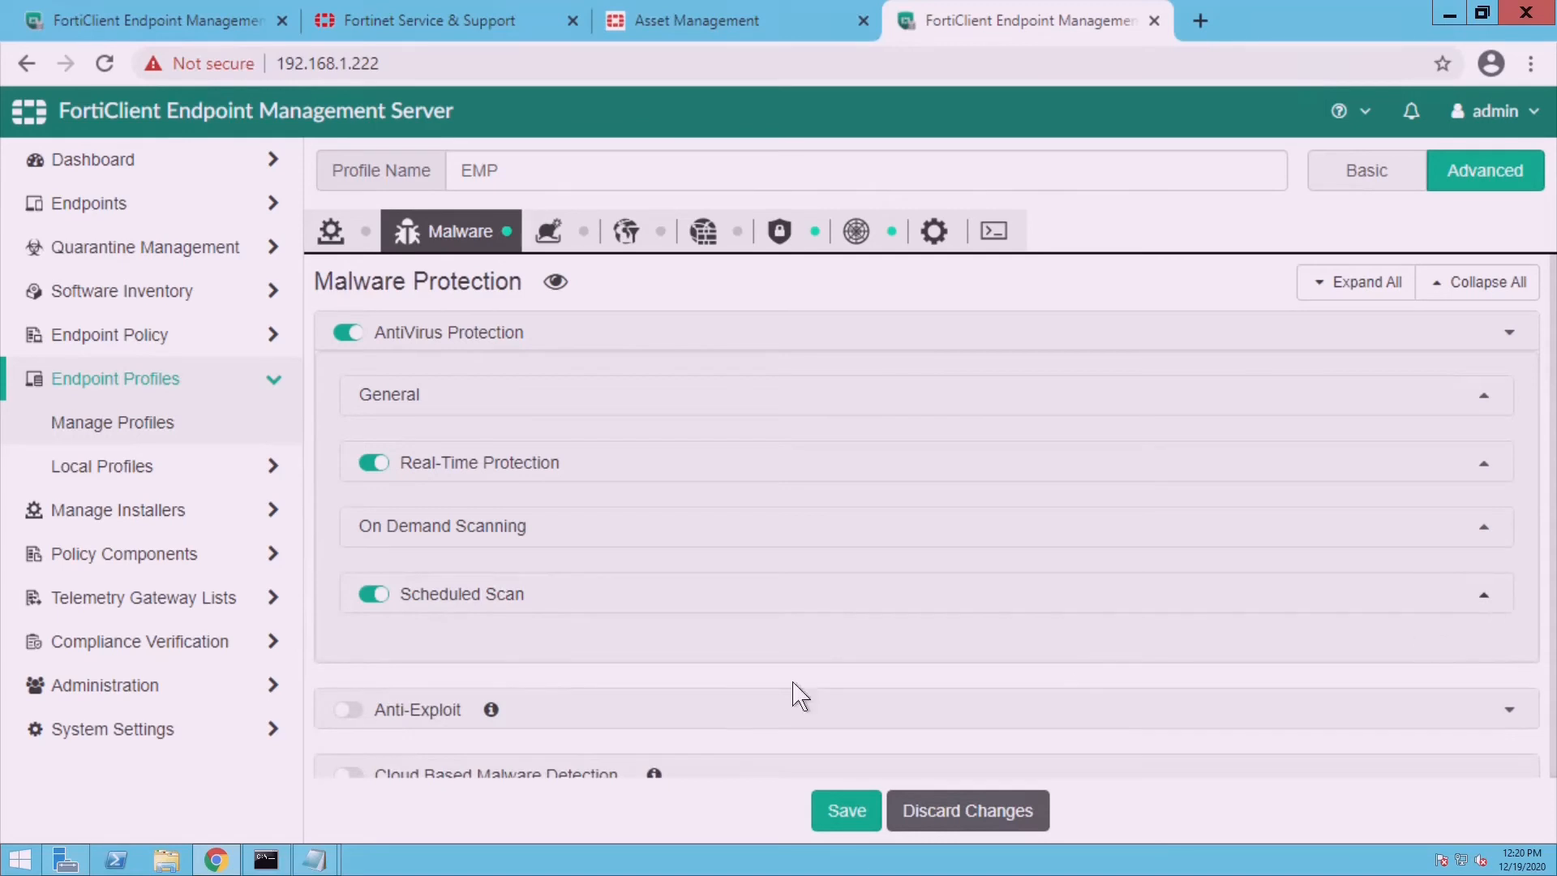
# - Turn on Anti-Exploit protection
pyautogui.click(352, 710)
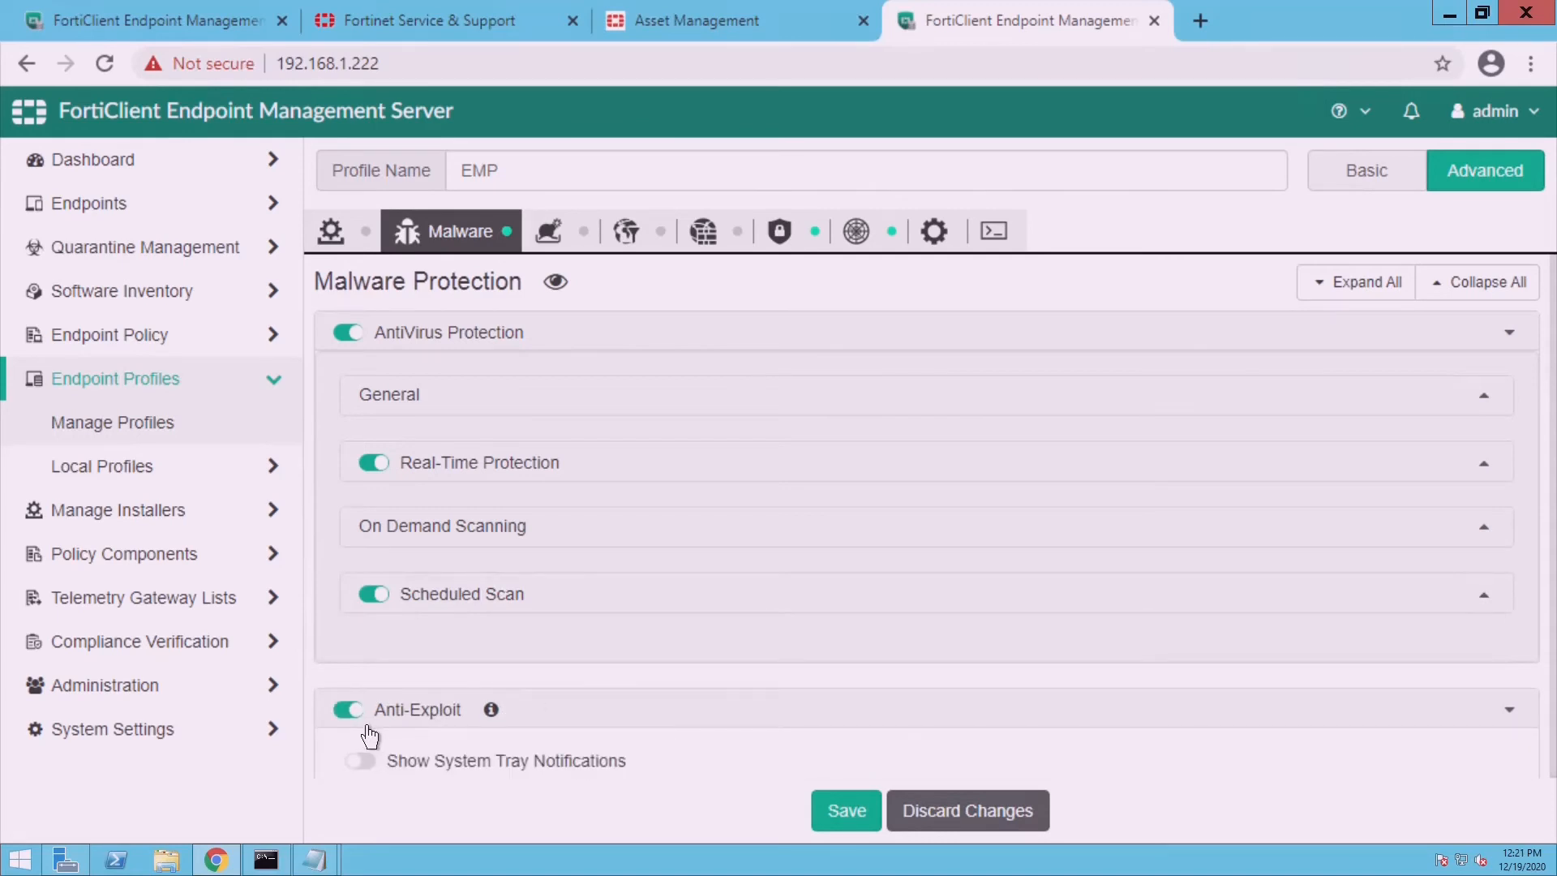
pyautogui.click(367, 728)
pyautogui.click(367, 729)
# - Review the Application Exclusion List, Exclusions (.7z, .zip archives) and Other sections
pyautogui.scroll(-2, 1453, 807)
pyautogui.scroll(-3, 1454, 807)
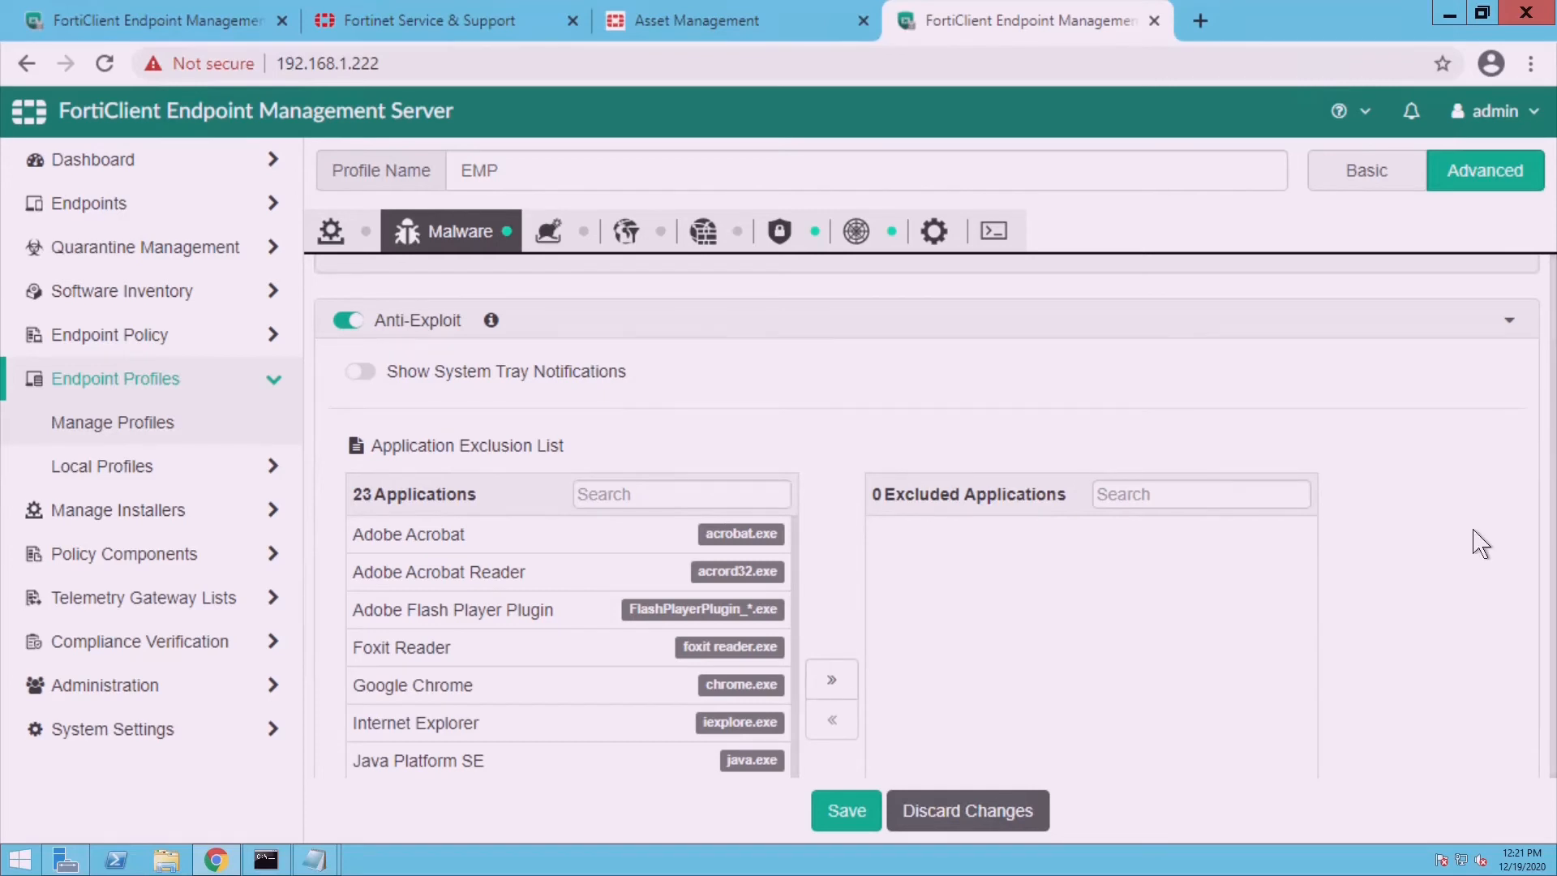
pyautogui.scroll(-3, 1481, 543)
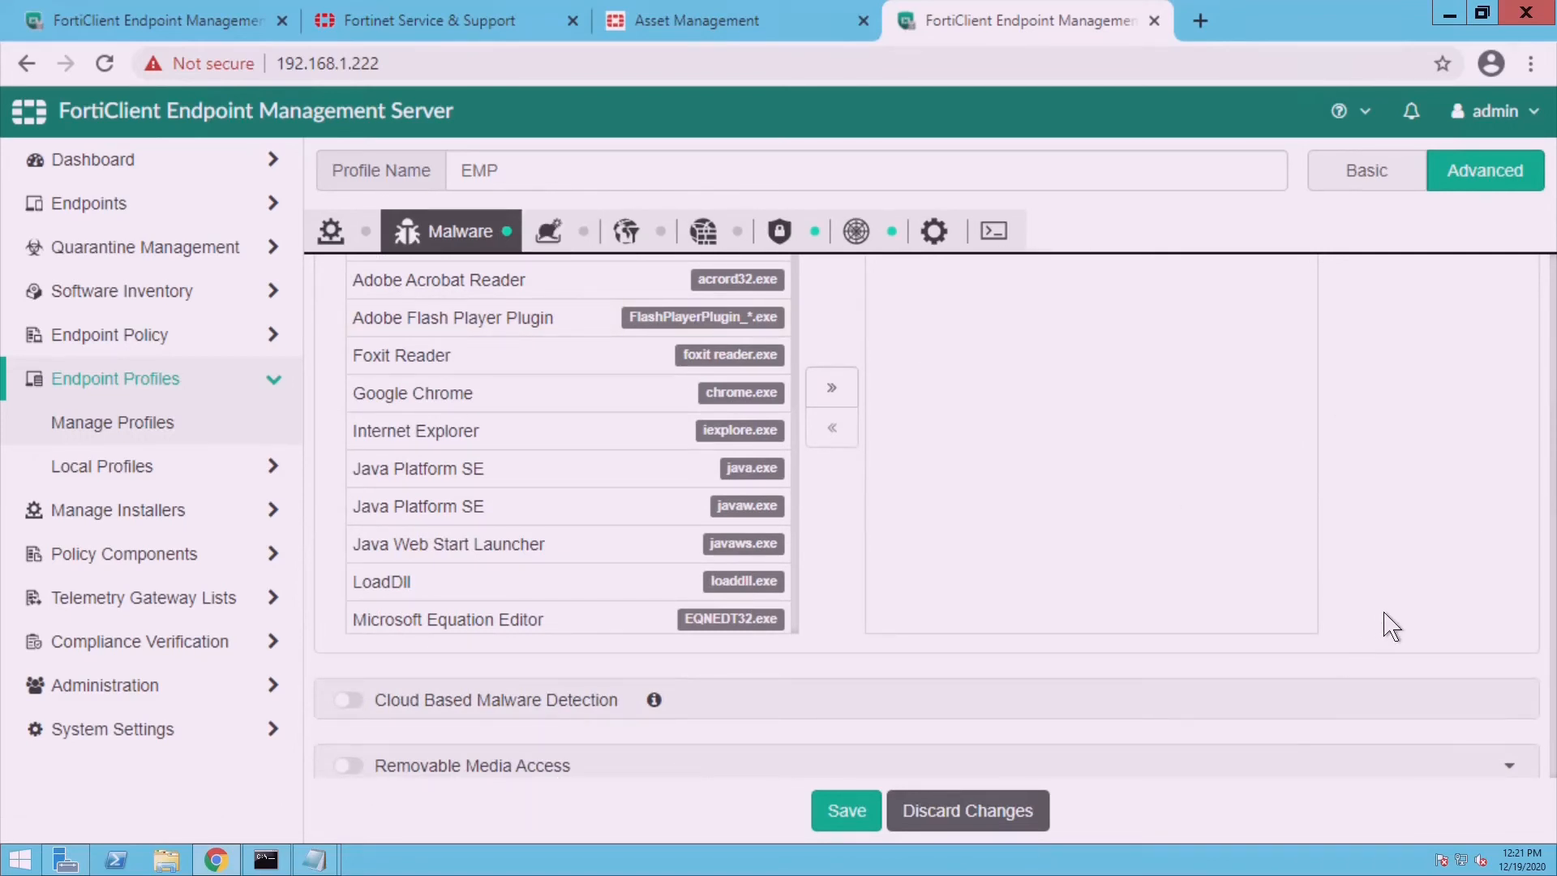
pyautogui.scroll(-6, 1391, 627)
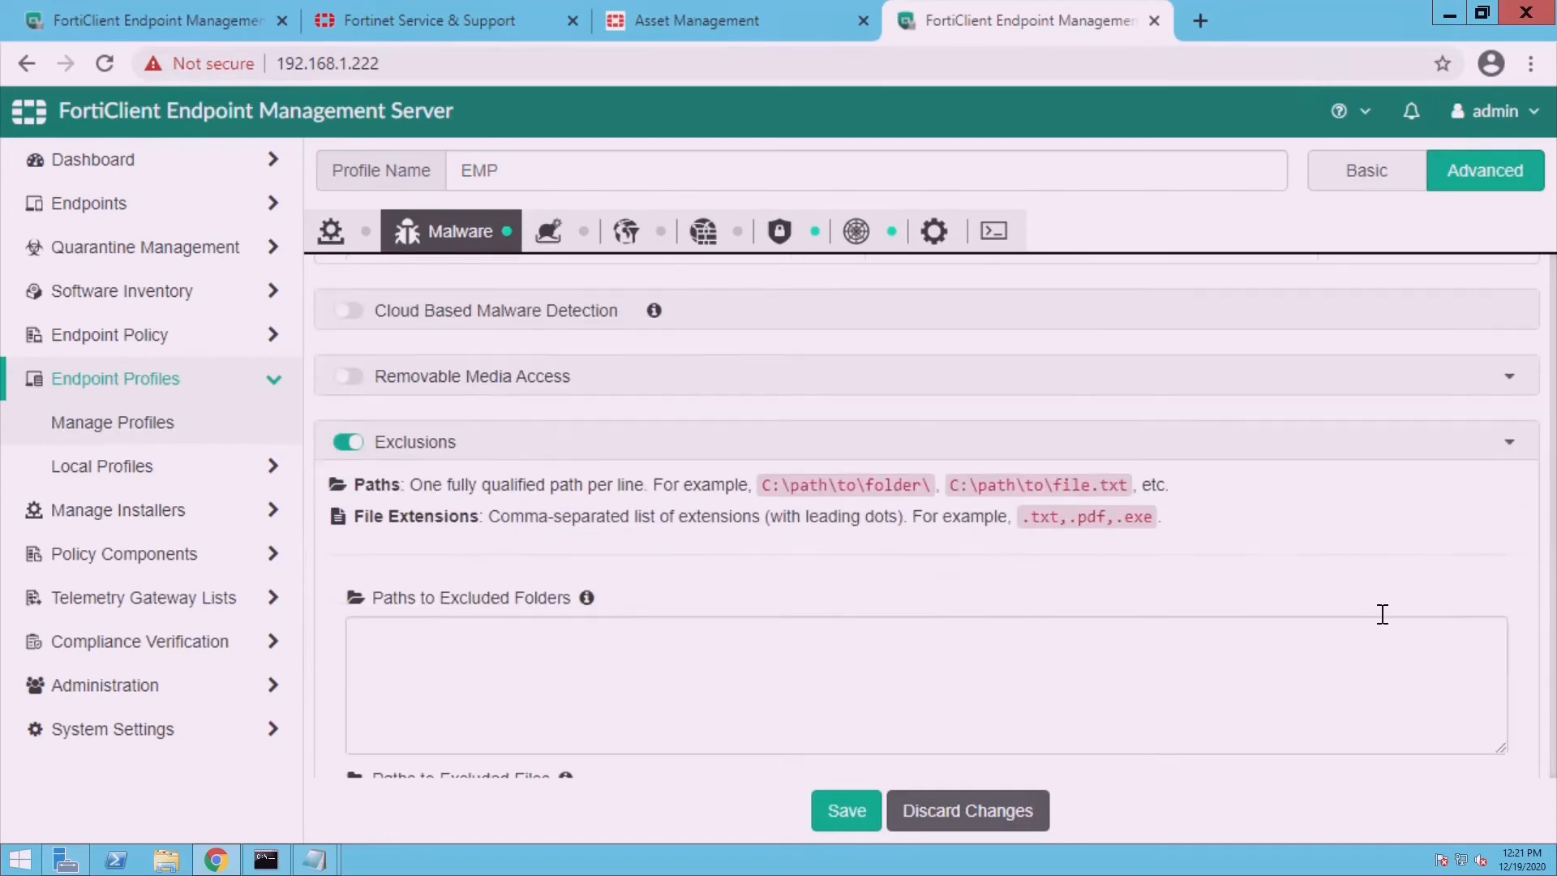
pyautogui.scroll(1, 1382, 614)
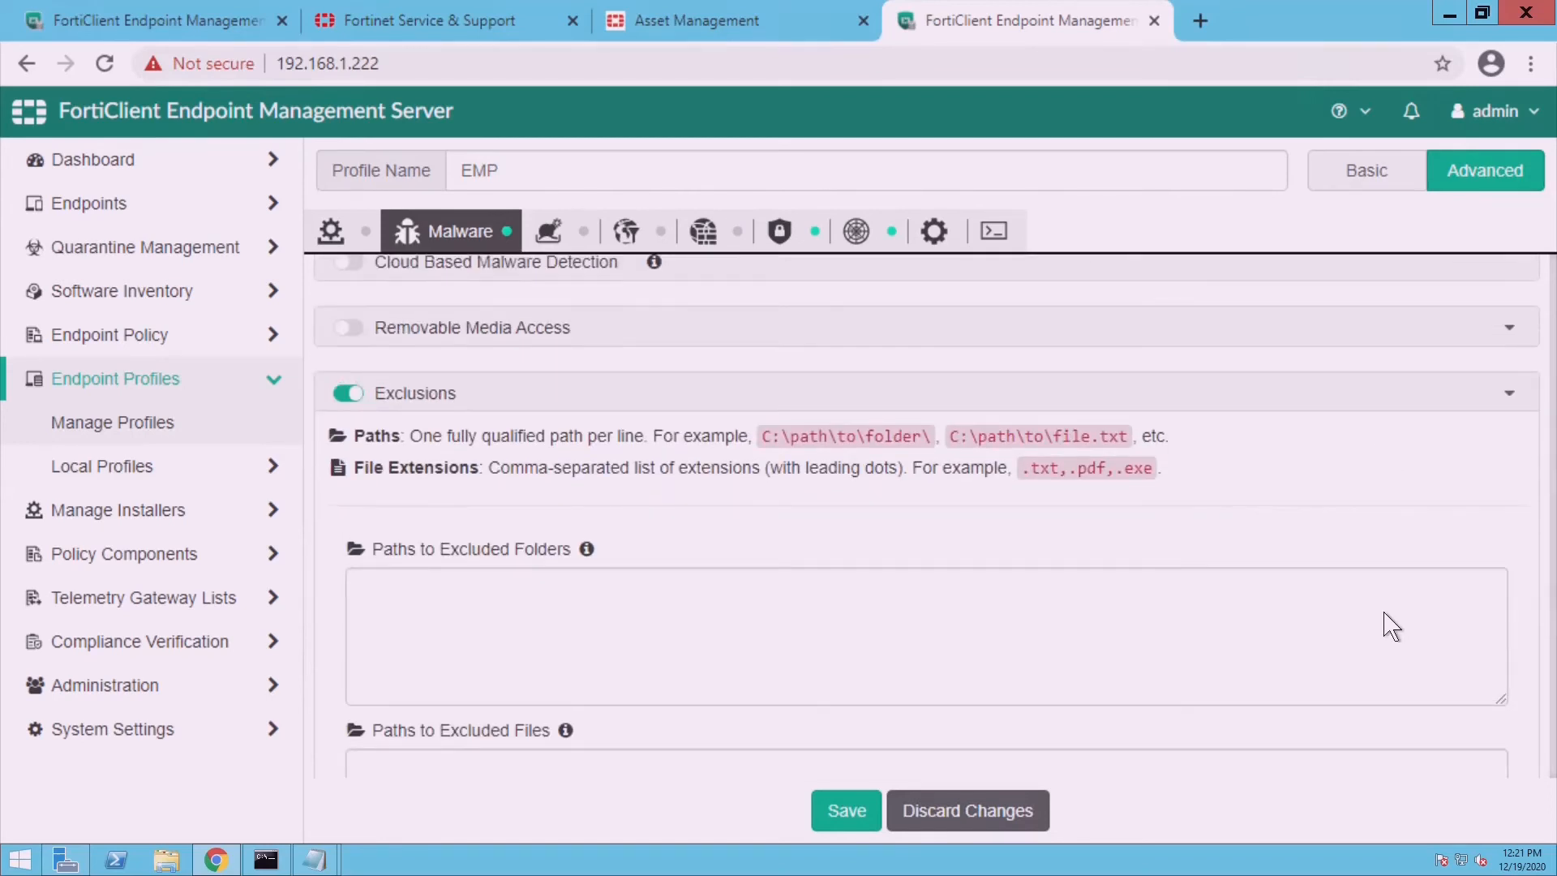
pyautogui.scroll(1, 1386, 615)
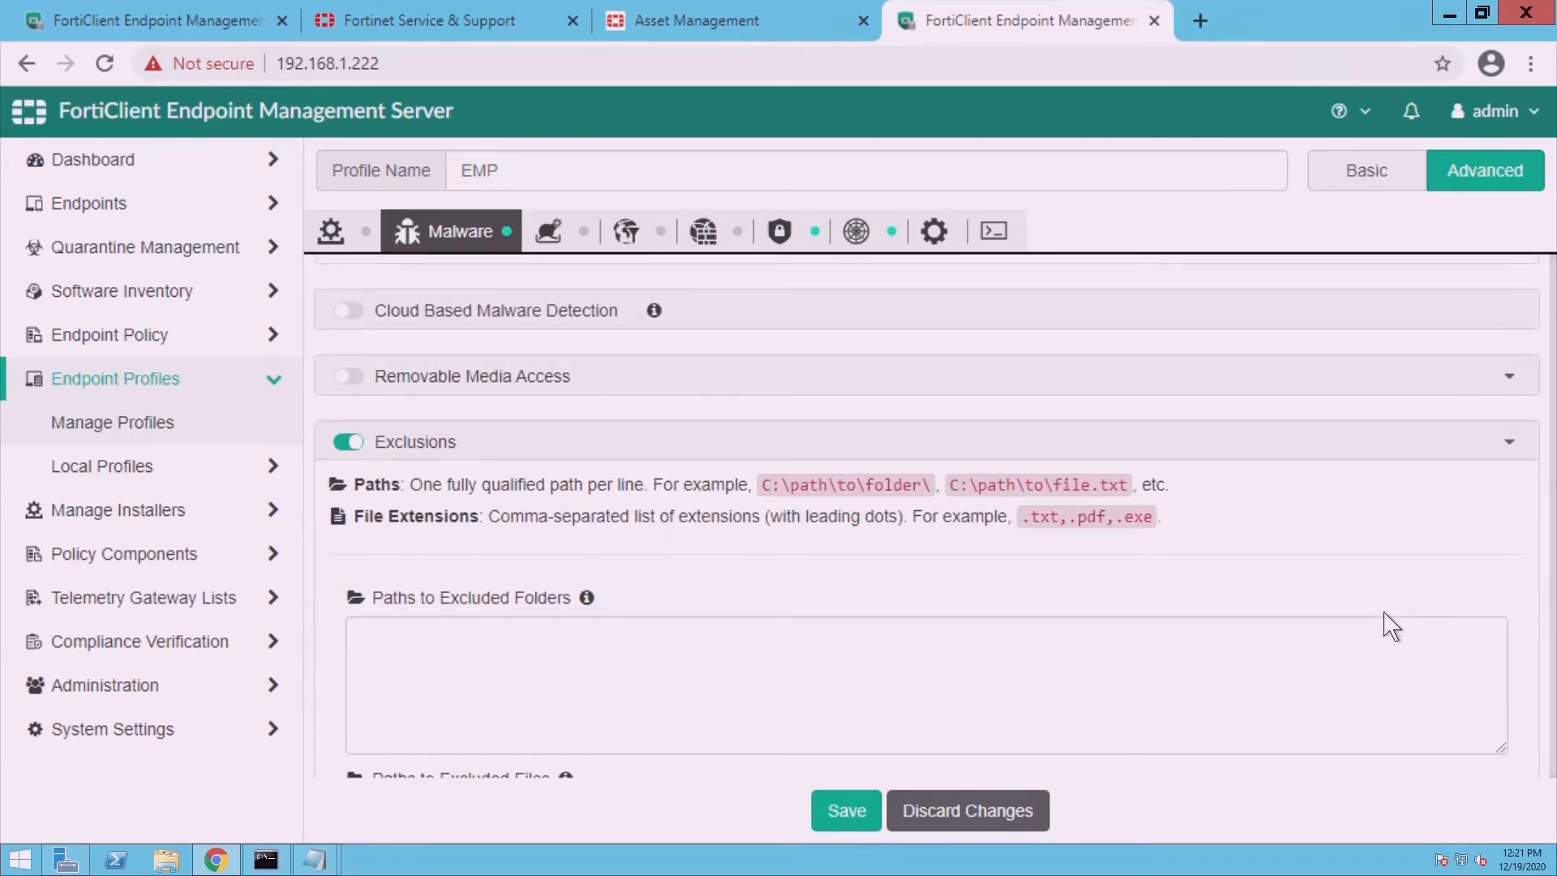
pyautogui.scroll(-3, 1392, 627)
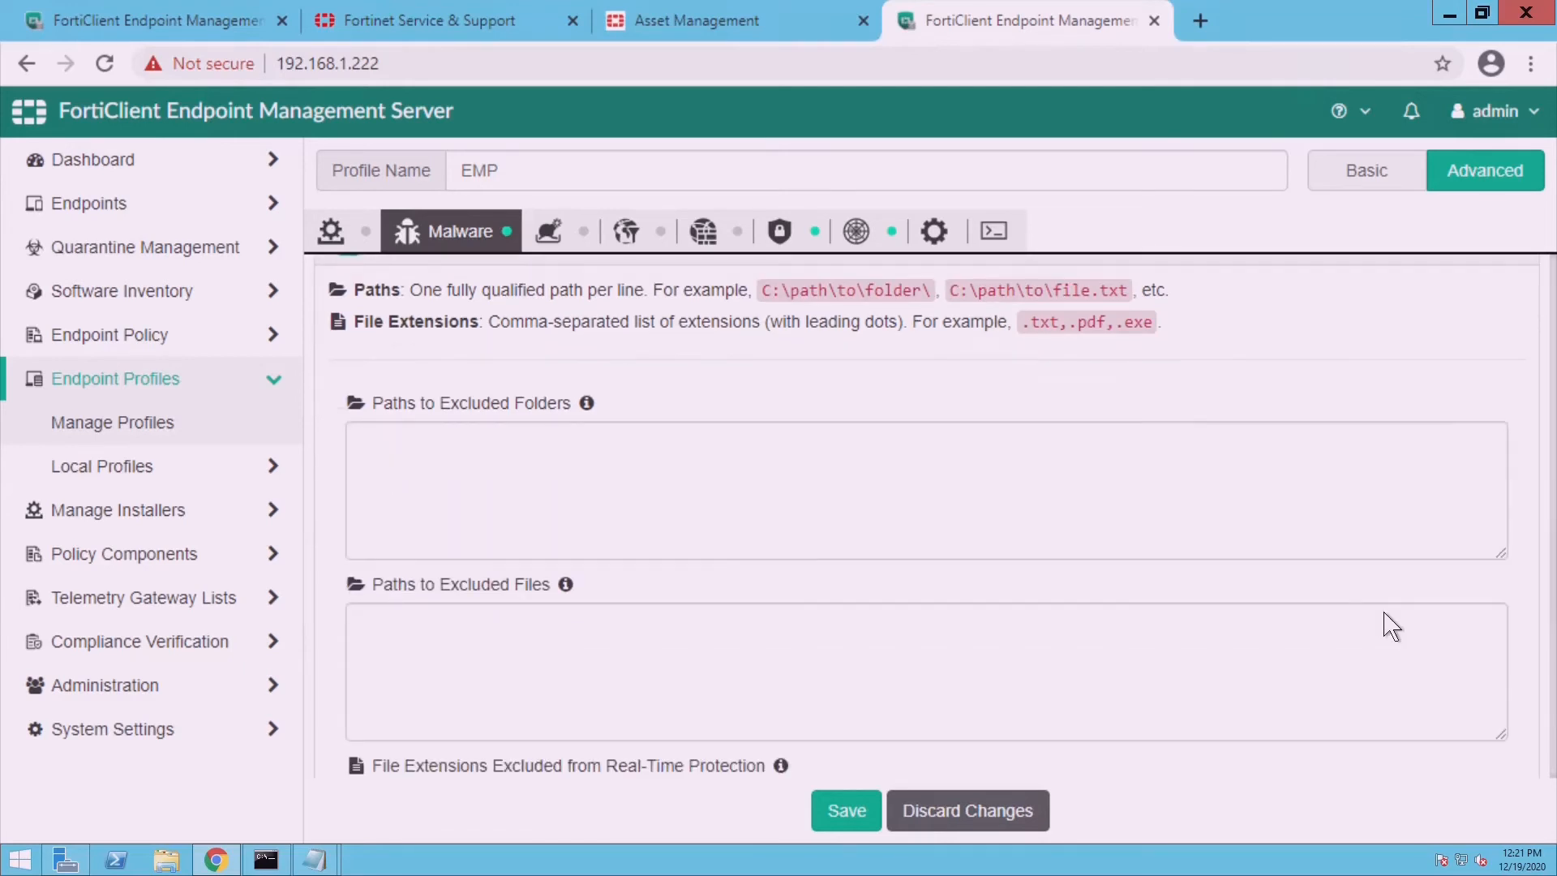
pyautogui.scroll(-5, 1382, 614)
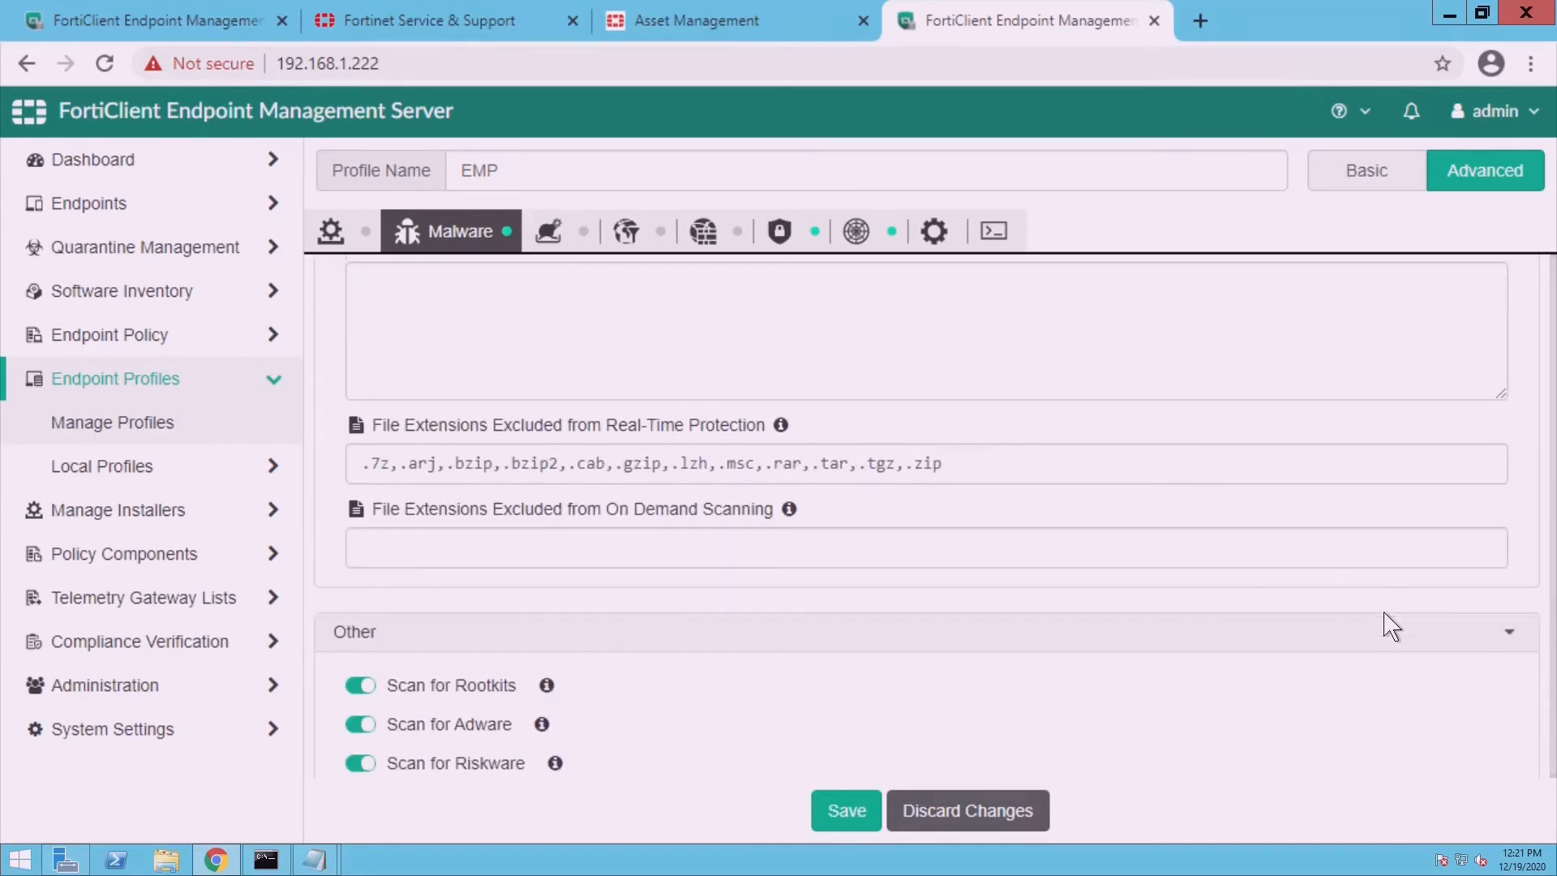
pyautogui.scroll(-3, 1392, 627)
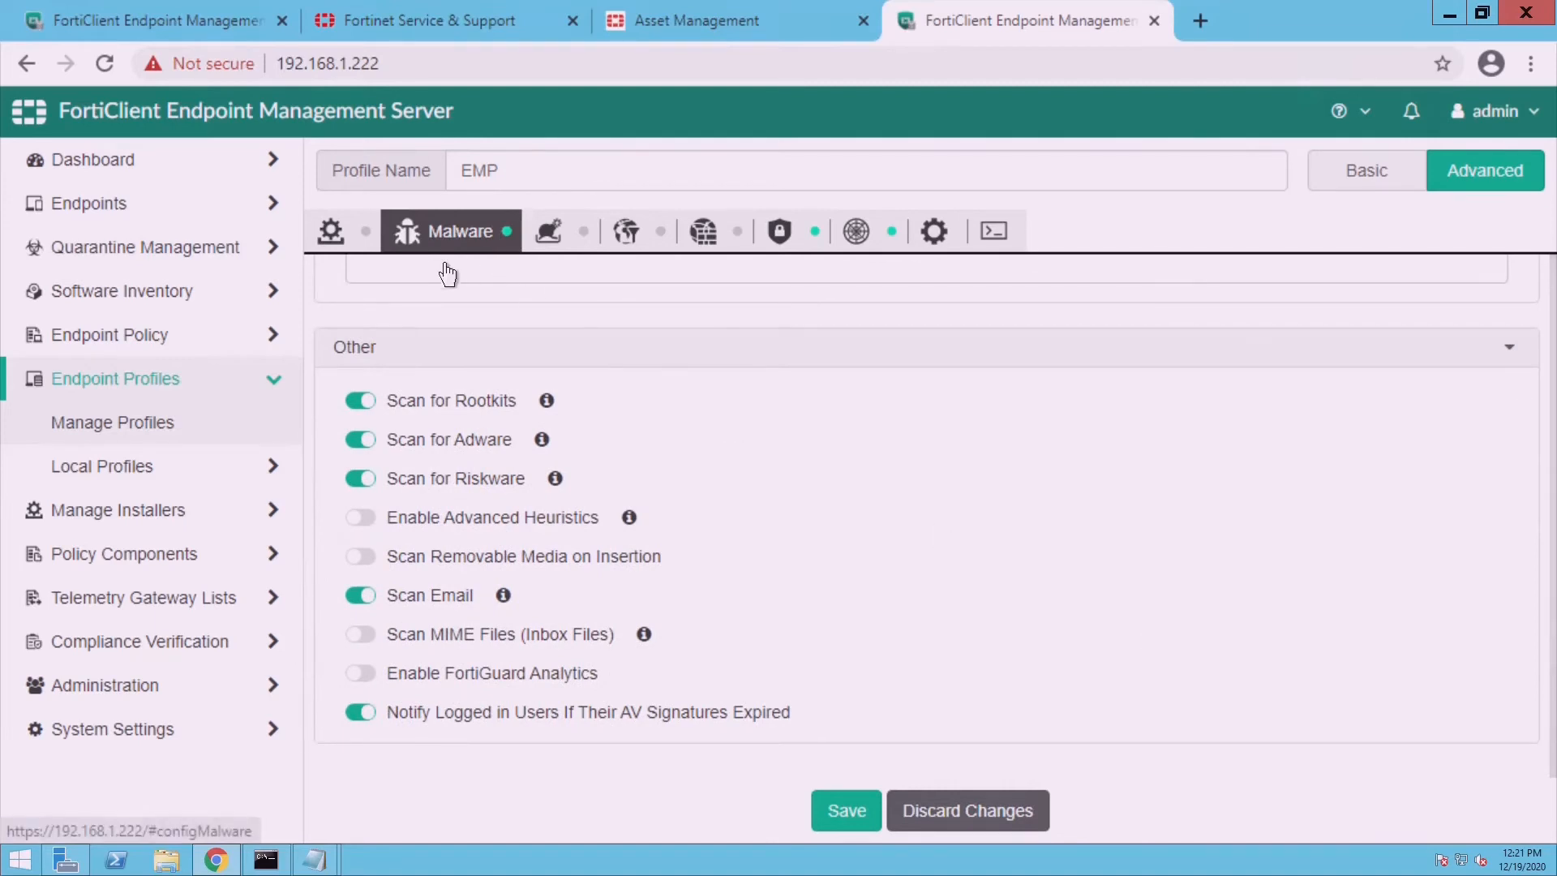
# - Enable Web Filter, visible in FortiClient, blocking Potentially Liable sites in the EMP profile
pyautogui.click(571, 235)
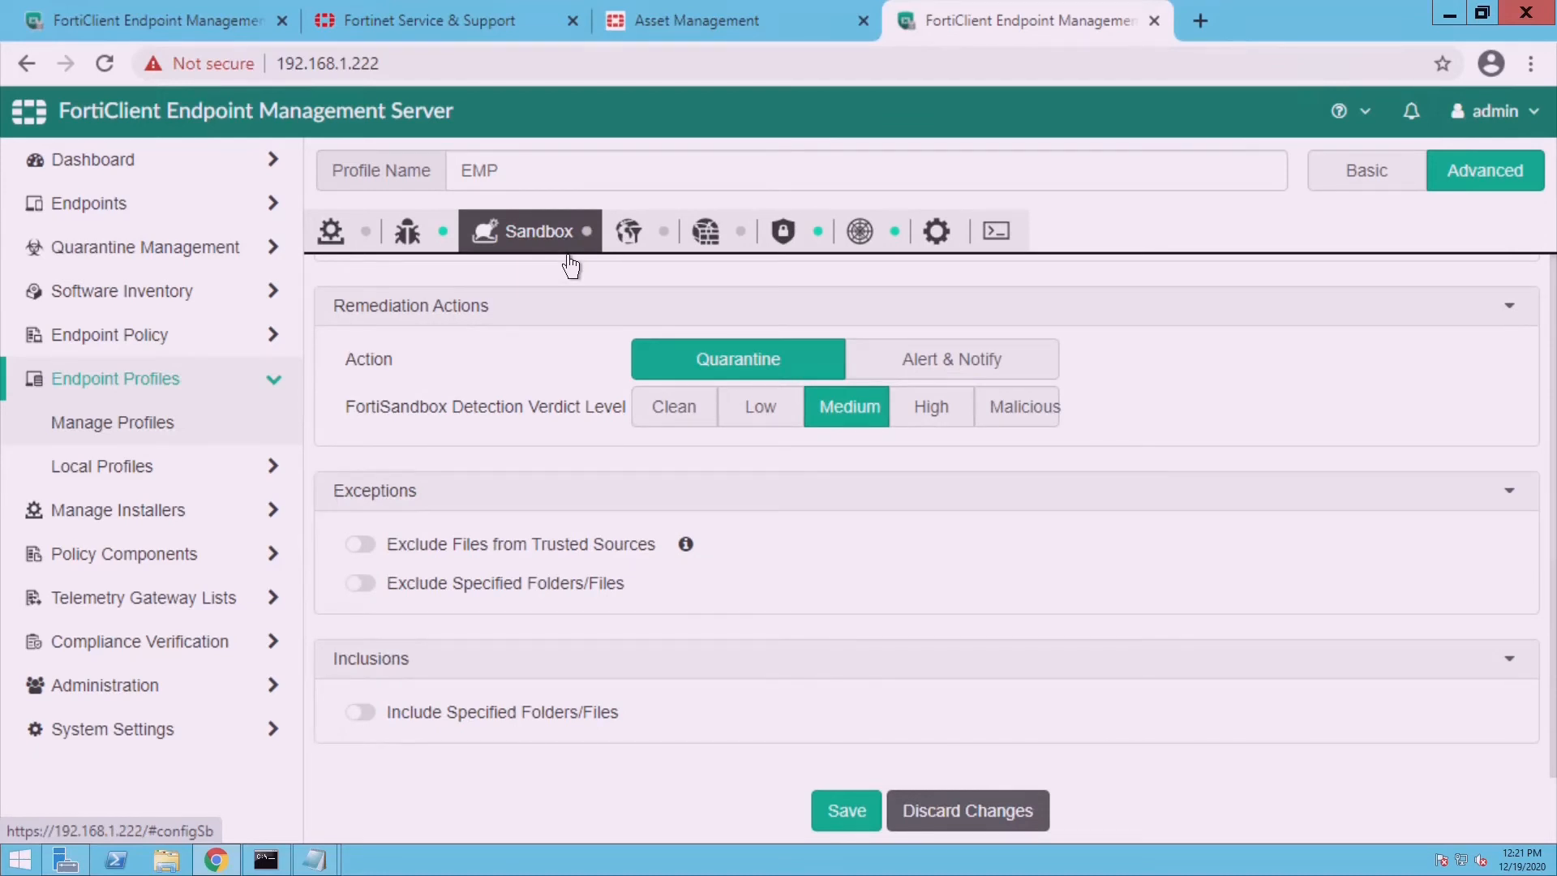
pyautogui.click(634, 252)
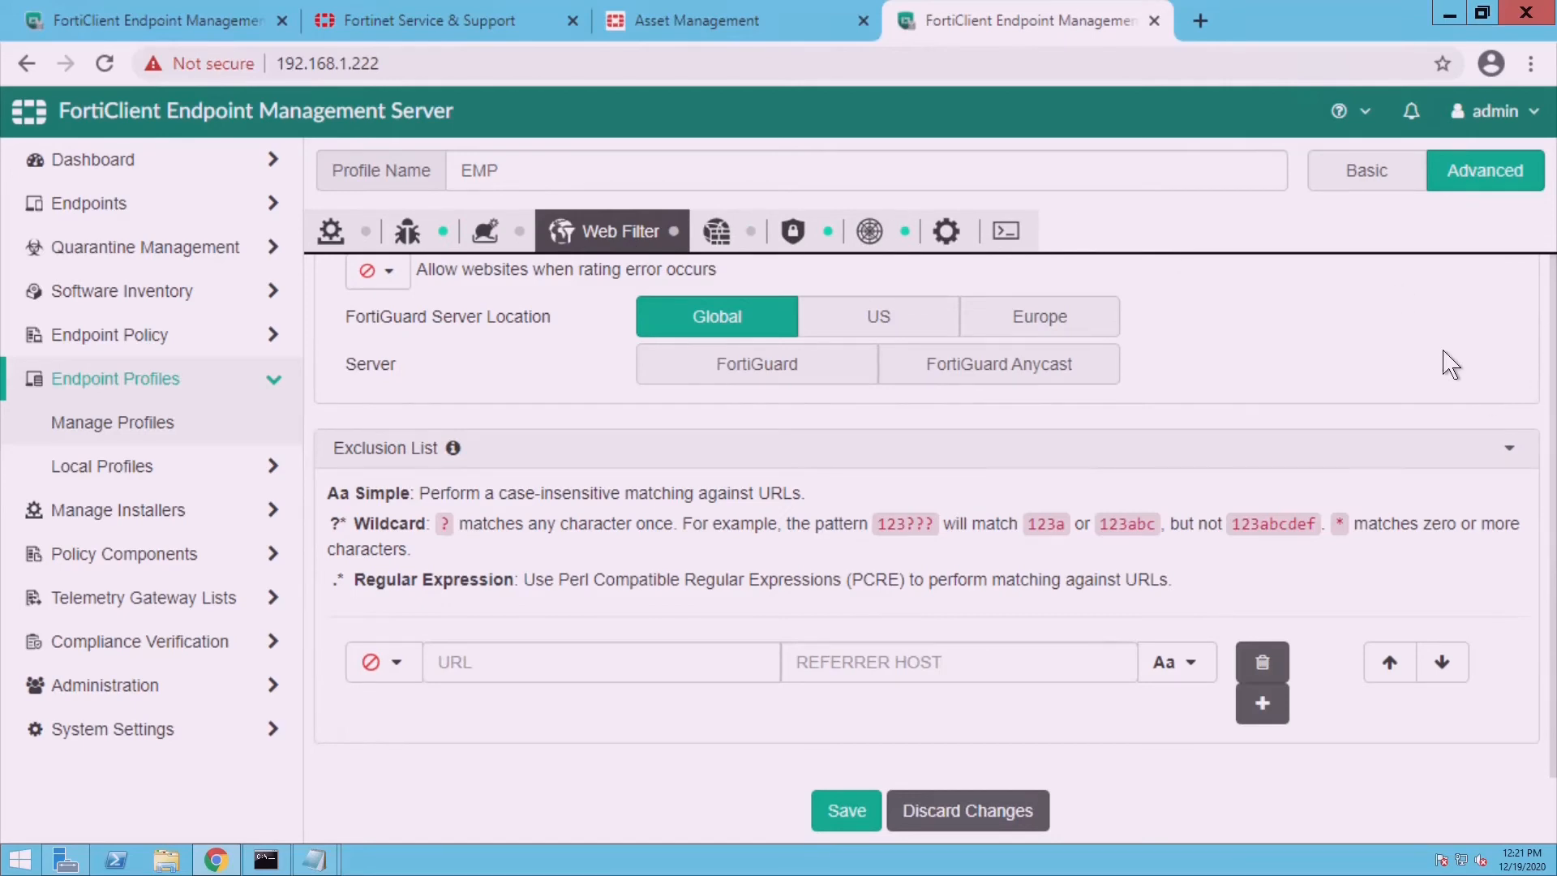
pyautogui.scroll(10, 1451, 365)
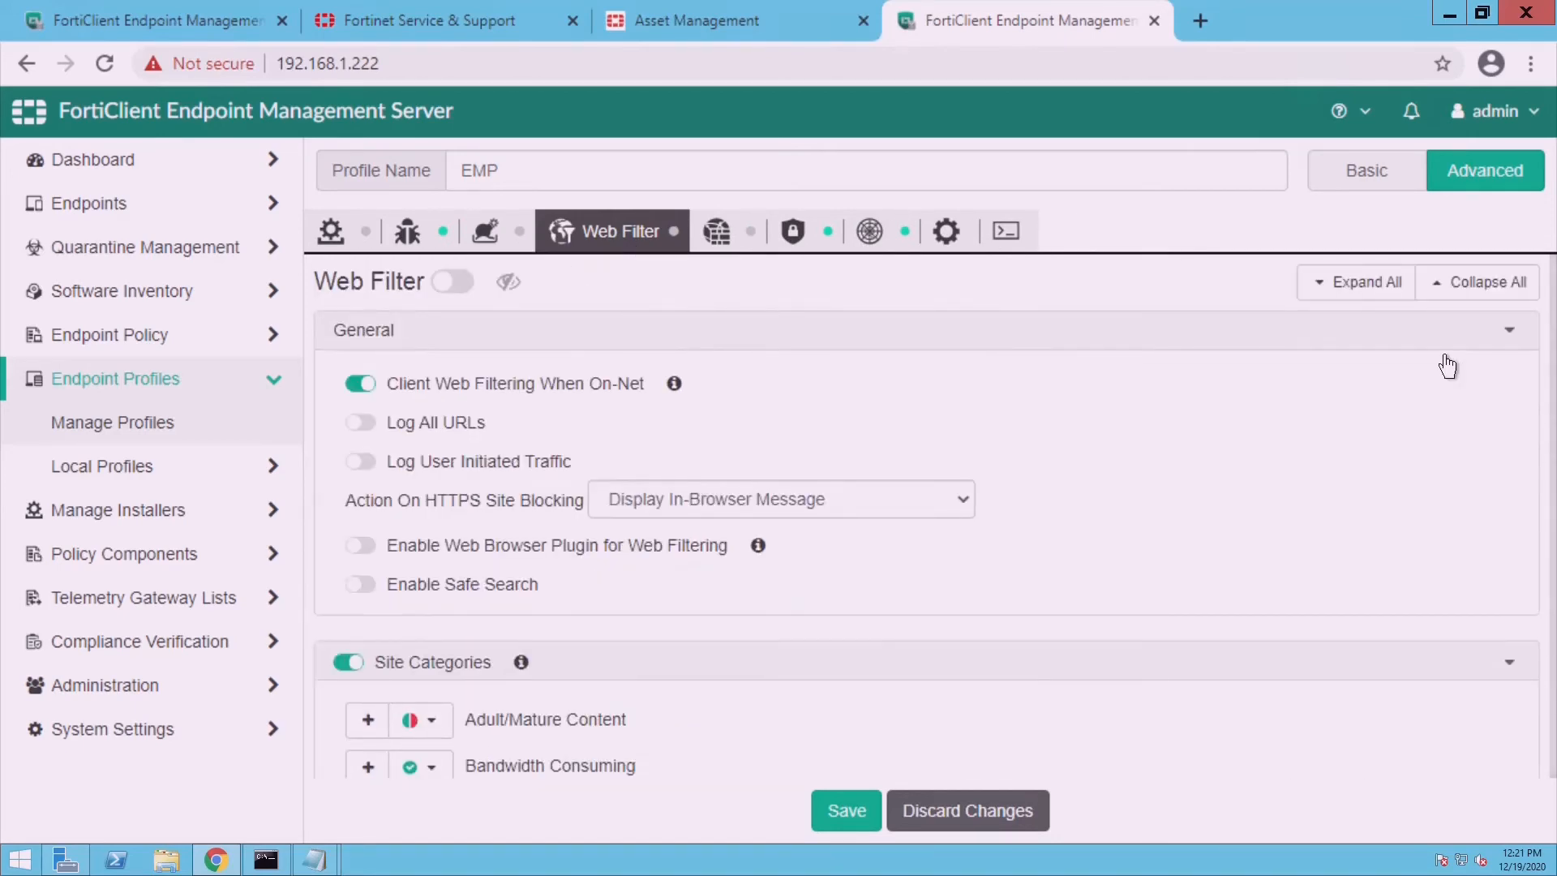
pyautogui.click(463, 284)
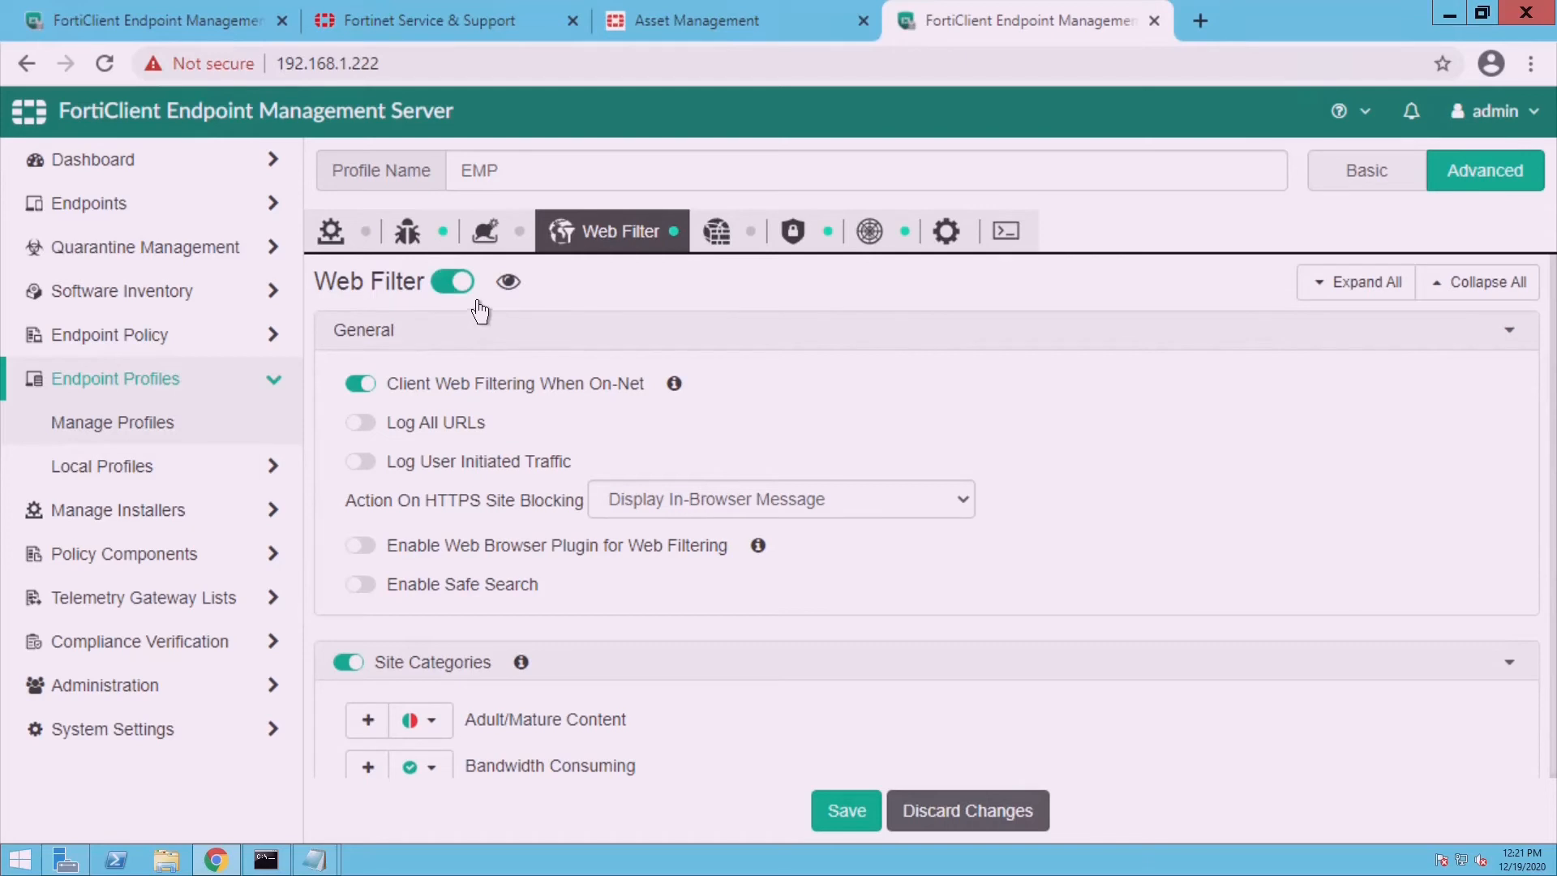
pyautogui.click(516, 292)
pyautogui.click(518, 296)
pyautogui.scroll(-7, 1399, 469)
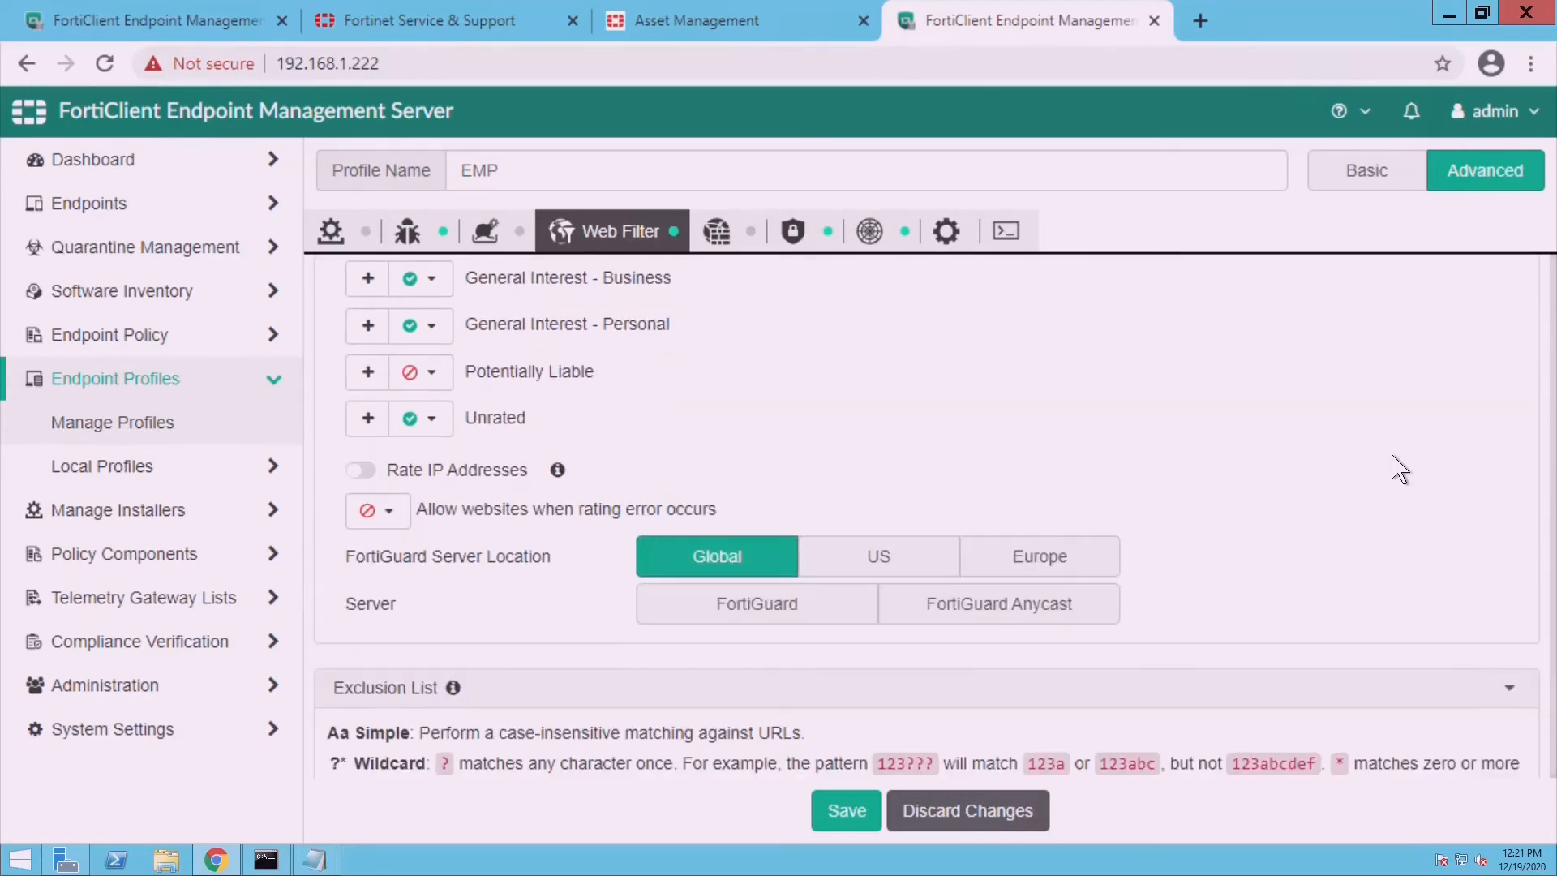
pyautogui.scroll(-3, 1399, 468)
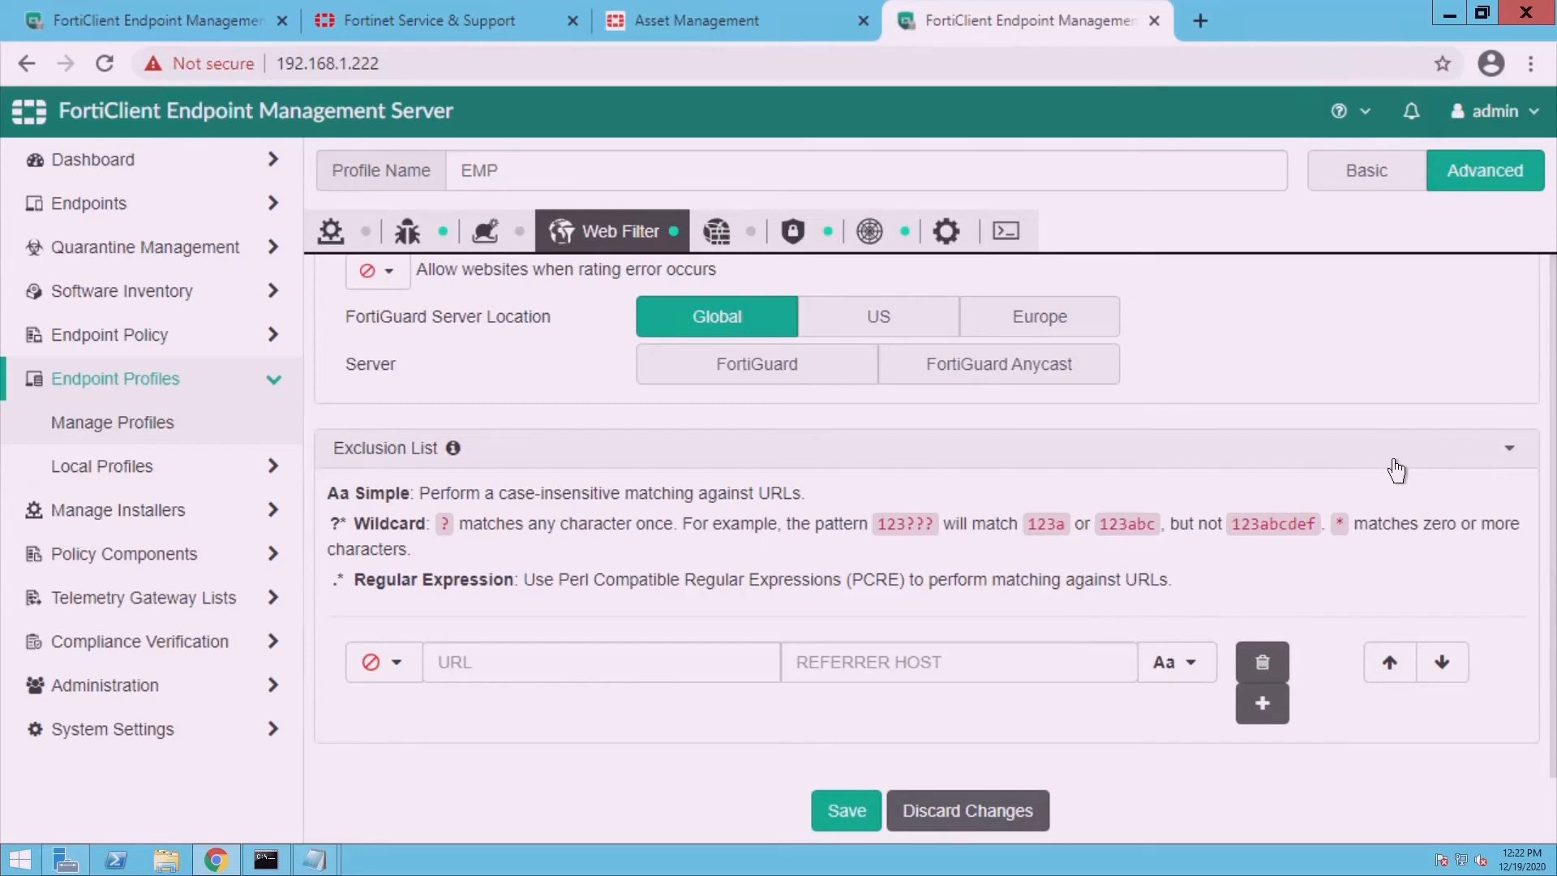
pyautogui.scroll(3, 1396, 470)
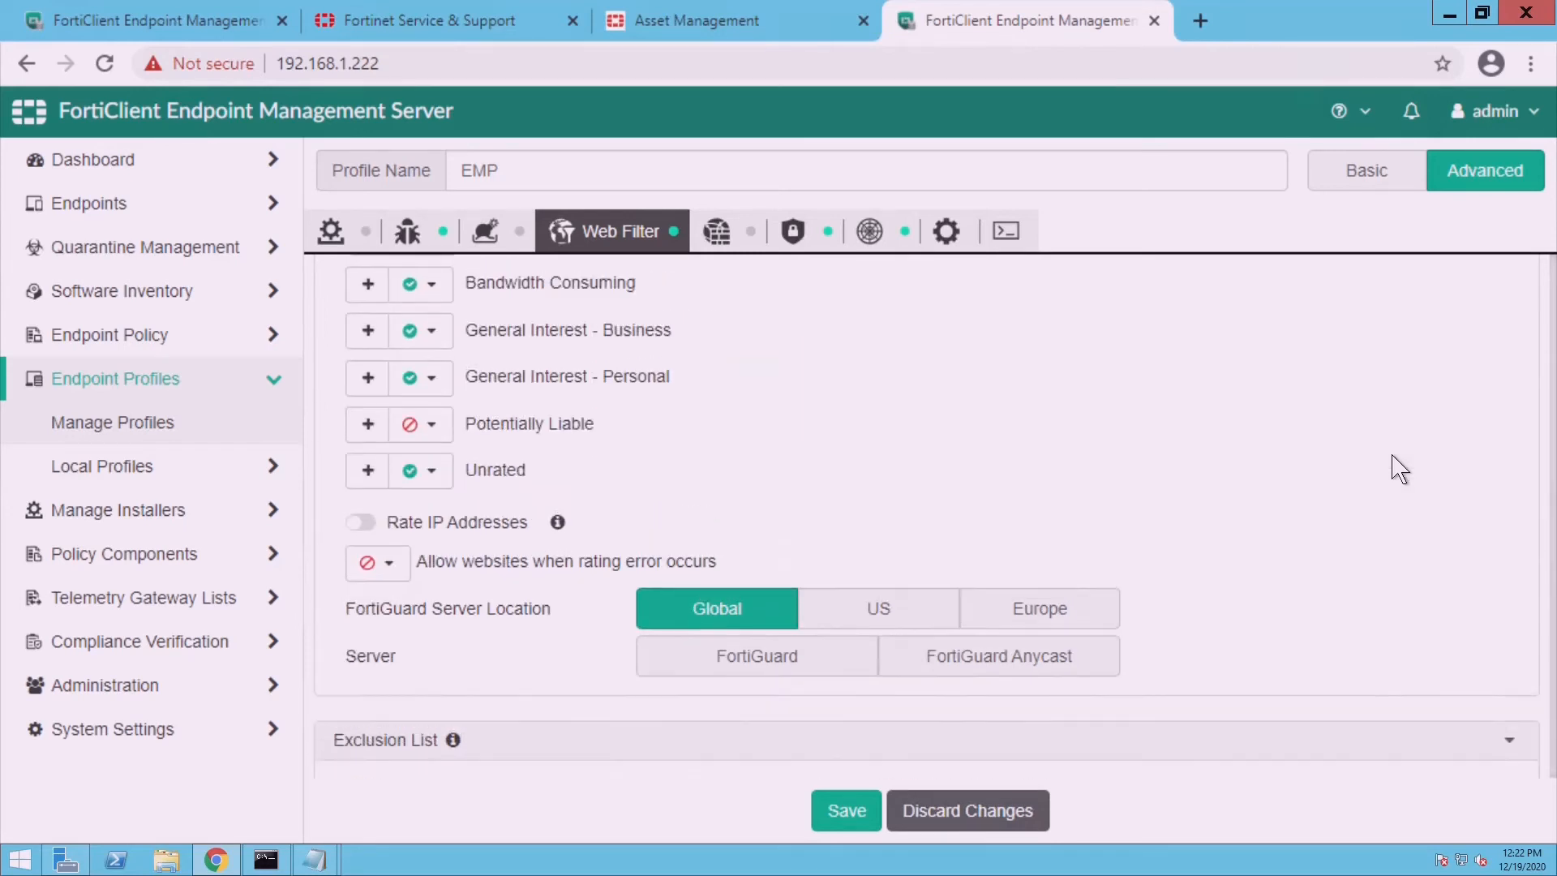
pyautogui.scroll(5, 1399, 469)
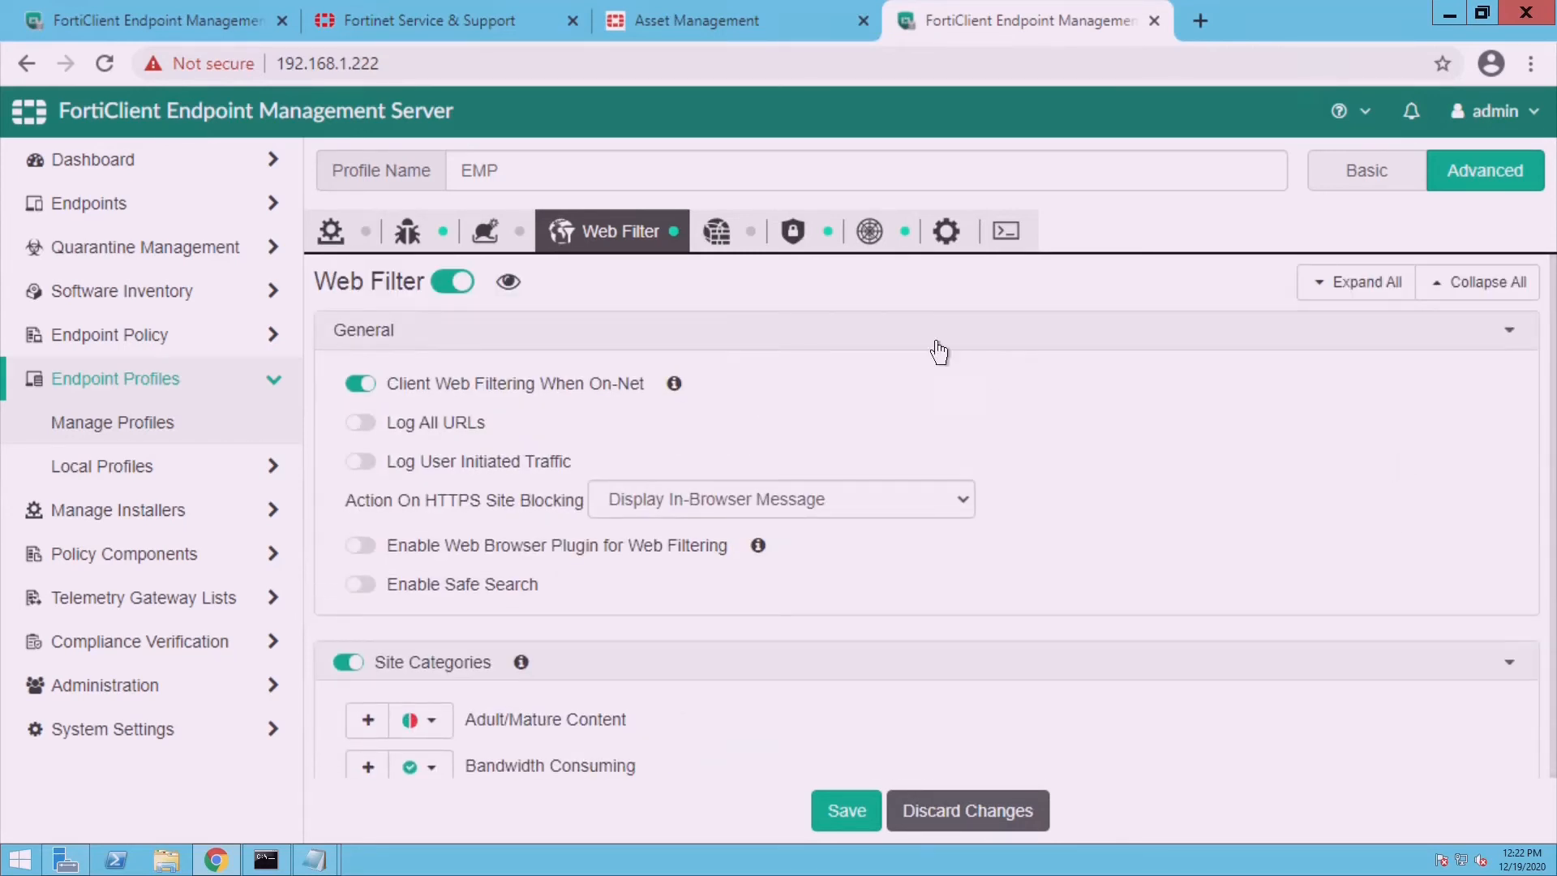
# - Turn on Application Firewall with Notification Bubbles and Detect & Block Exploits enabled
pyautogui.click(740, 256)
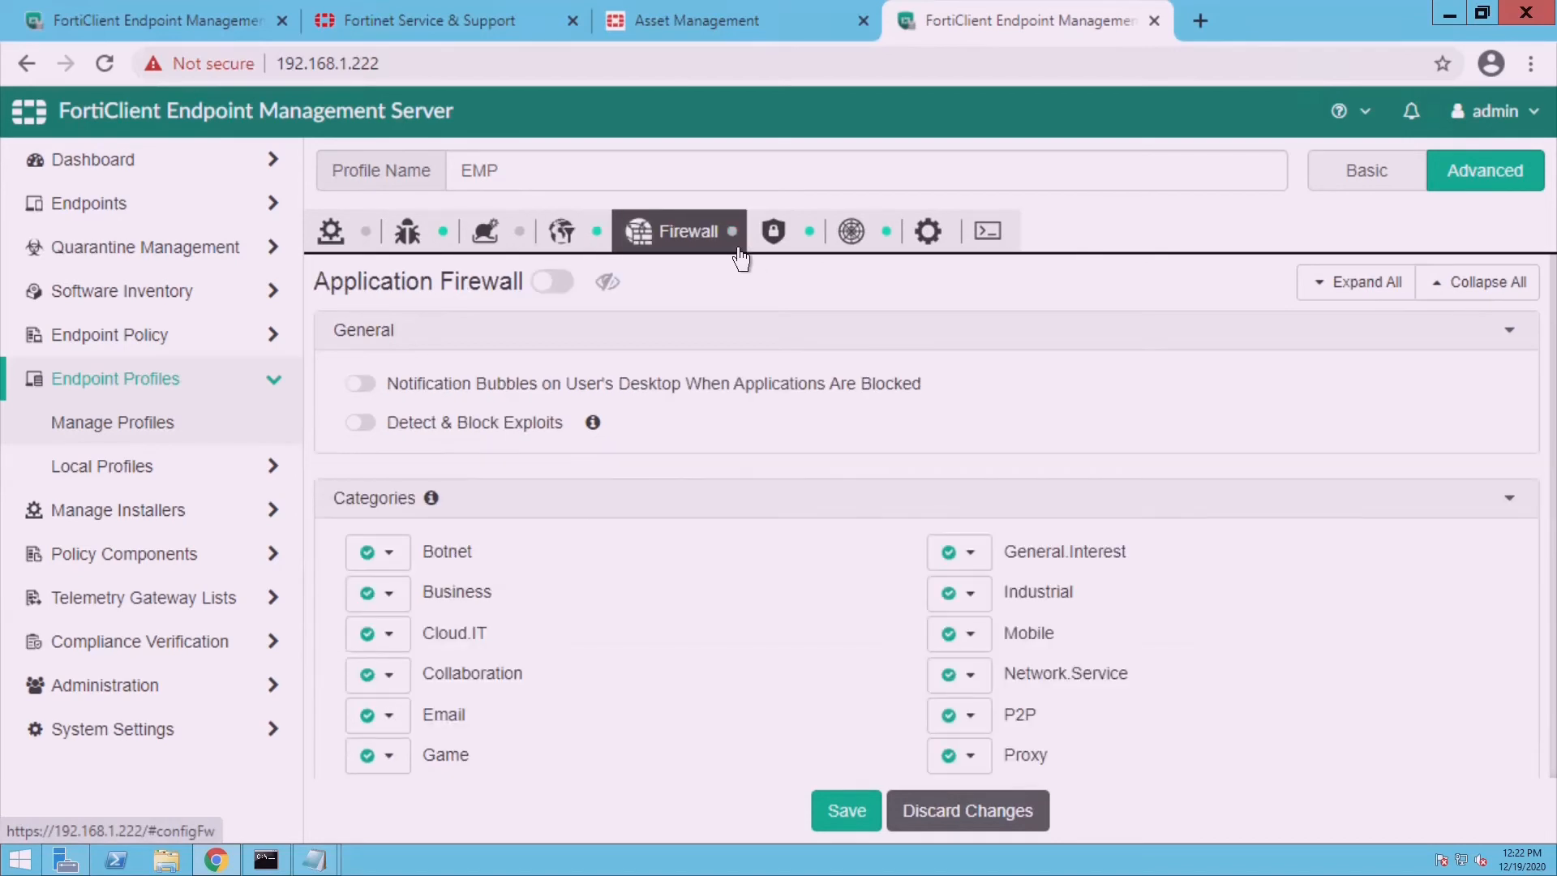
pyautogui.click(570, 290)
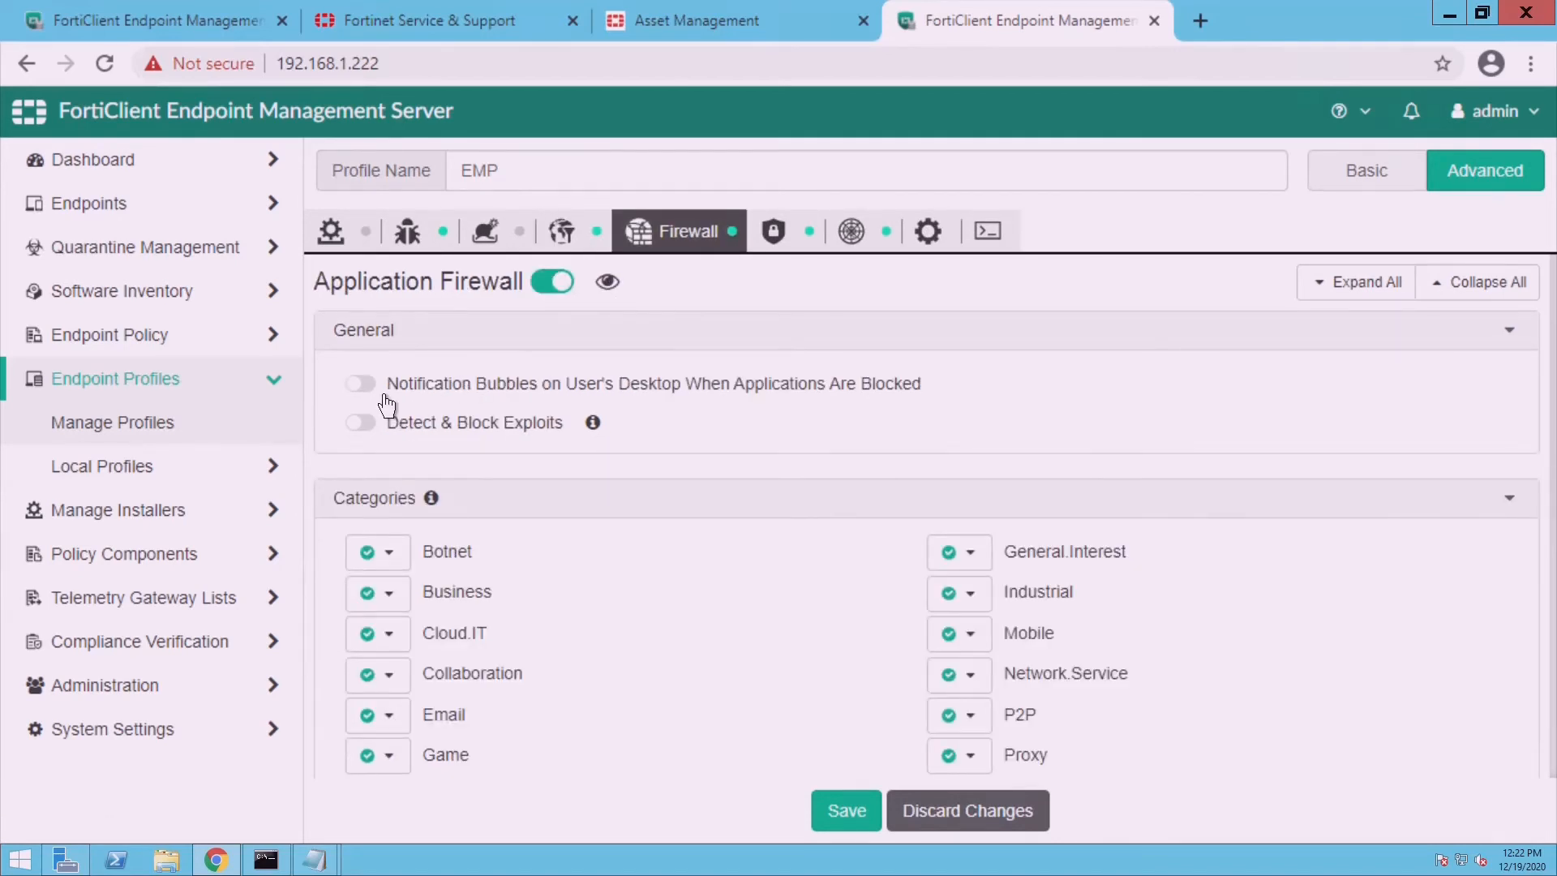
pyautogui.click(379, 388)
pyautogui.click(385, 438)
pyautogui.scroll(-6, 1286, 430)
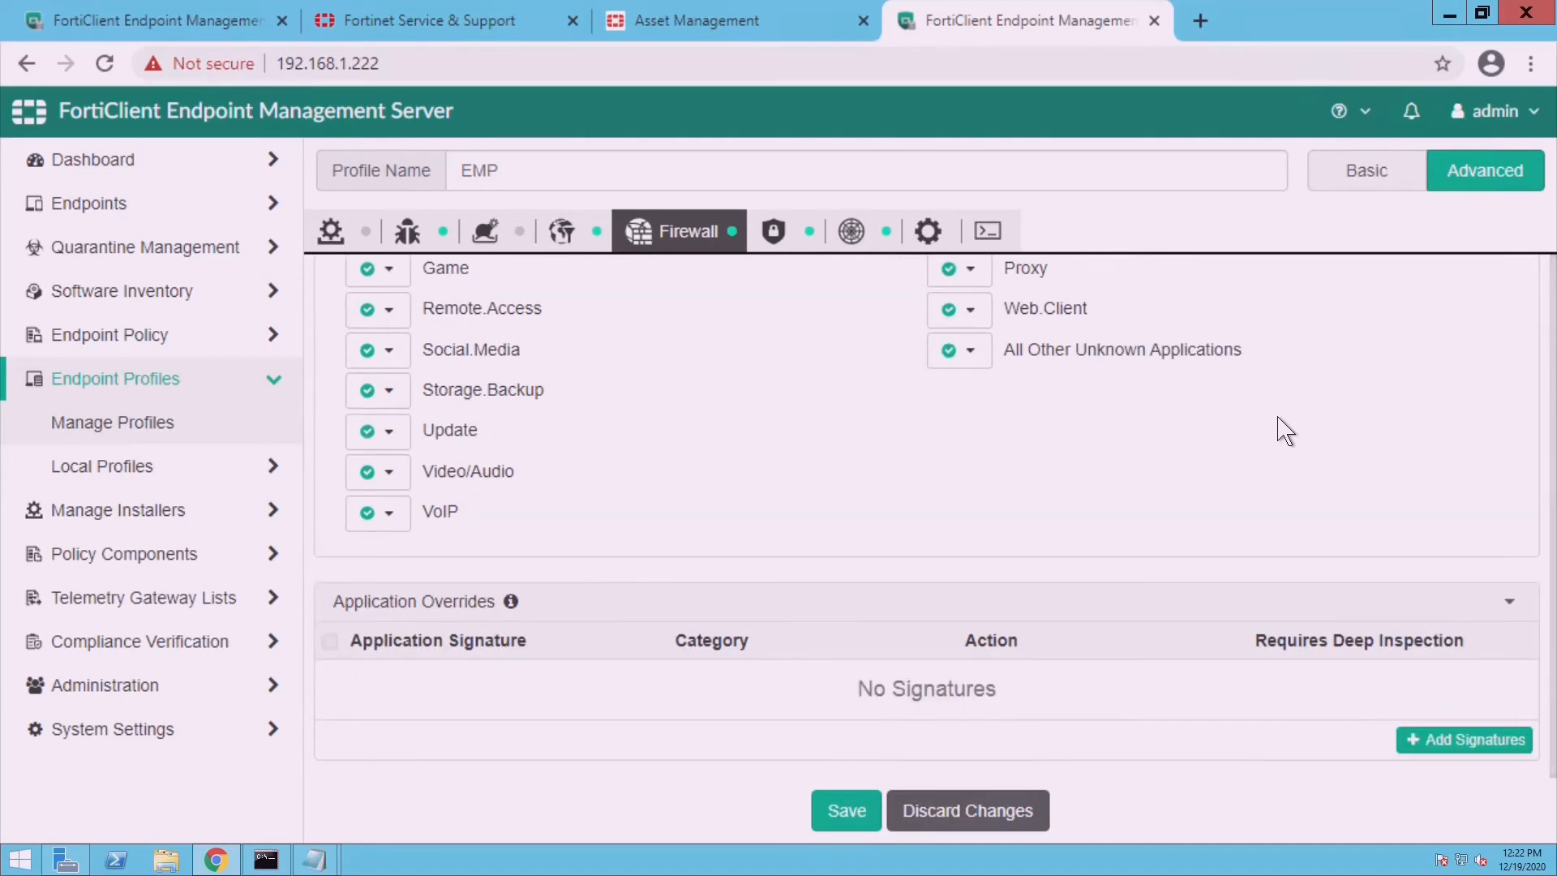
pyautogui.scroll(-1, 1285, 430)
pyautogui.scroll(6, 1286, 430)
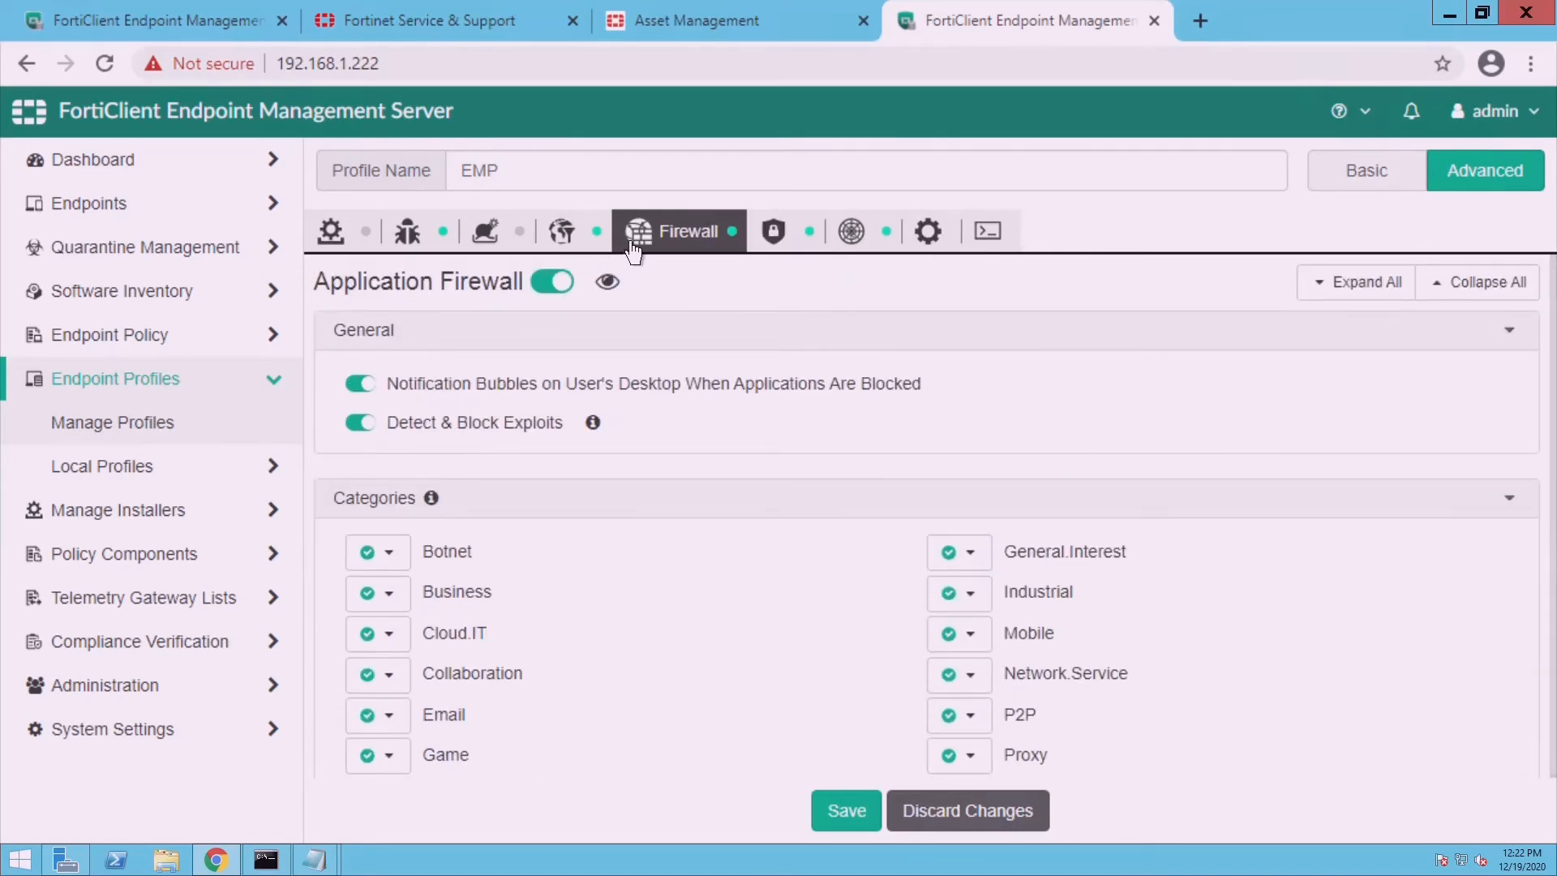
# - Show the VPN settings, with VPN on and Allow Personal VPN enabled
pyautogui.click(591, 243)
pyautogui.click(716, 244)
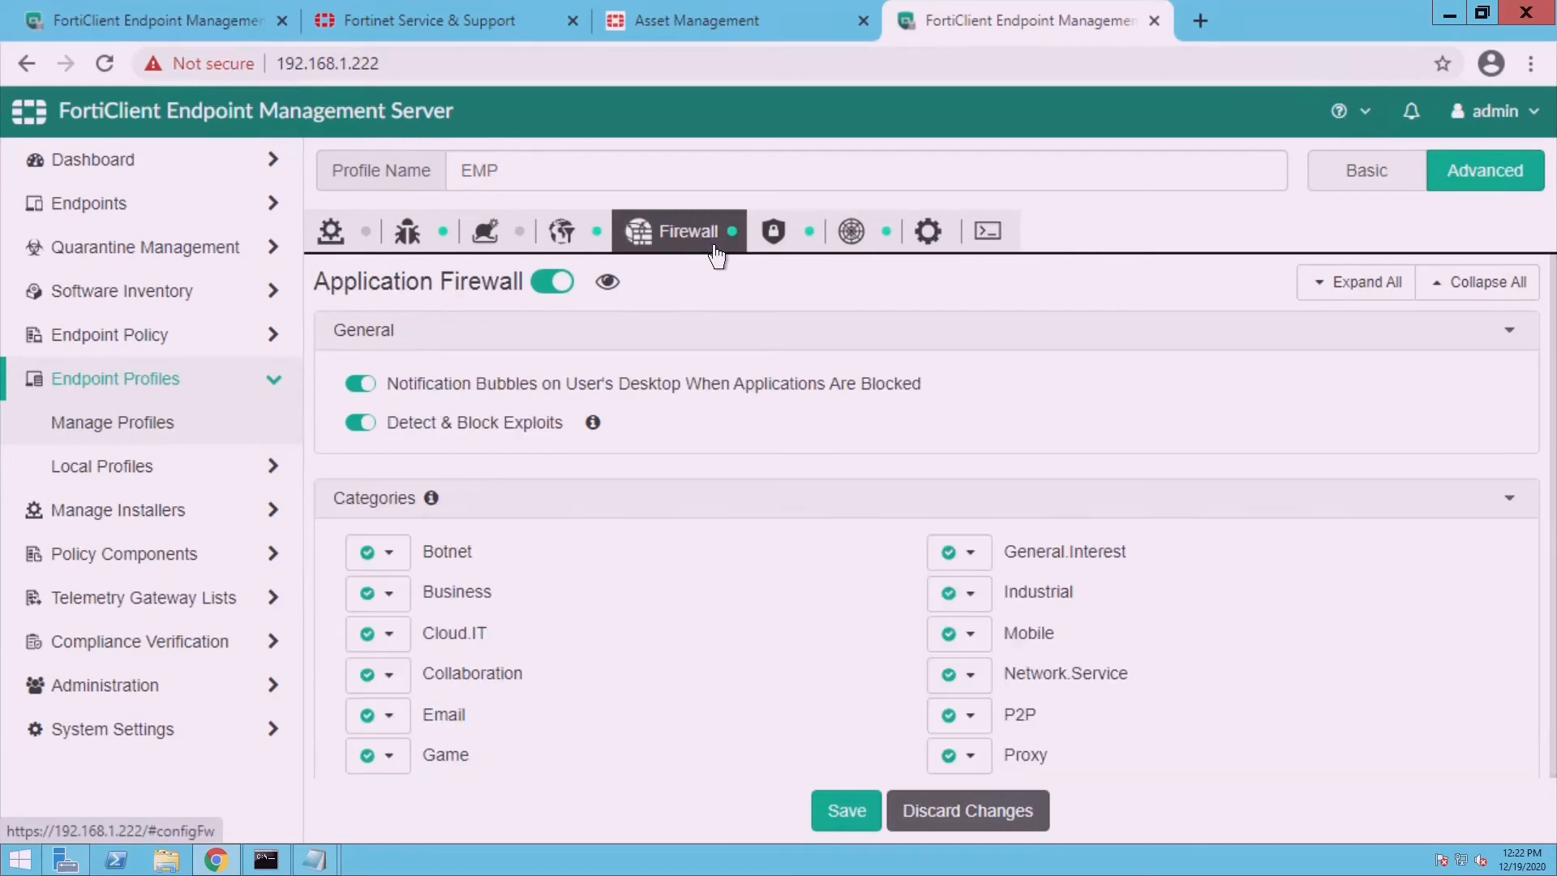
pyautogui.click(809, 244)
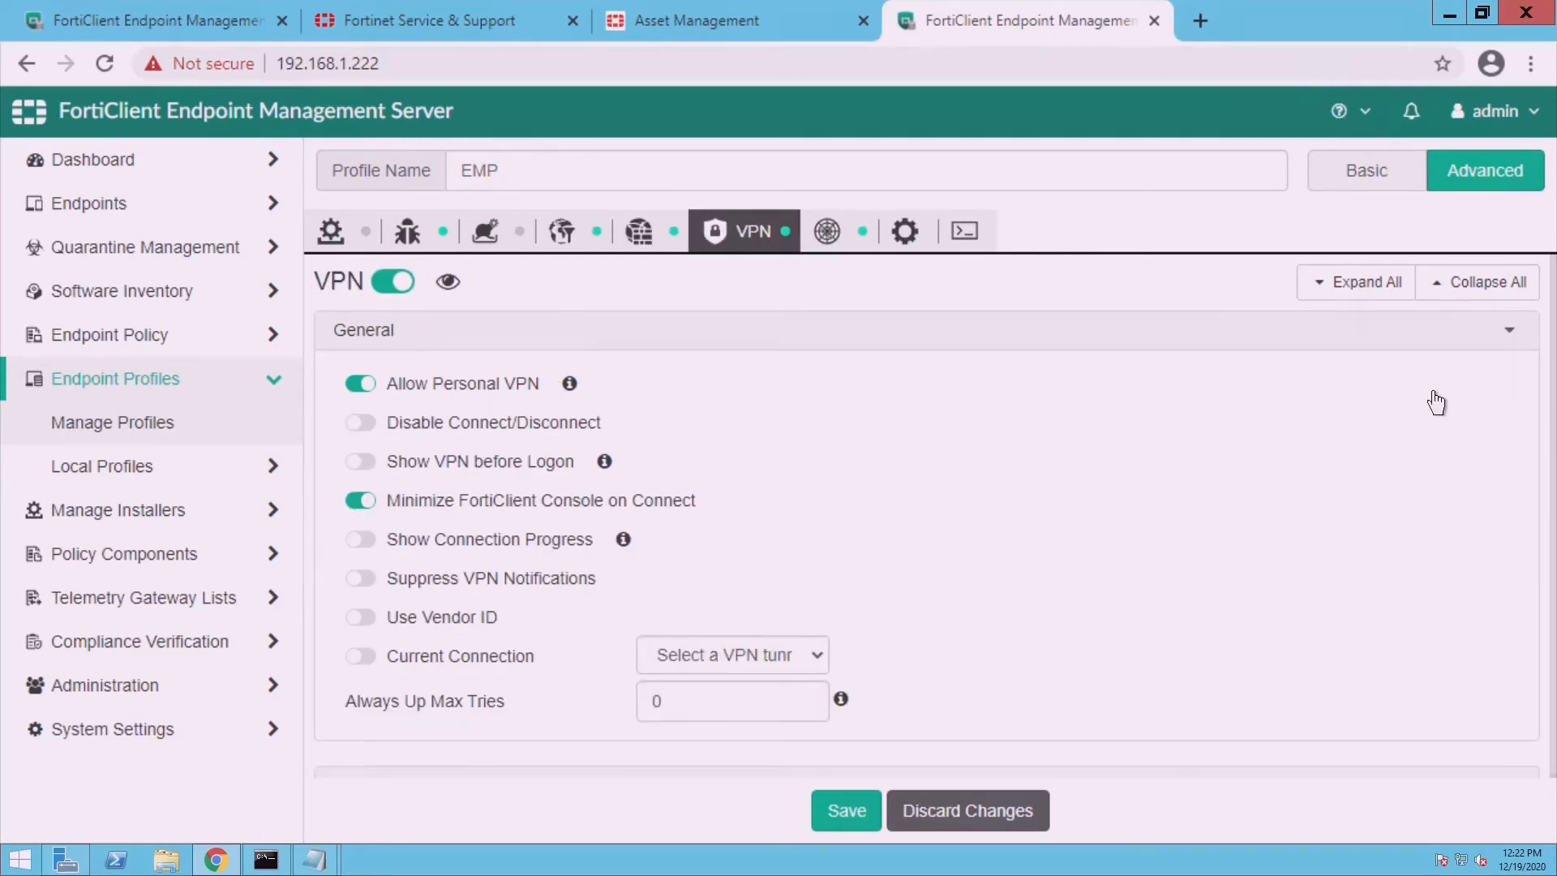
# - Add an SSL VPN tunnel named 'test' with remote gateway 192.168.1.1 to the profile
pyautogui.scroll(-6, 1370, 496)
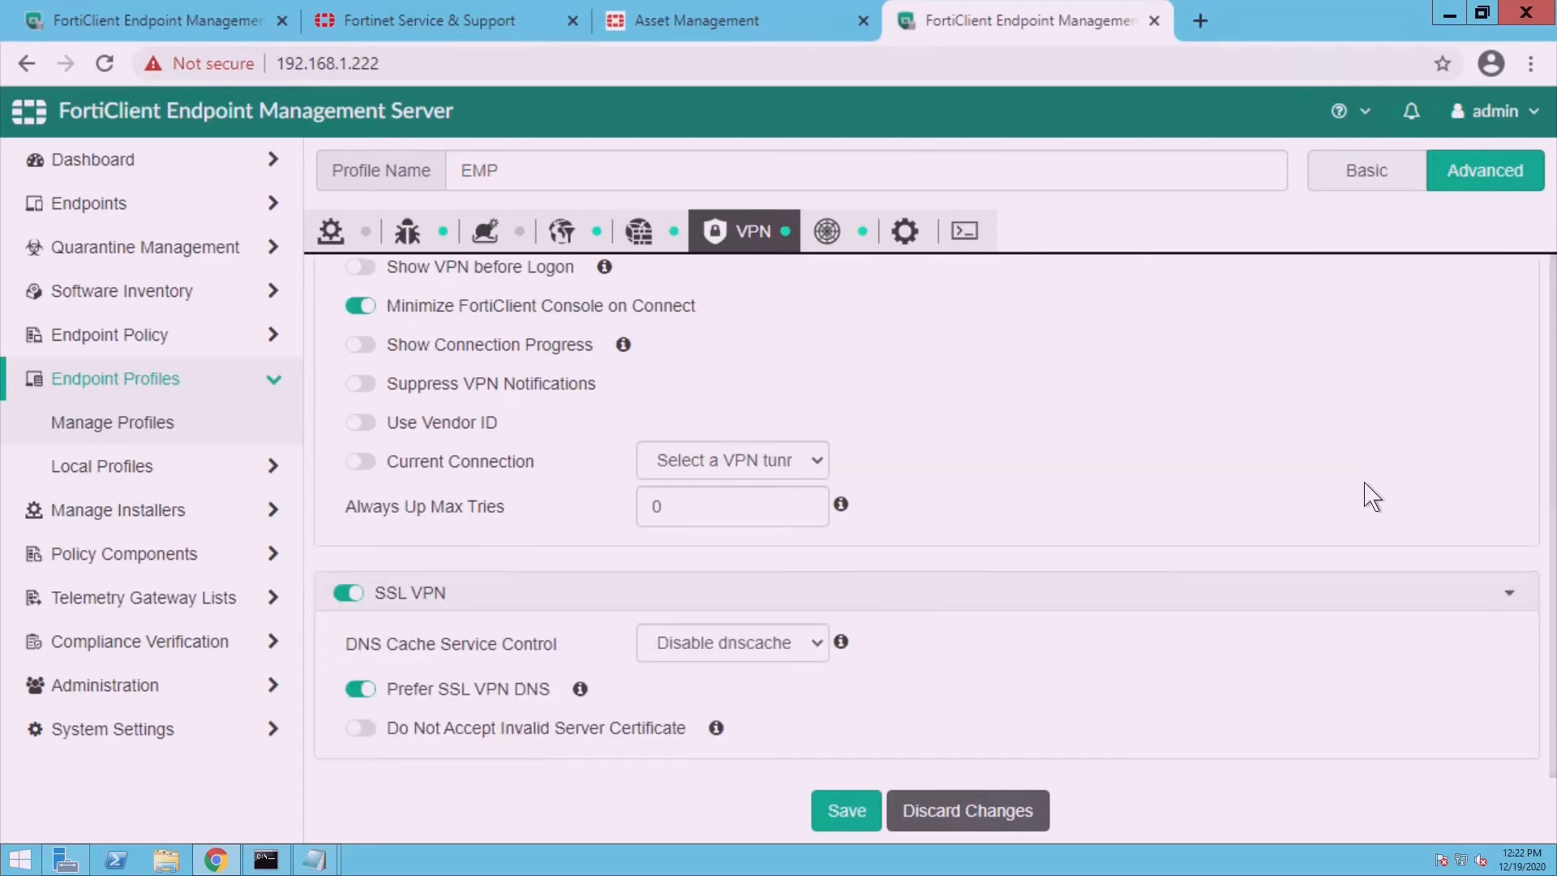
pyautogui.scroll(-5, 1370, 496)
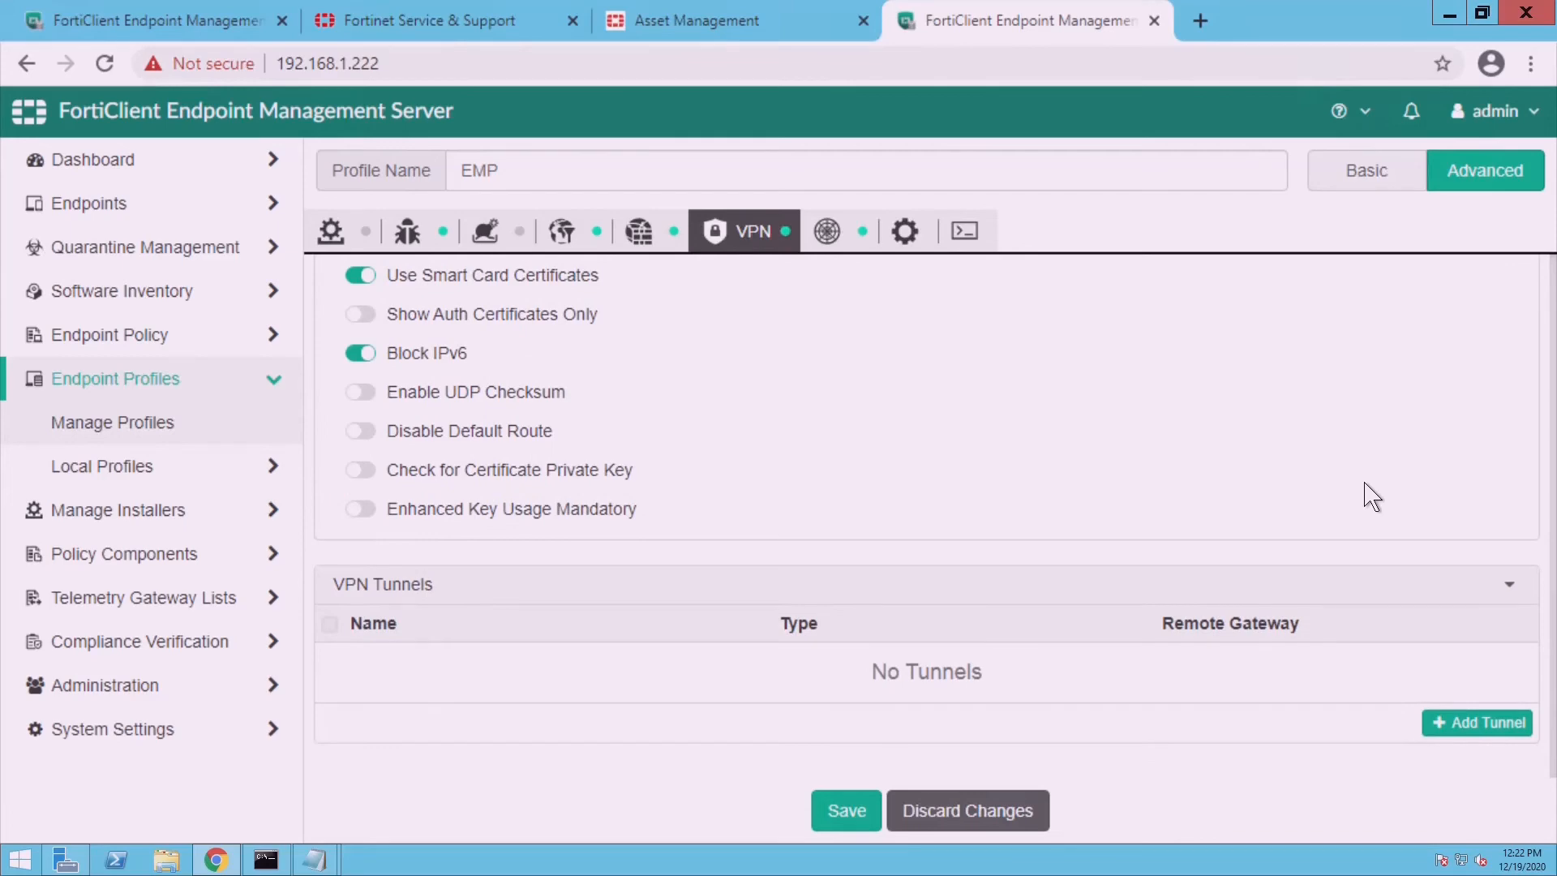
pyautogui.click(1514, 726)
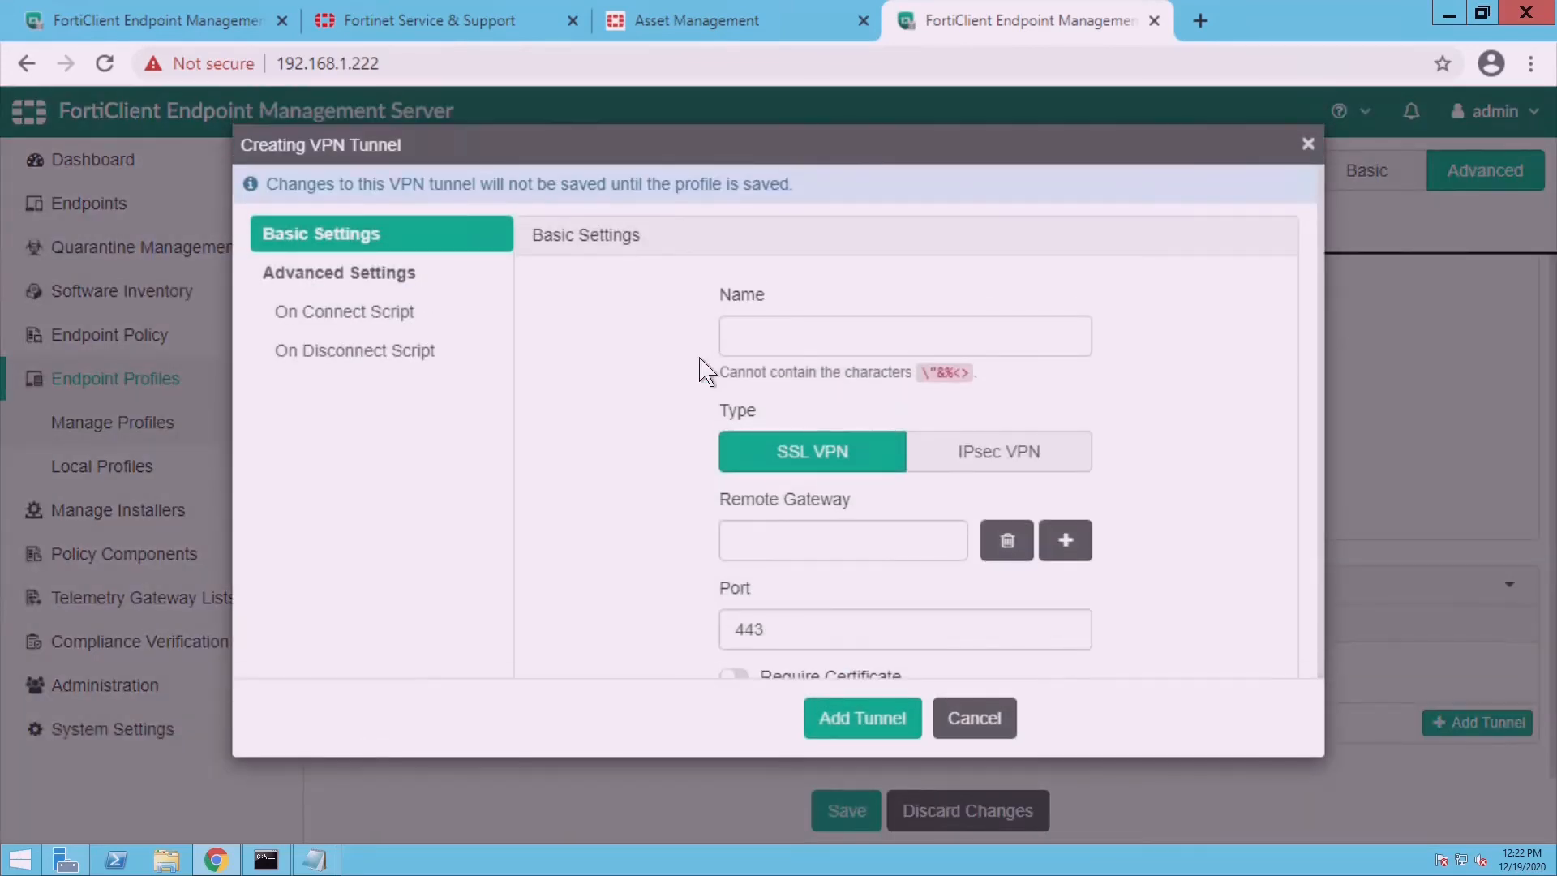
pyautogui.click(764, 347)
pyautogui.write('test')
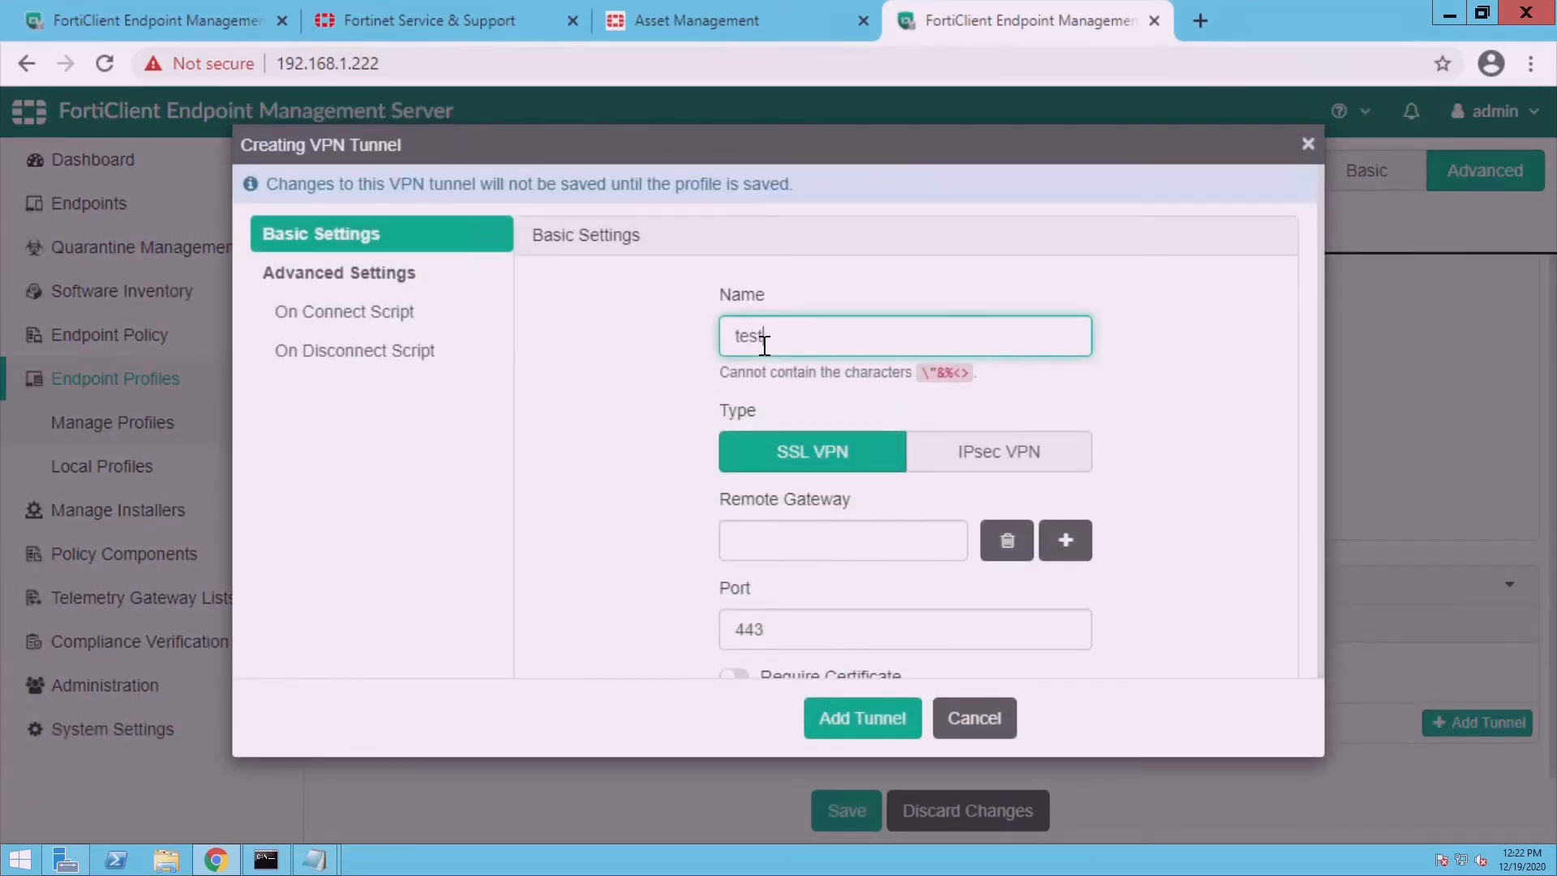
pyautogui.click(840, 546)
pyautogui.write('19')
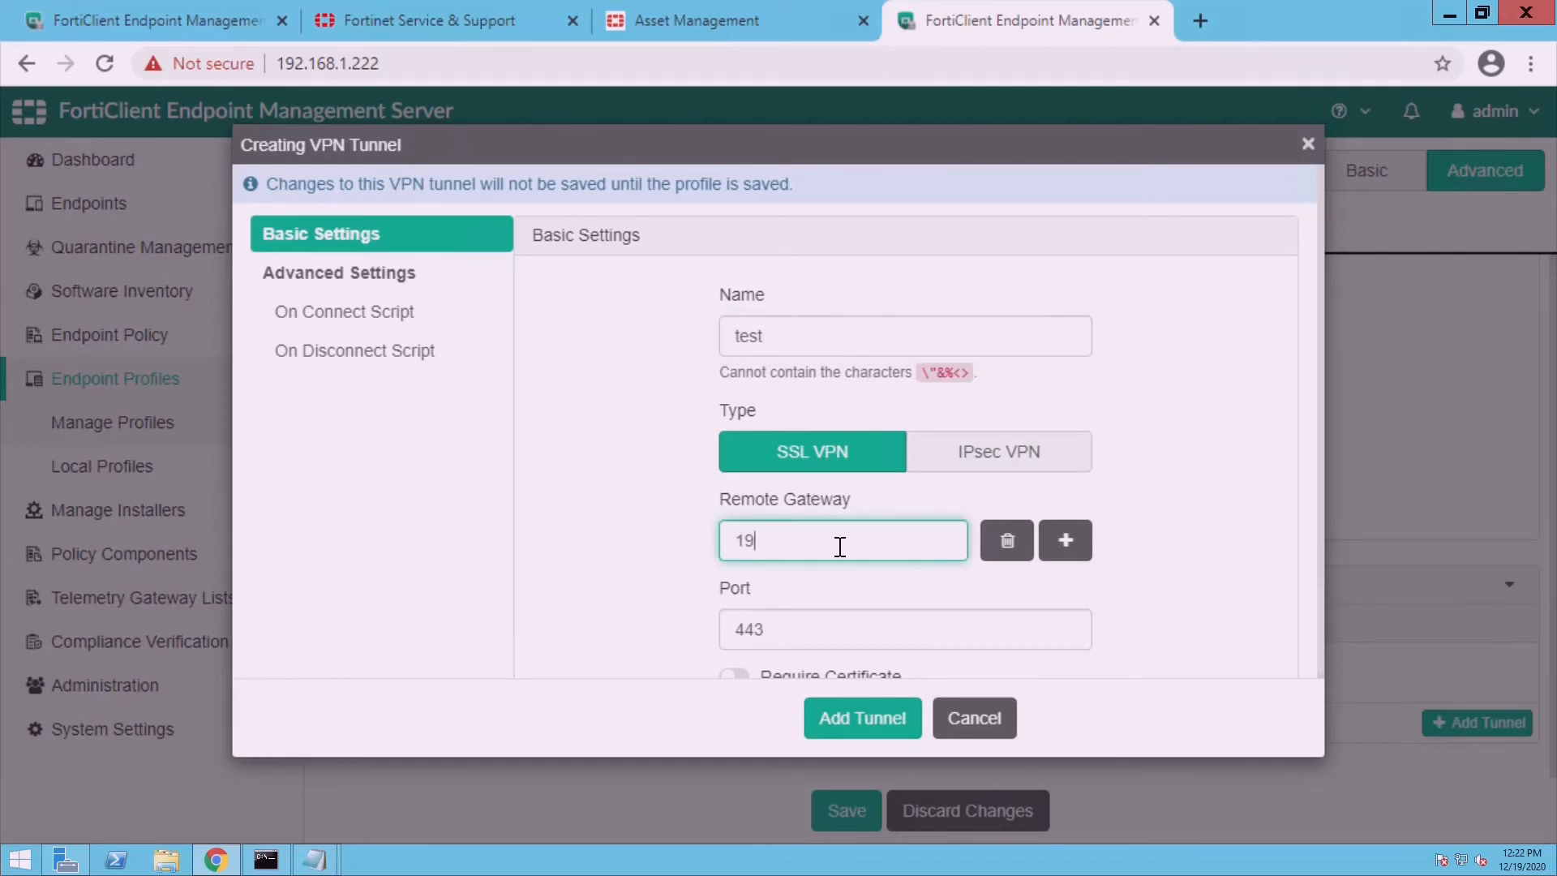
pyautogui.write('2.168.1.1')
pyautogui.click(1199, 627)
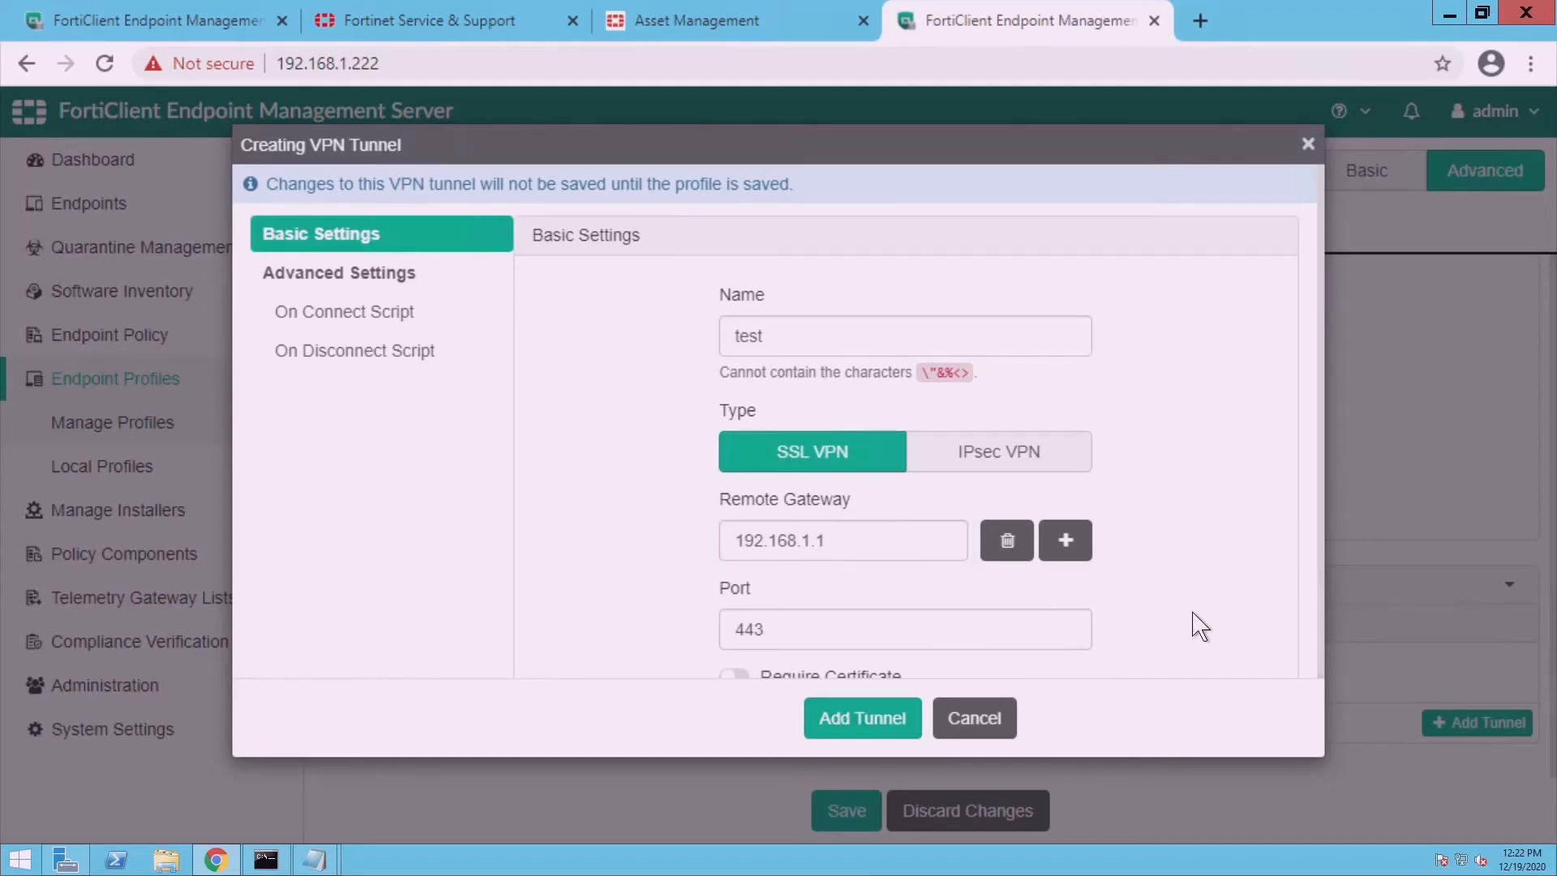
pyautogui.scroll(-2, 1335, 628)
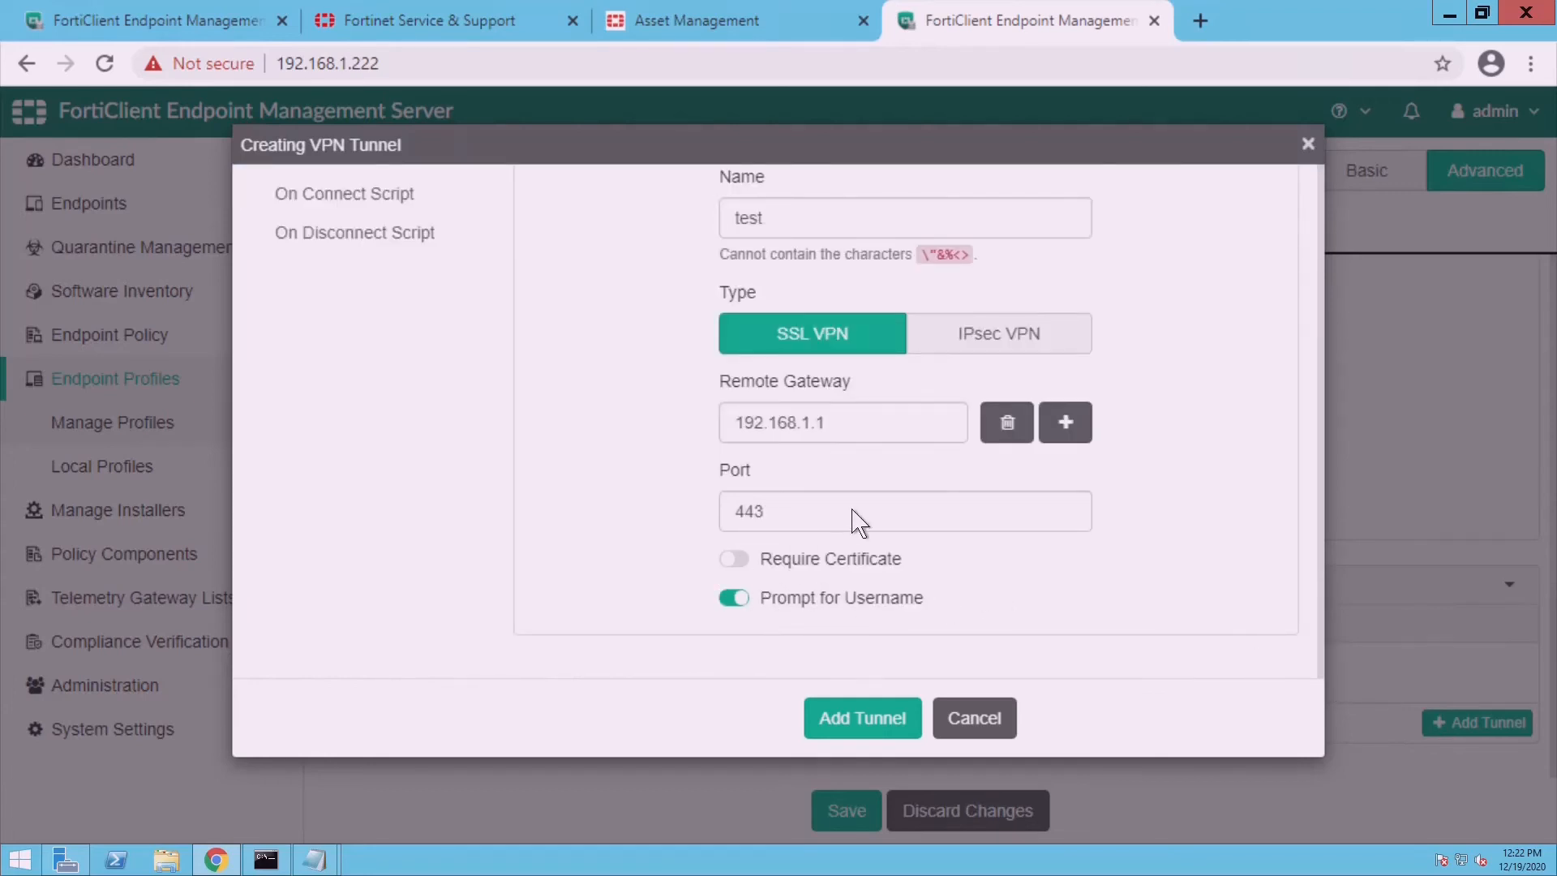
pyautogui.click(884, 730)
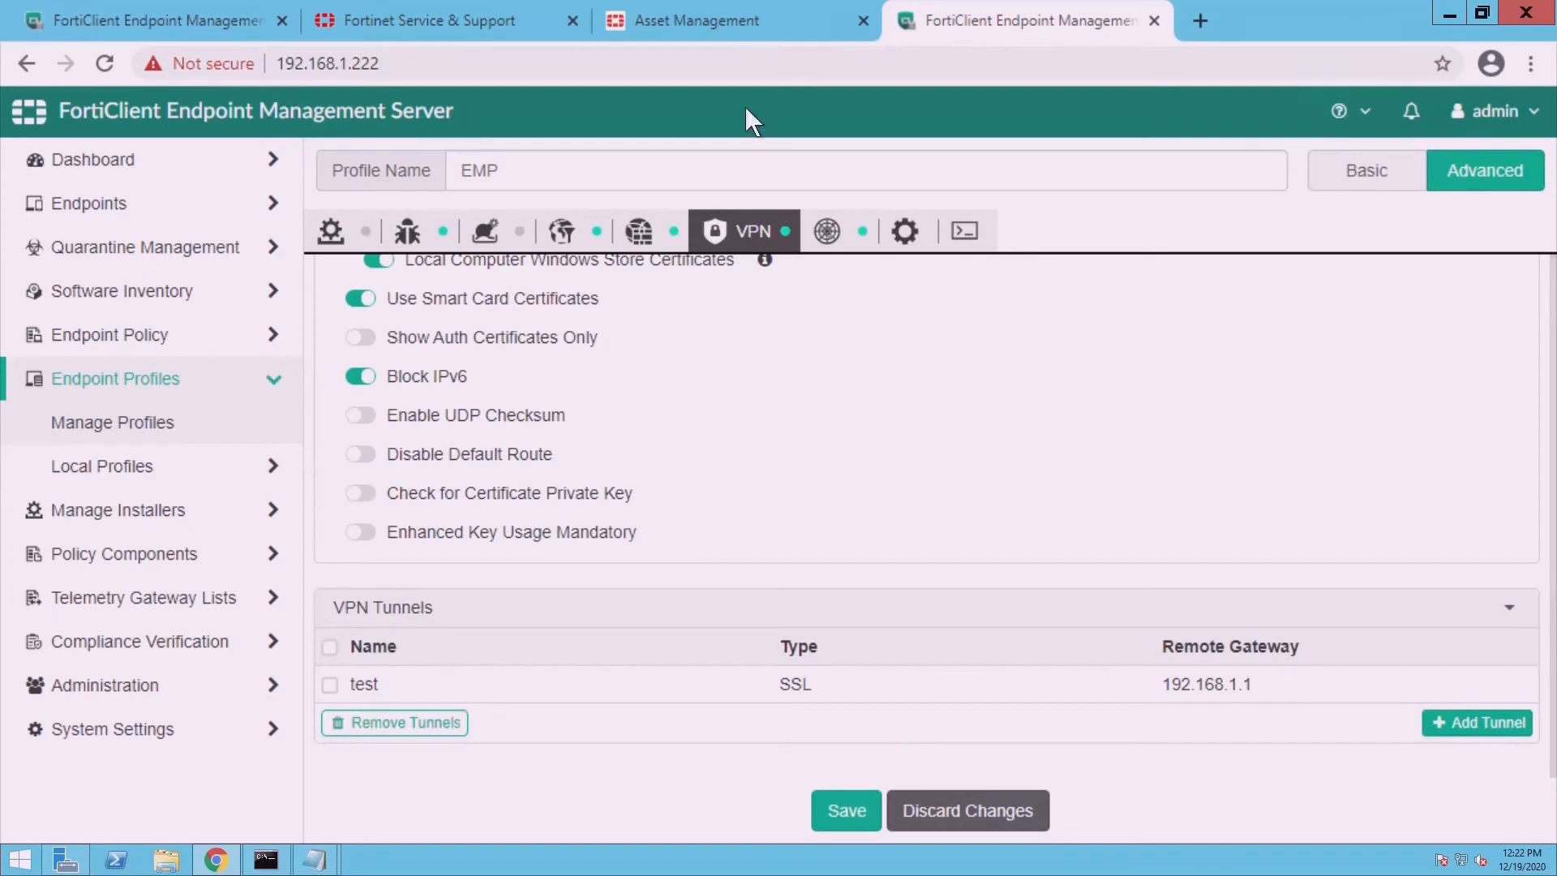
pyautogui.click(851, 244)
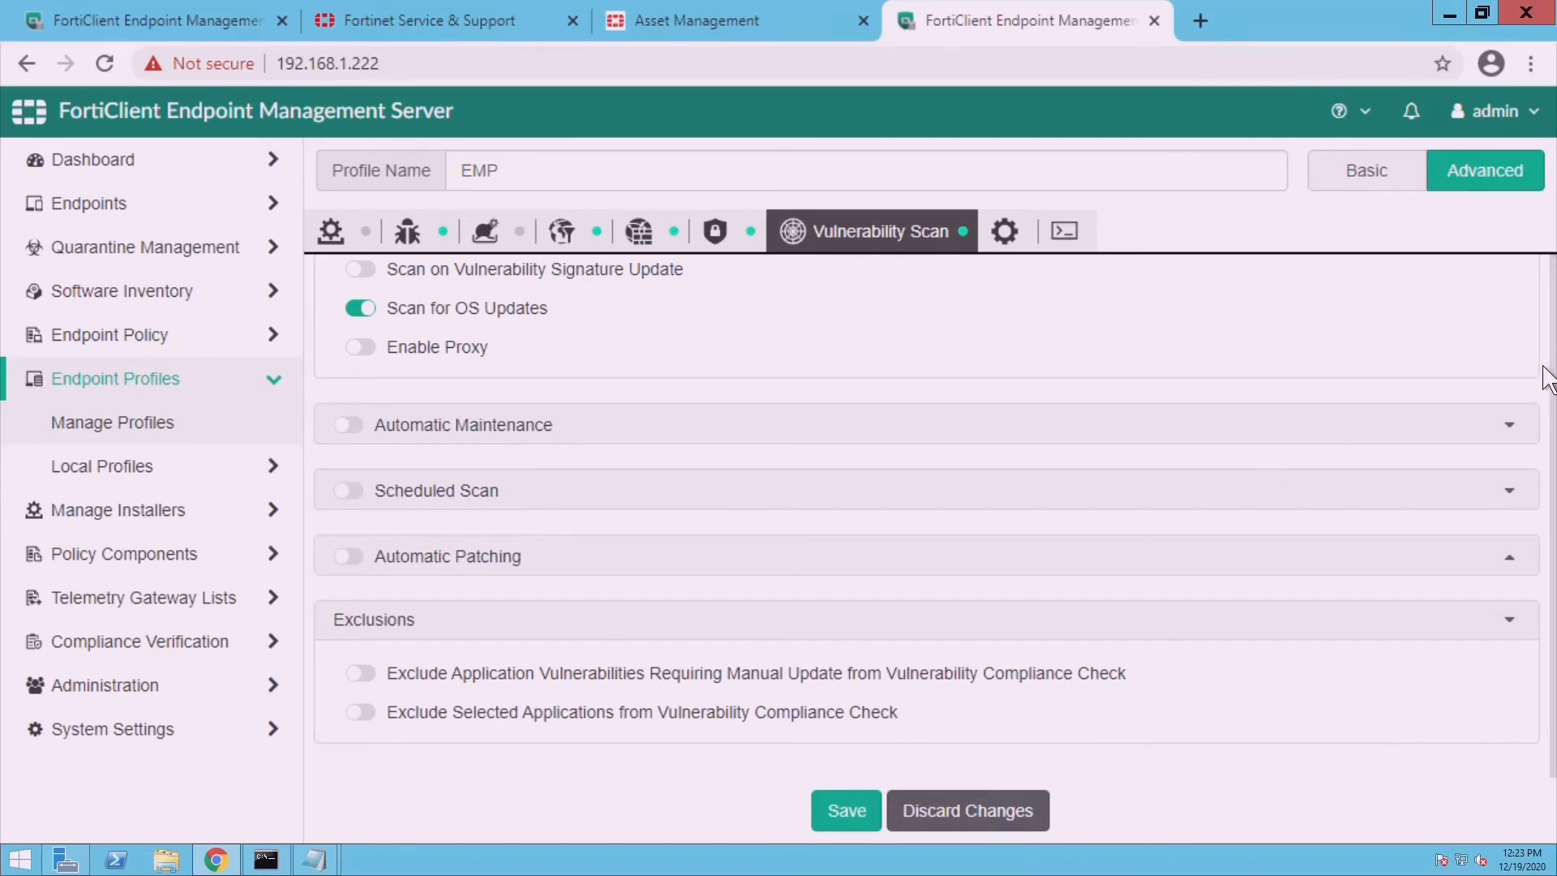
# - Turn on Scan on Registration in the profile's Vulnerability Scan settings
pyautogui.scroll(2, 1274, 344)
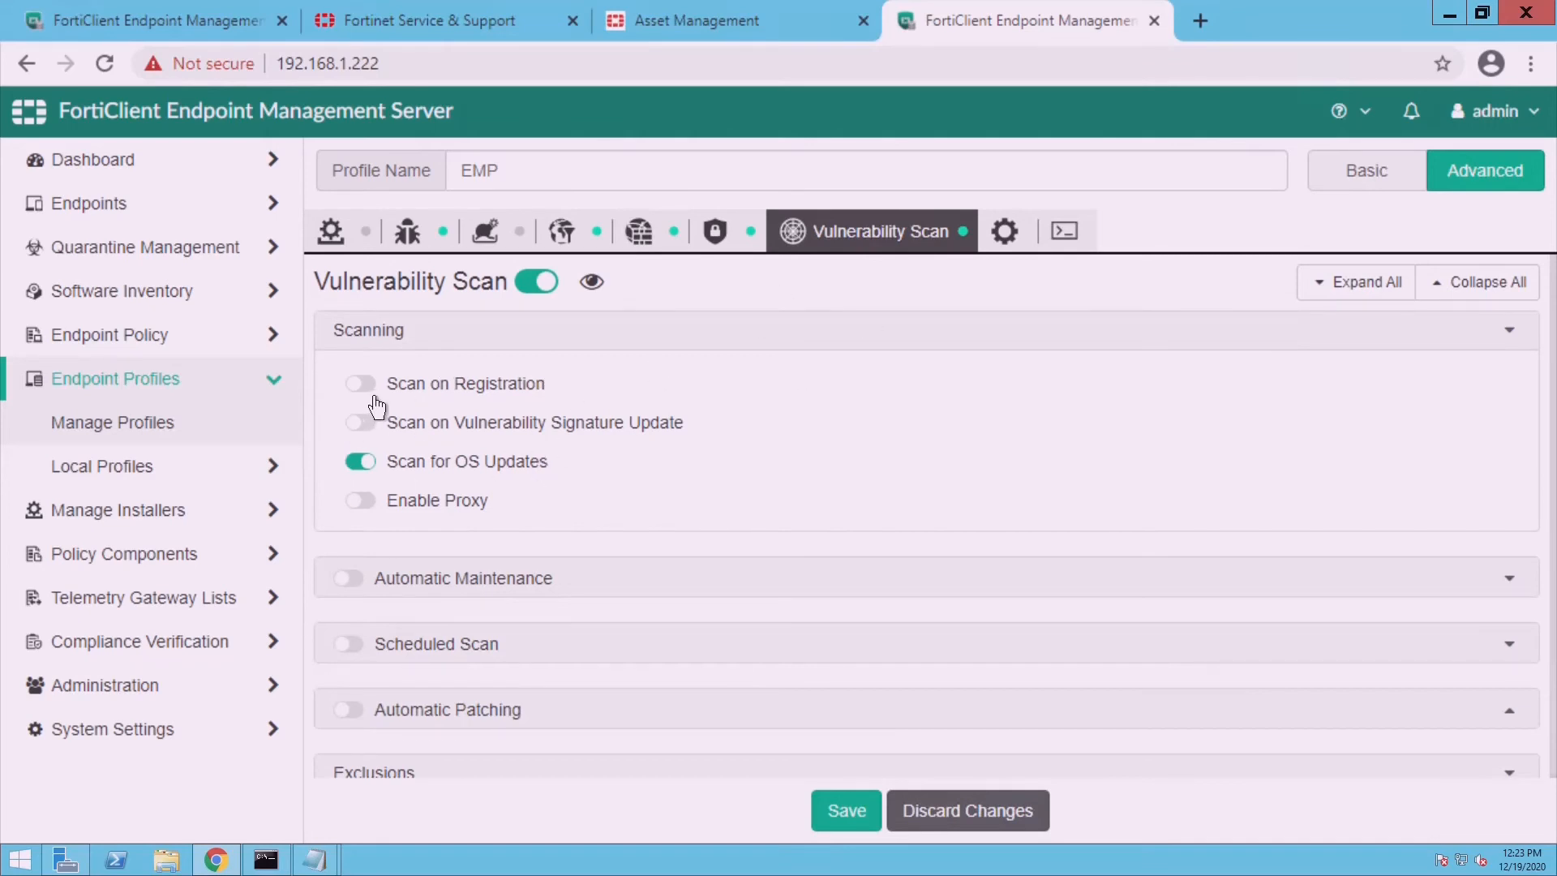
pyautogui.click(376, 396)
pyautogui.click(1006, 239)
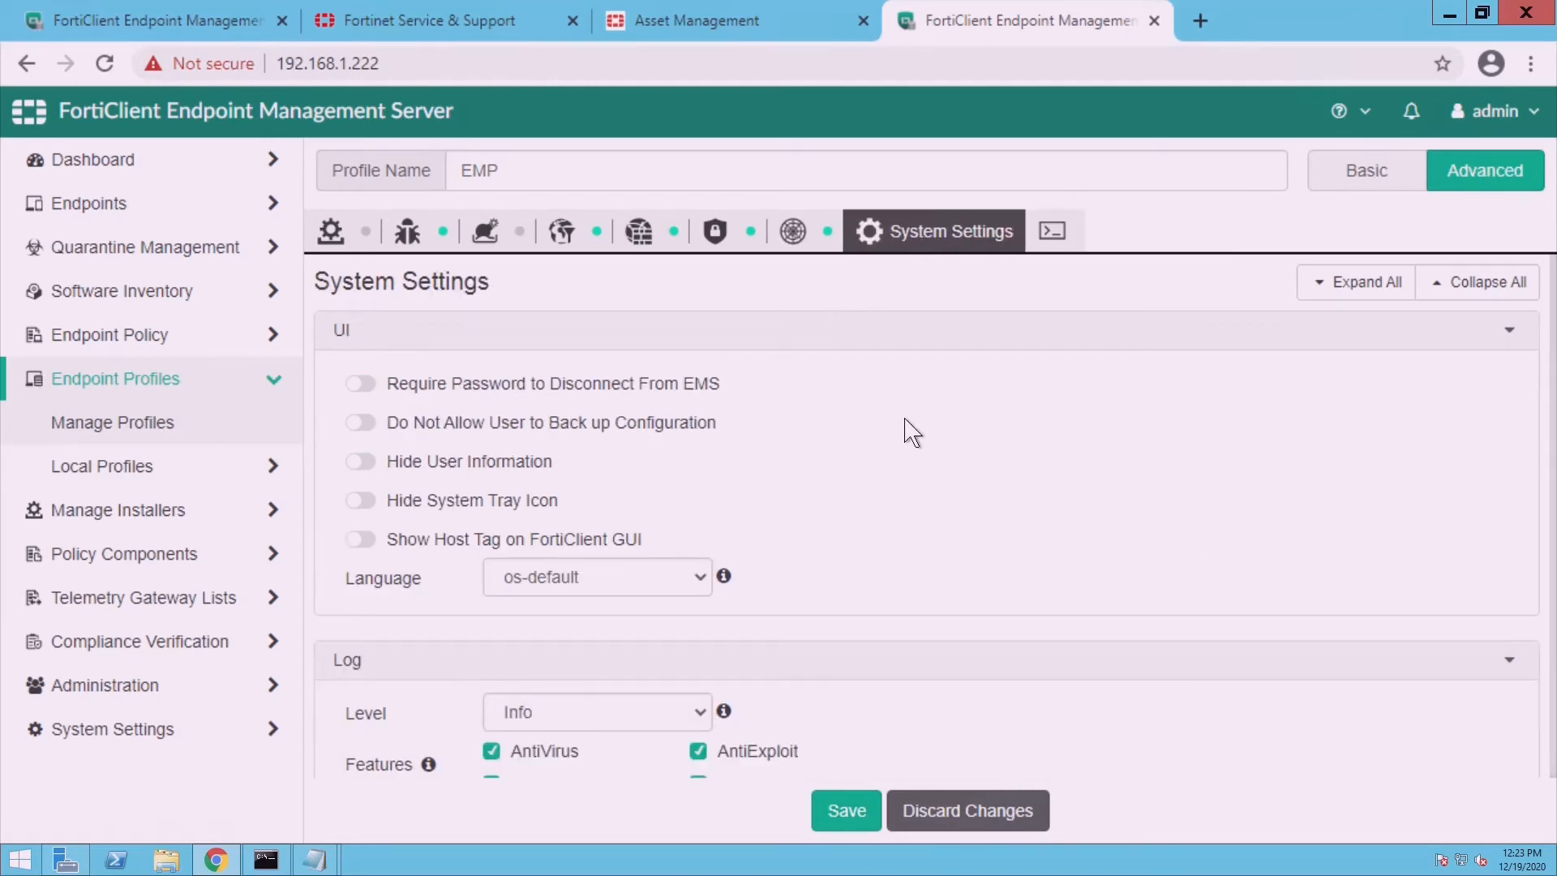
pyautogui.scroll(-3, 955, 442)
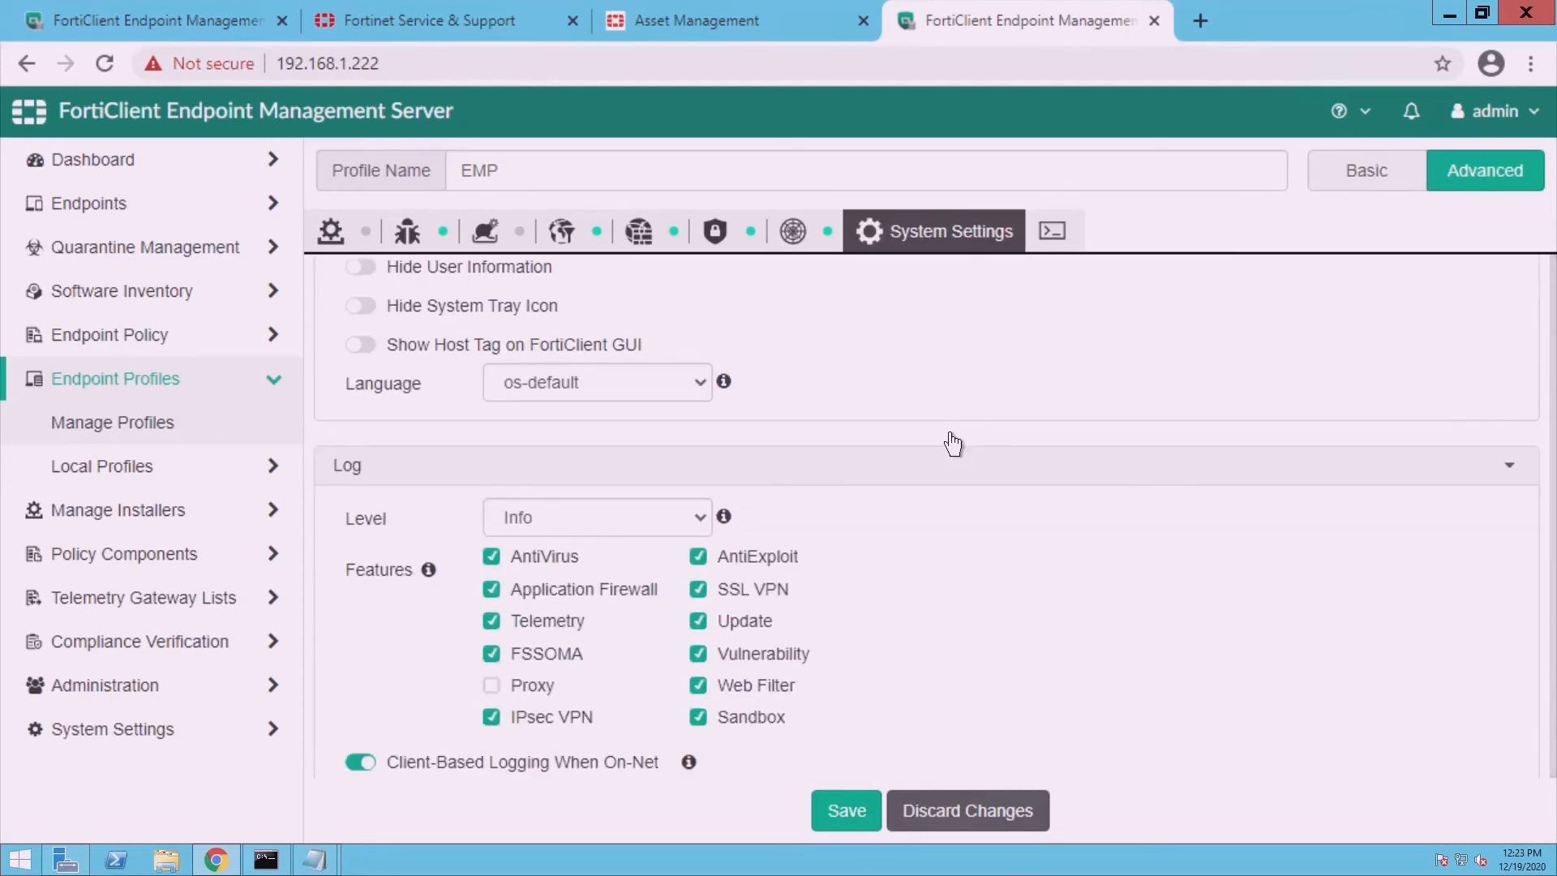
pyautogui.scroll(-3, 956, 442)
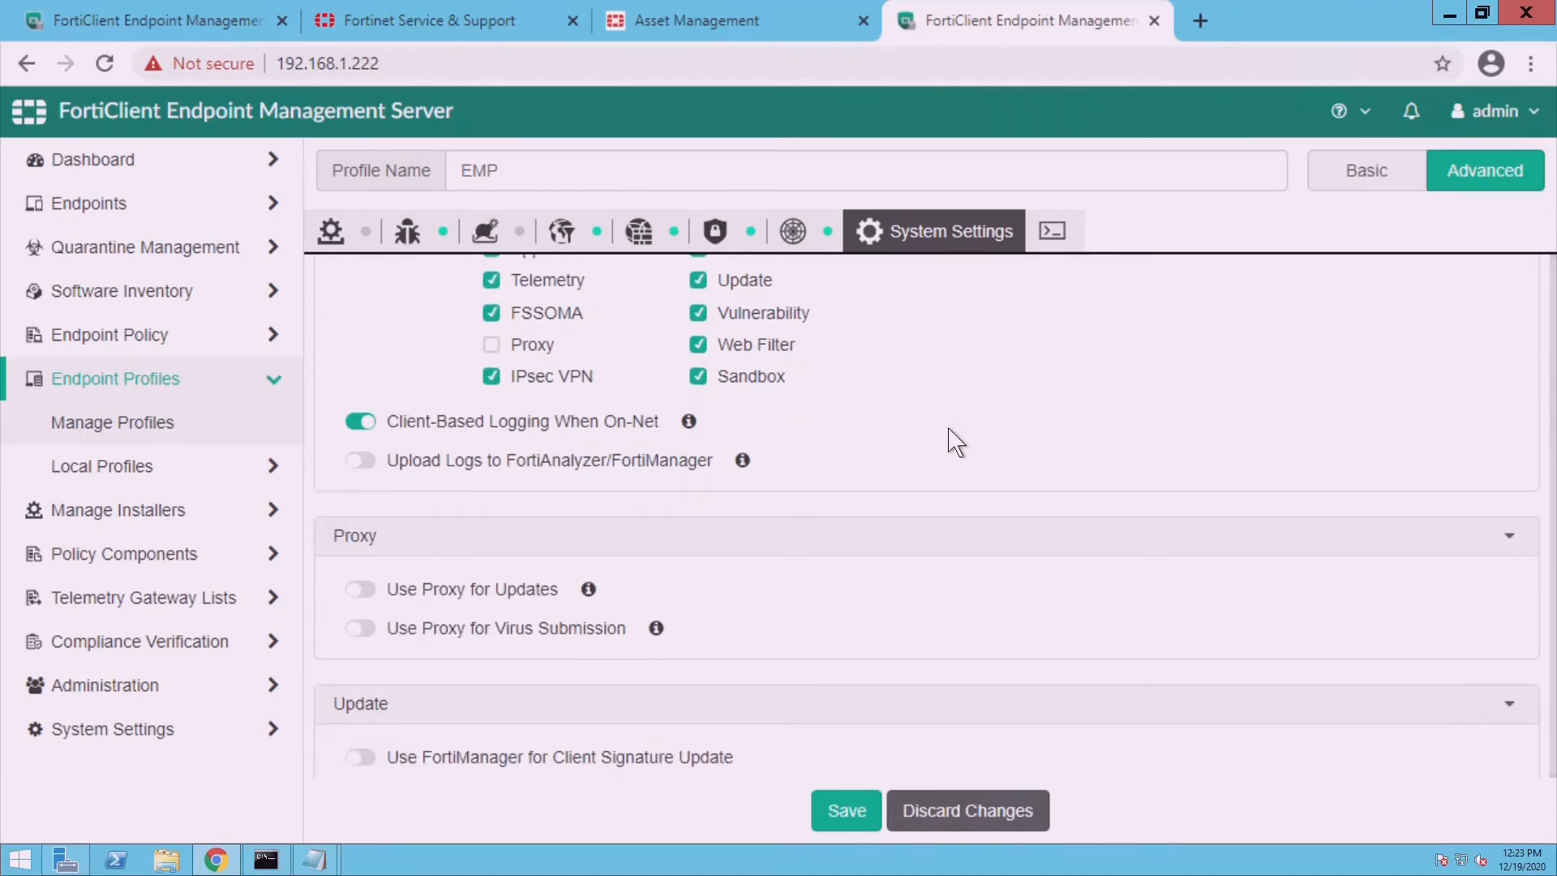
pyautogui.click(366, 466)
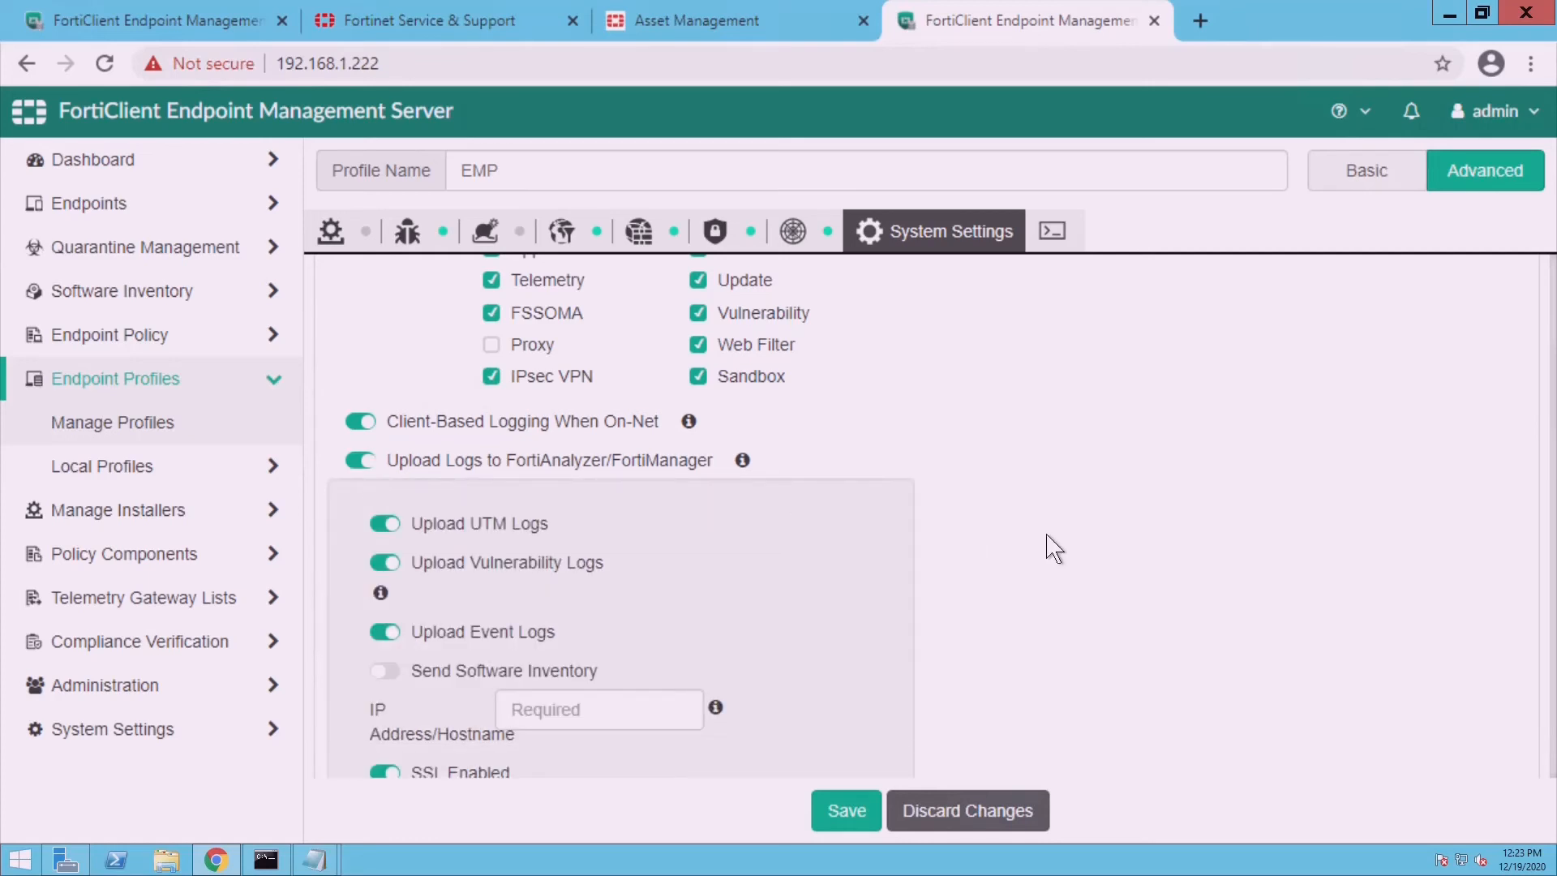
pyautogui.scroll(-1, 1053, 549)
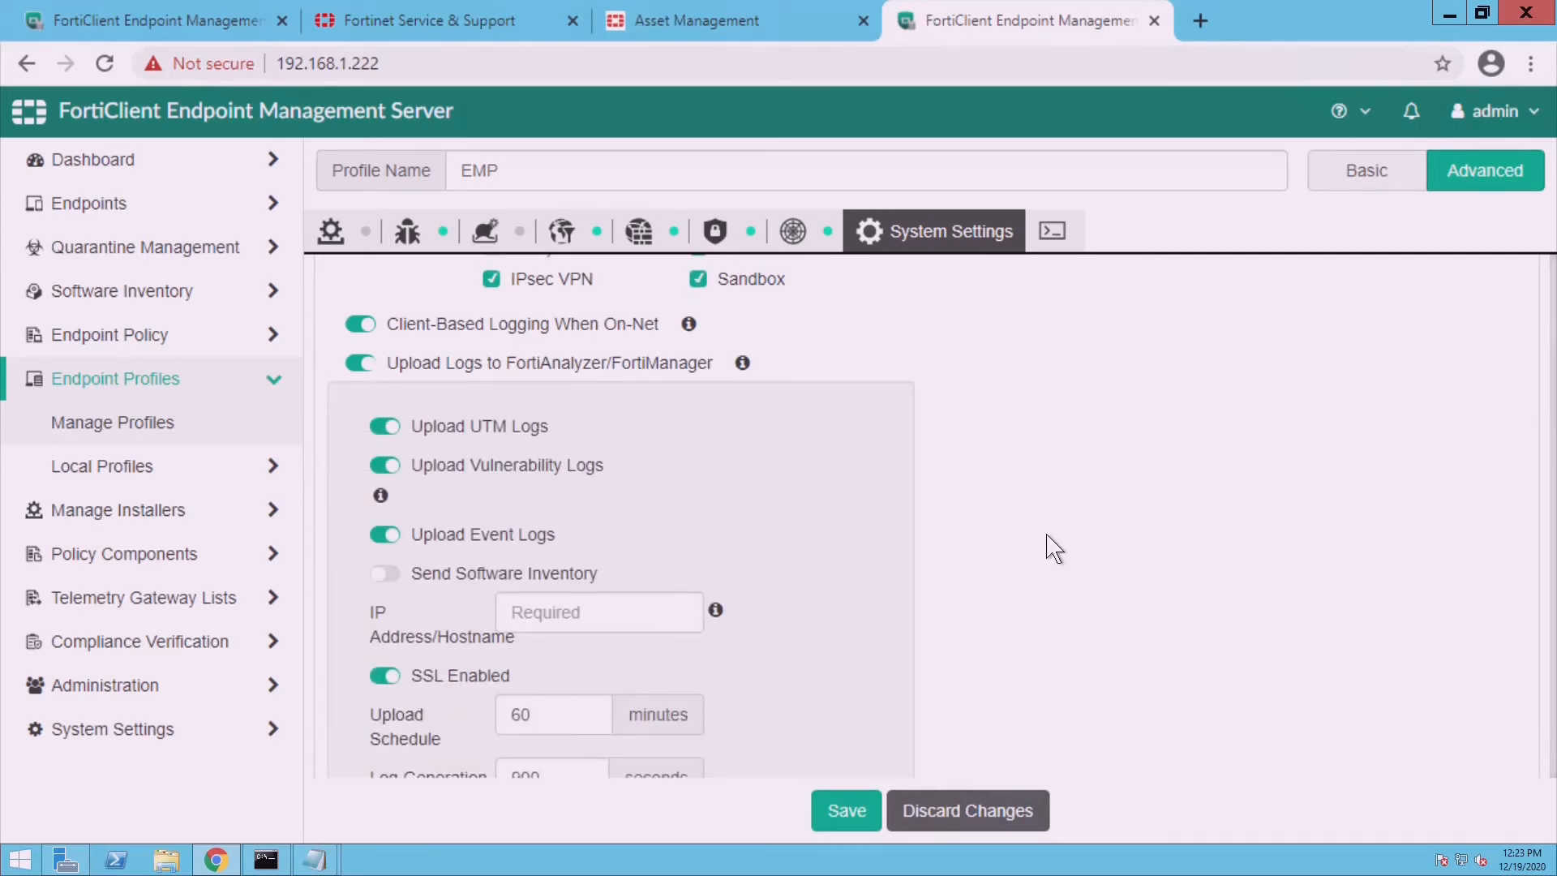
pyautogui.scroll(1, 1052, 549)
pyautogui.scroll(-1, 1052, 549)
pyautogui.click(375, 373)
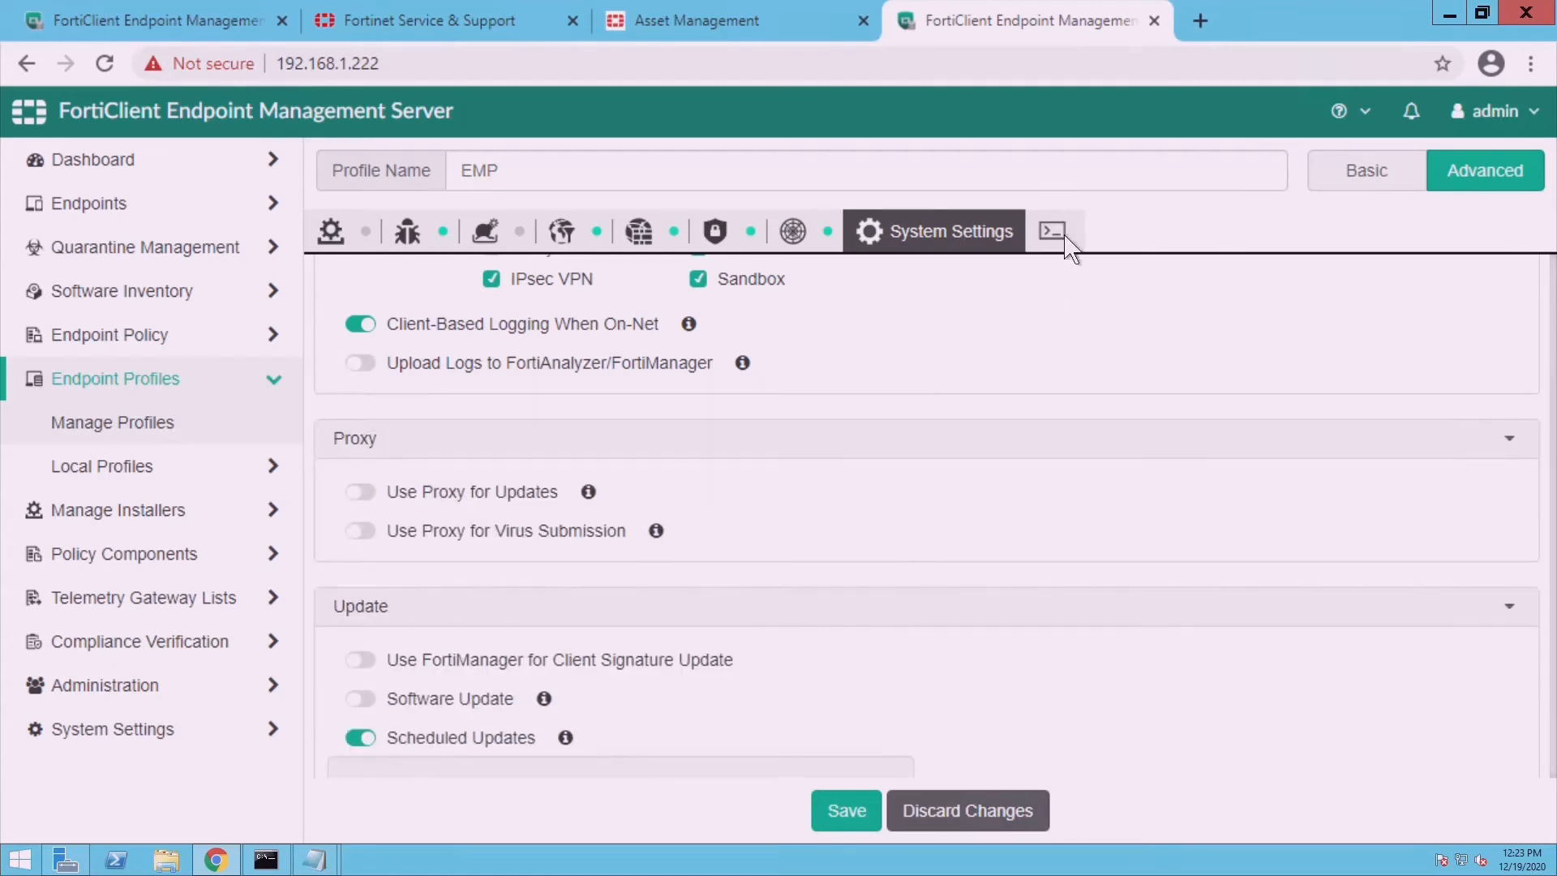
# - Preview the EMP profile's XML configuration, then save the profile
pyautogui.click(1072, 258)
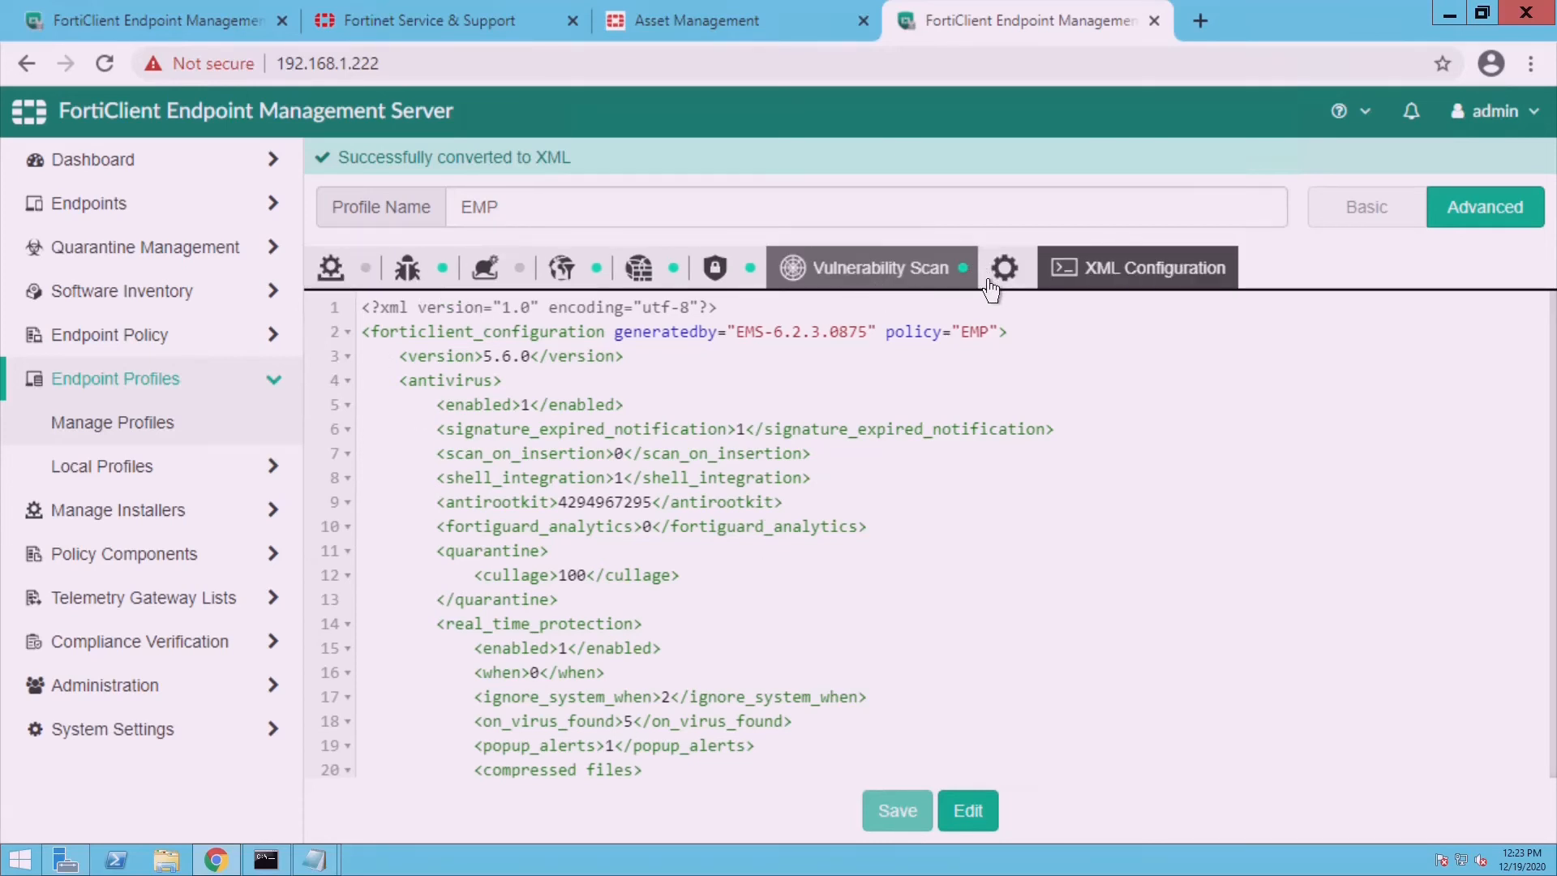
pyautogui.click(1003, 287)
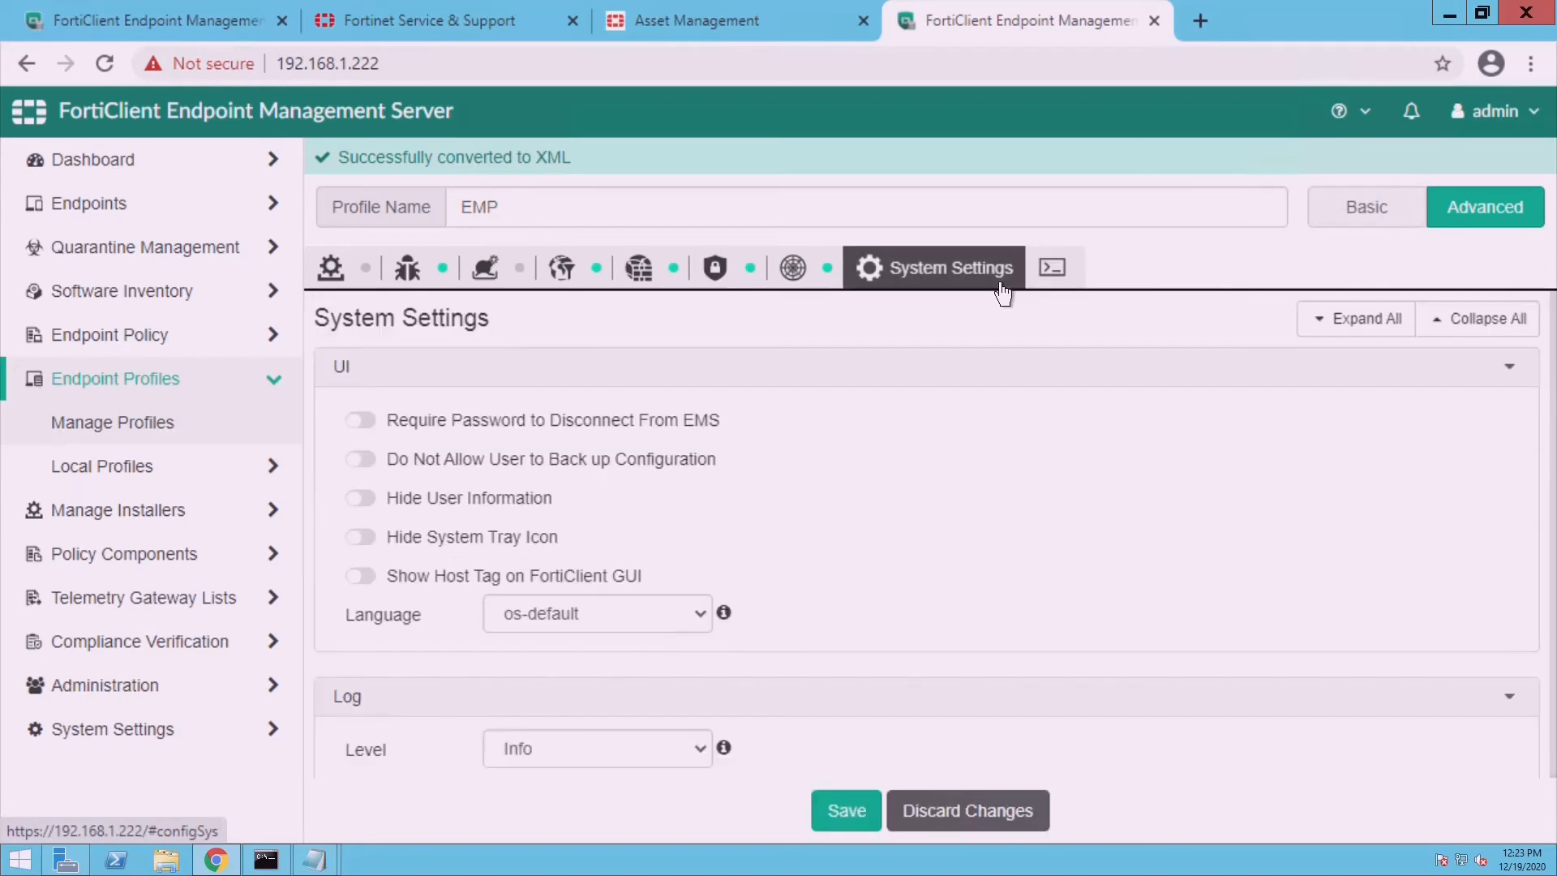
pyautogui.click(866, 812)
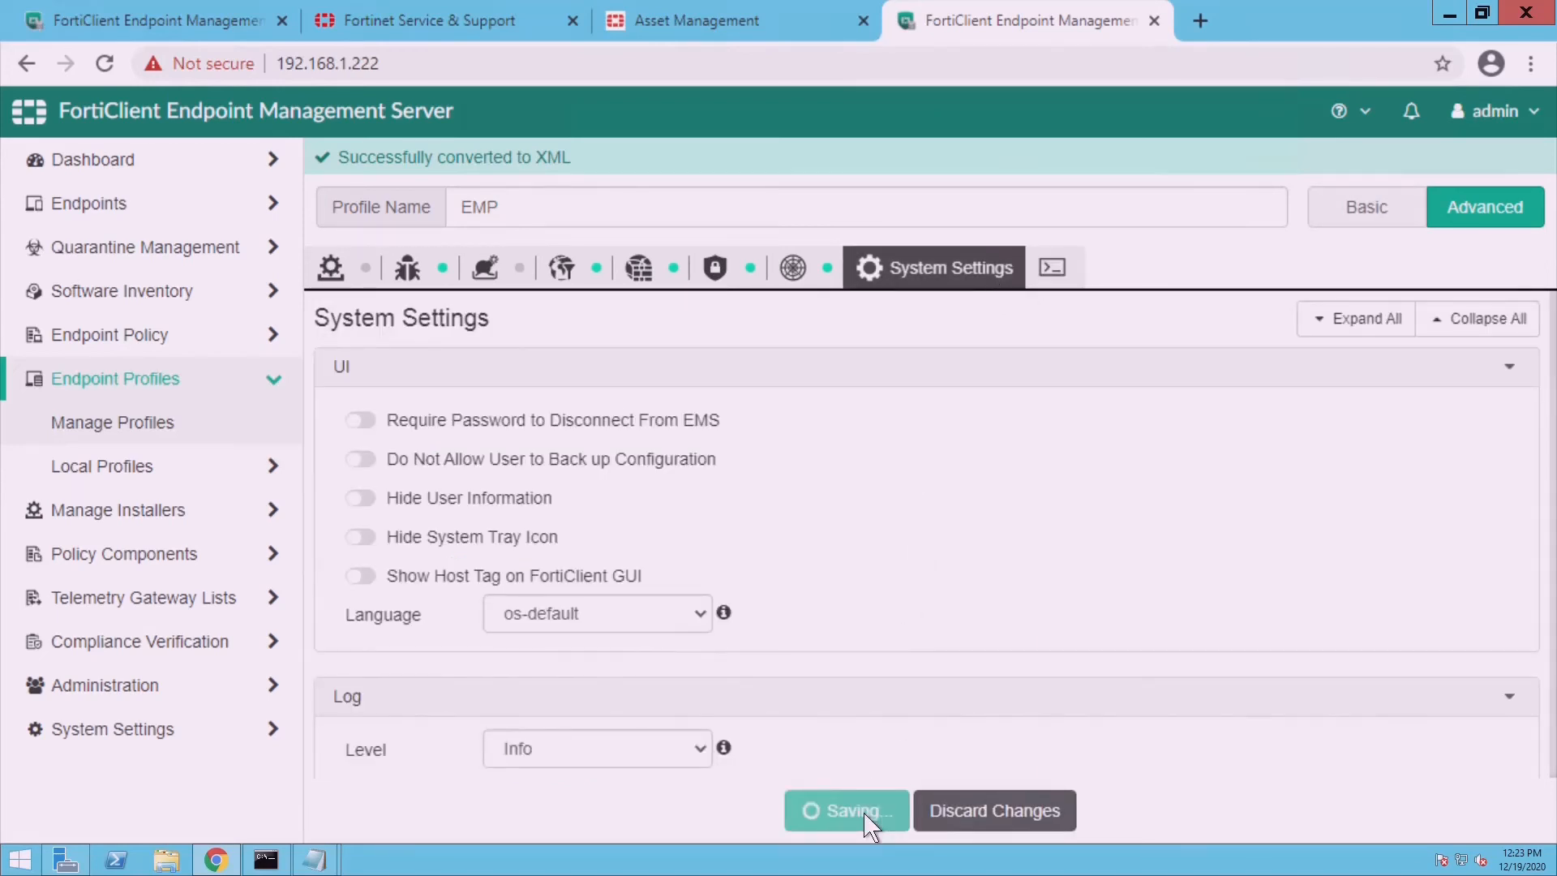
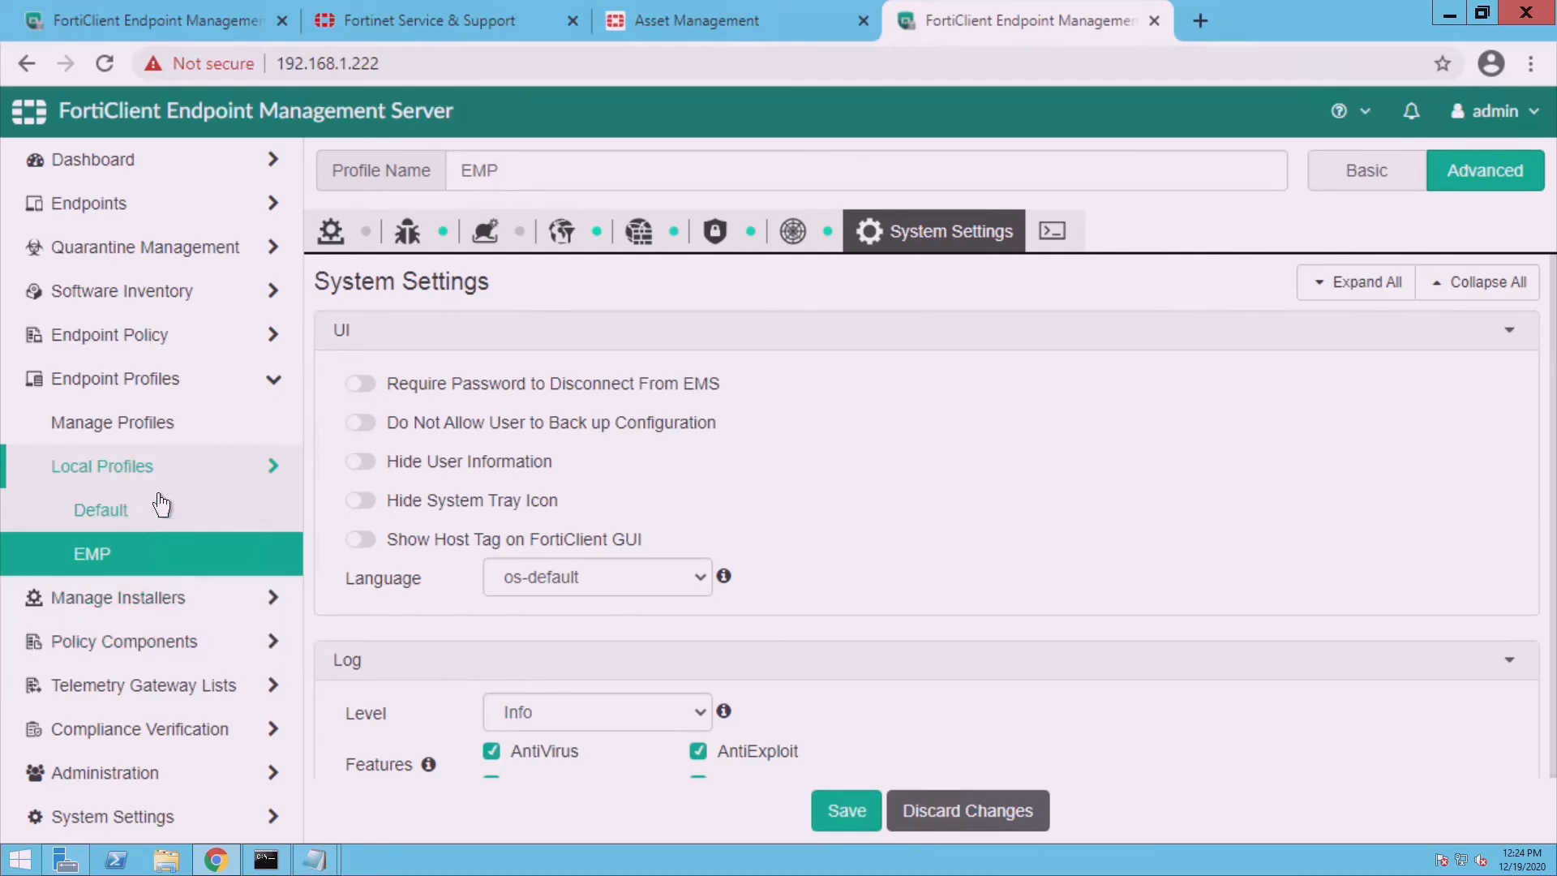
# - Go to the Deployment Packages list and start adding a new deployment package
pyautogui.click(169, 622)
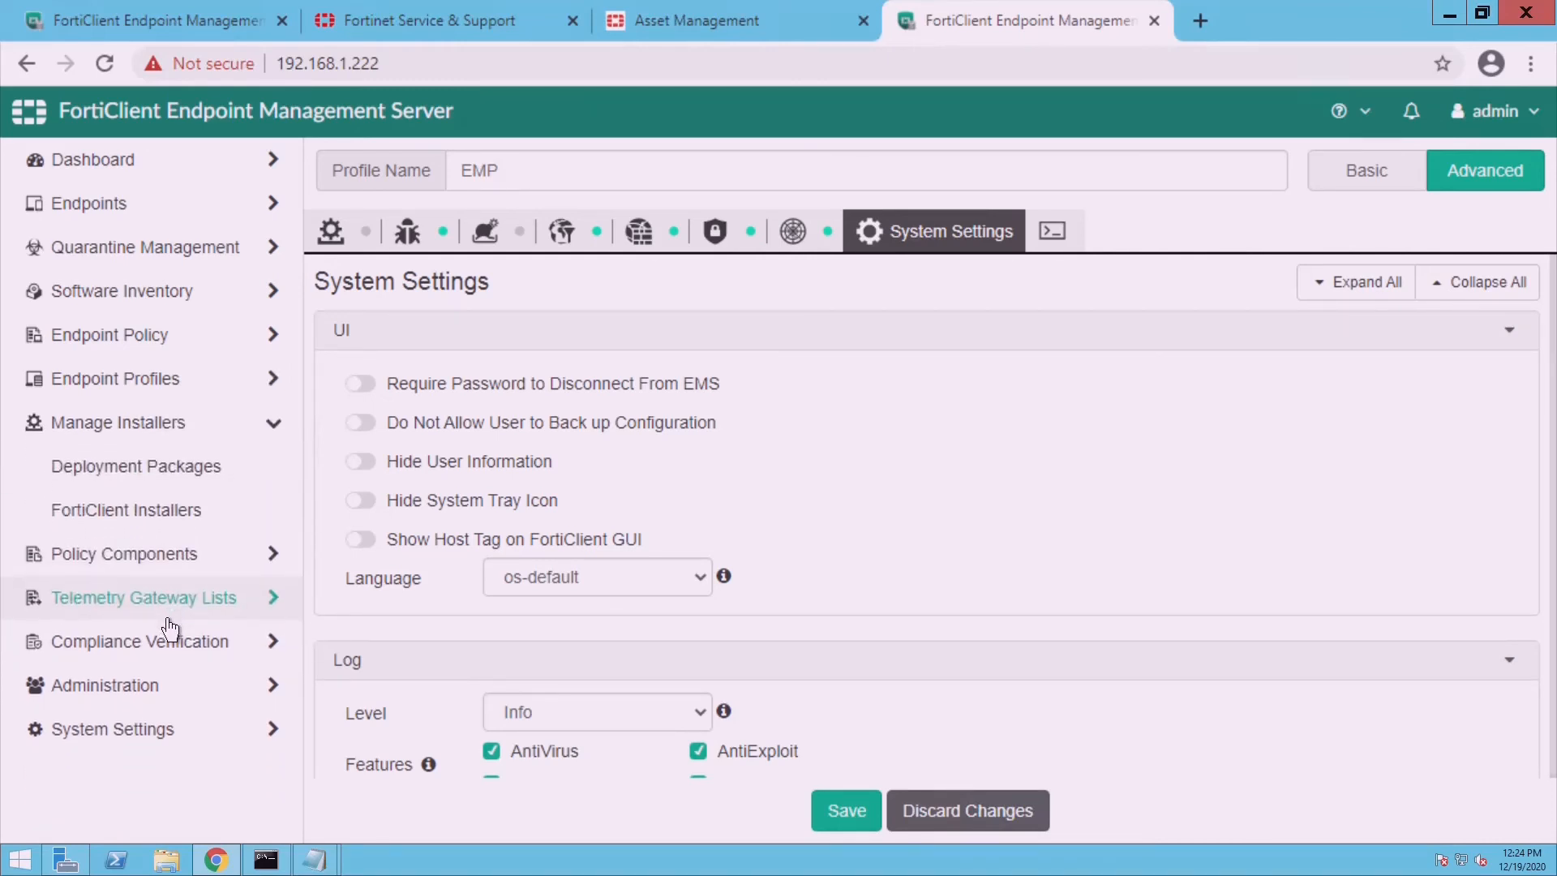
pyautogui.click(151, 490)
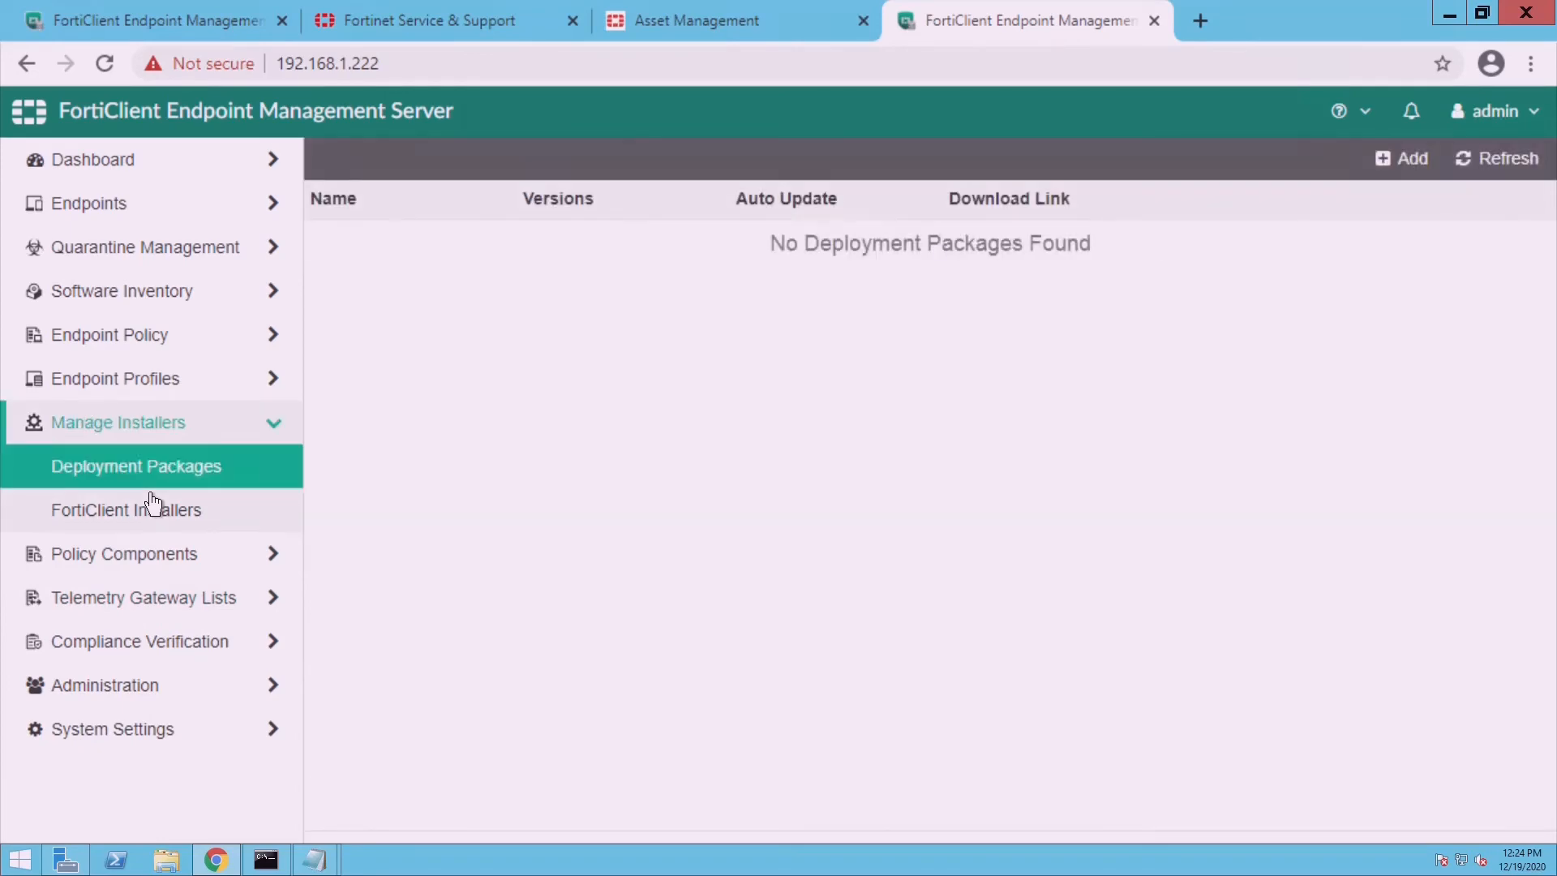
pyautogui.moveTo(1375, 18); pyautogui.dragTo(1149, 224)
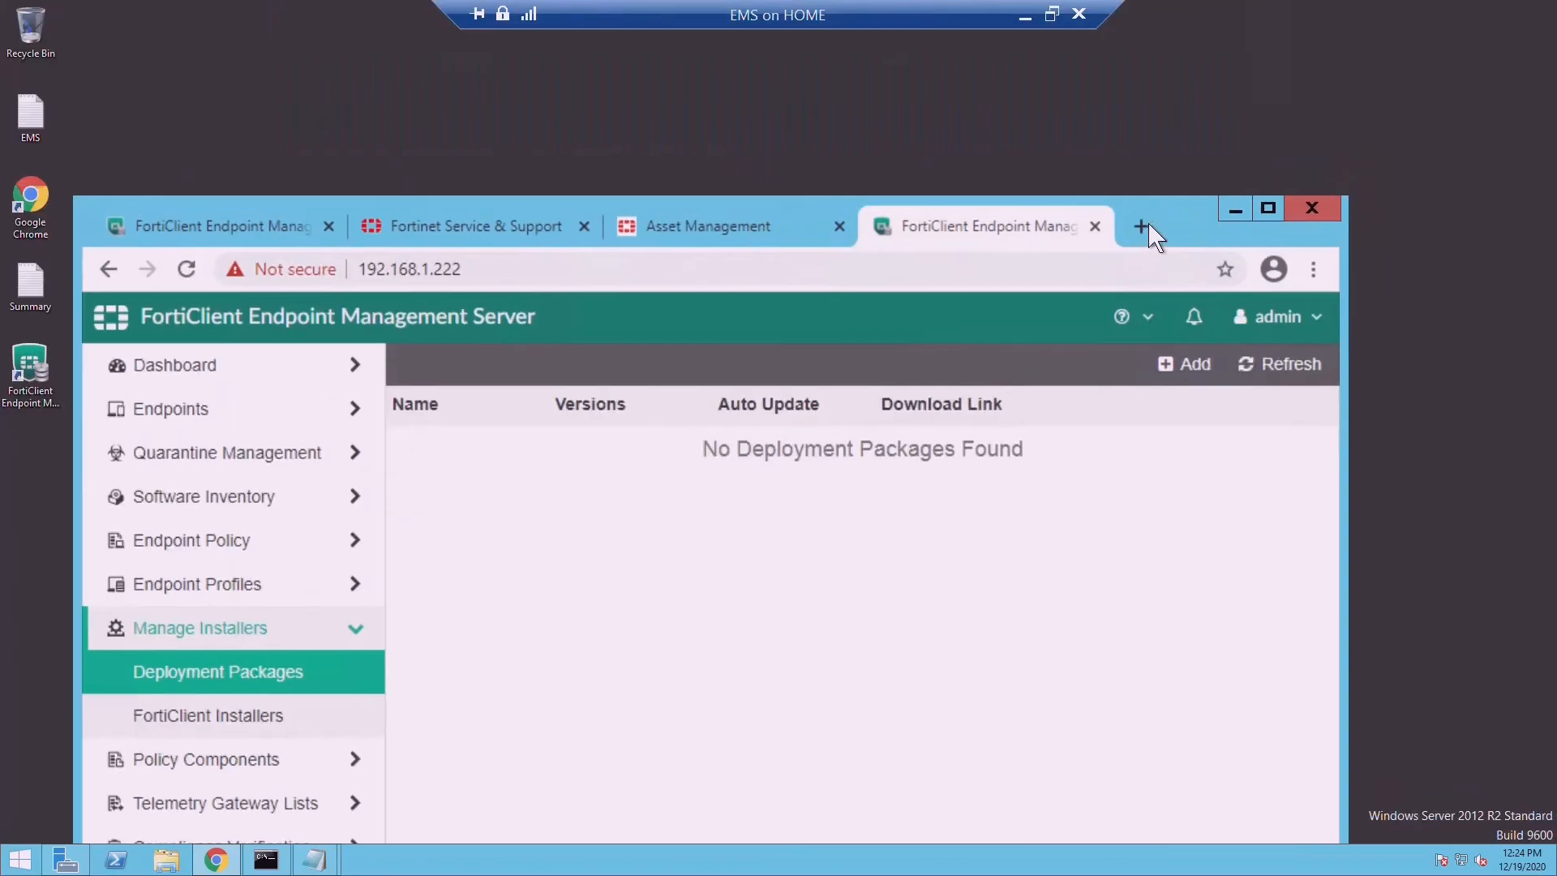
pyautogui.click(1192, 369)
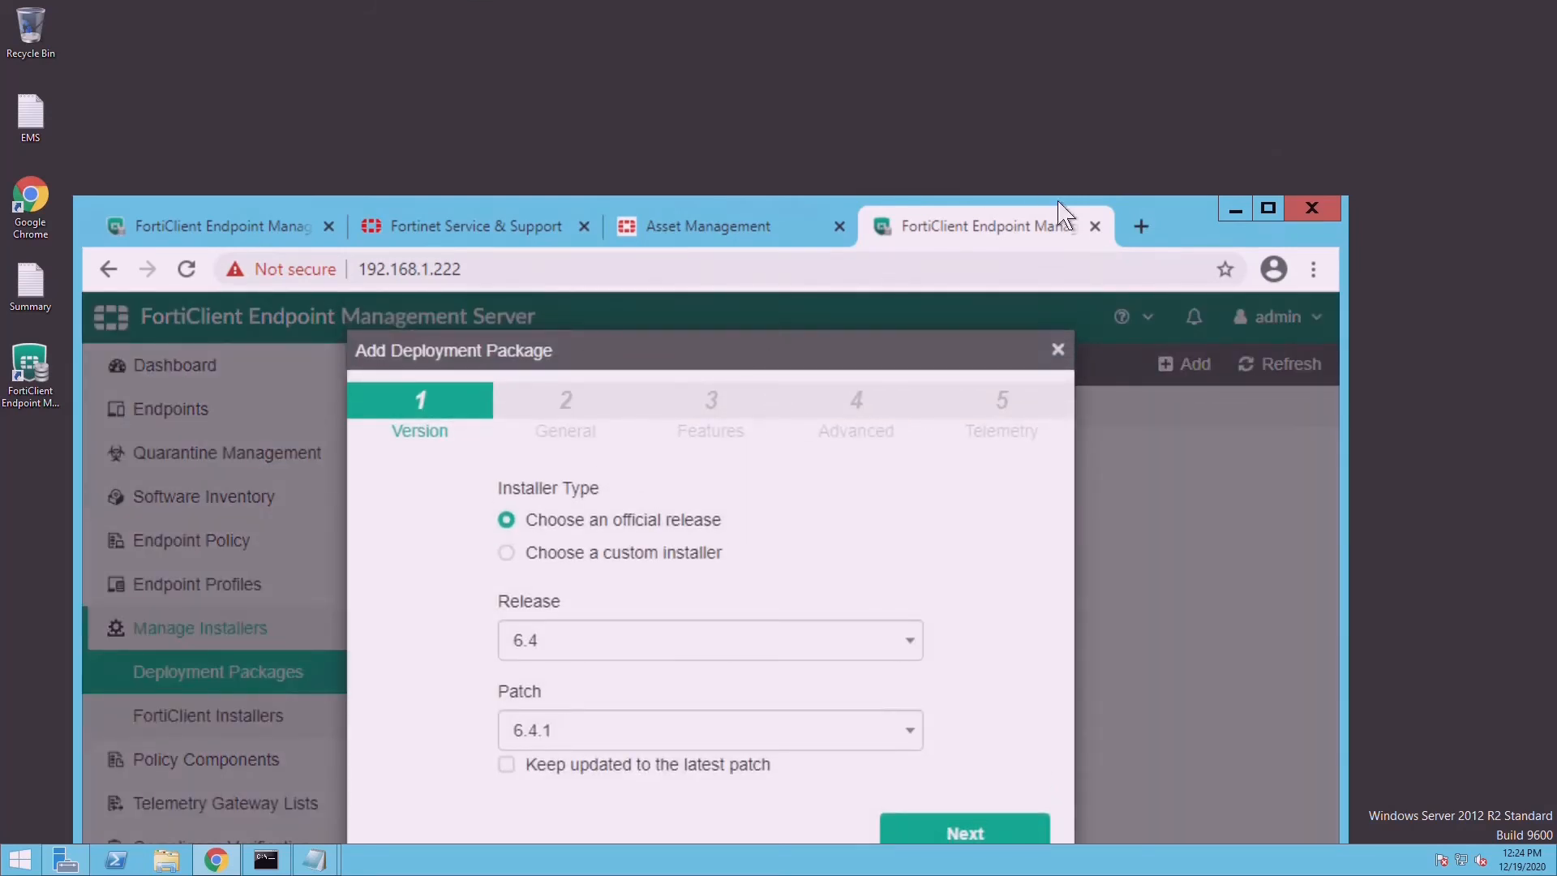
# - Choose FortiClient release 6.2 and name the package 6_2
pyautogui.doubleClick(1199, 224)
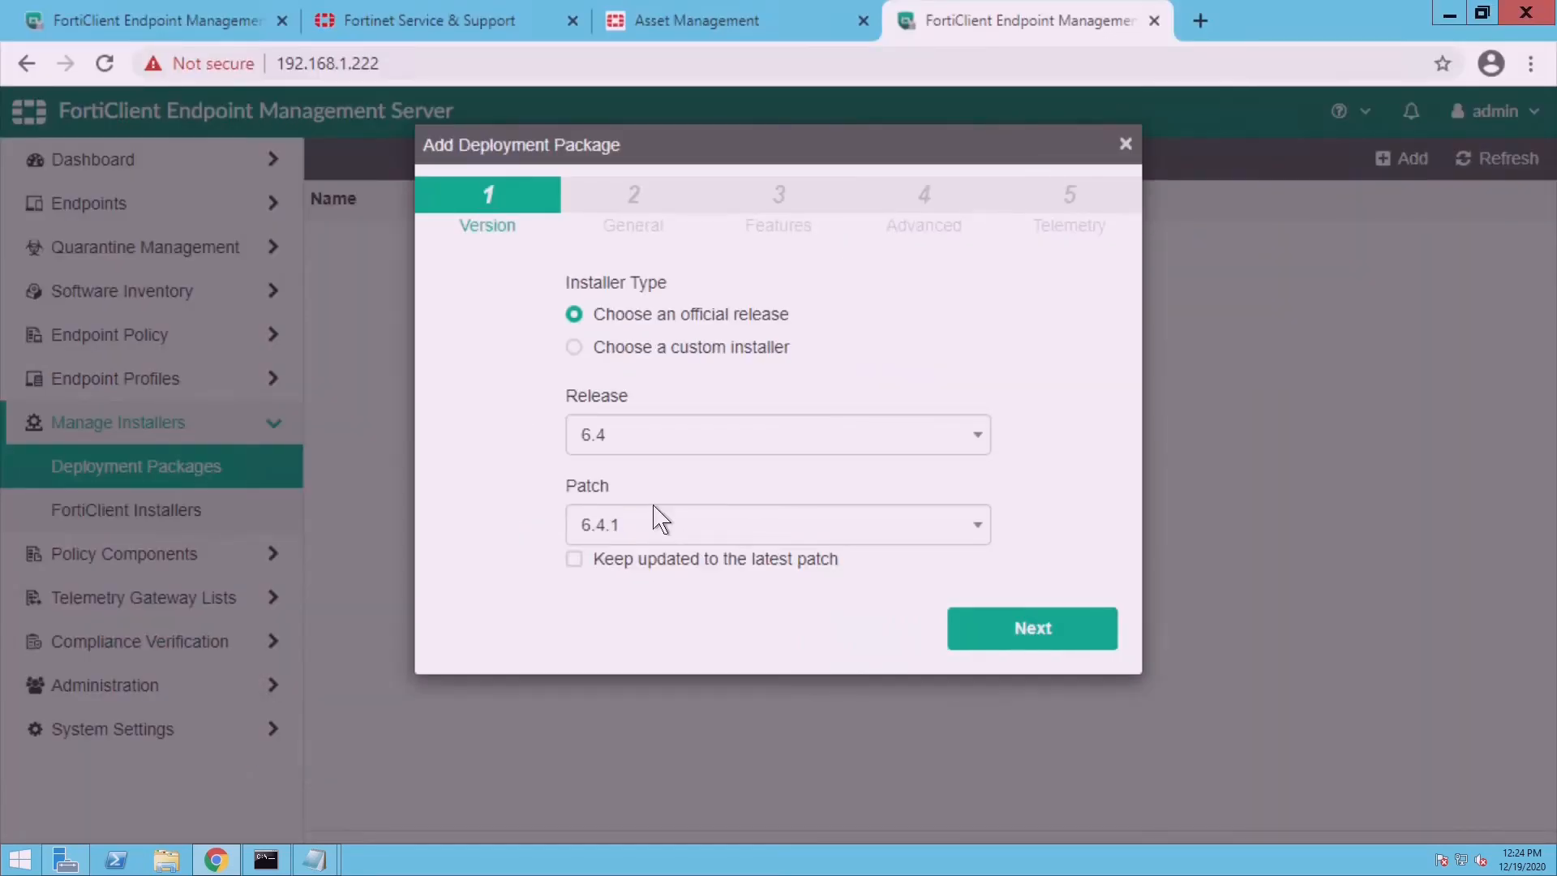
pyautogui.click(695, 456)
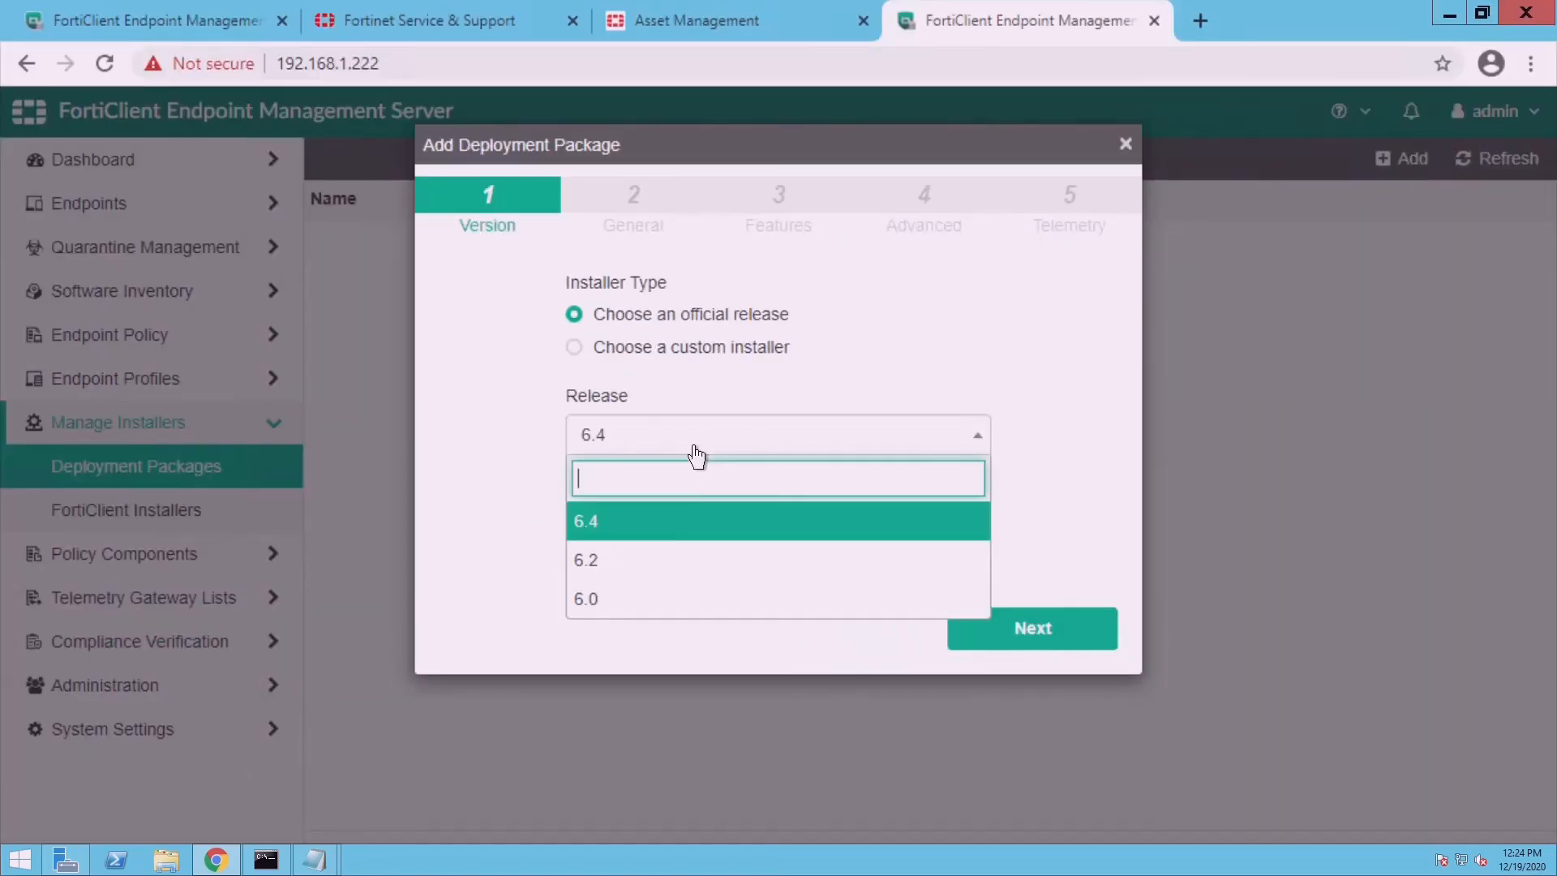
pyautogui.click(648, 568)
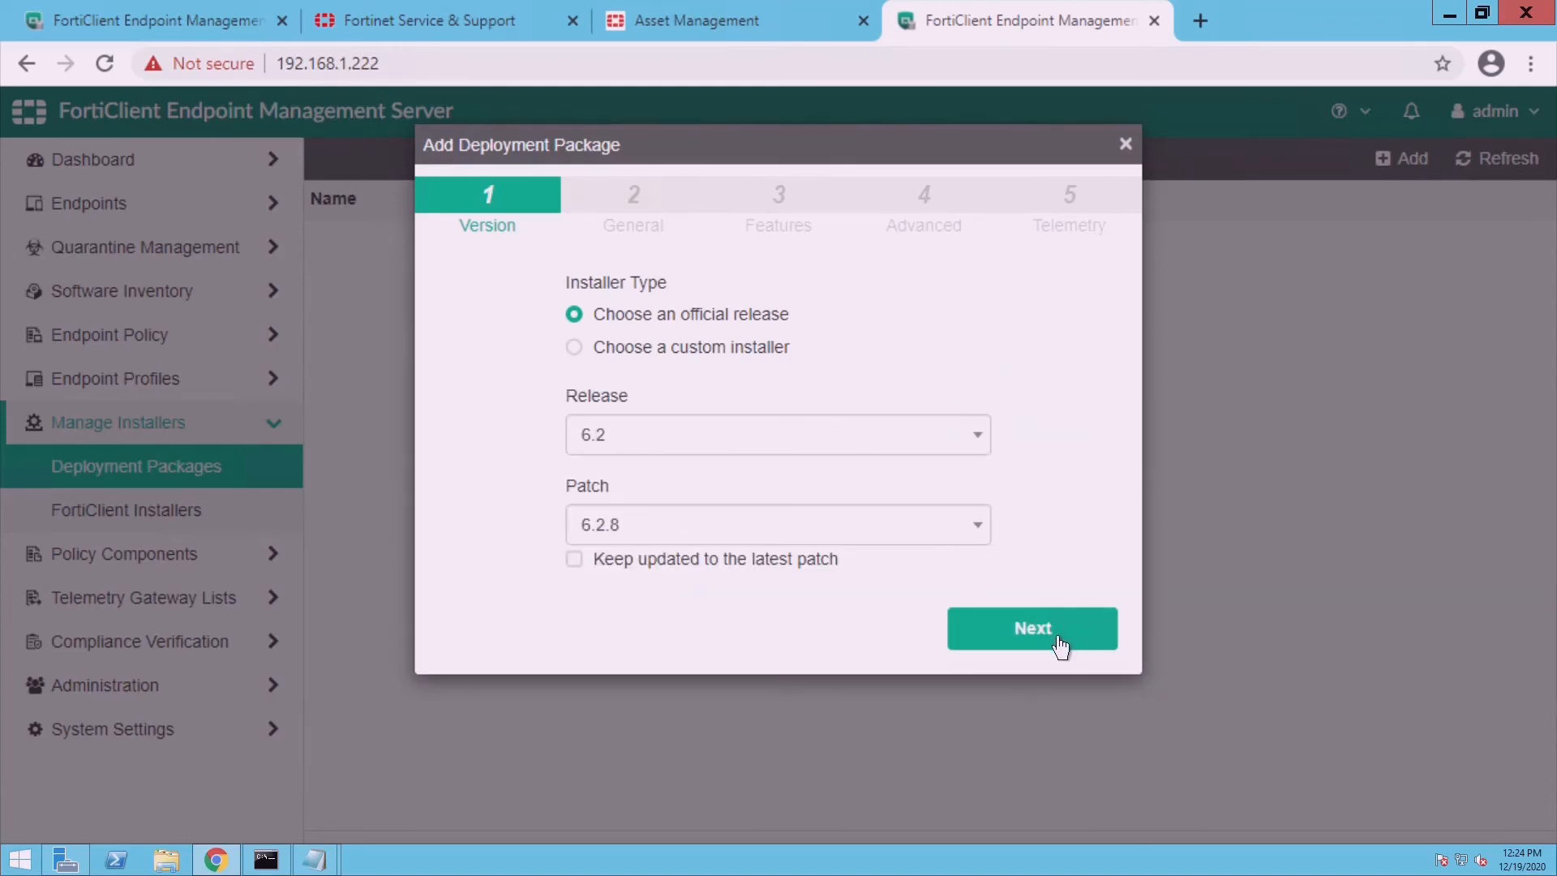
pyautogui.click(1008, 647)
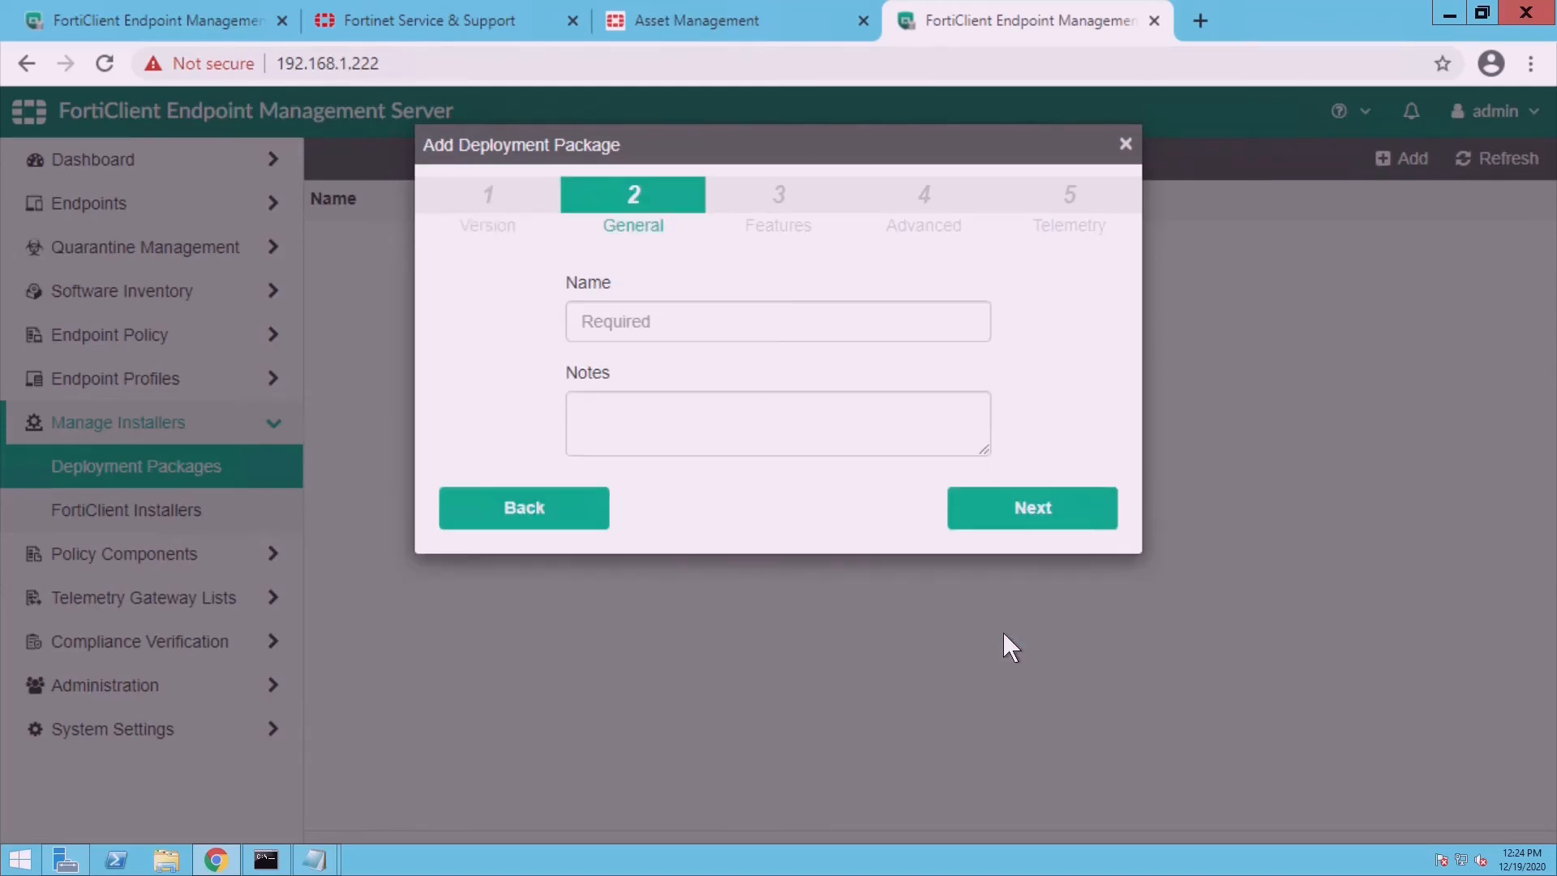
pyautogui.click(681, 341)
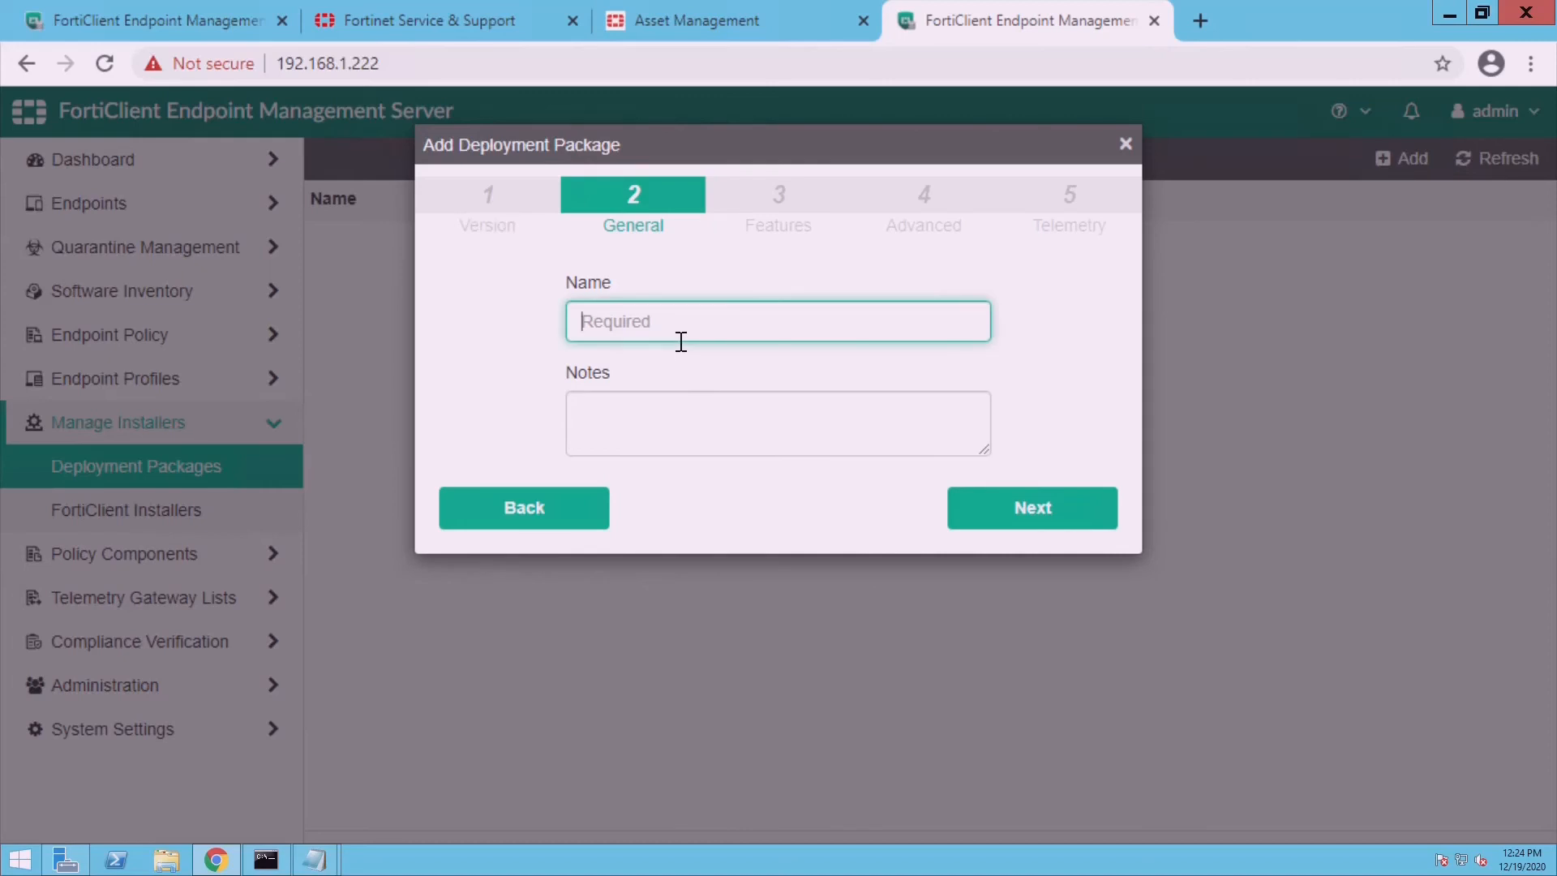
pyautogui.write('6_2')
pyautogui.click(1087, 526)
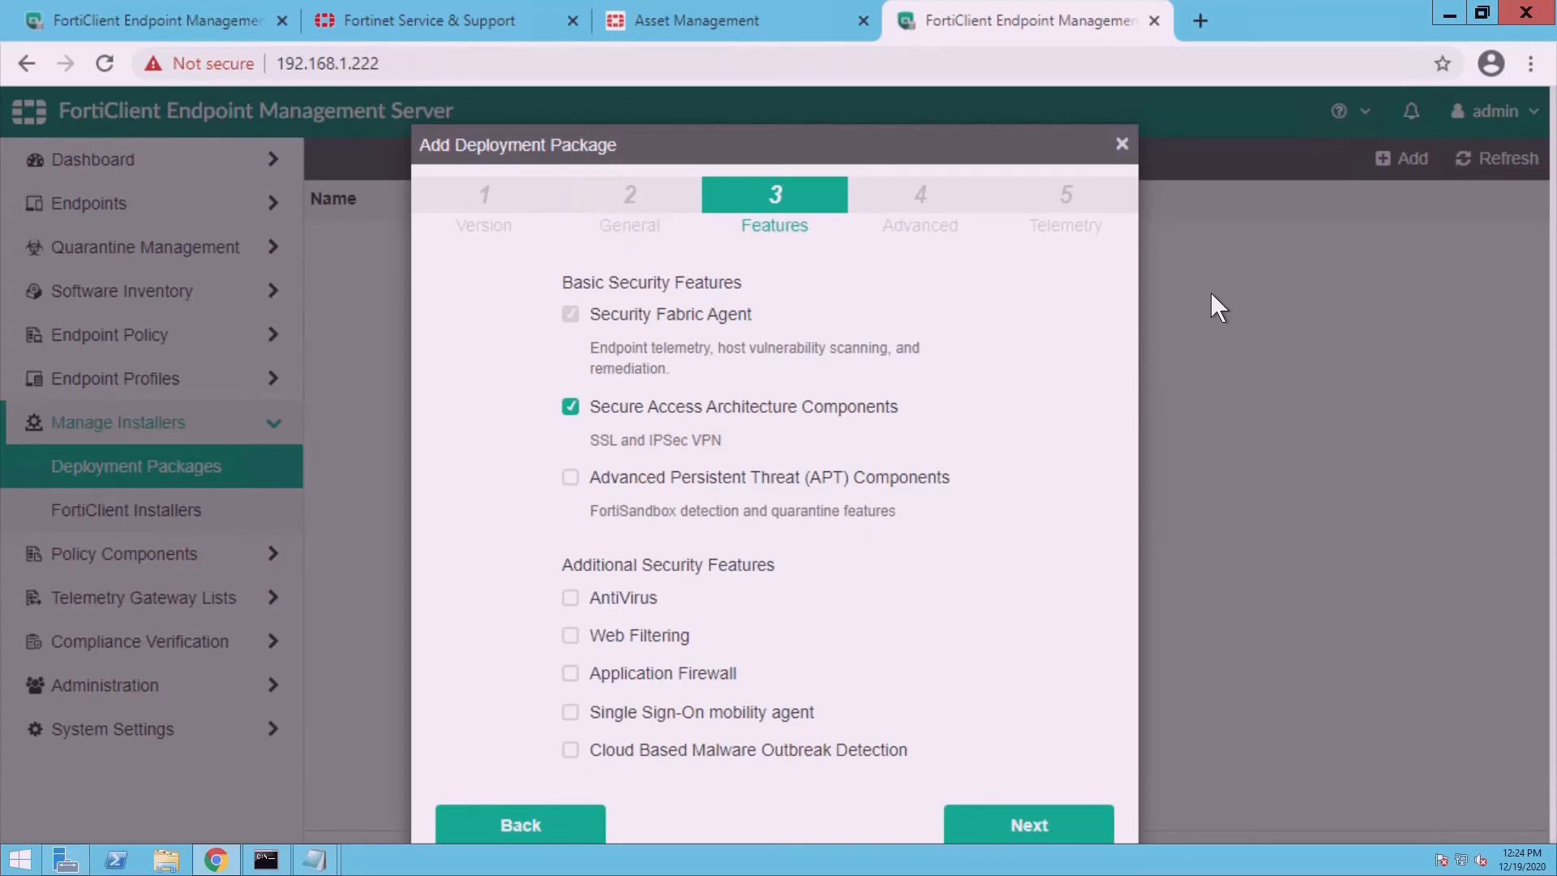
# - Include AntiVirus, Web Filtering, Application Firewall, SSO mobility agent and Cloud Malware Outbreak Detection
pyautogui.click(585, 620)
pyautogui.click(592, 645)
pyautogui.click(587, 678)
pyautogui.click(586, 726)
pyautogui.click(585, 756)
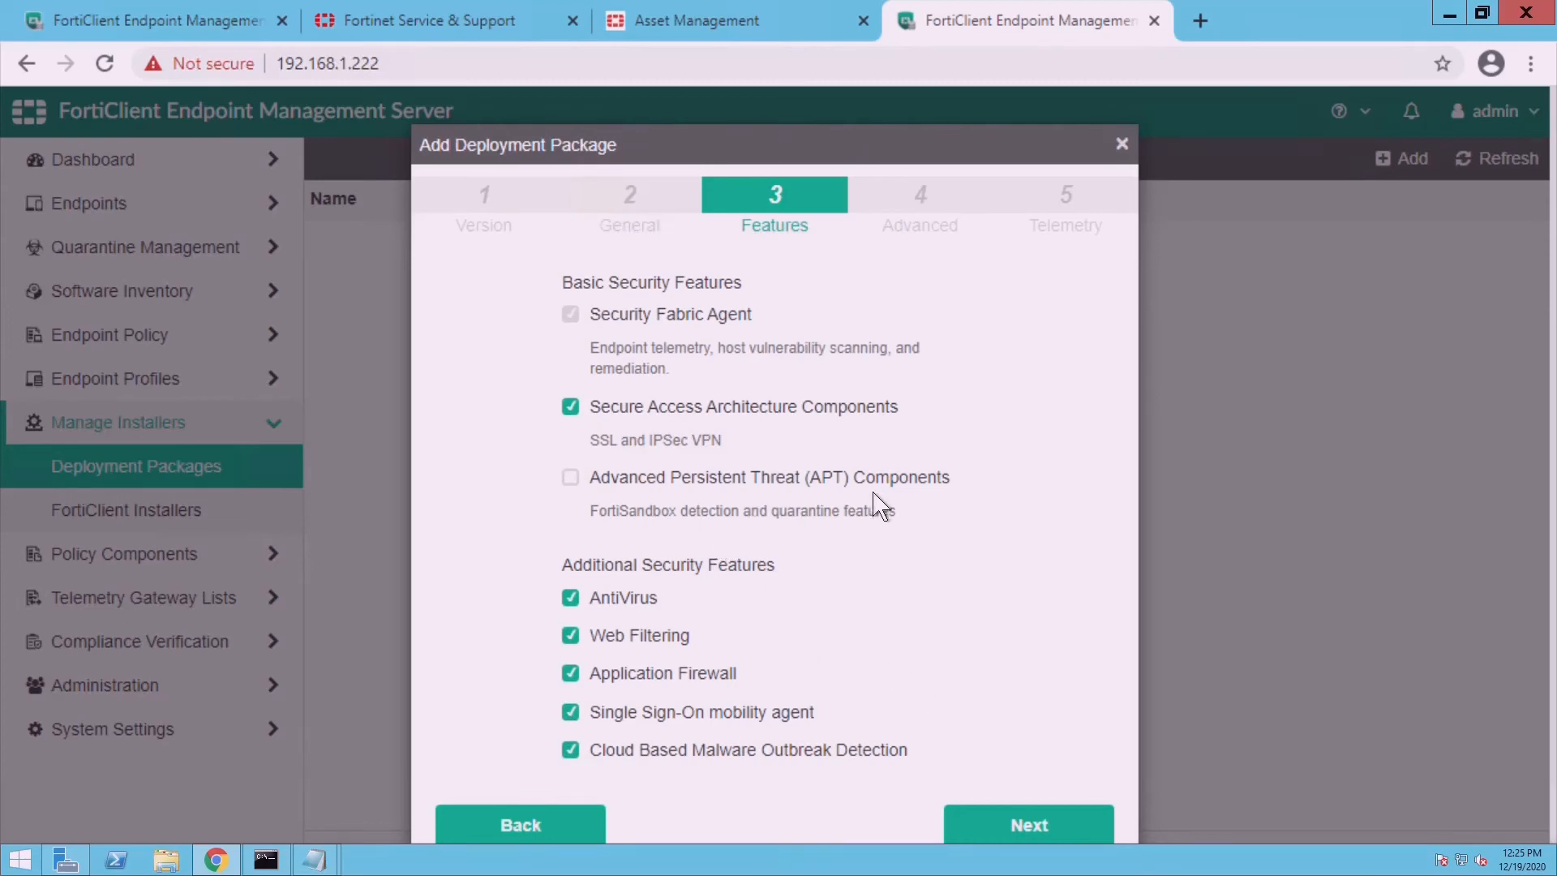
pyautogui.click(1017, 827)
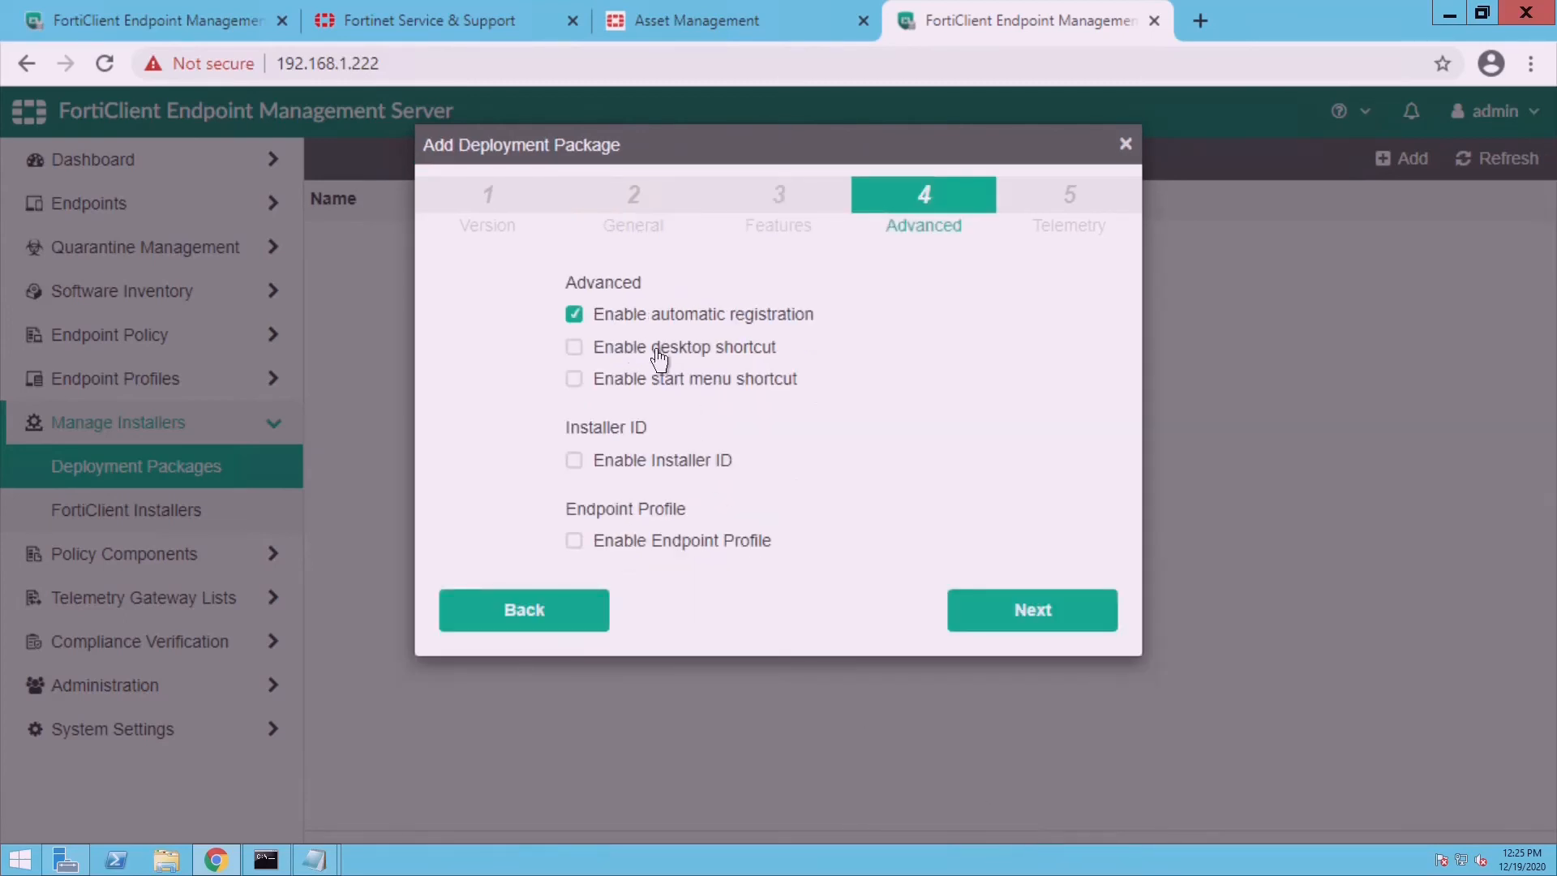
# - Add desktop and start menu shortcuts and attach the EMP endpoint profile
pyautogui.click(589, 349)
pyautogui.click(590, 381)
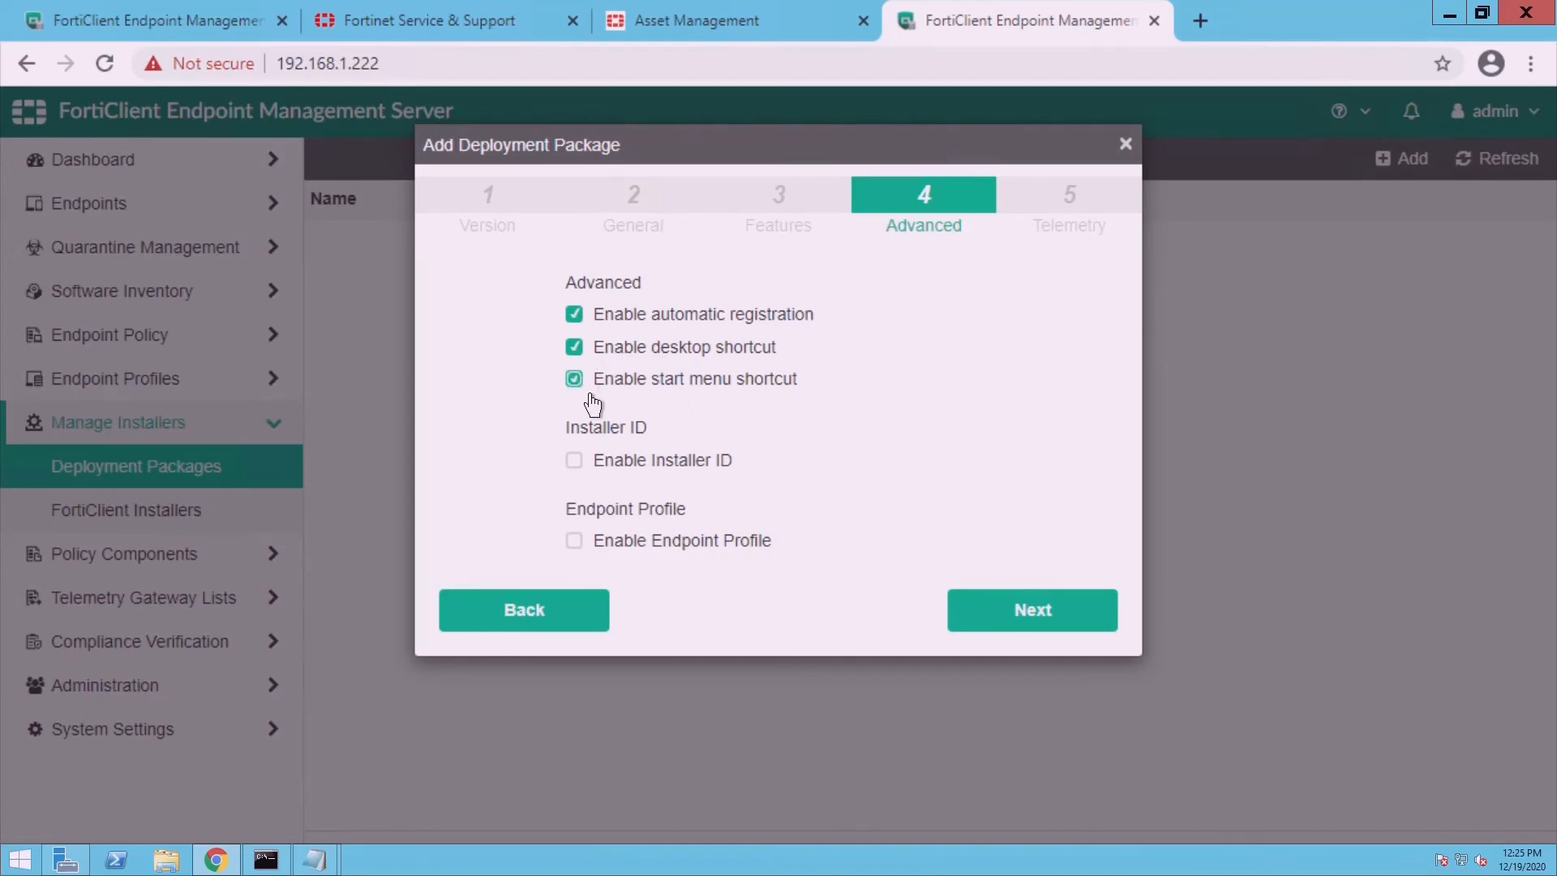
pyautogui.click(590, 544)
pyautogui.click(812, 587)
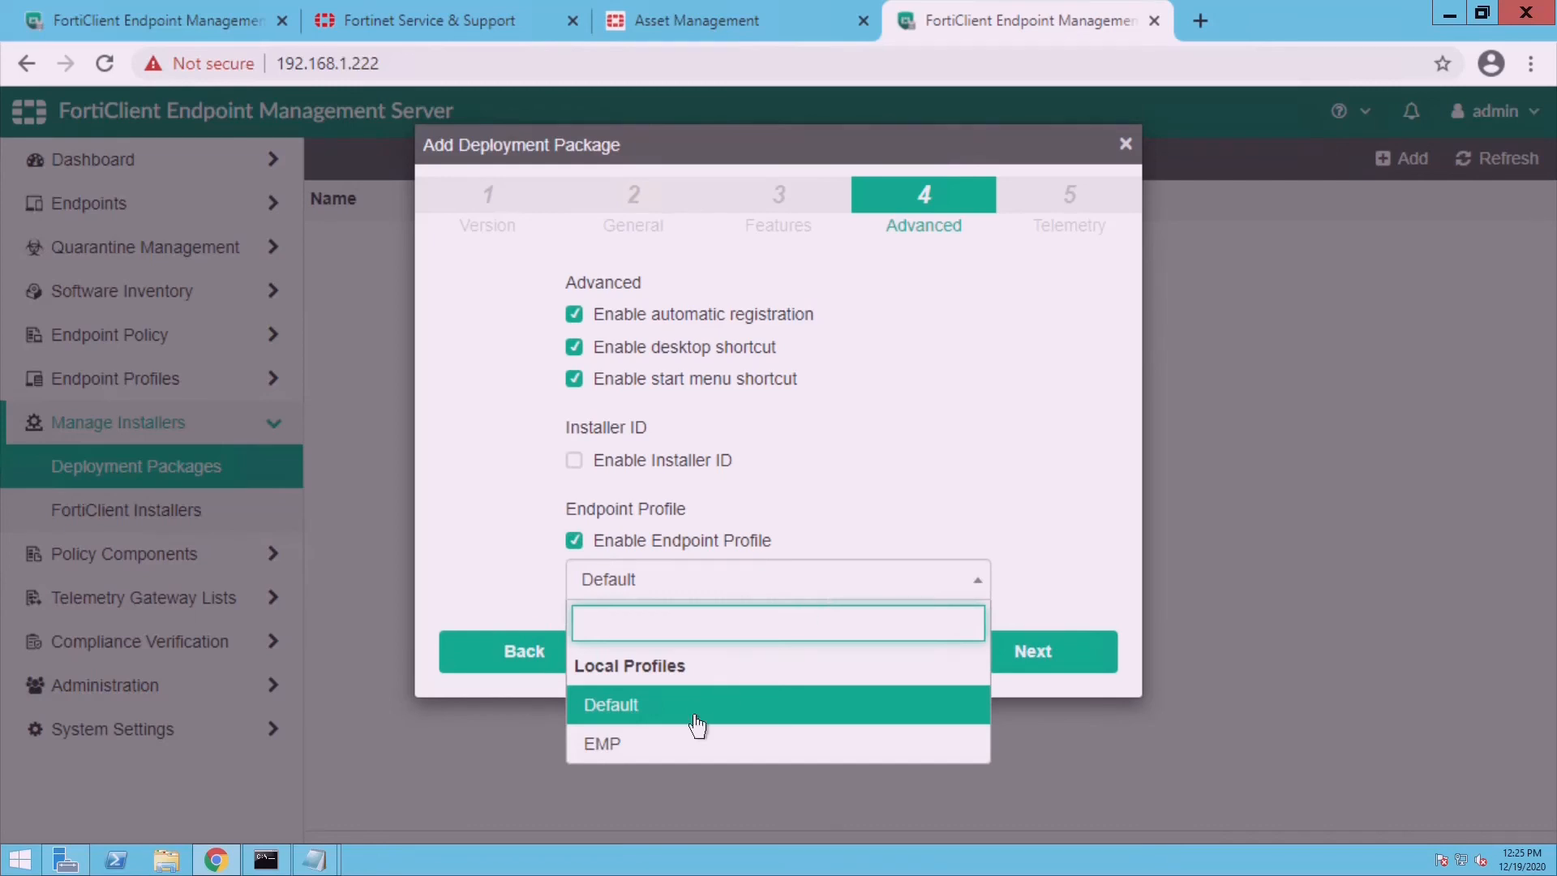
pyautogui.click(686, 760)
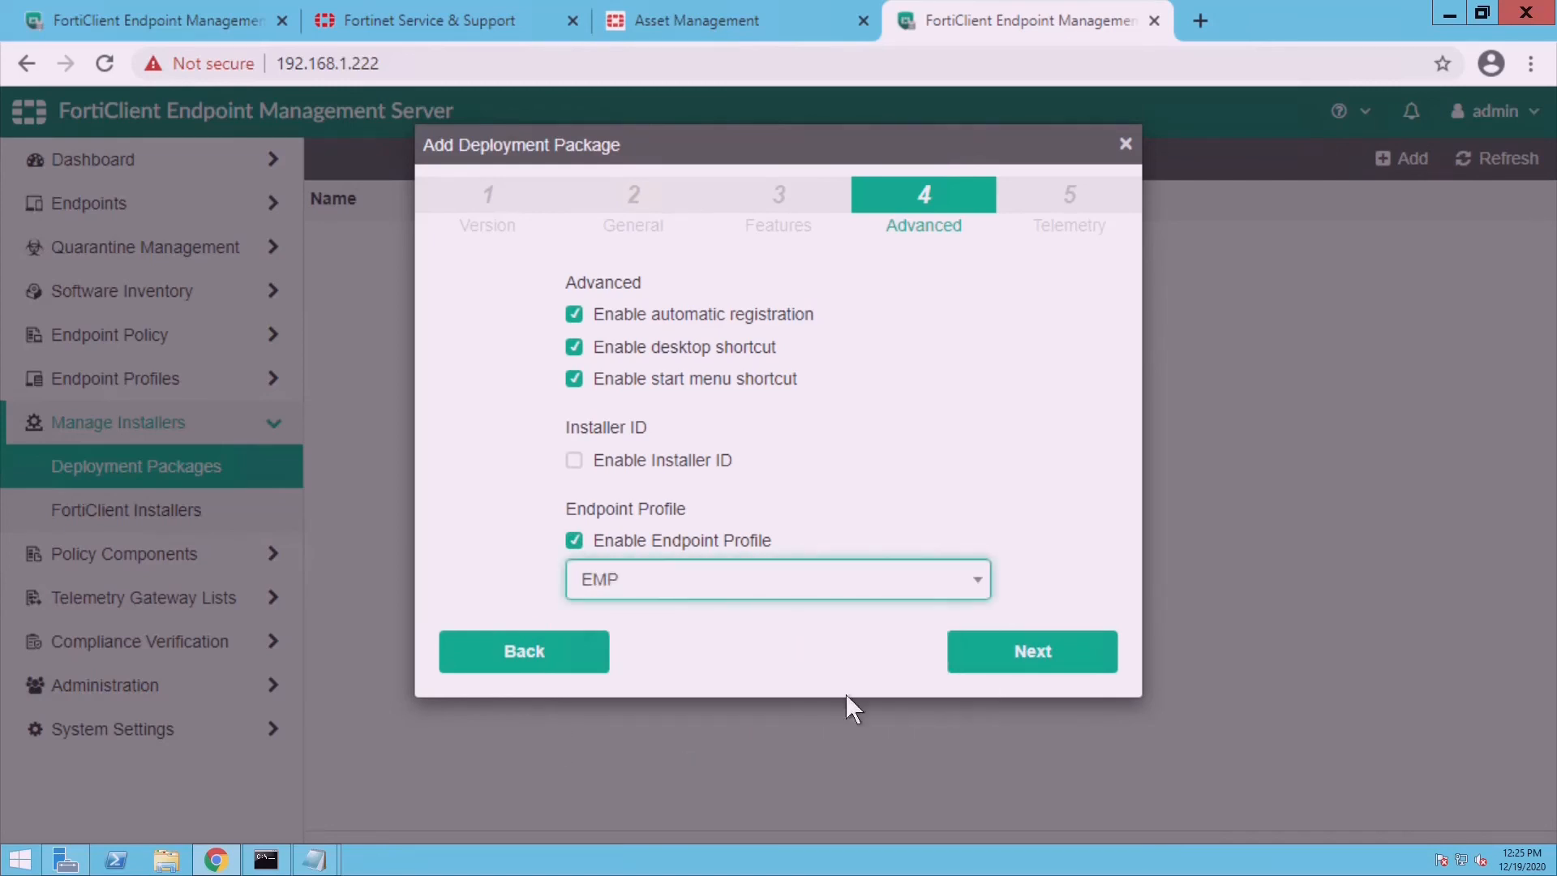
pyautogui.click(1033, 655)
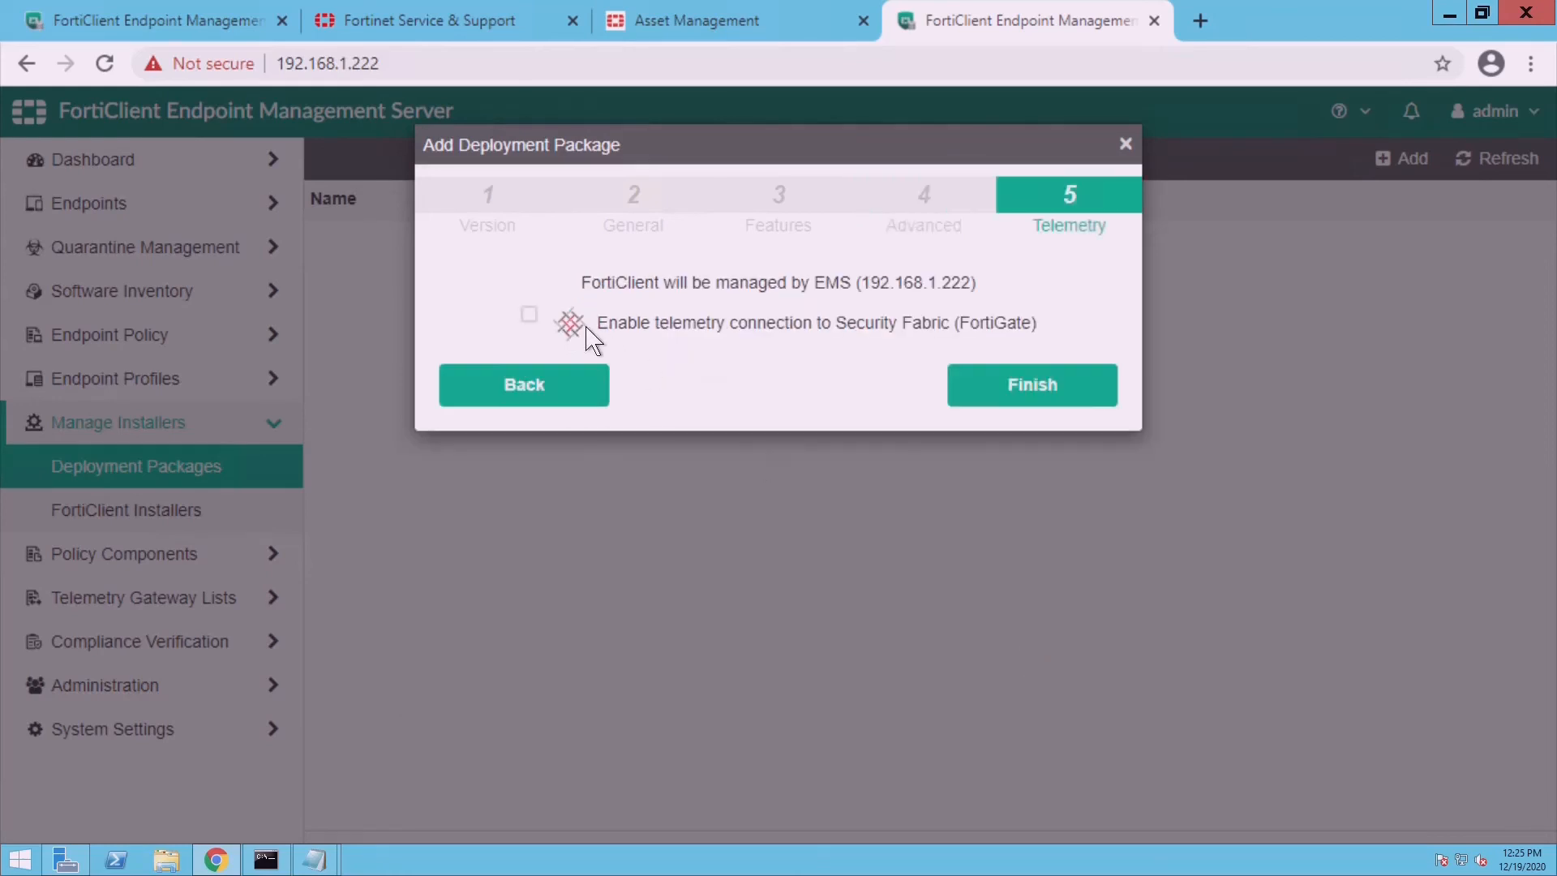
# - Enable telemetry with the EMS gateway list and finish the package
pyautogui.click(542, 331)
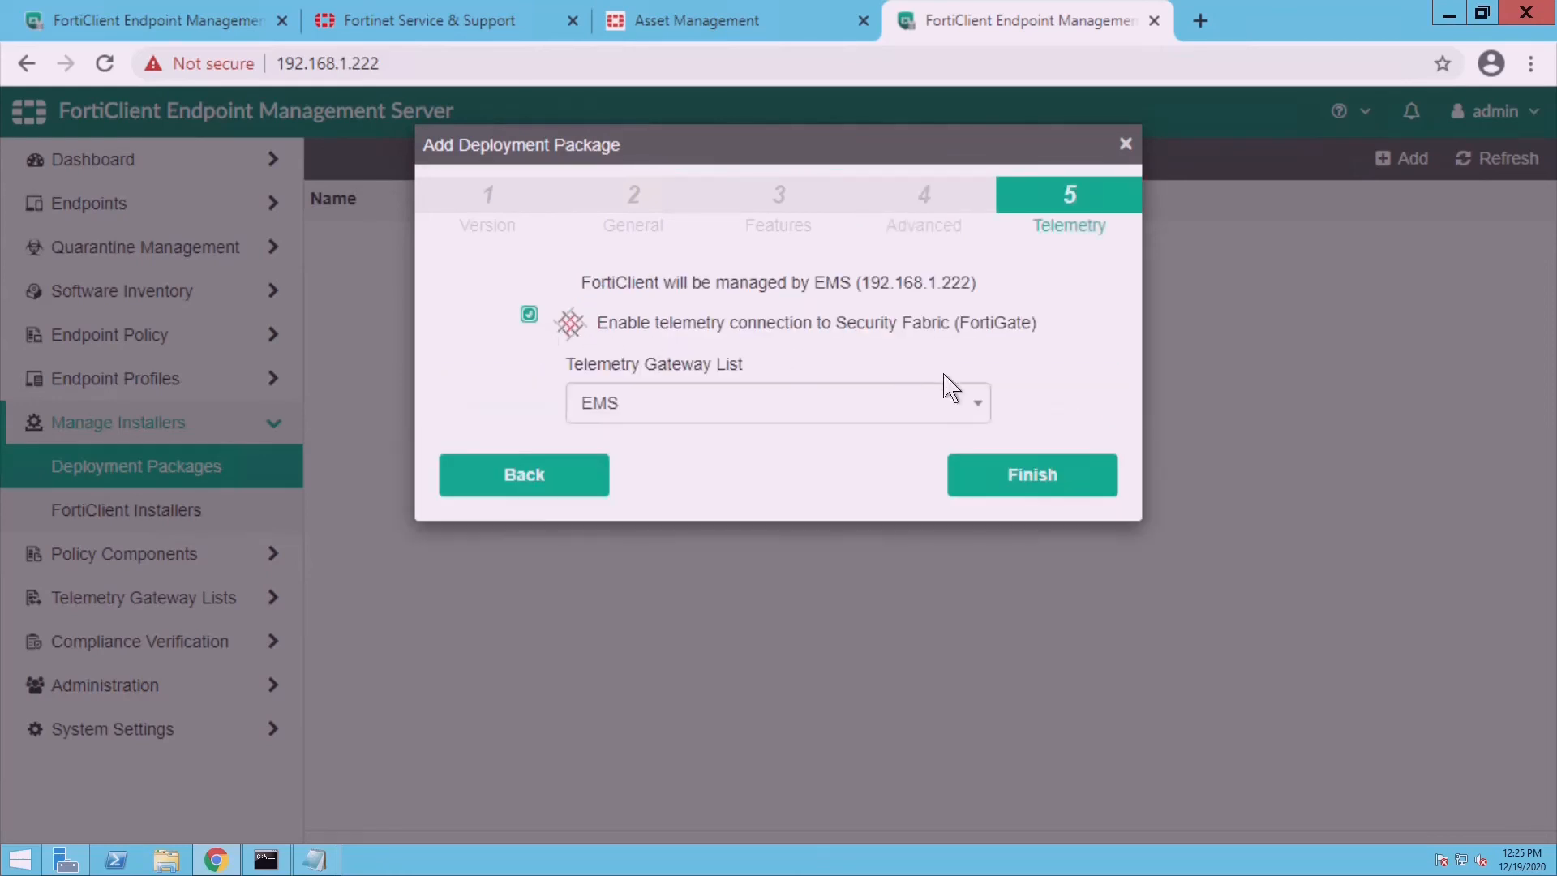
pyautogui.click(884, 419)
pyautogui.click(884, 423)
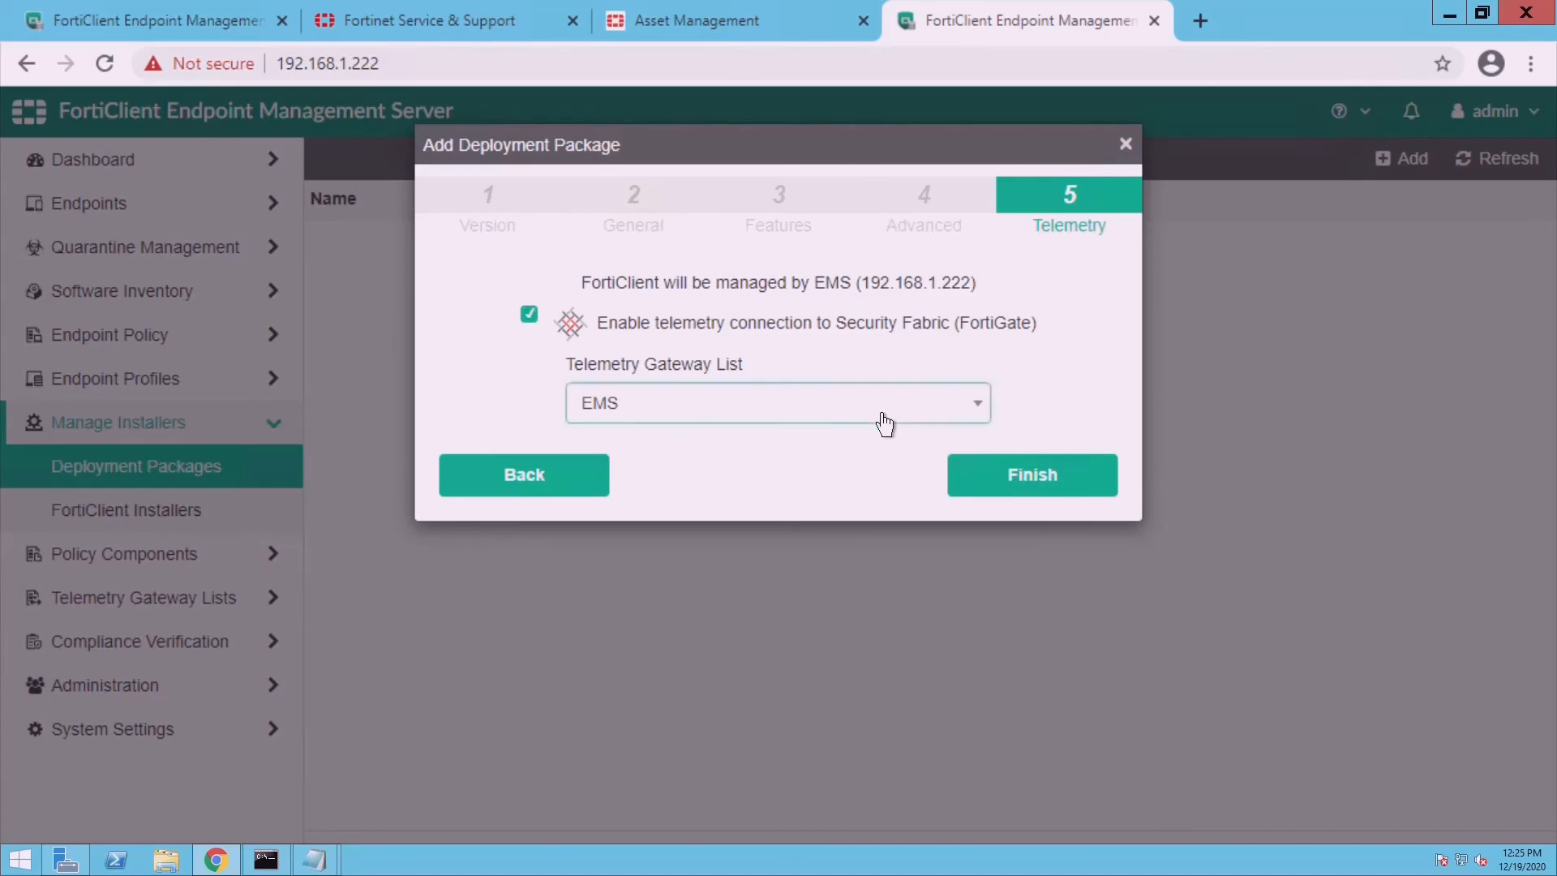
pyautogui.click(1058, 478)
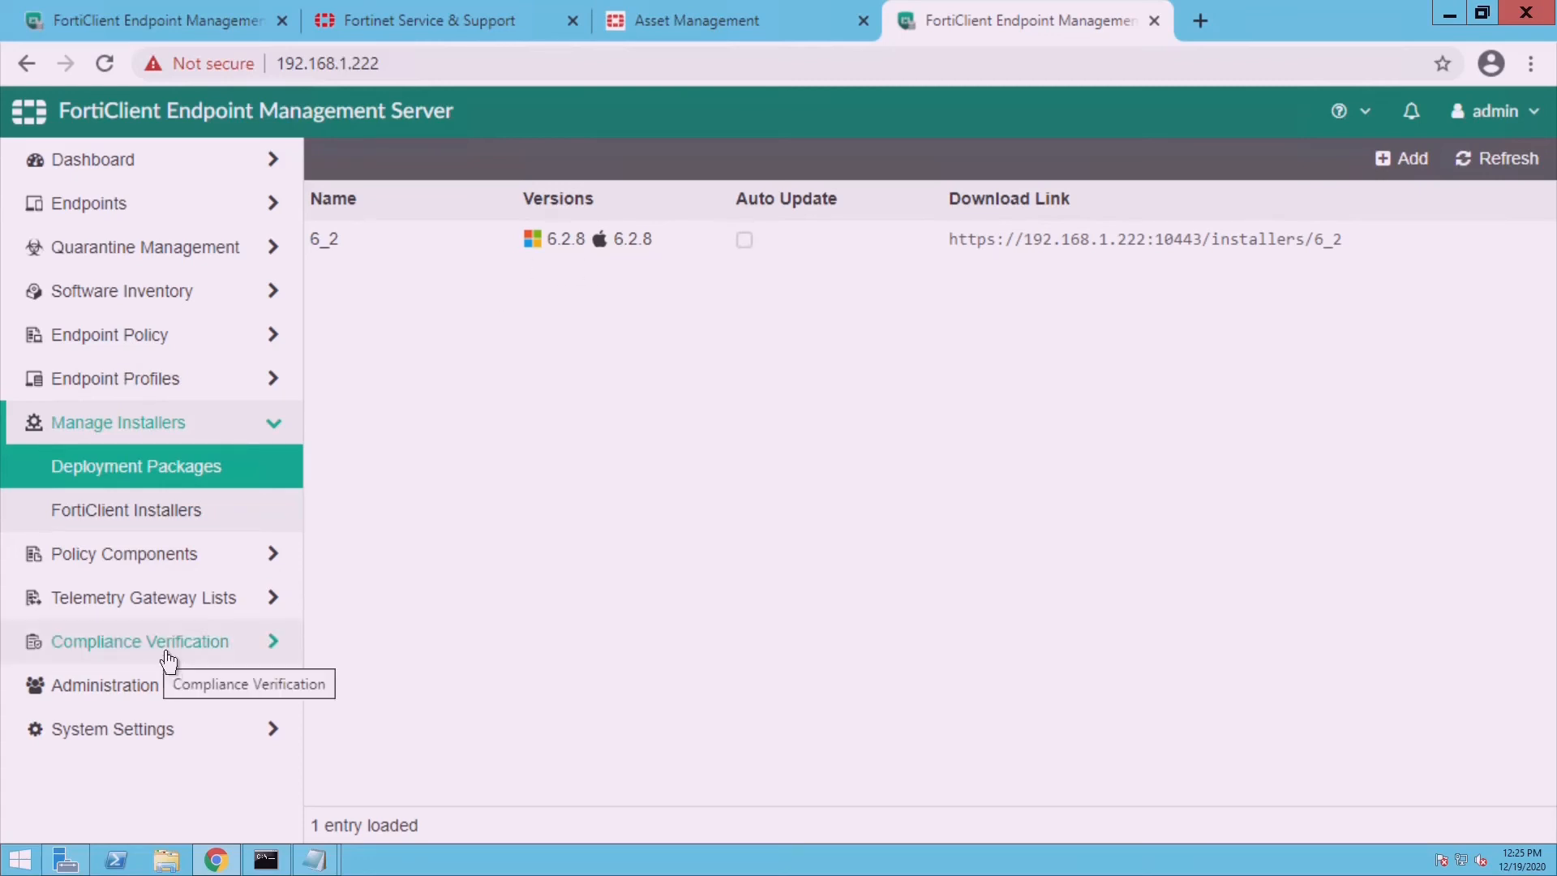
# - Create a new endpoint policy named EMP_policy for the lab.local domain
pyautogui.click(167, 554)
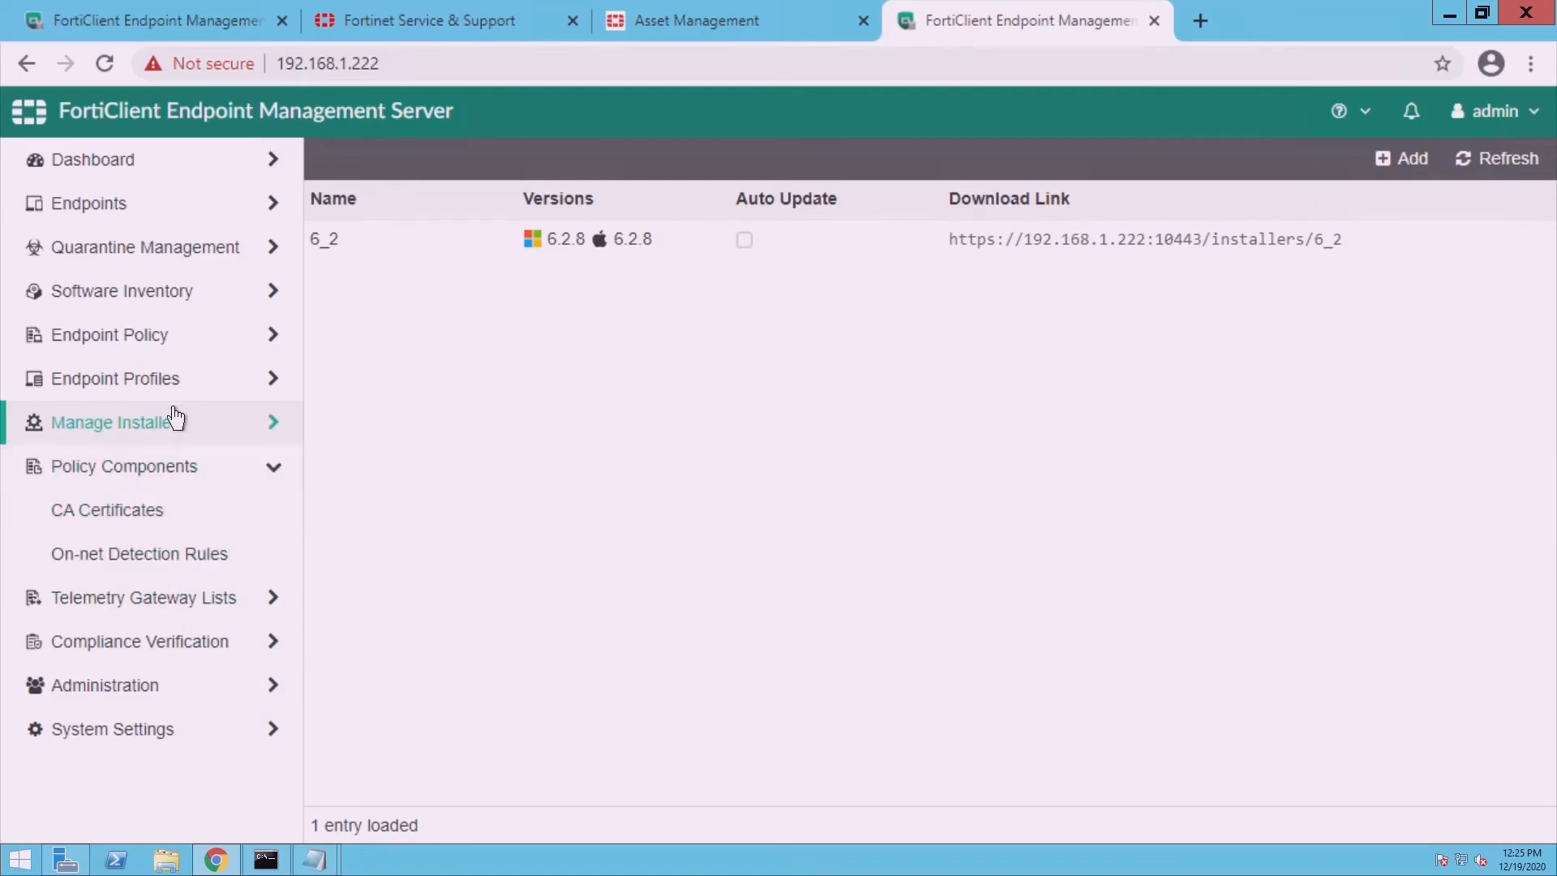
pyautogui.click(173, 337)
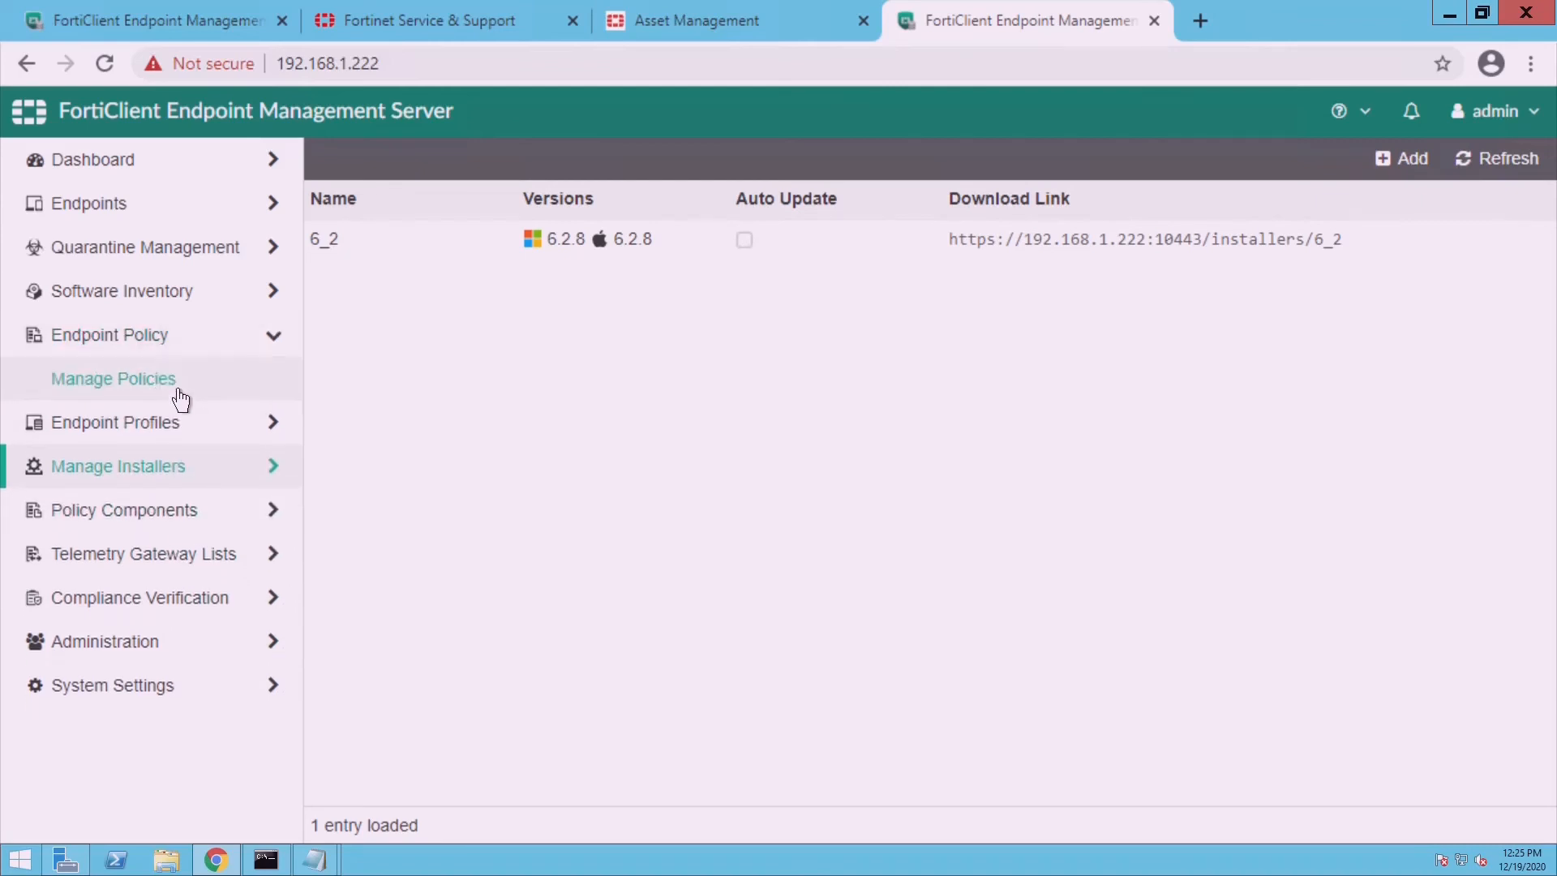
pyautogui.click(178, 393)
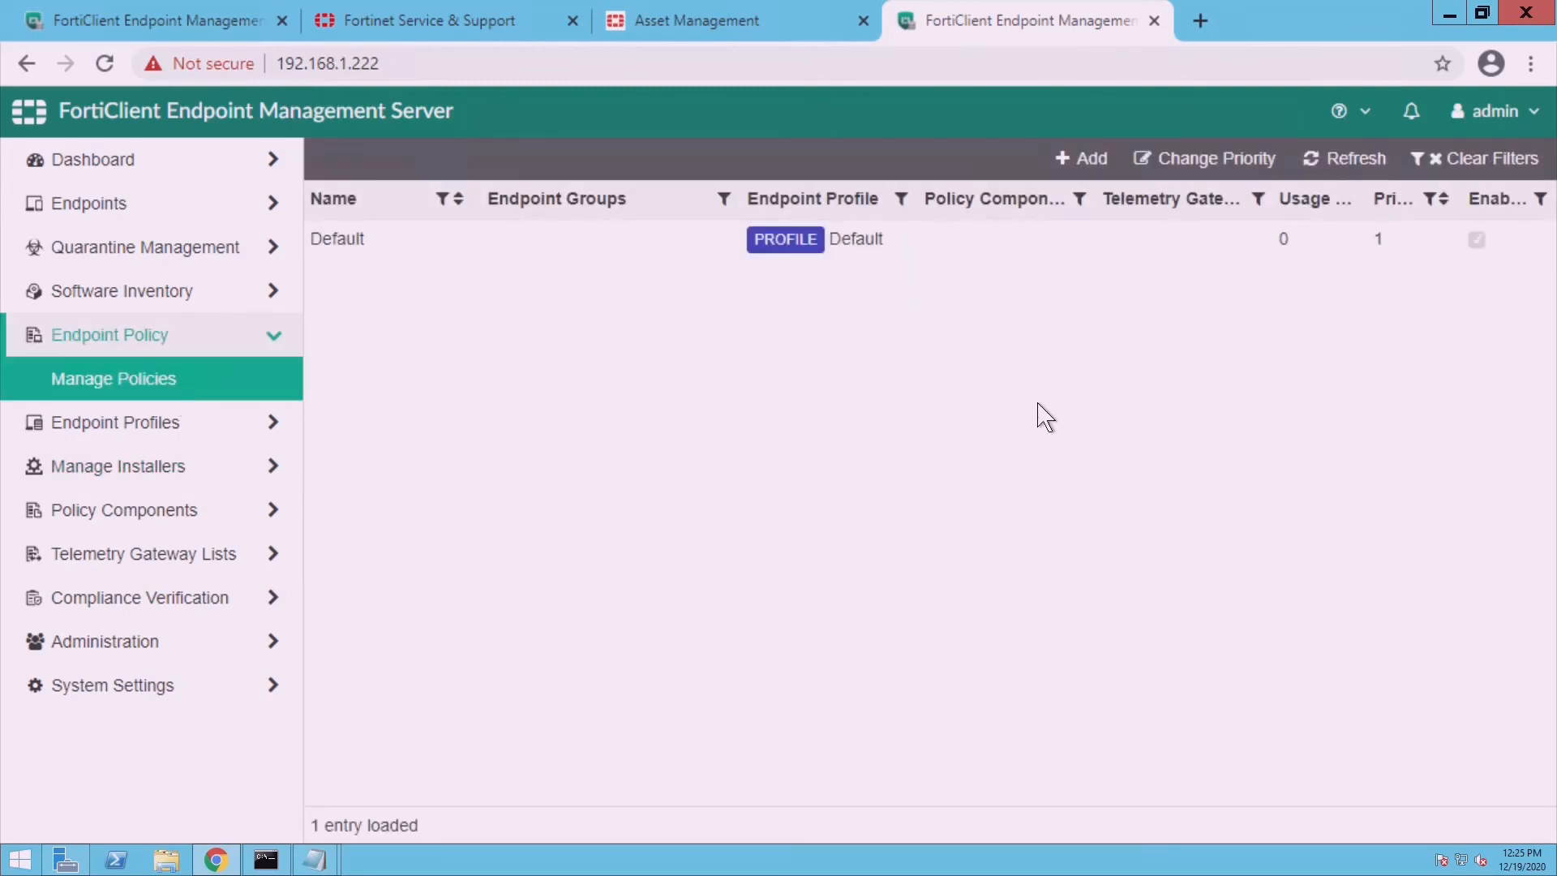
pyautogui.click(1110, 174)
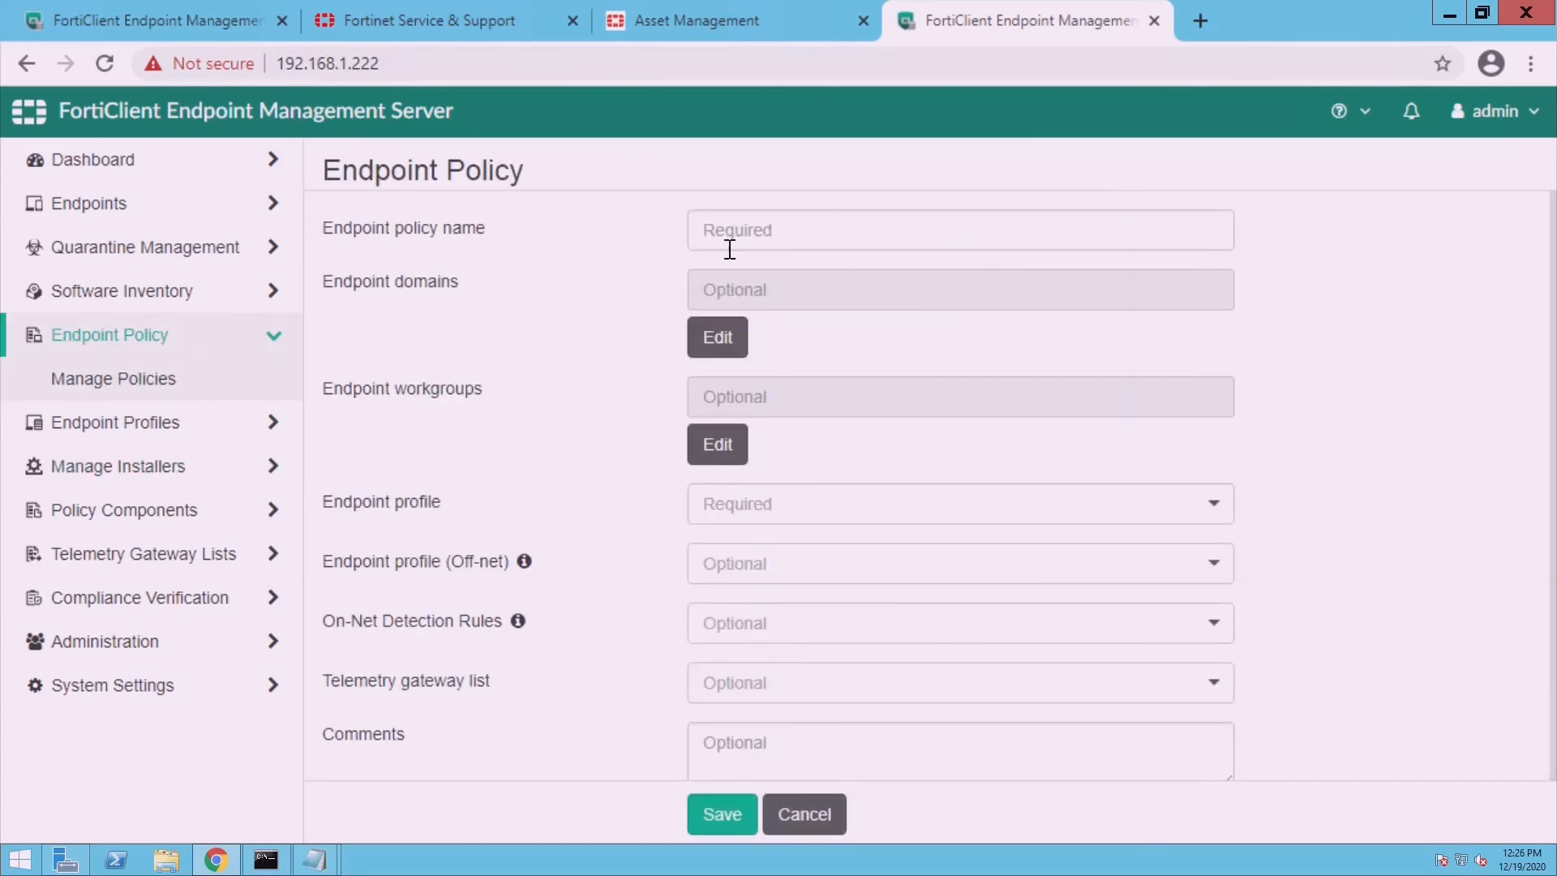
pyautogui.click(728, 244)
pyautogui.write('EM')
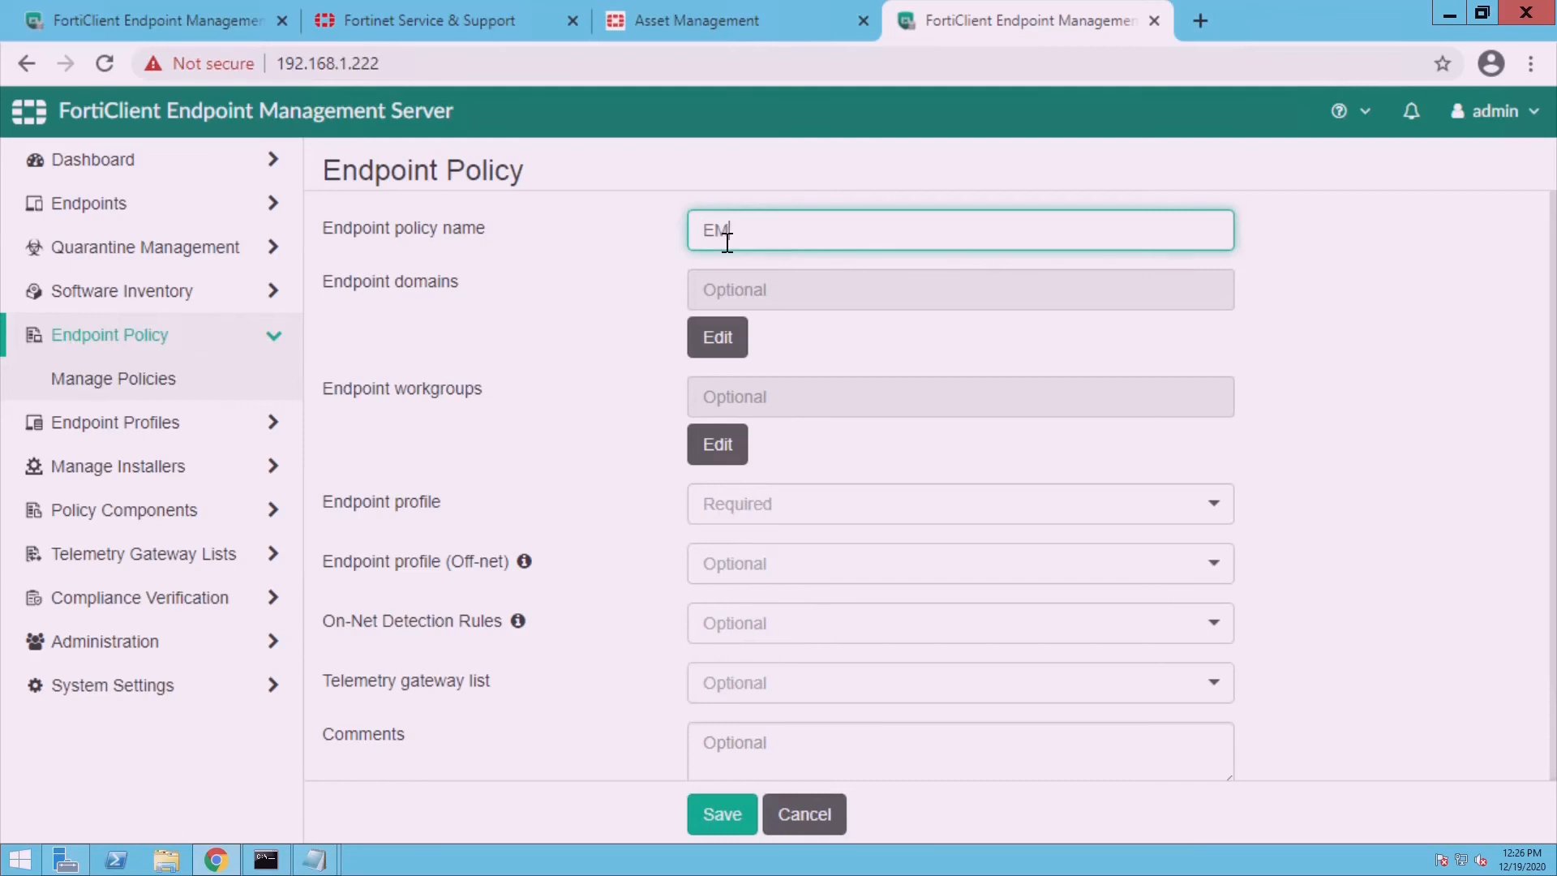
pyautogui.write('P_policy')
pyautogui.click(726, 347)
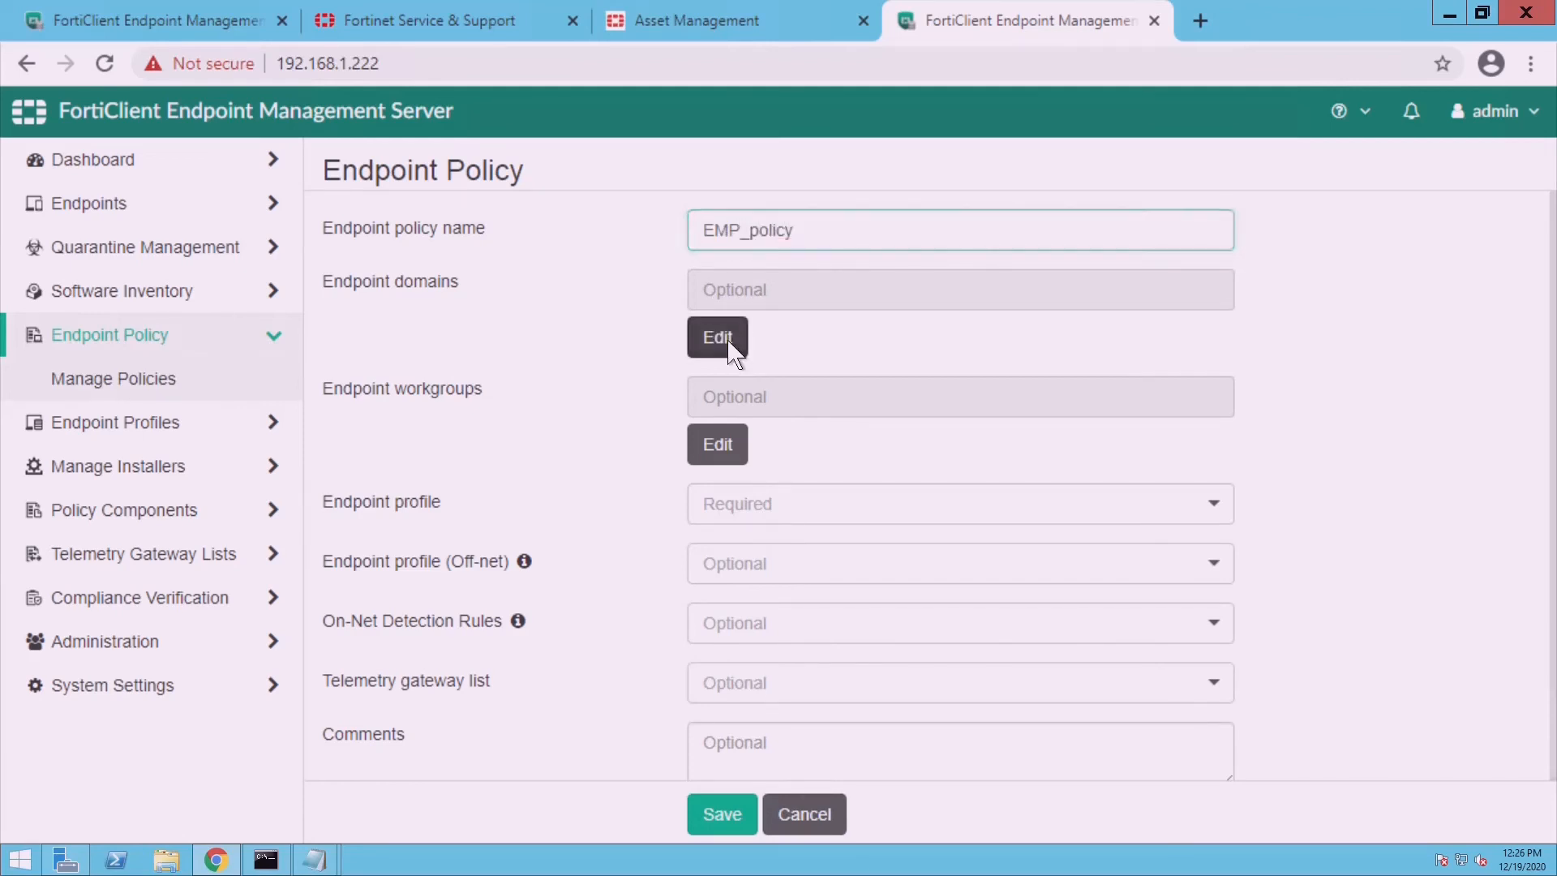
pyautogui.click(497, 216)
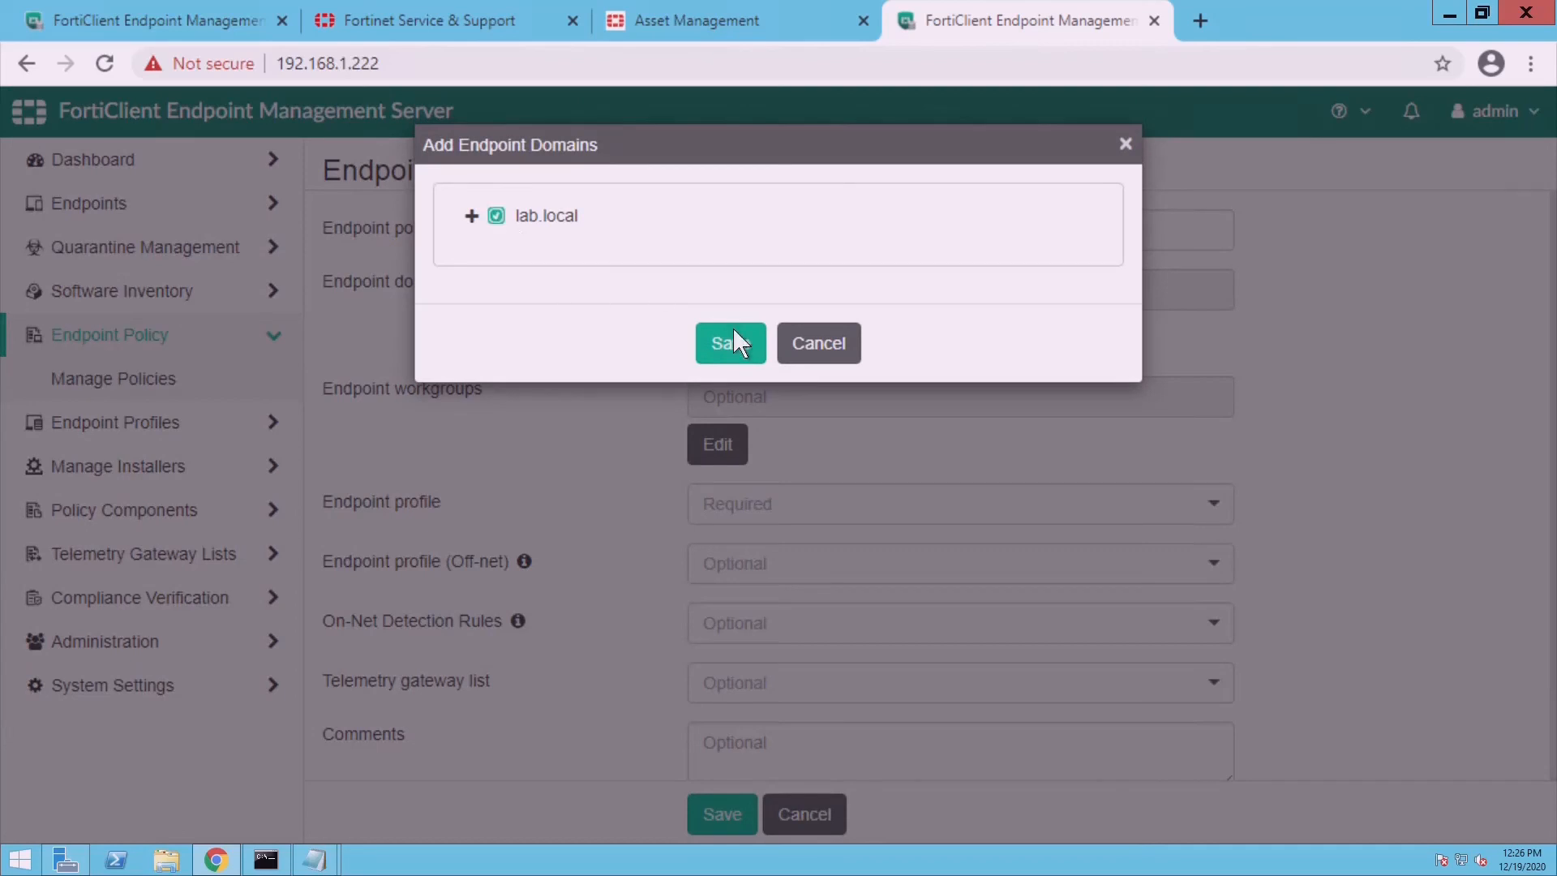
pyautogui.click(736, 352)
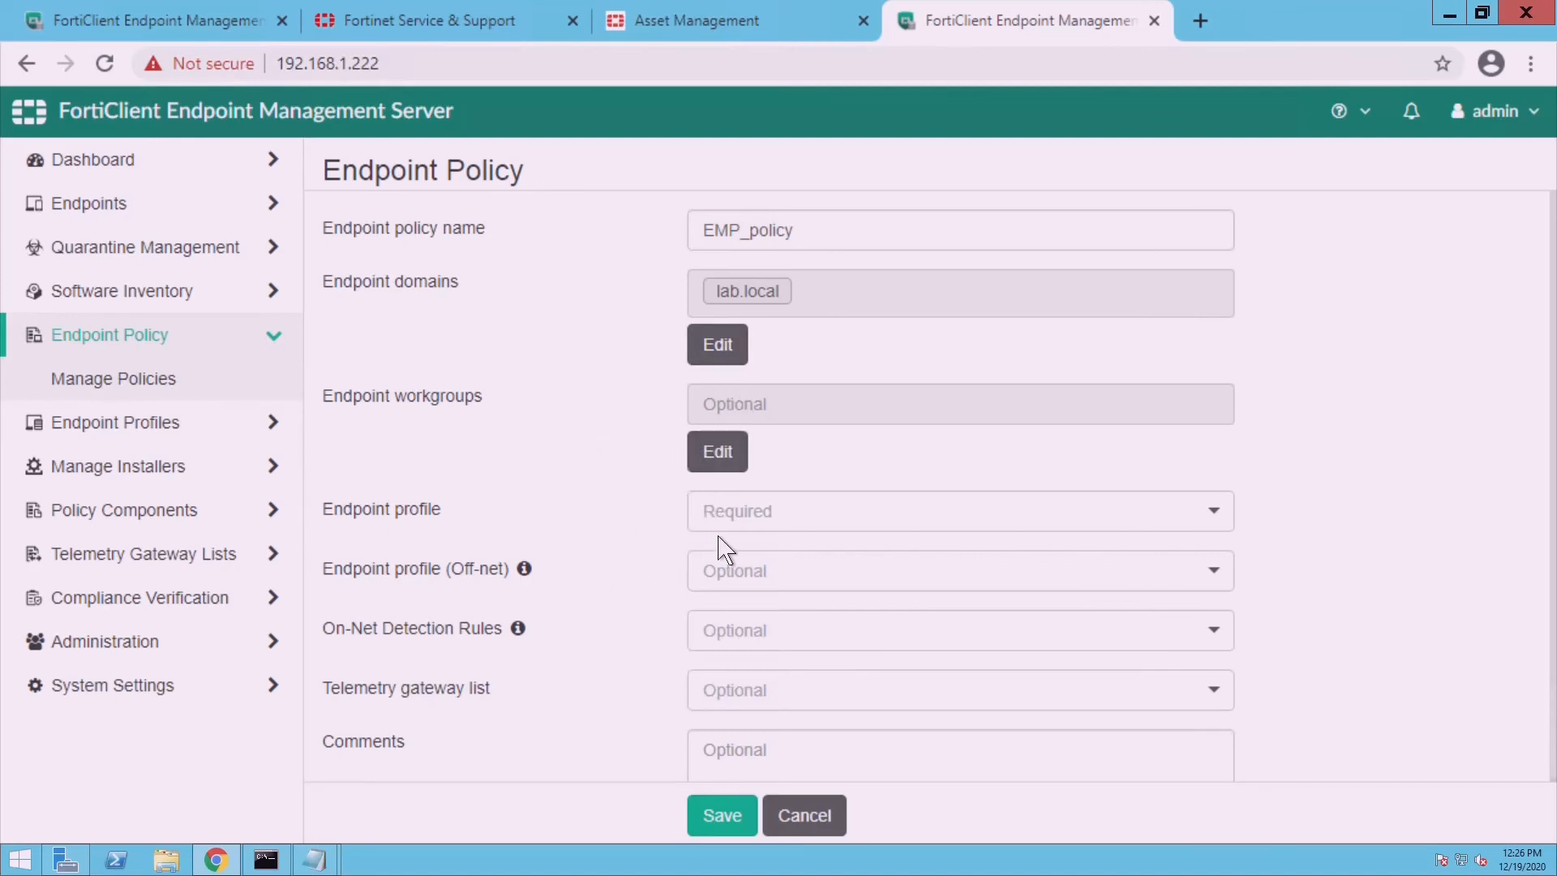
# - Set endpoint profile EMP, off-net profile Default, telemetry gateway EMS, and save the policy
pyautogui.click(794, 526)
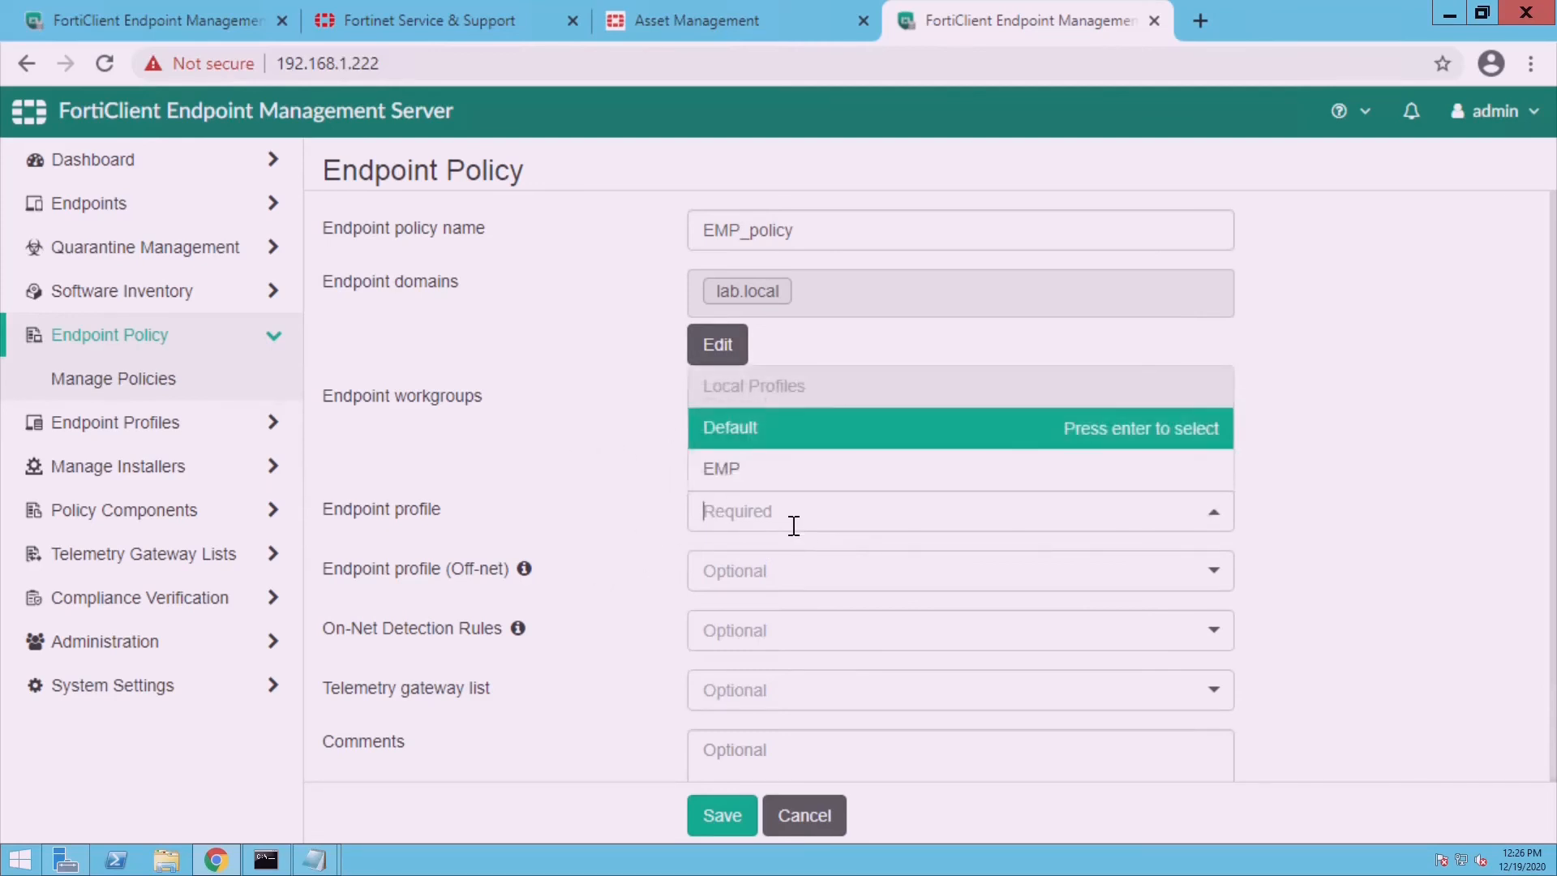
pyautogui.click(760, 485)
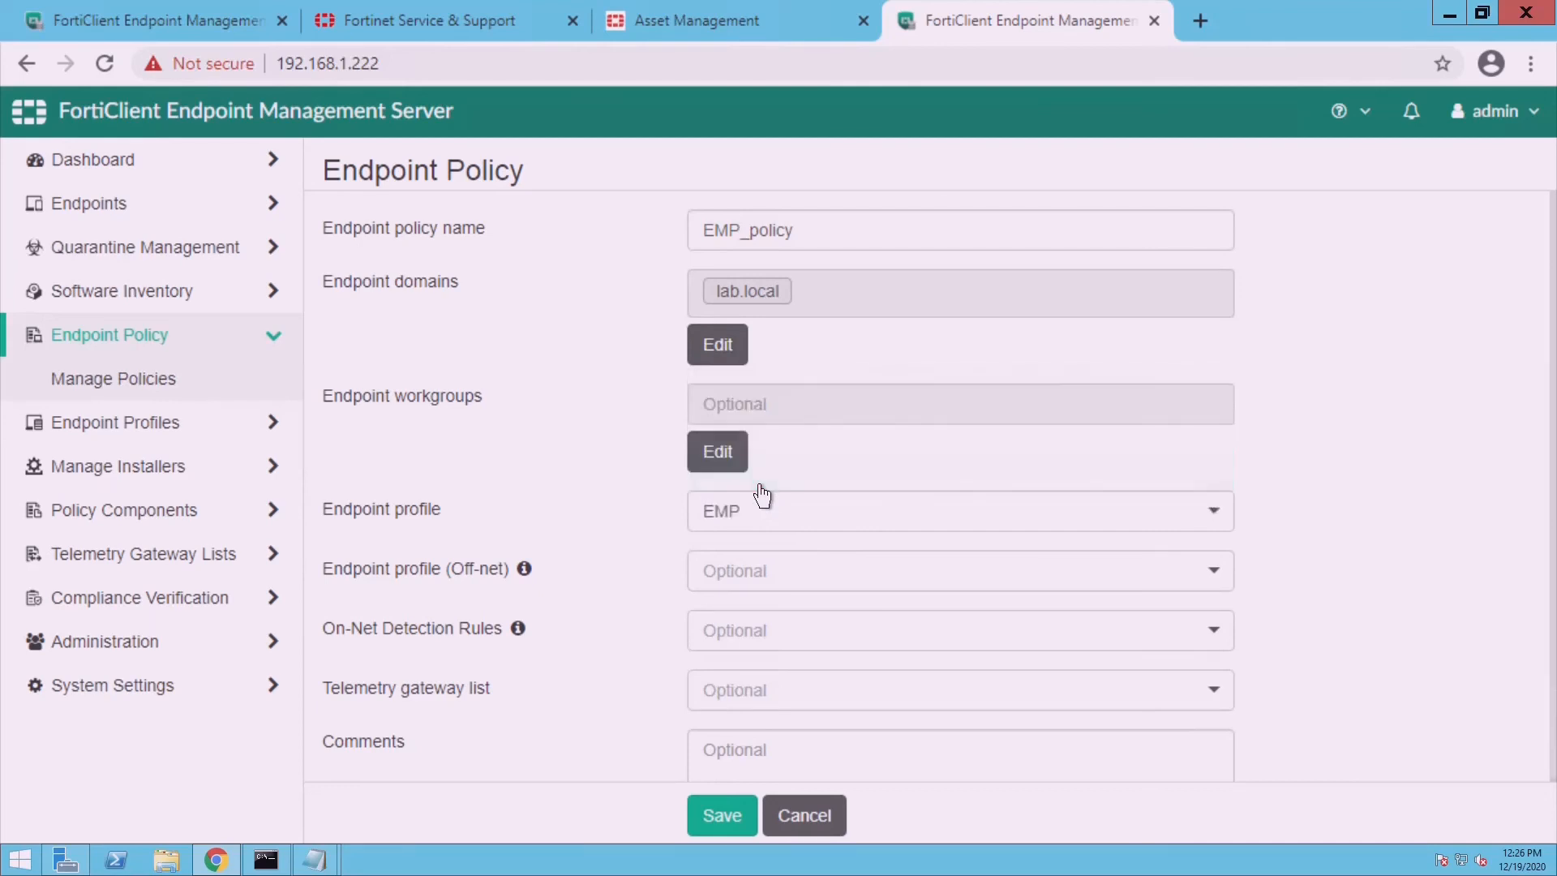
pyautogui.click(740, 590)
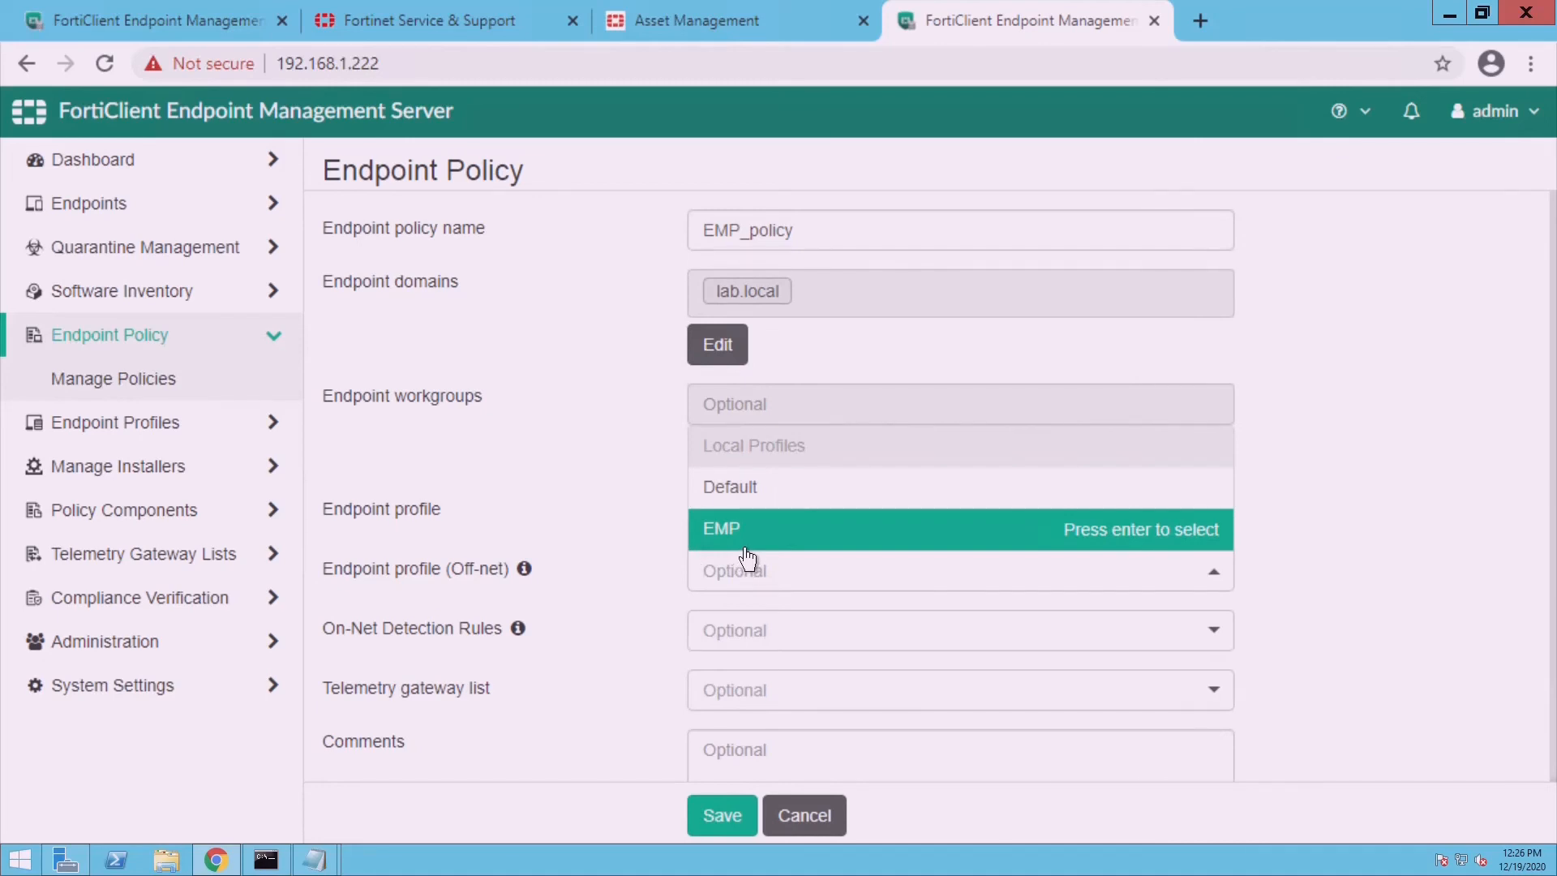
pyautogui.click(746, 547)
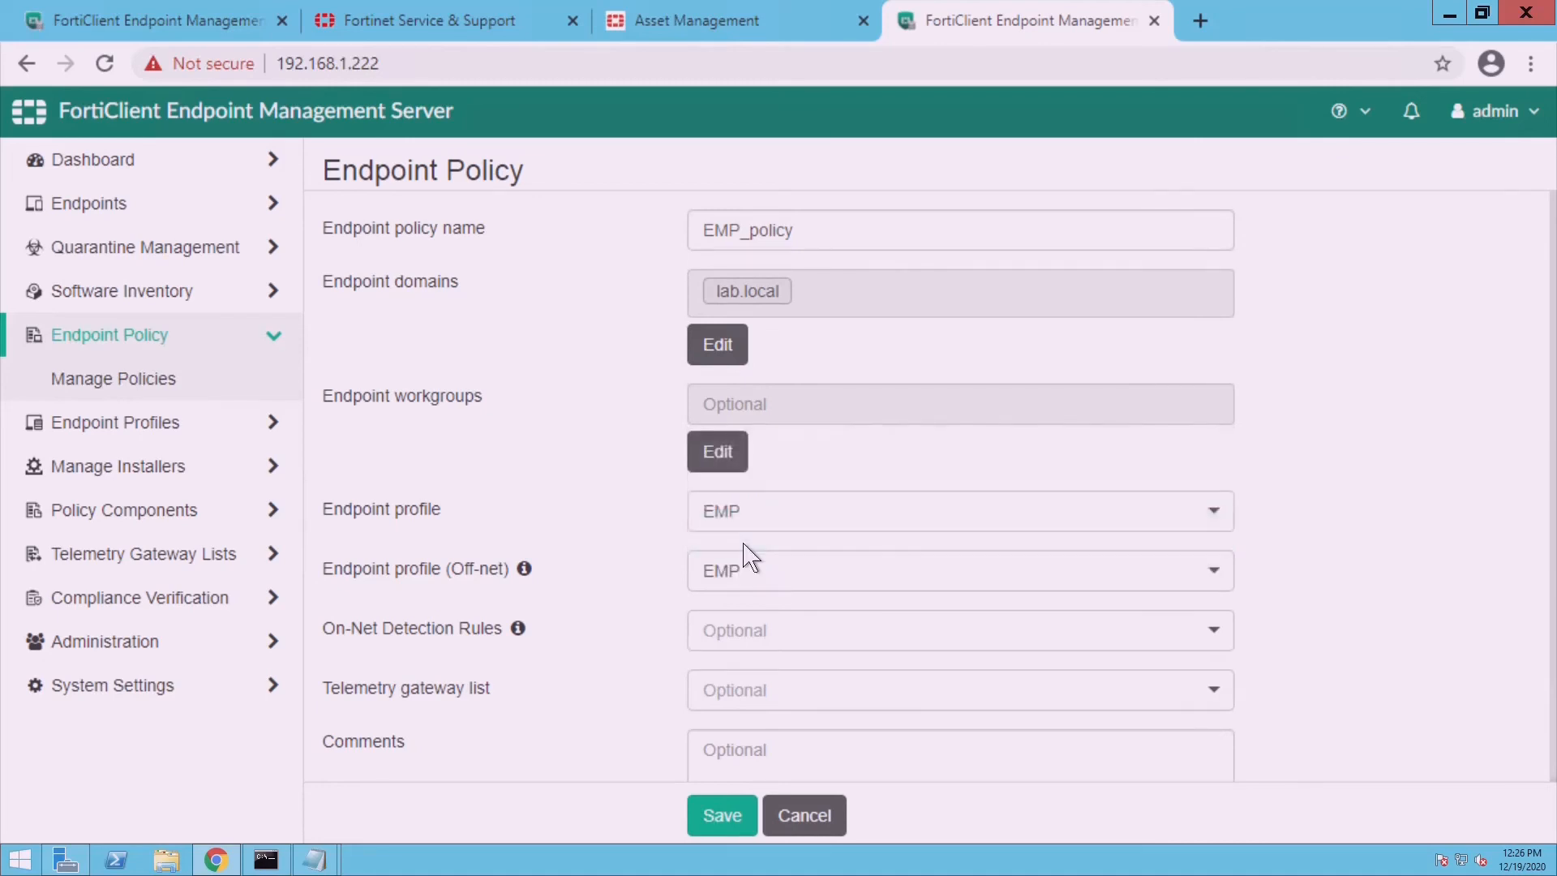
pyautogui.click(750, 587)
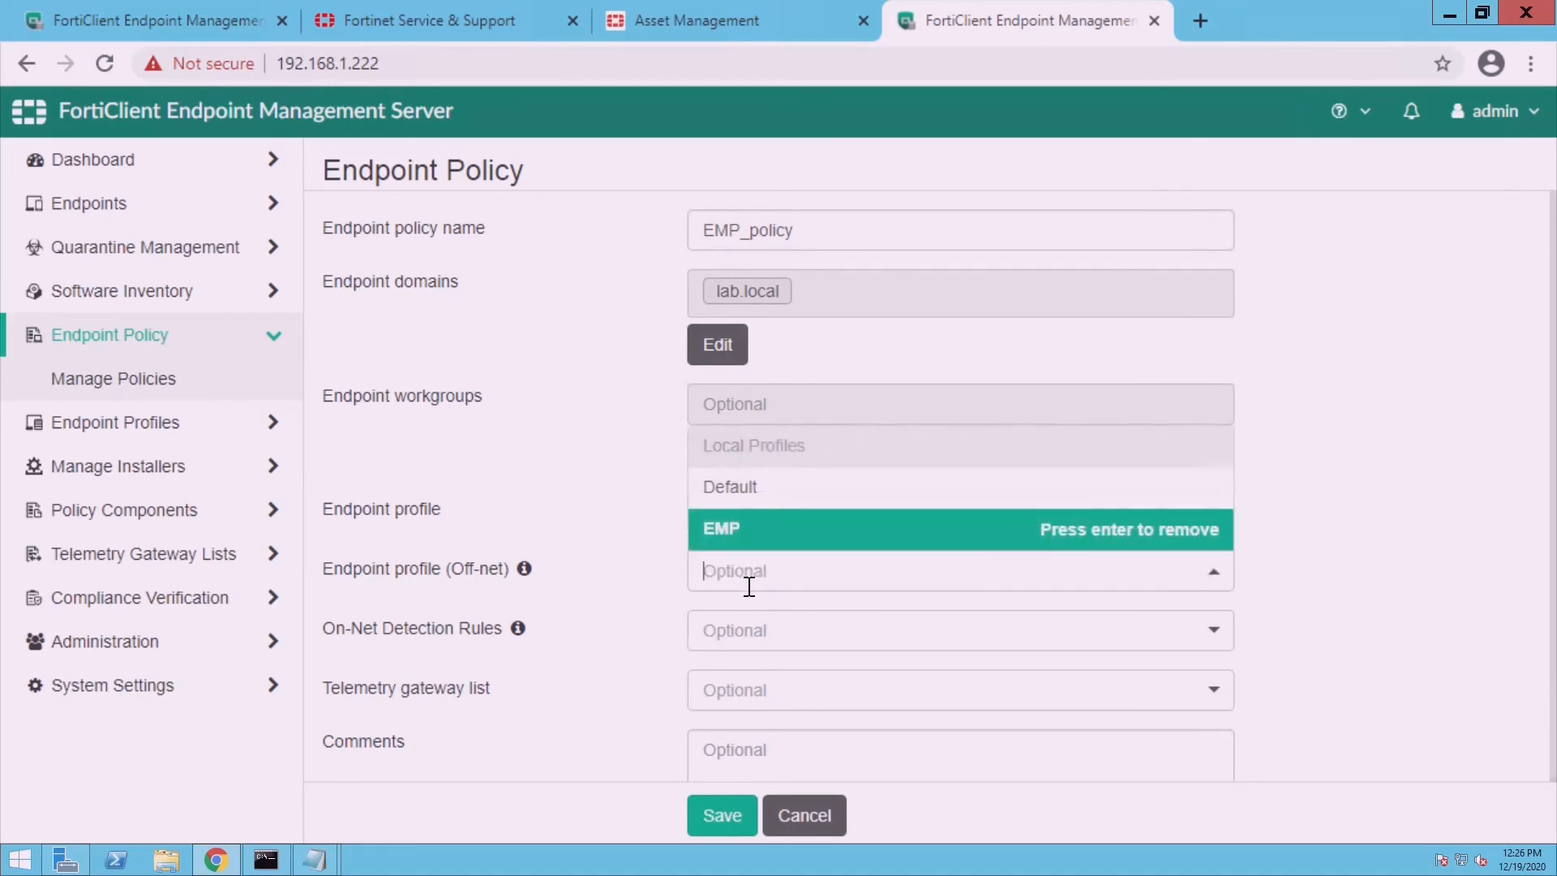
pyautogui.click(748, 498)
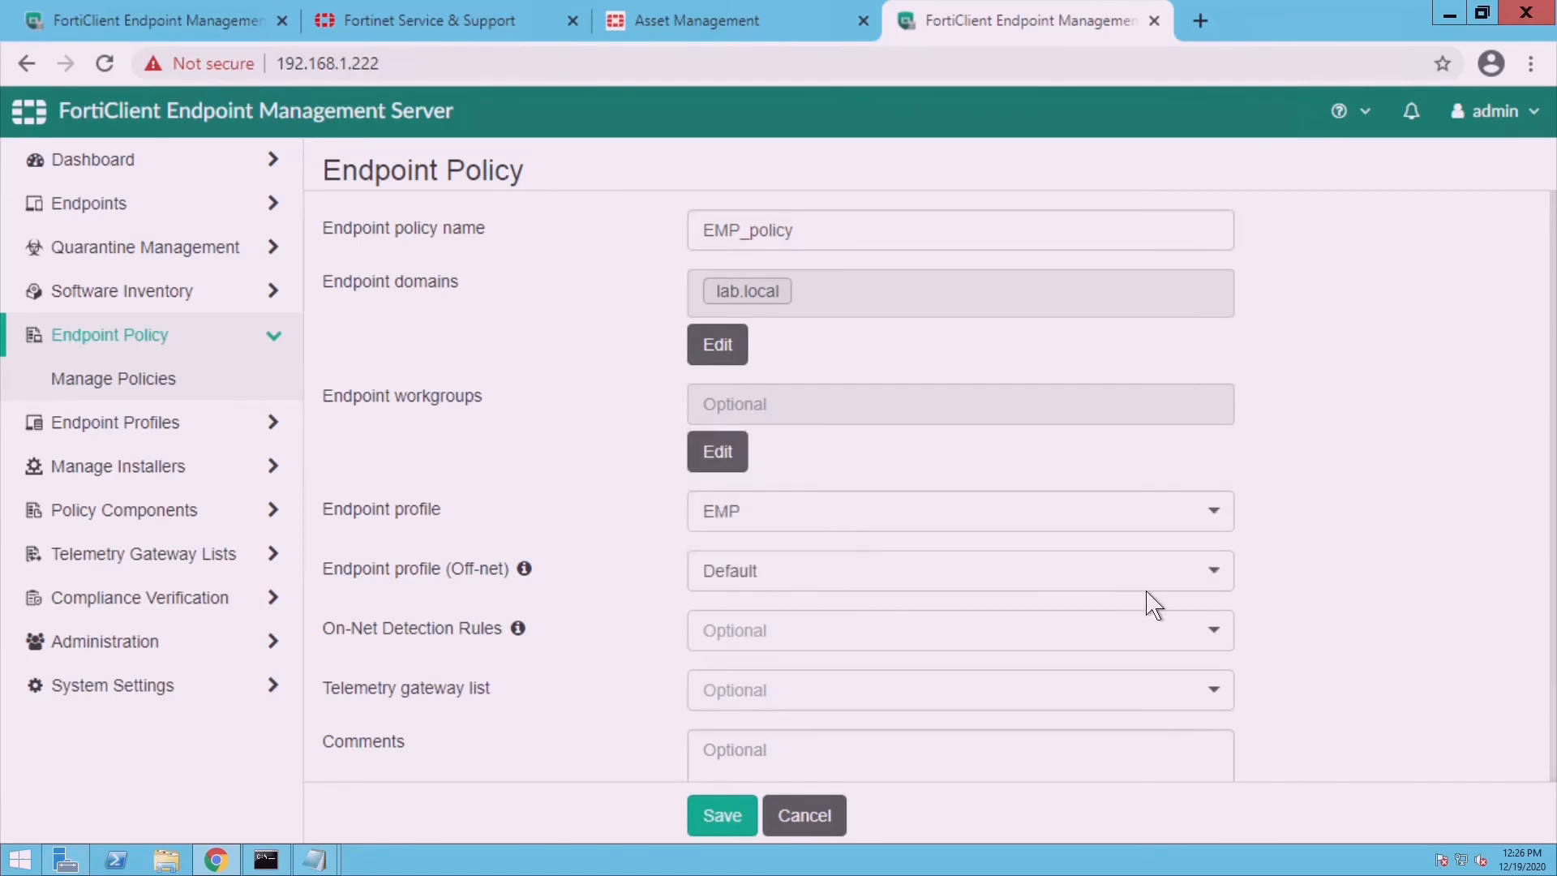
pyautogui.click(810, 707)
pyautogui.press('Return')
pyautogui.click(725, 816)
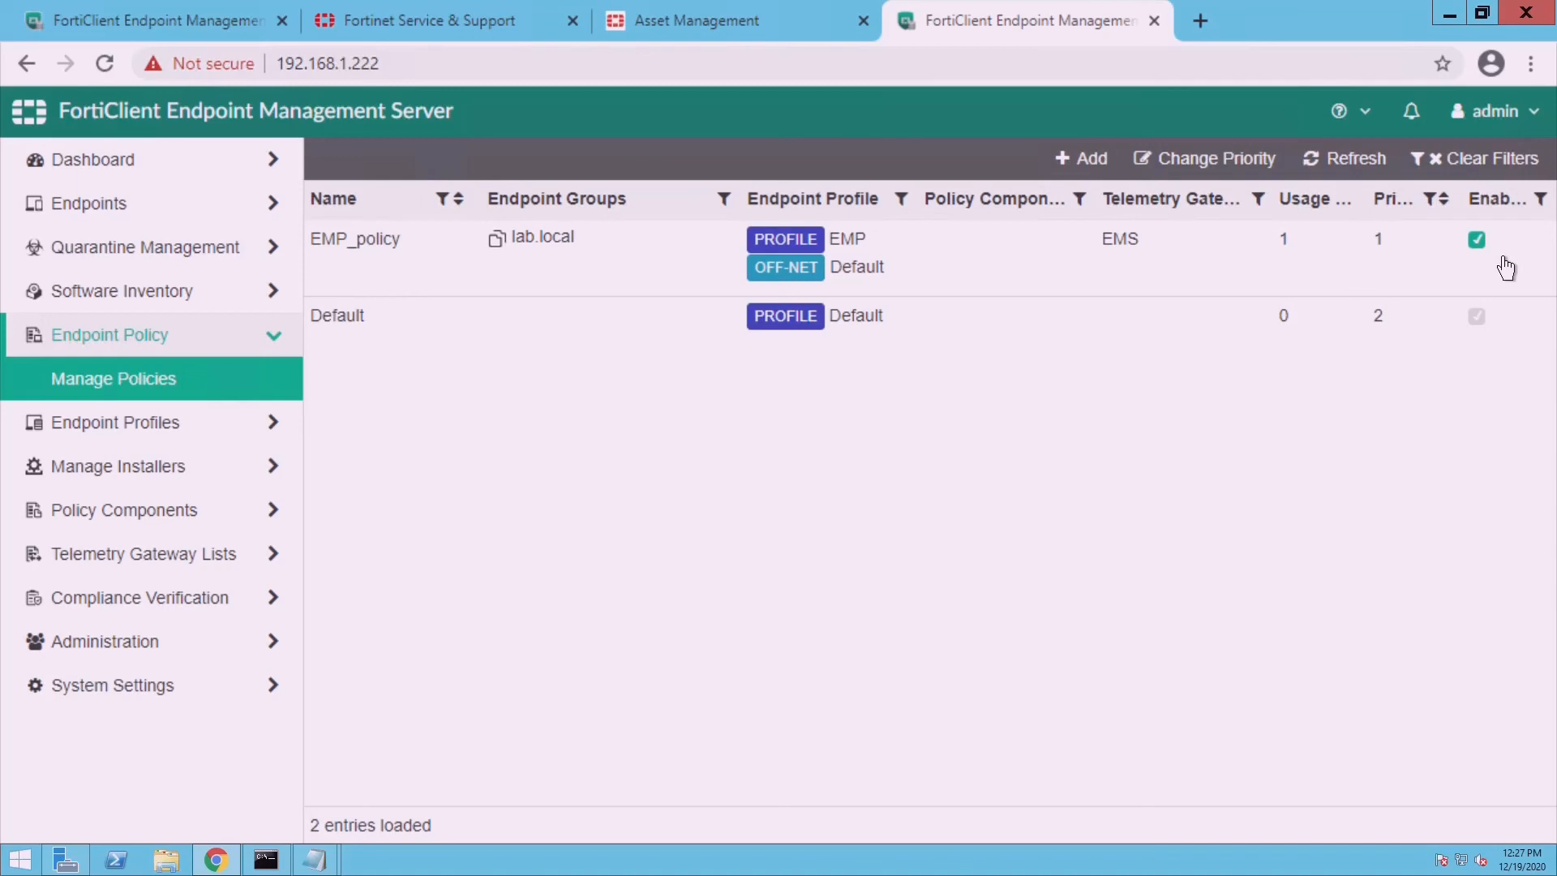
# - Check the 6_2 package's download link and its msi folder, then return to Deployment Packages
pyautogui.click(196, 479)
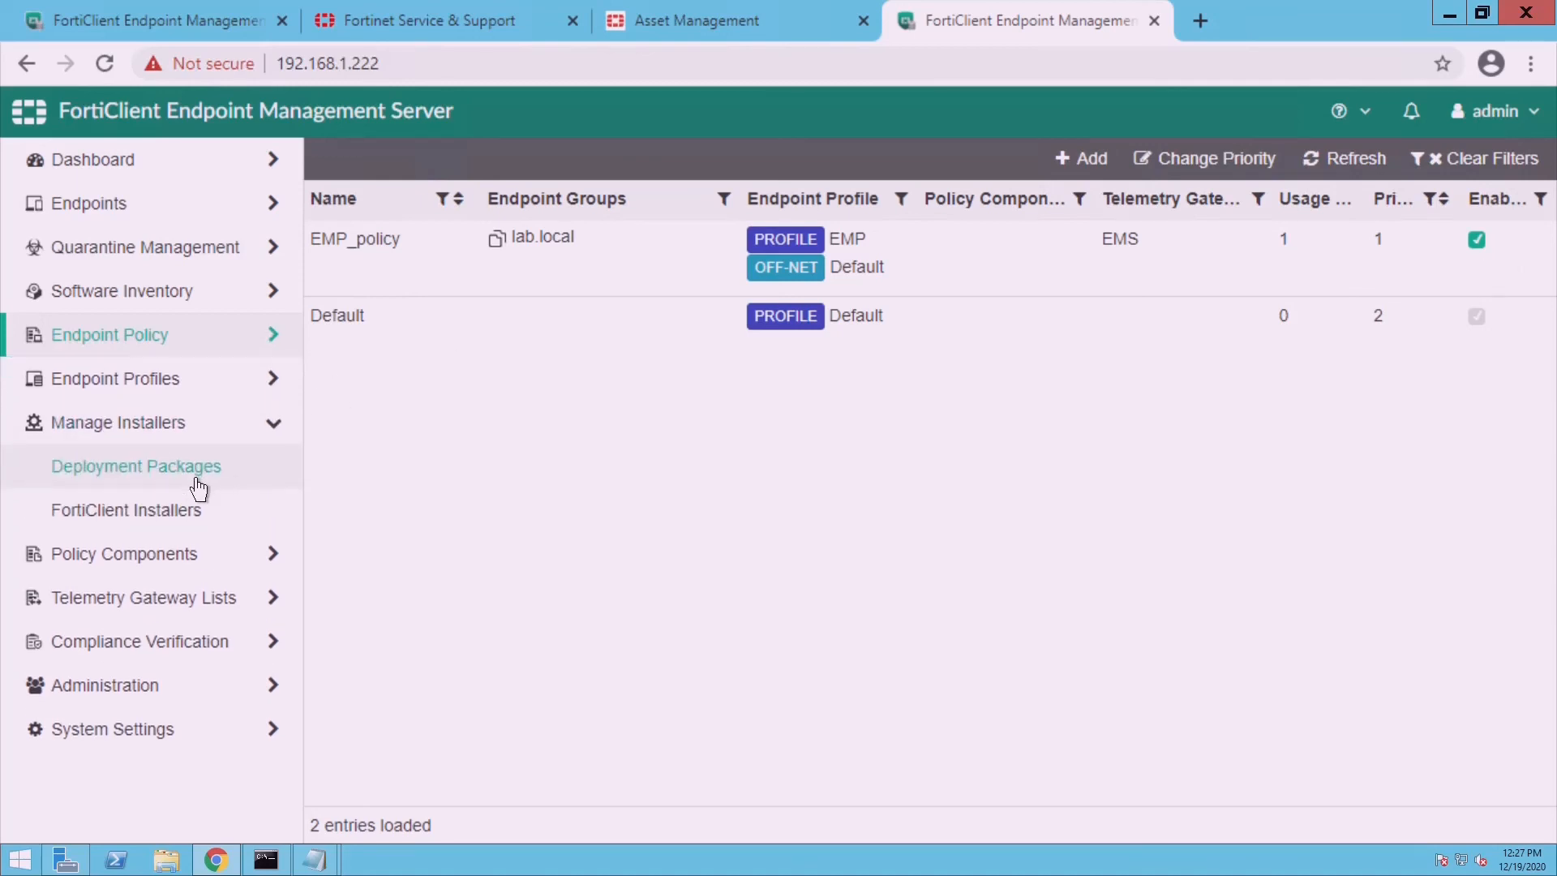
pyautogui.click(196, 486)
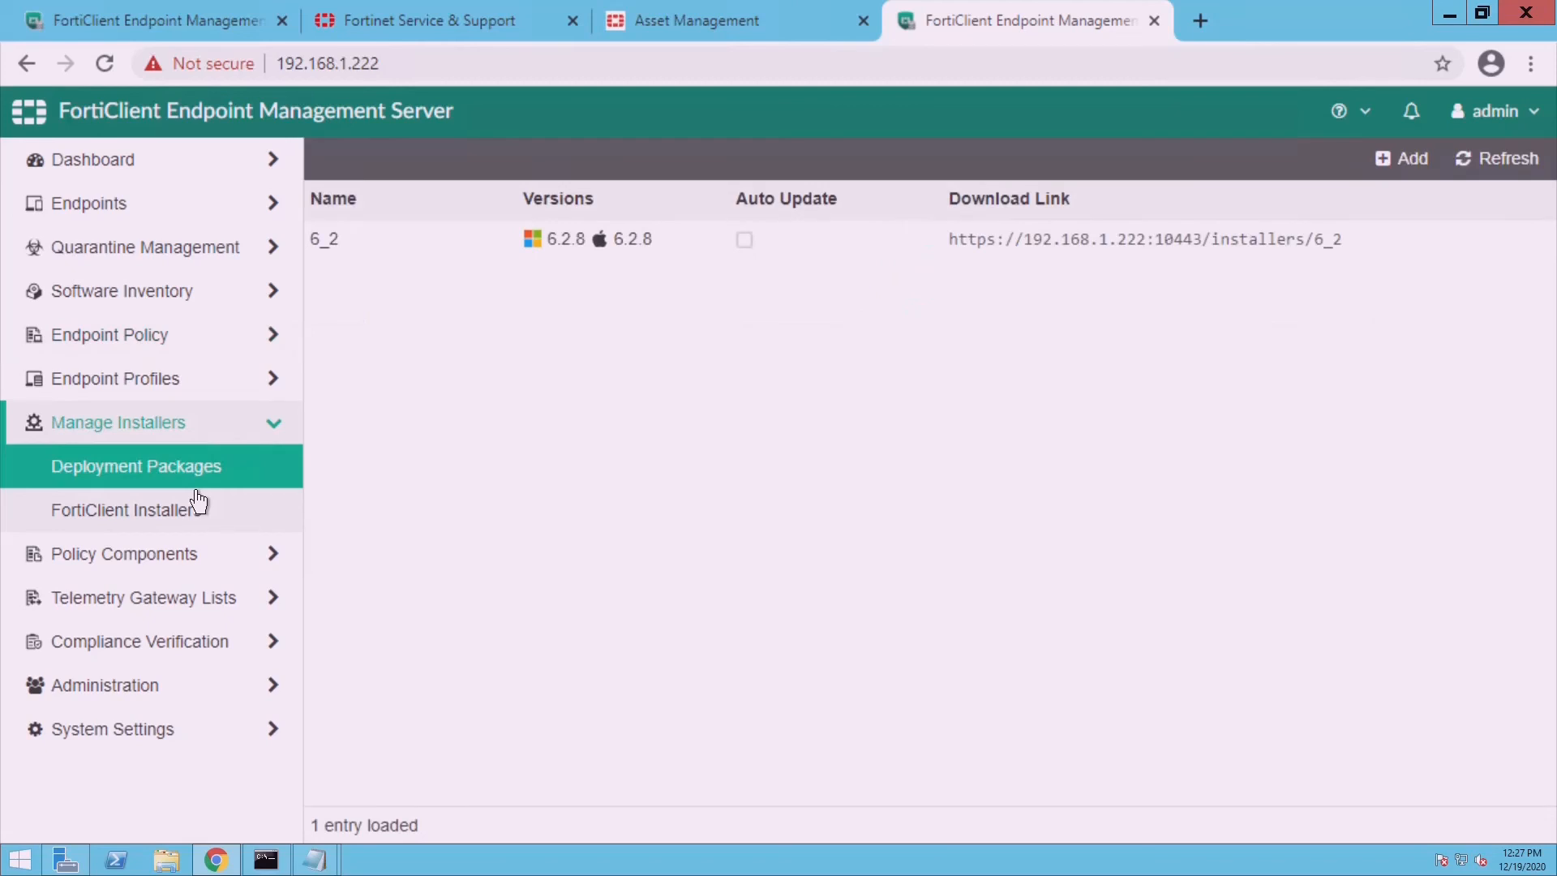
pyautogui.click(1102, 261)
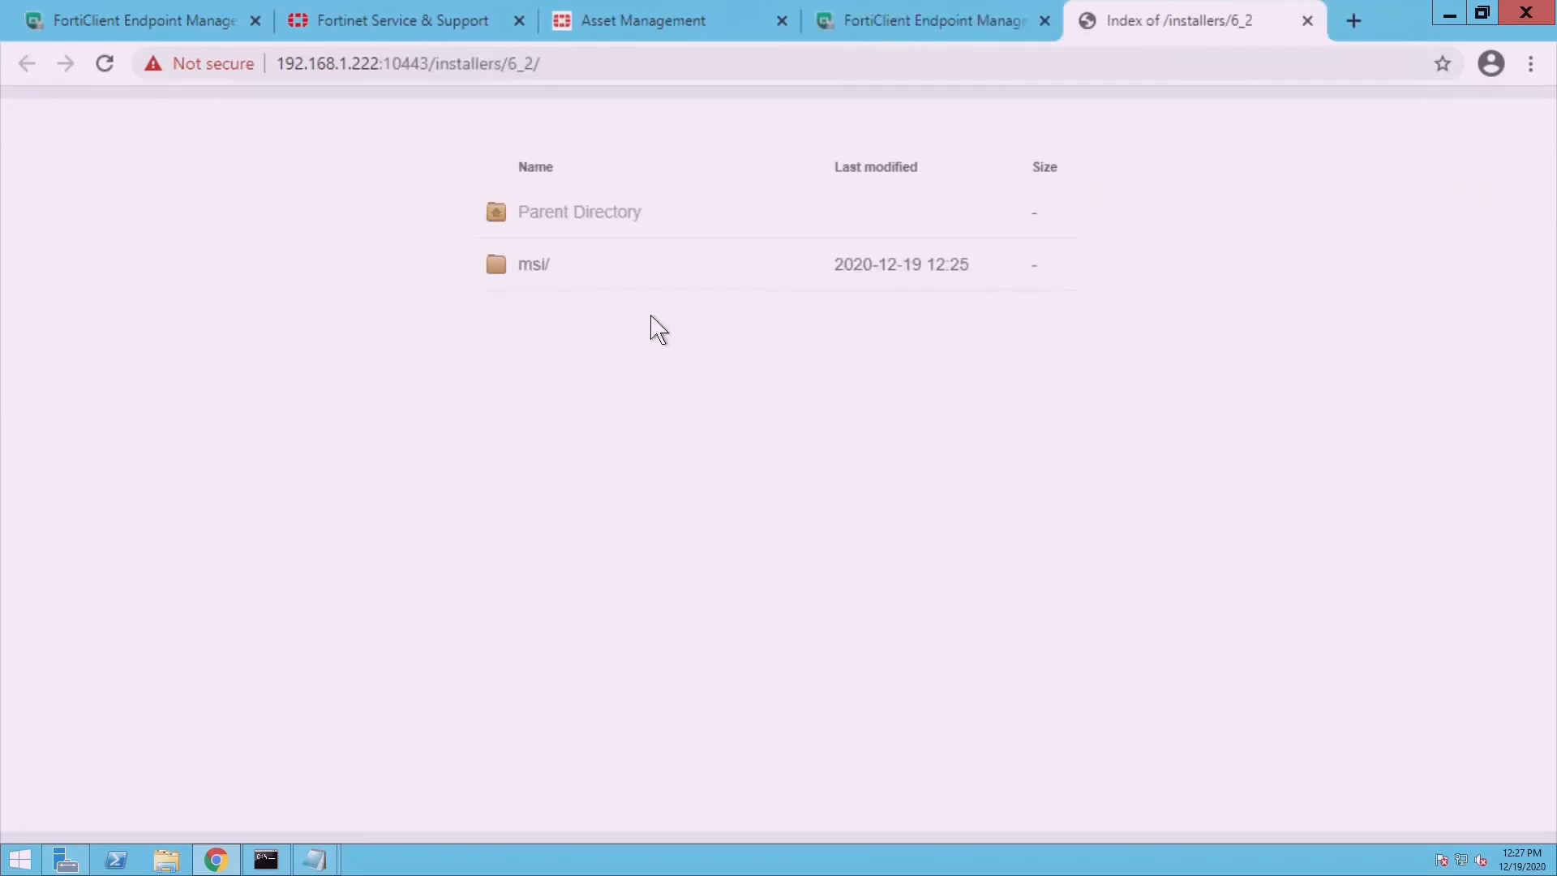
pyautogui.click(542, 281)
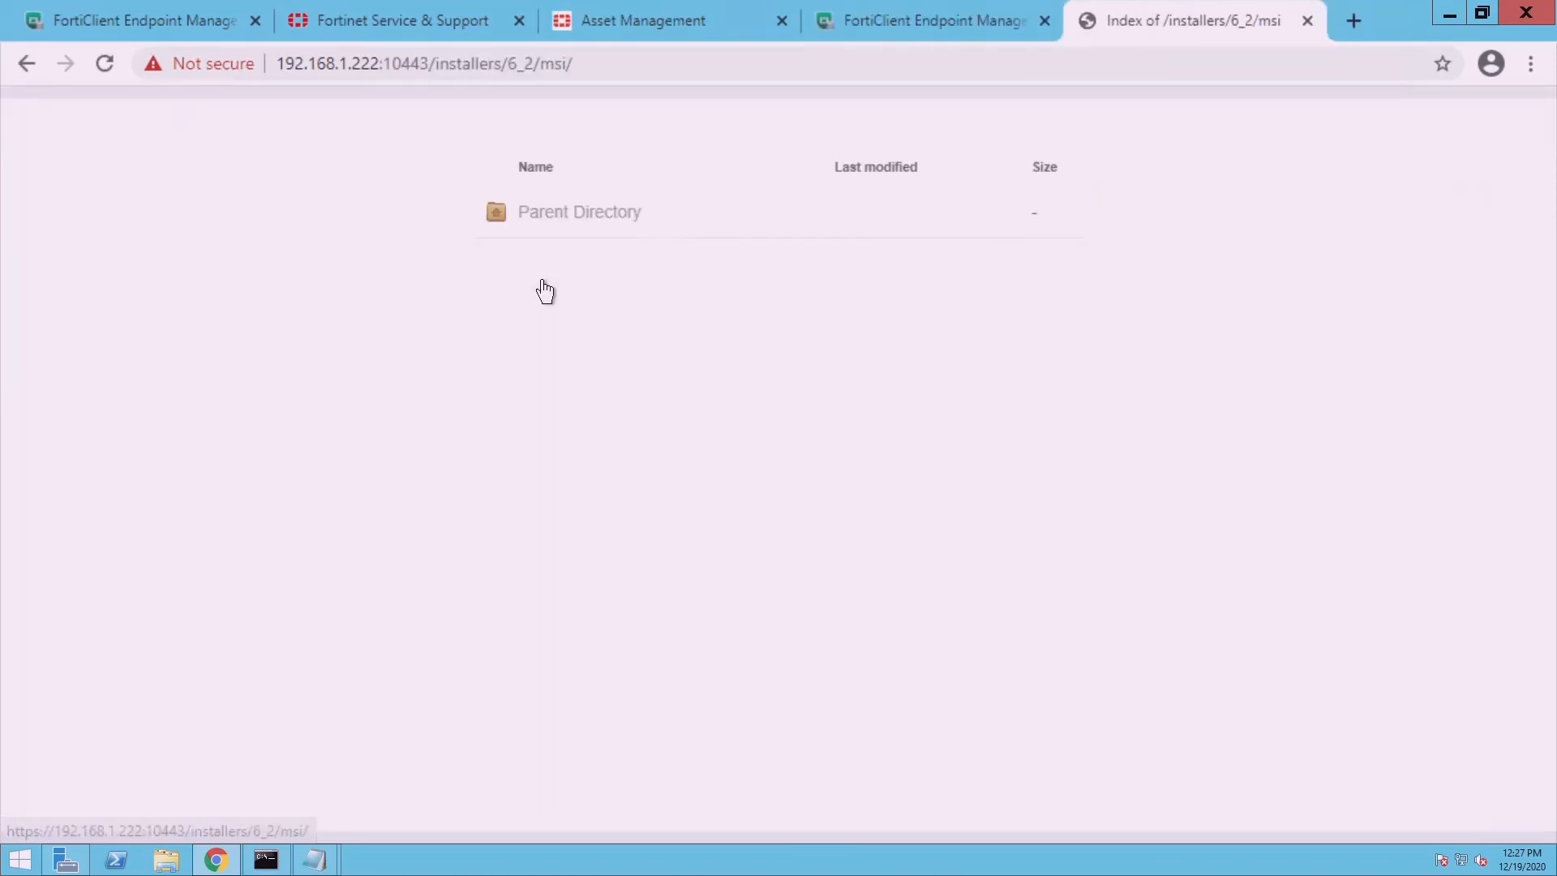
pyautogui.click(1307, 22)
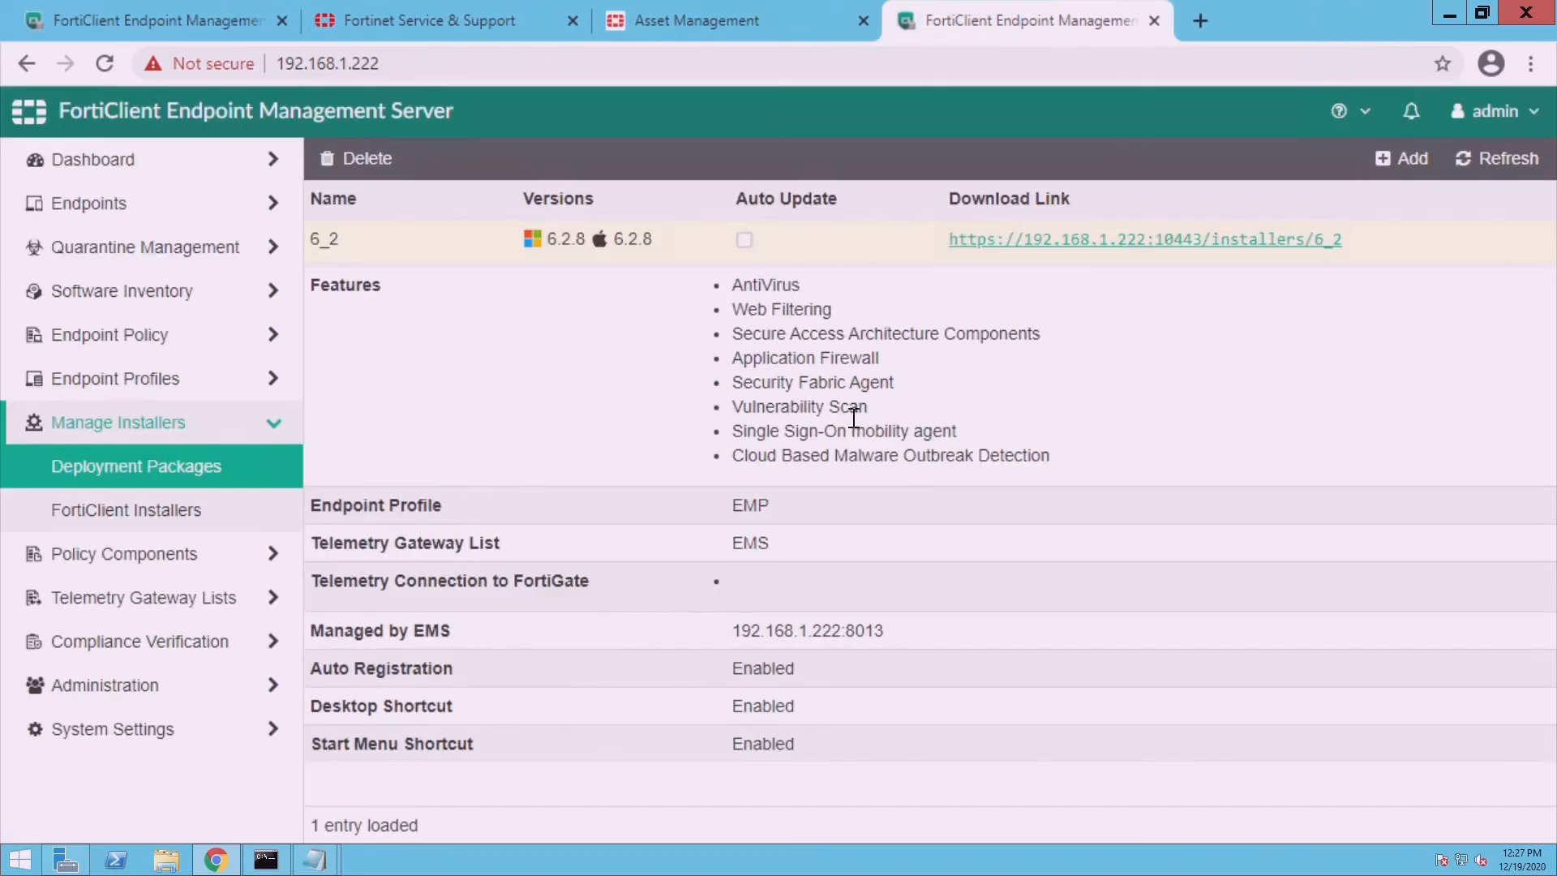
pyautogui.click(1087, 240)
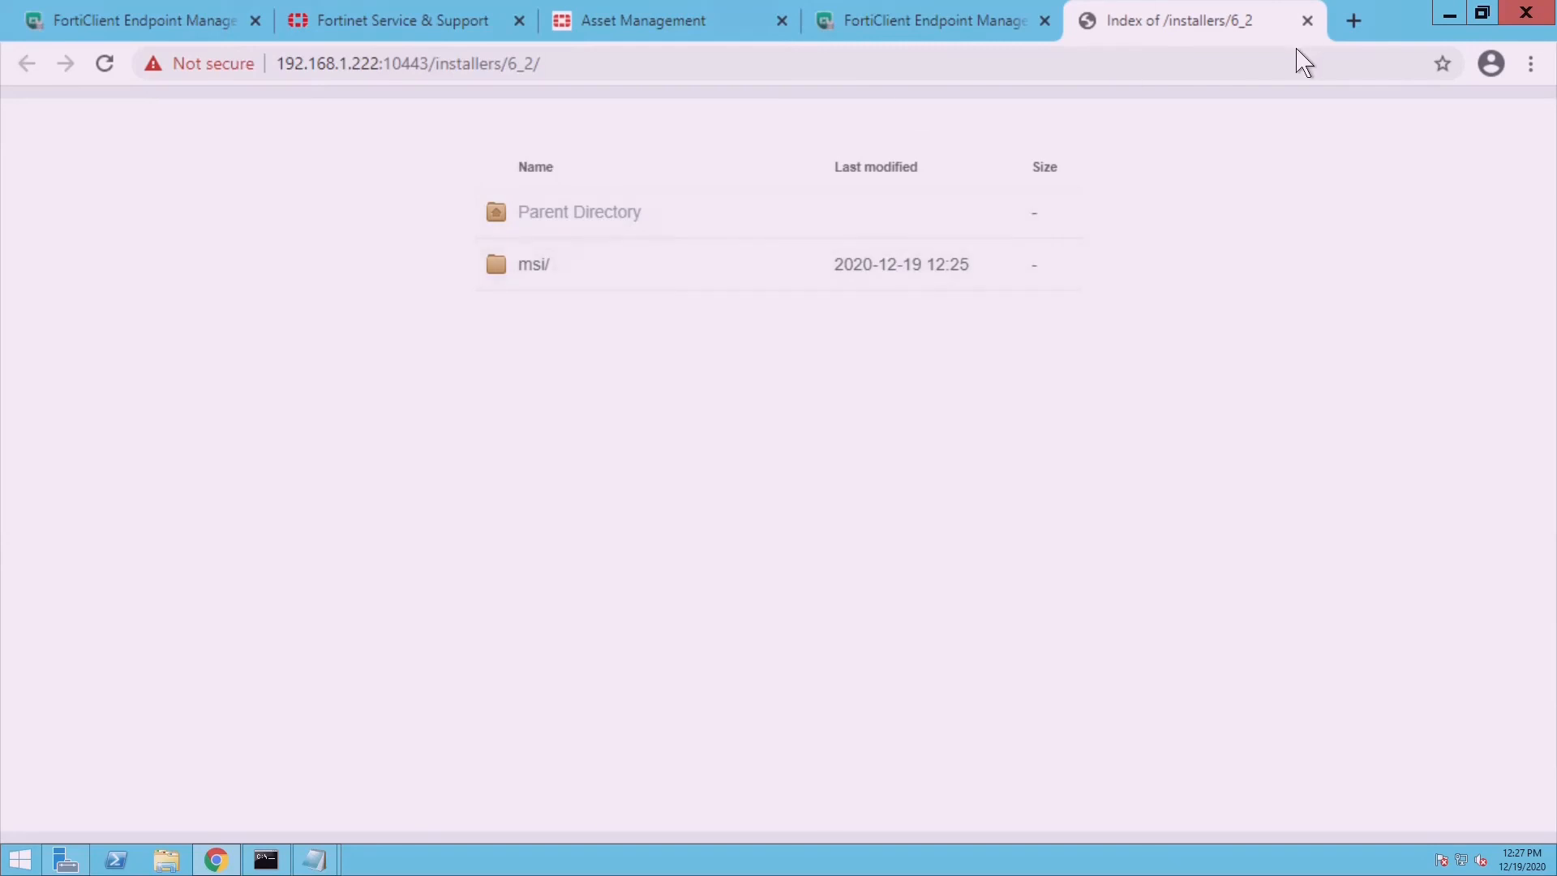
pyautogui.click(1307, 21)
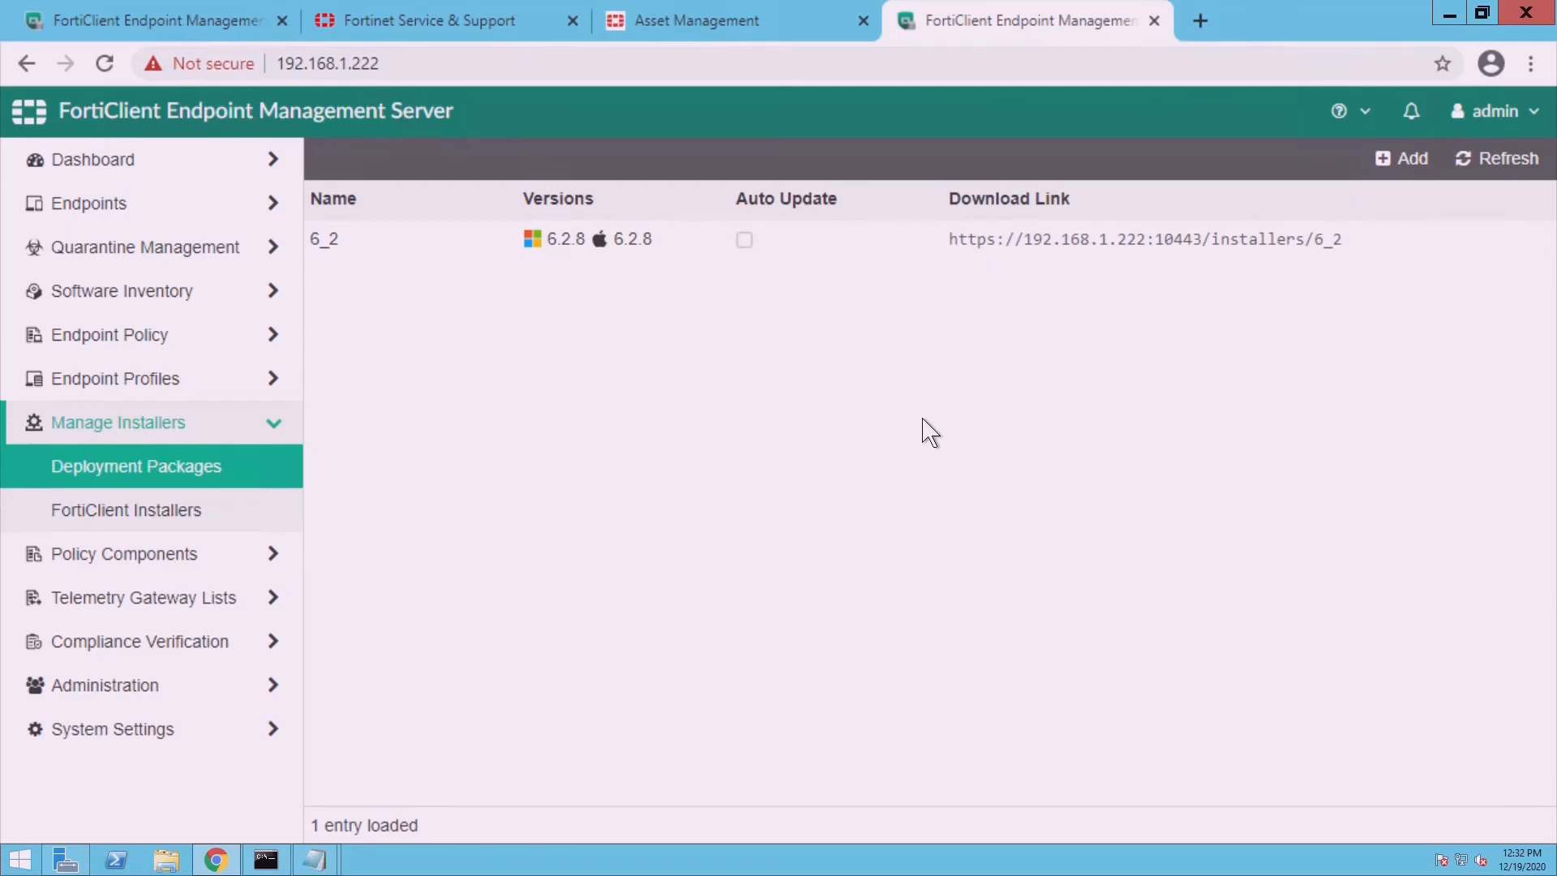
# - Open the 6_2 installer index, close it, and reopen it to see the updated files
pyautogui.click(1036, 253)
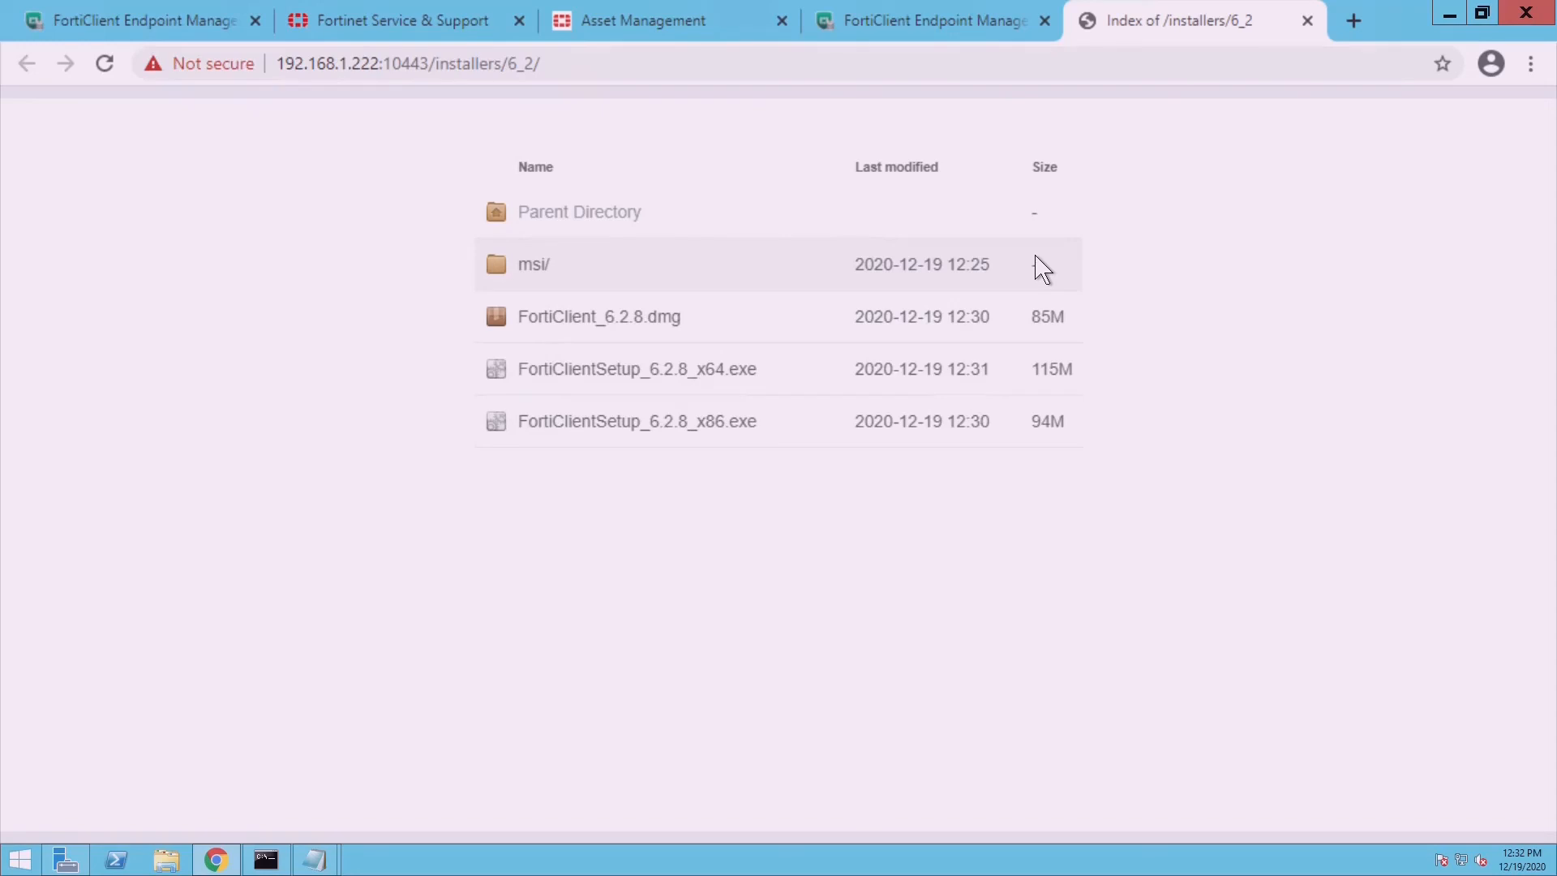
pyautogui.click(1307, 21)
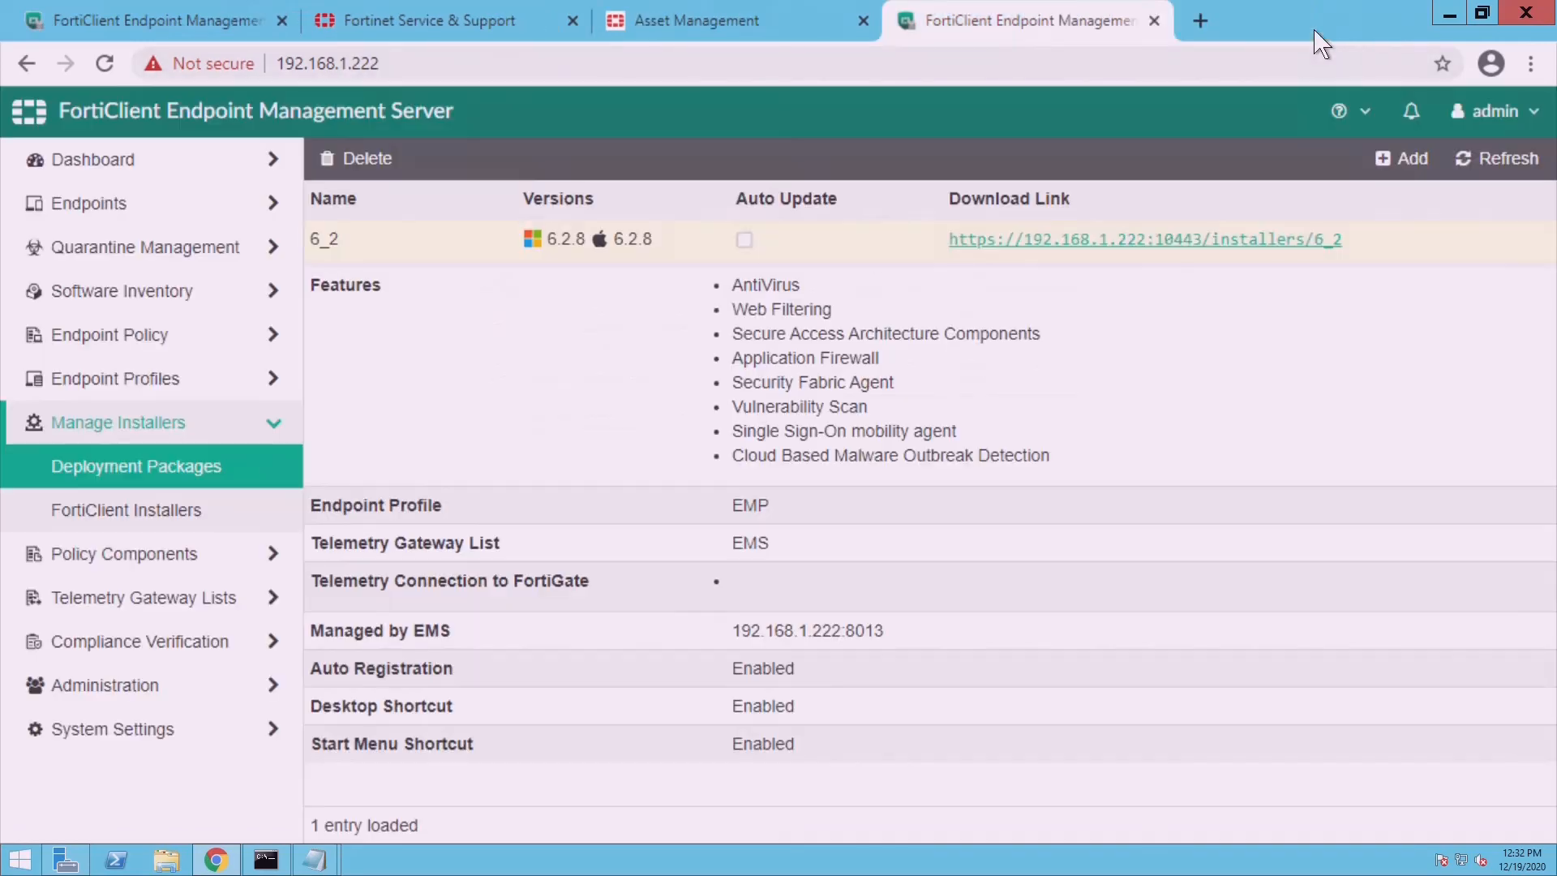
pyautogui.click(1030, 266)
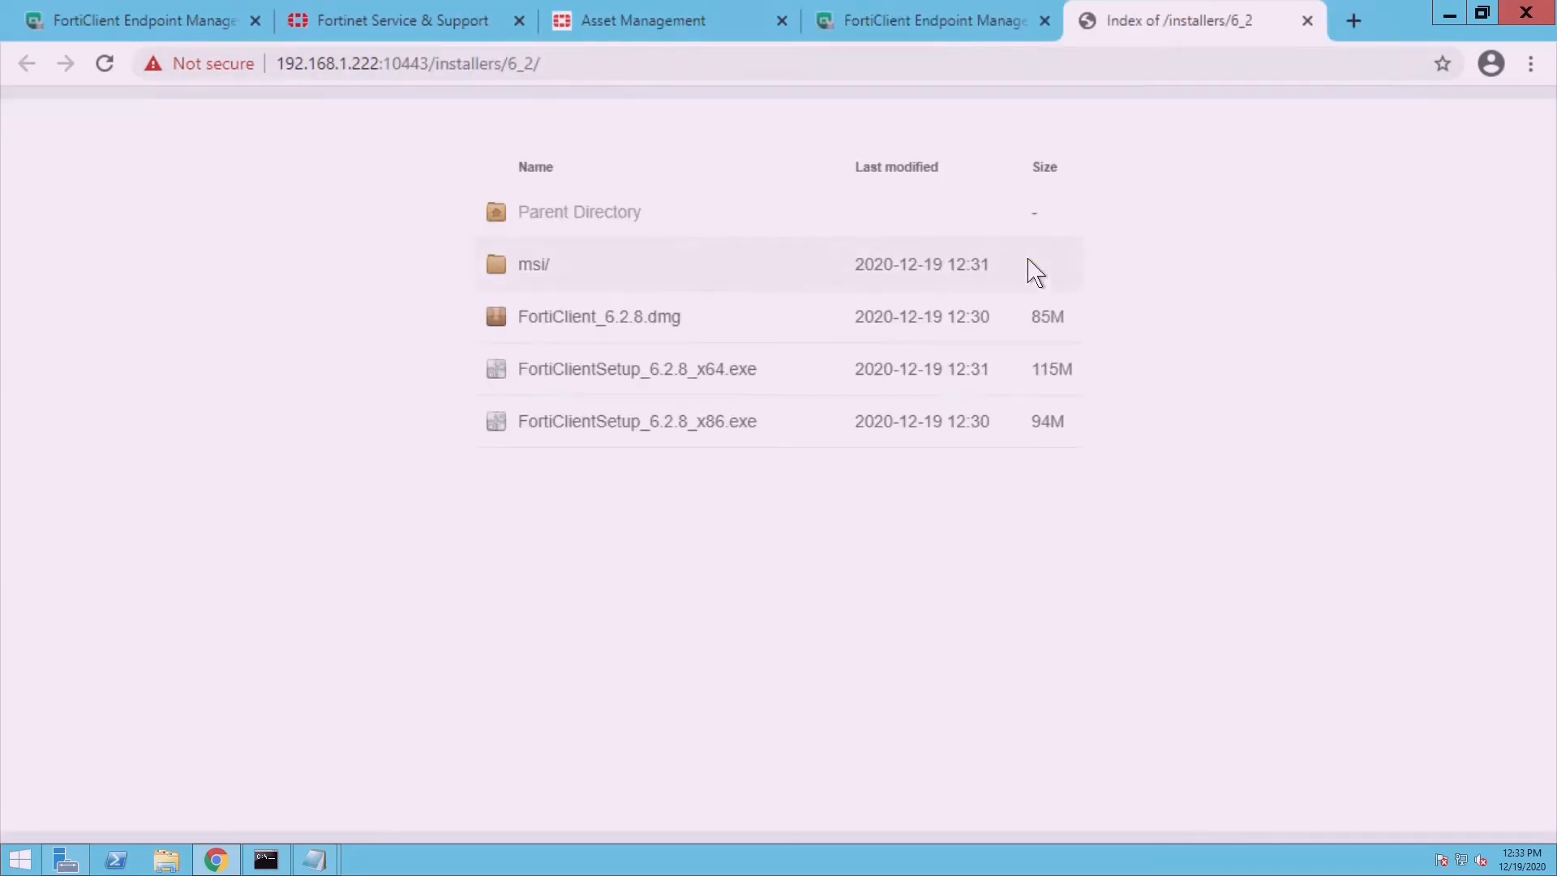